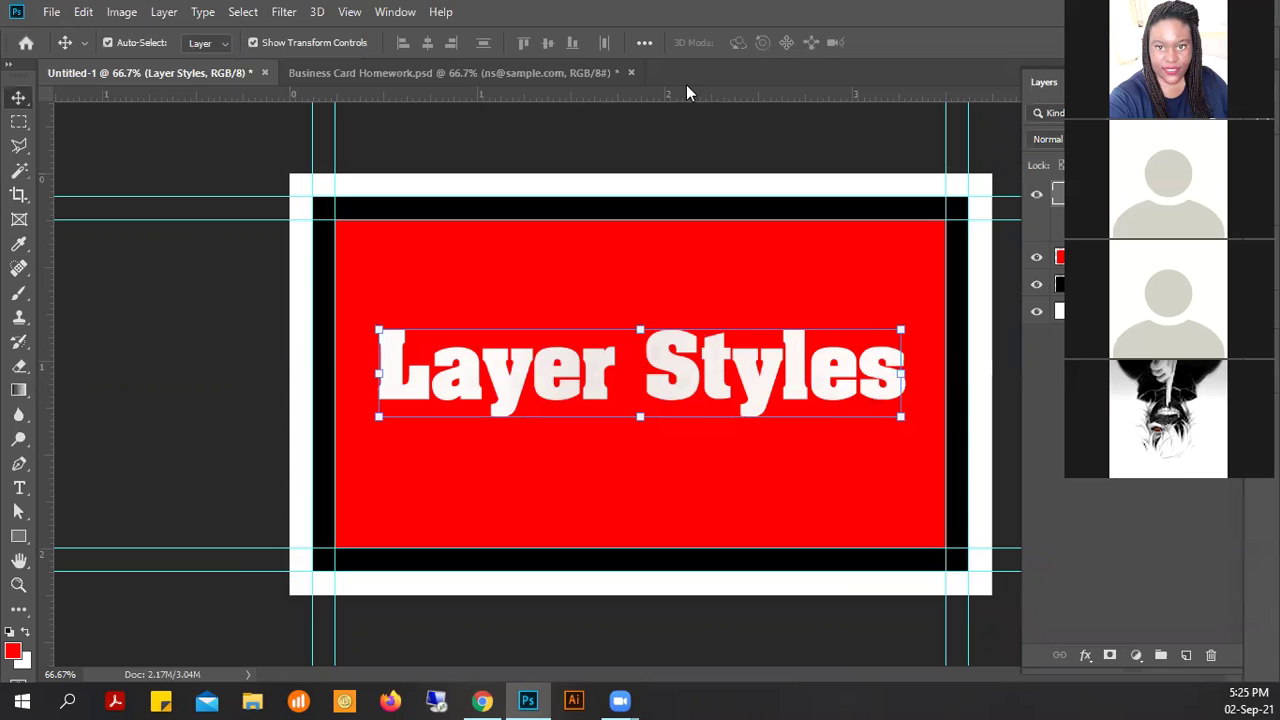
- Set the Layer Styles text's Gradient Overlay to Normal blend mode with 100% opacity
click(672, 153)
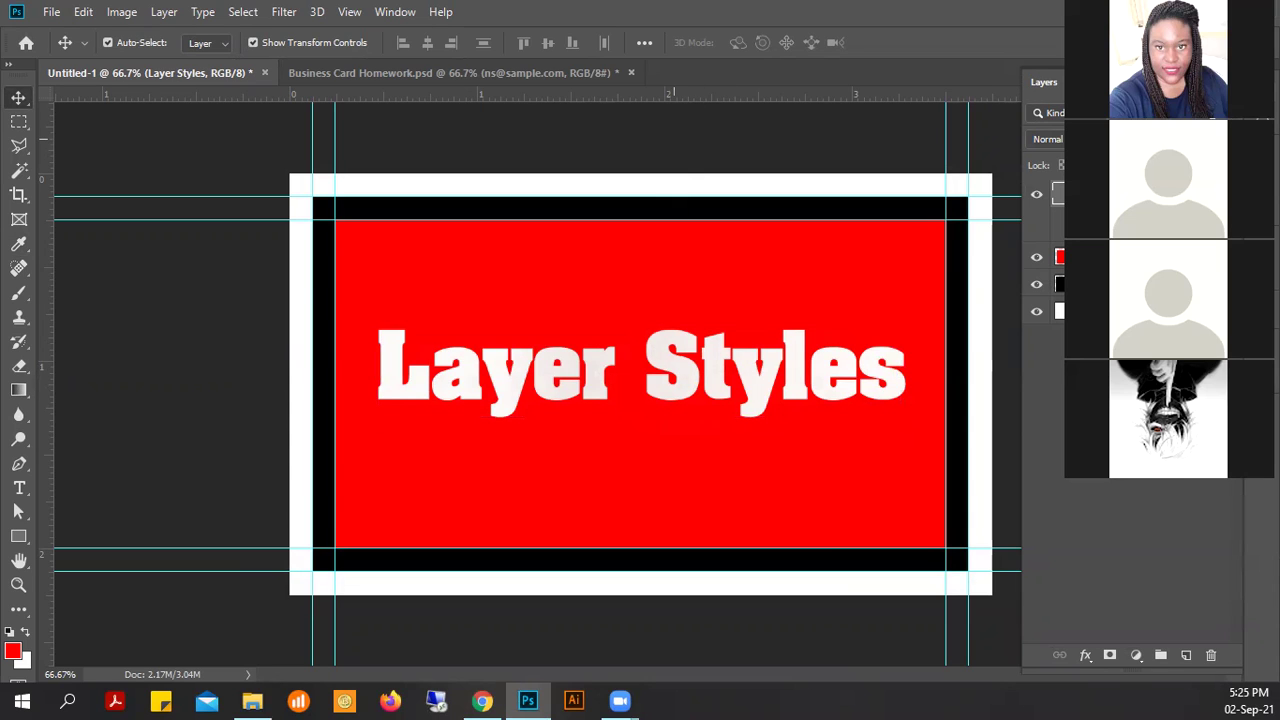
click(1030, 205)
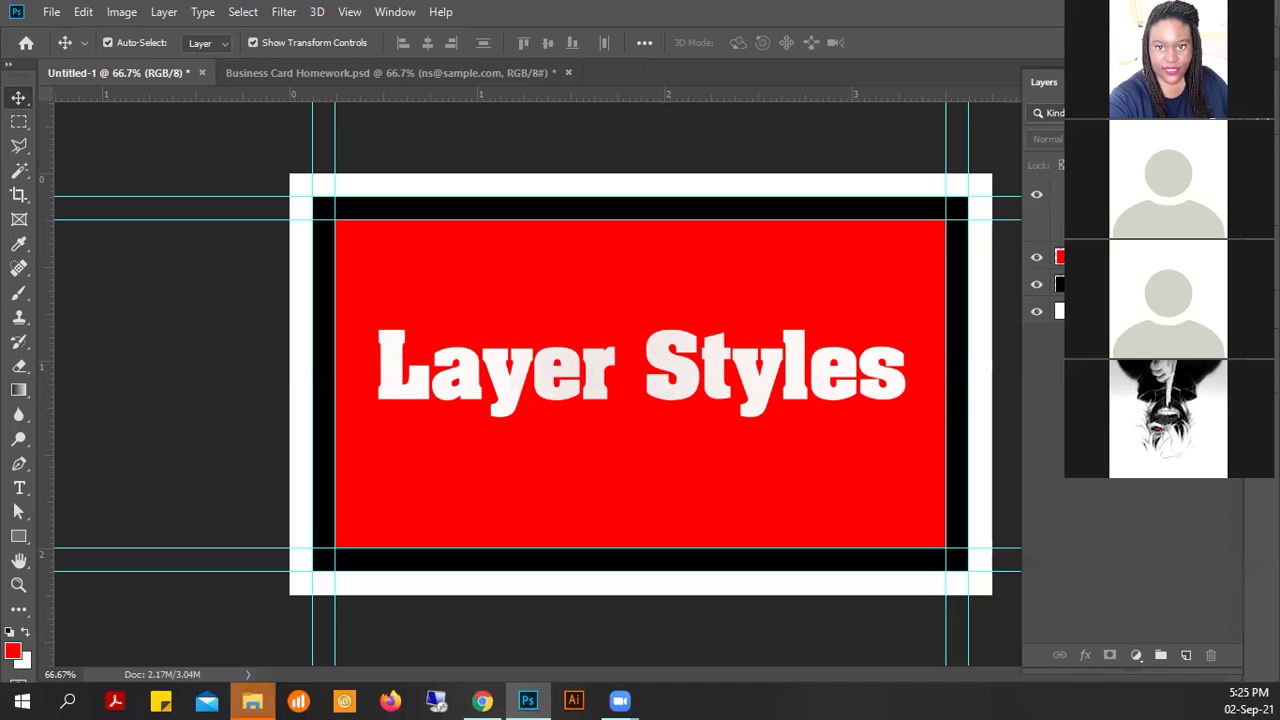
click(1045, 194)
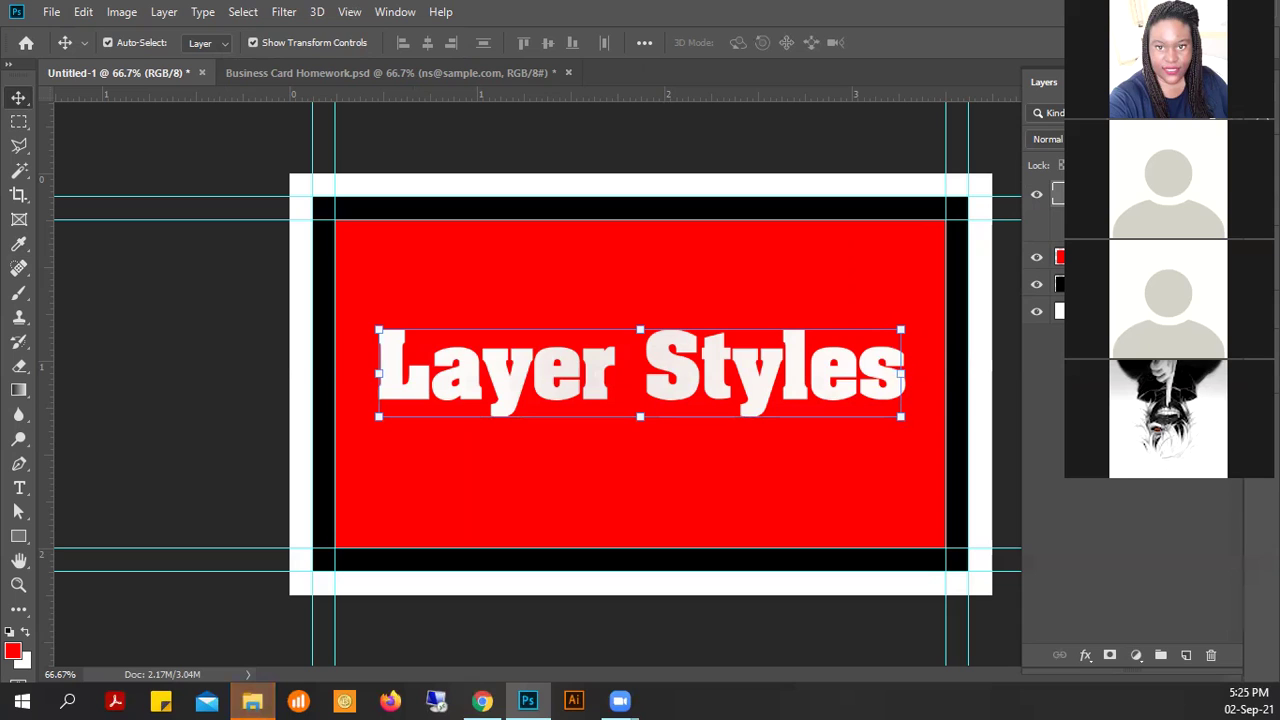
double_click(1150, 194)
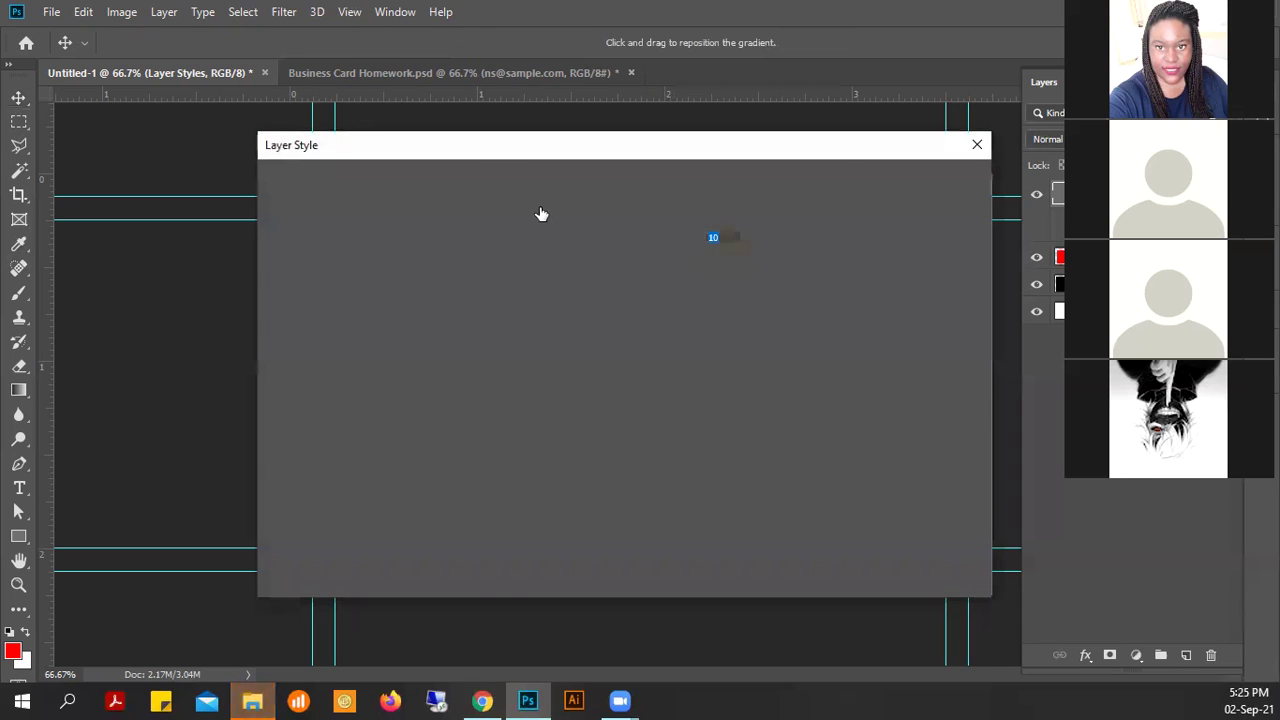
click(697, 214)
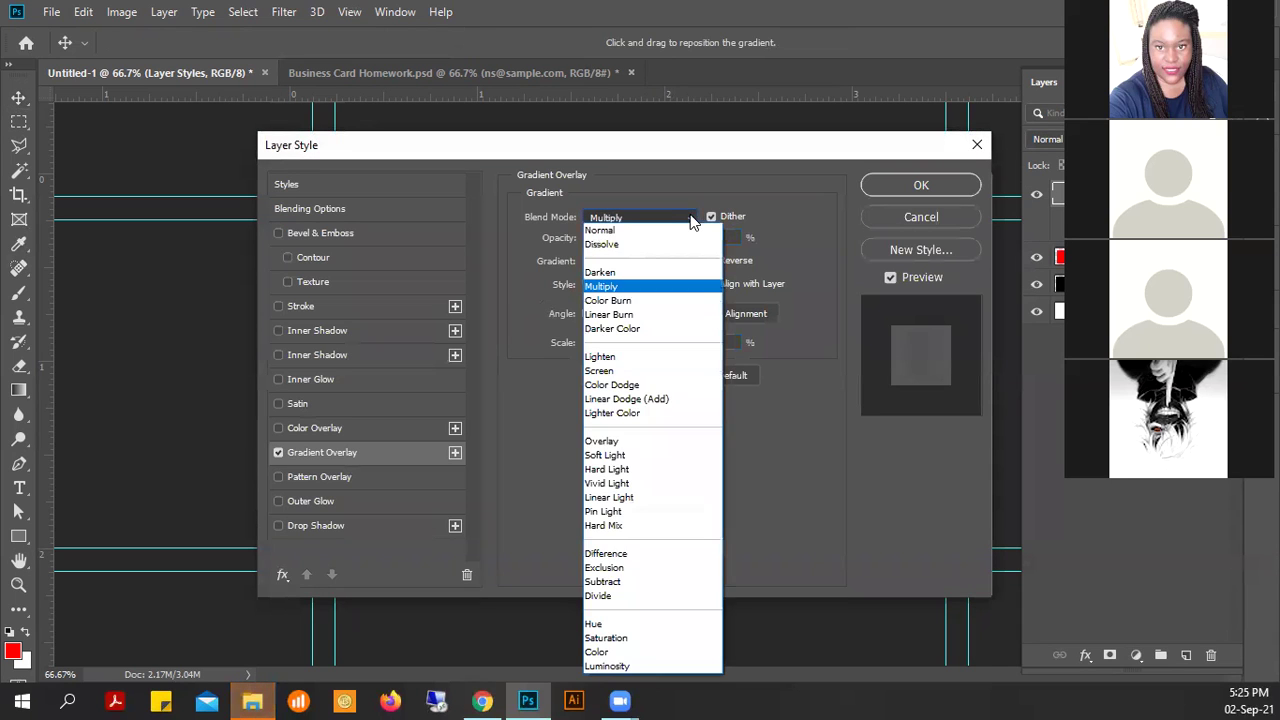
click(643, 221)
click(643, 221)
scroll(634, 226, up, 2)
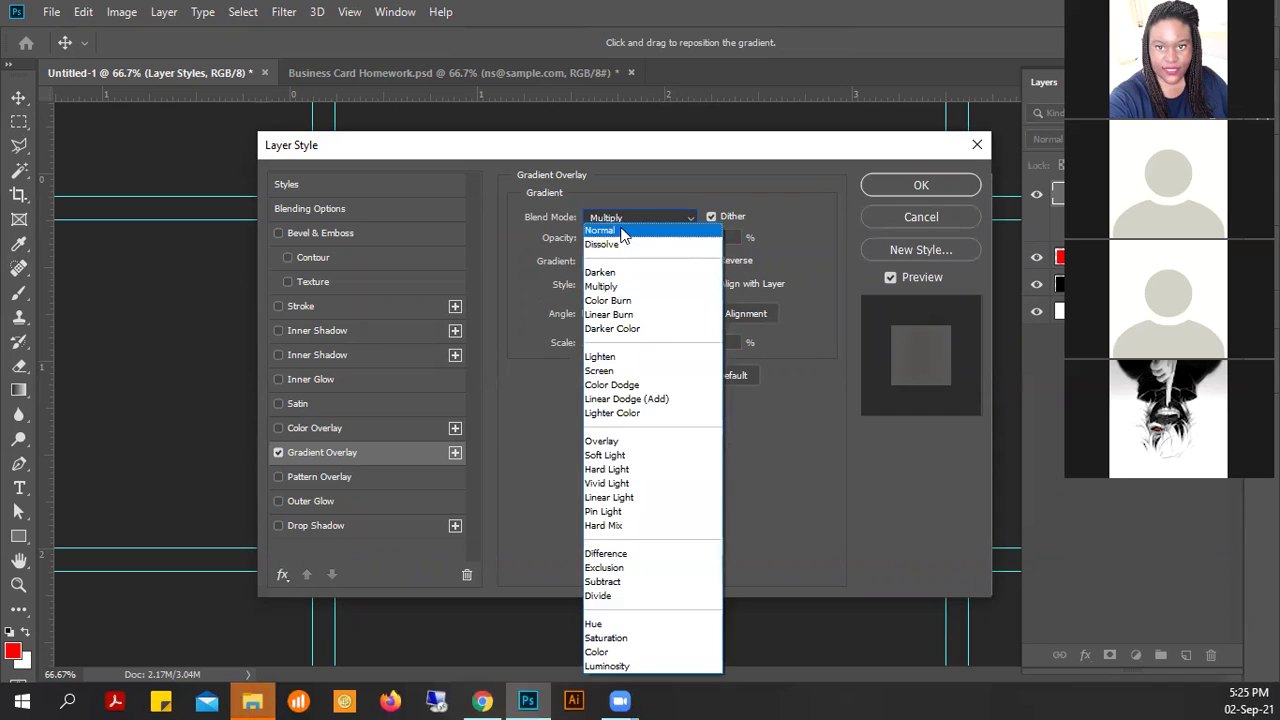
click(620, 218)
drag(597, 238, 723, 221)
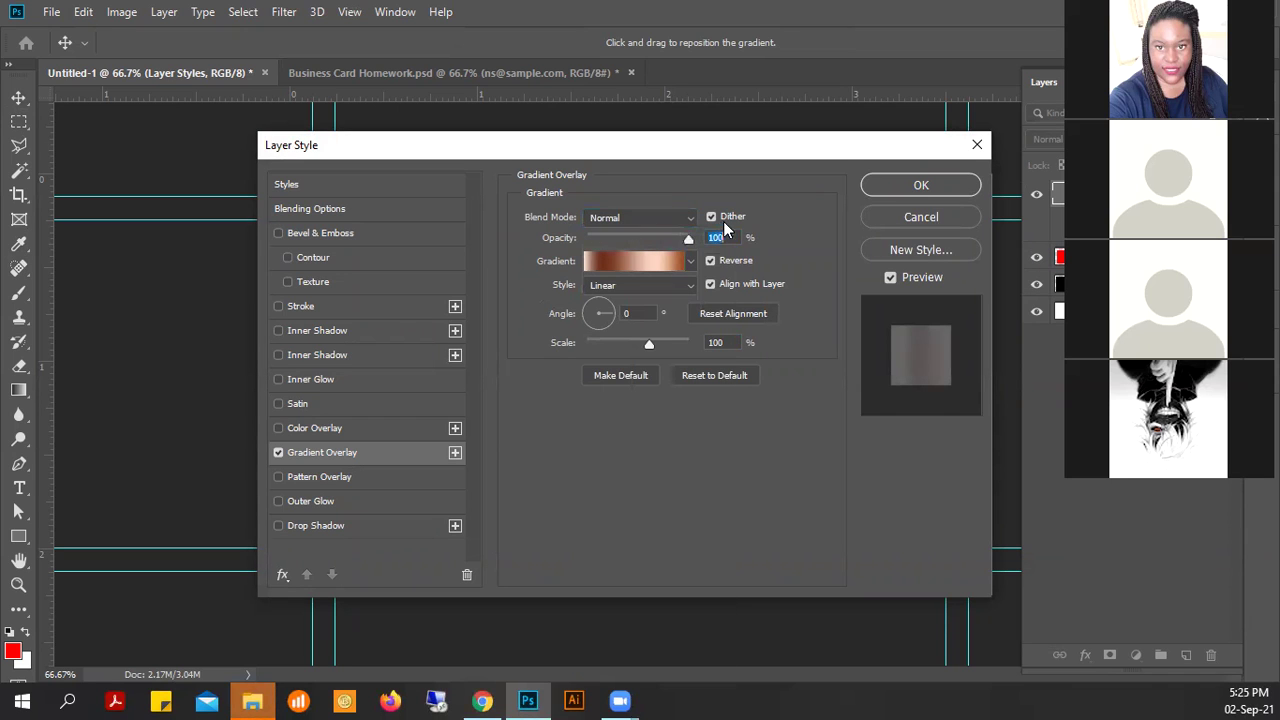
click(896, 190)
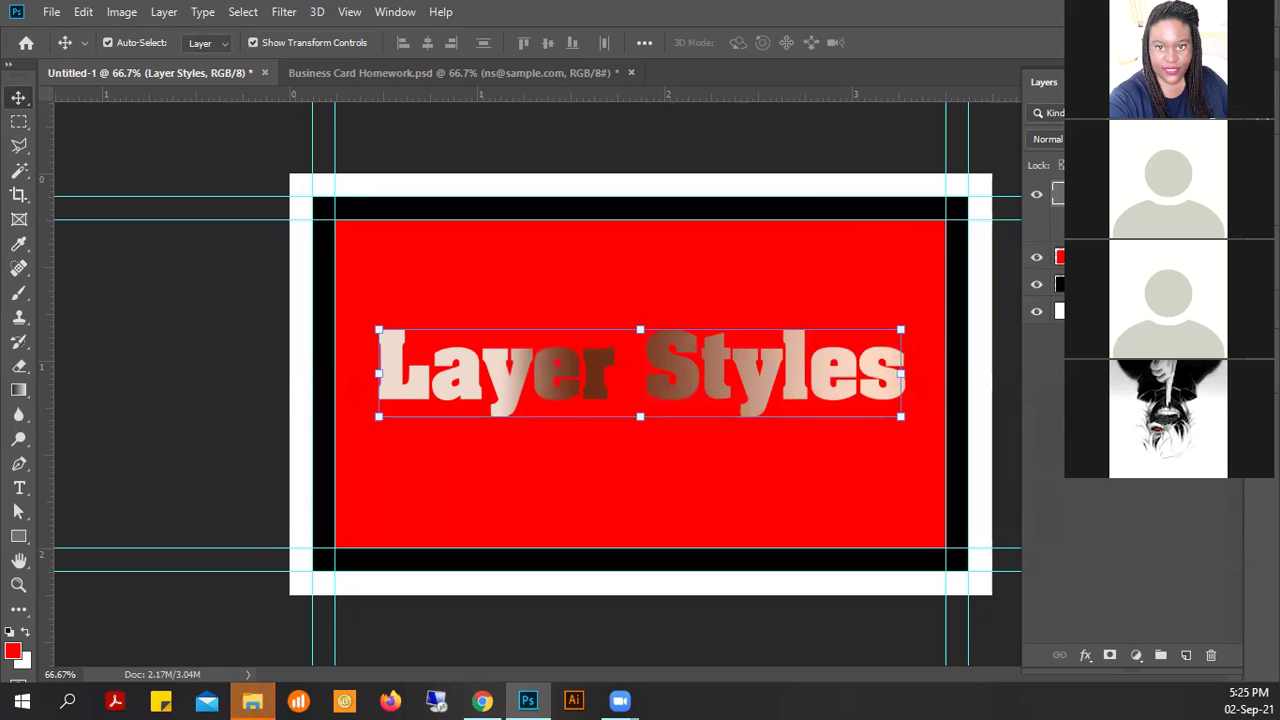
- Remove the gradient overlay from the Layer Styles text and deselect the text layer
key(ctrl+z)
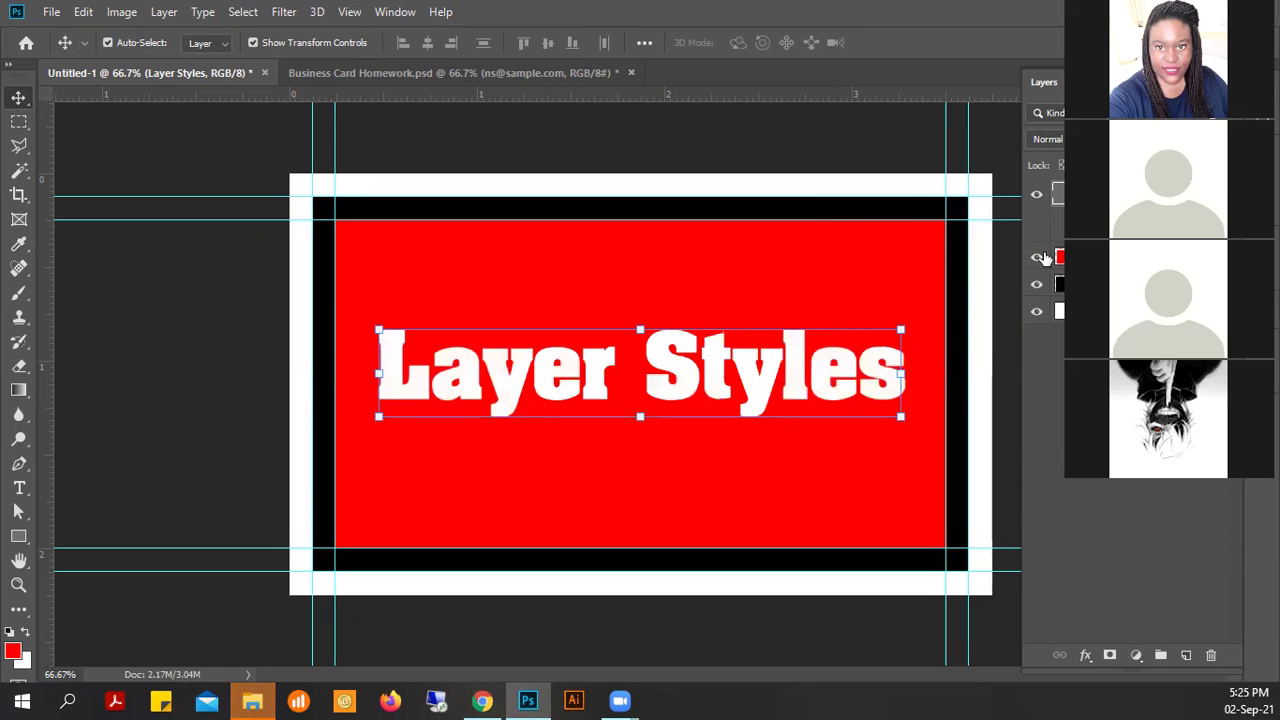
click(830, 140)
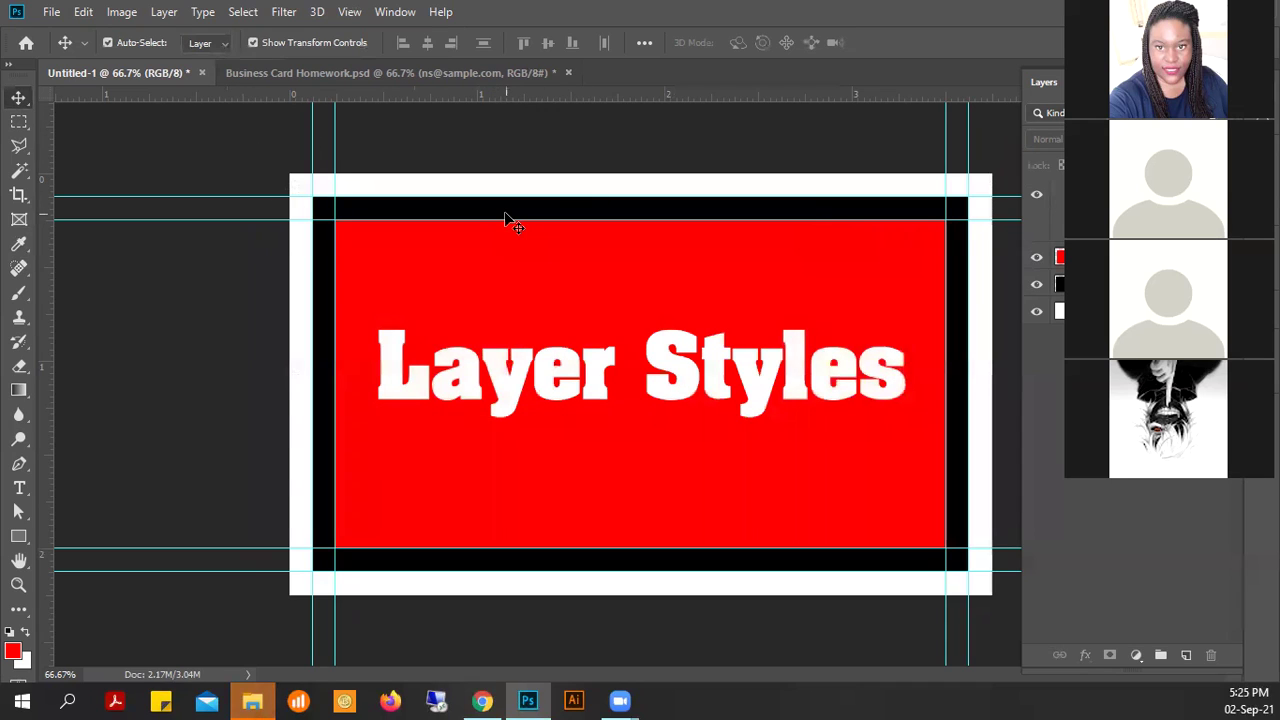
- Switch to the Business Card Homework.psd document and widen the Styles presets panel so more presets can be seen
click(380, 73)
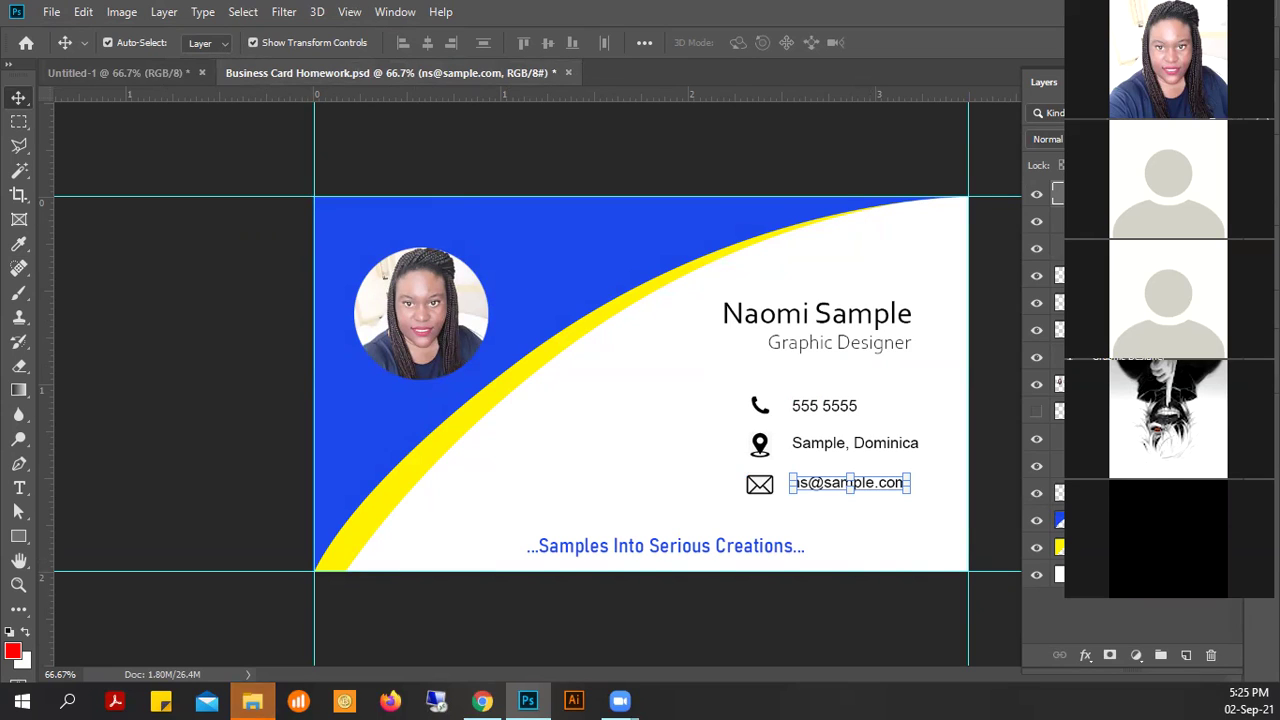
key(F7)
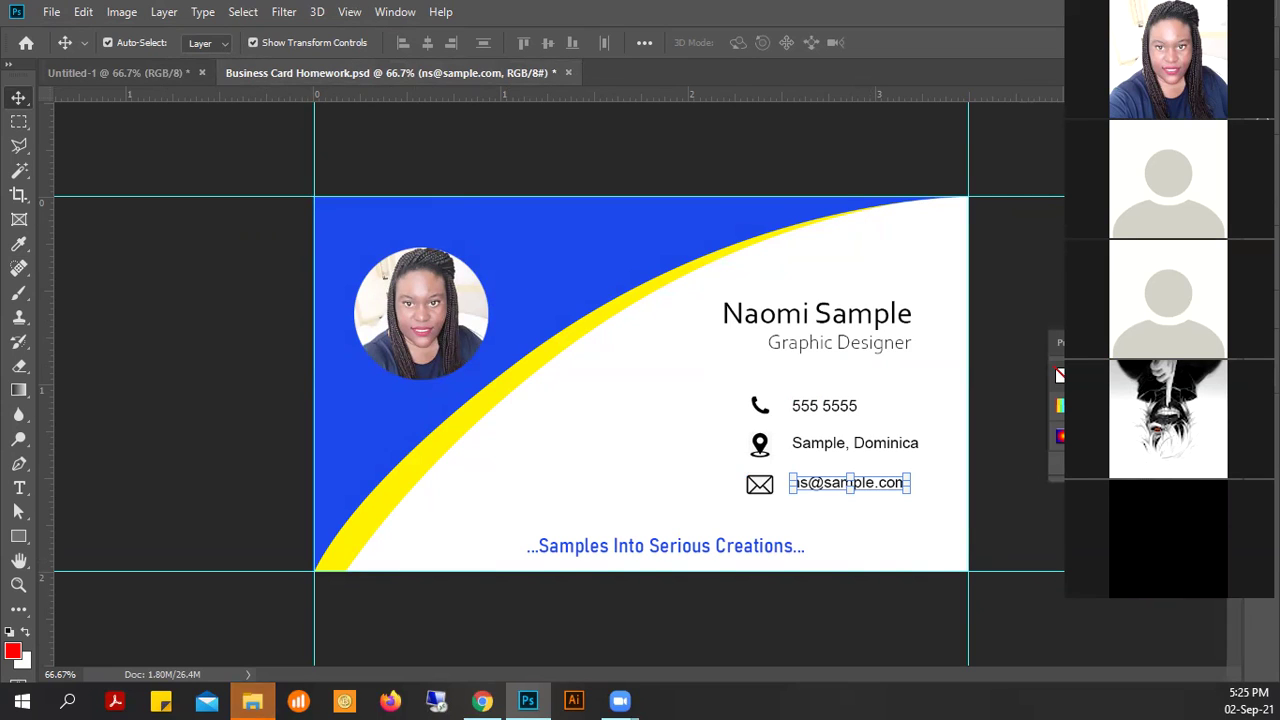
click(395, 12)
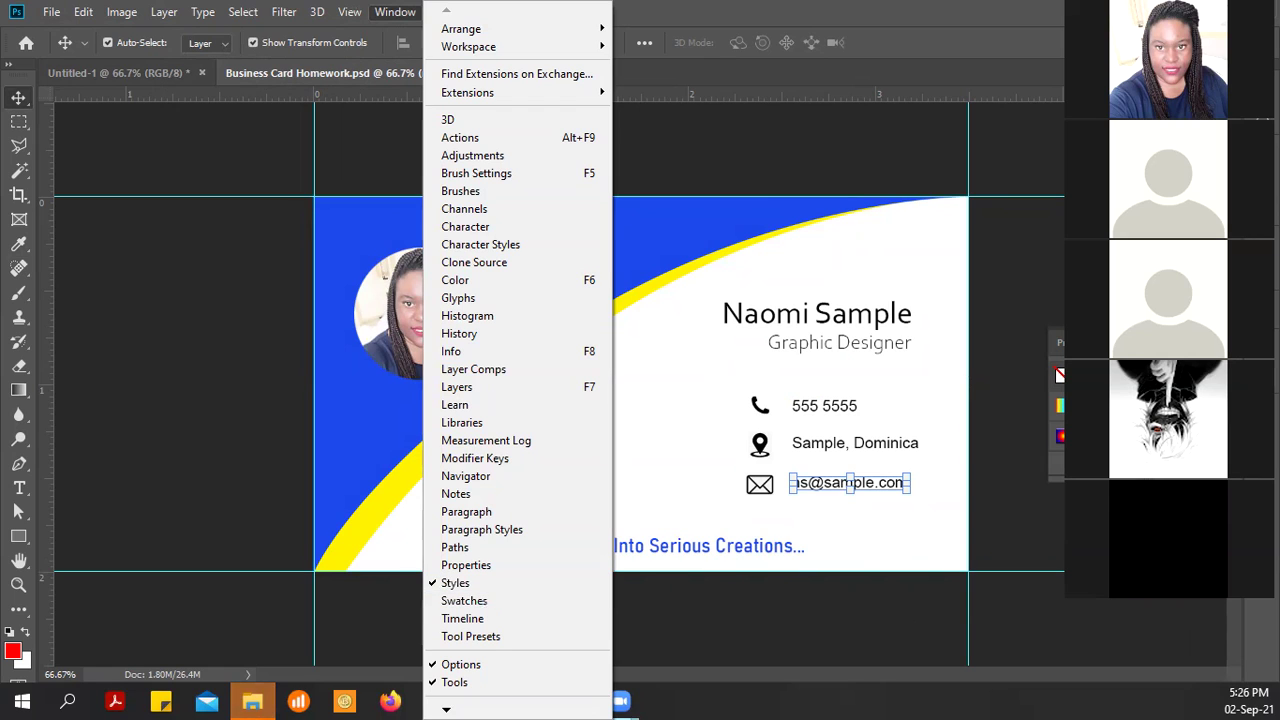
click(1051, 481)
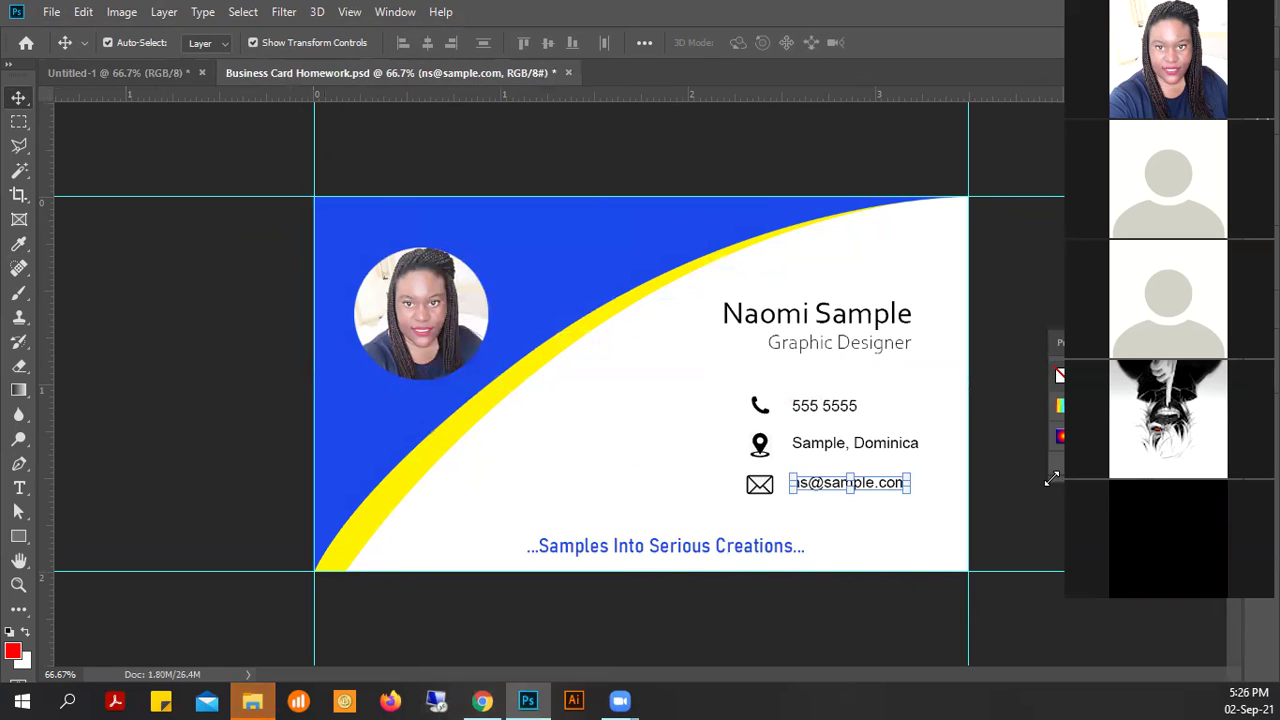
drag(1055, 480, 537, 628)
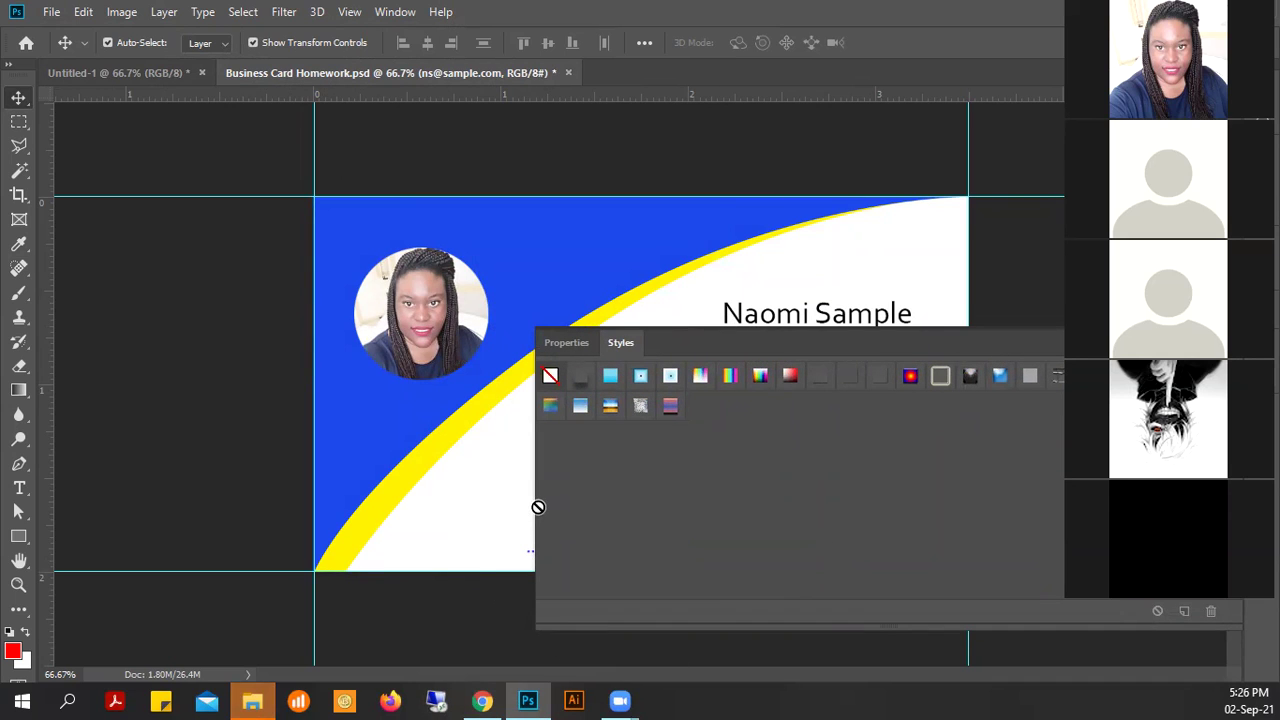
drag(531, 507, 846, 540)
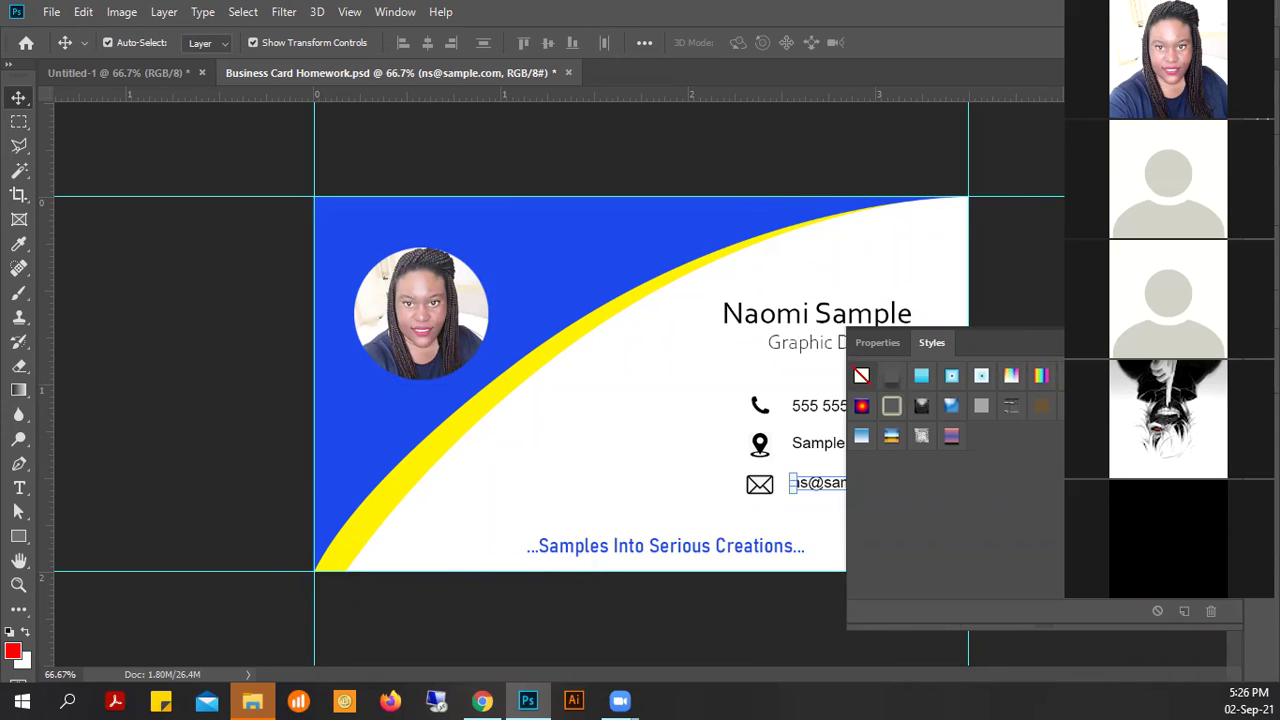
- Return to the Untitled-1 document and select the Layer Styles text
click(1258, 408)
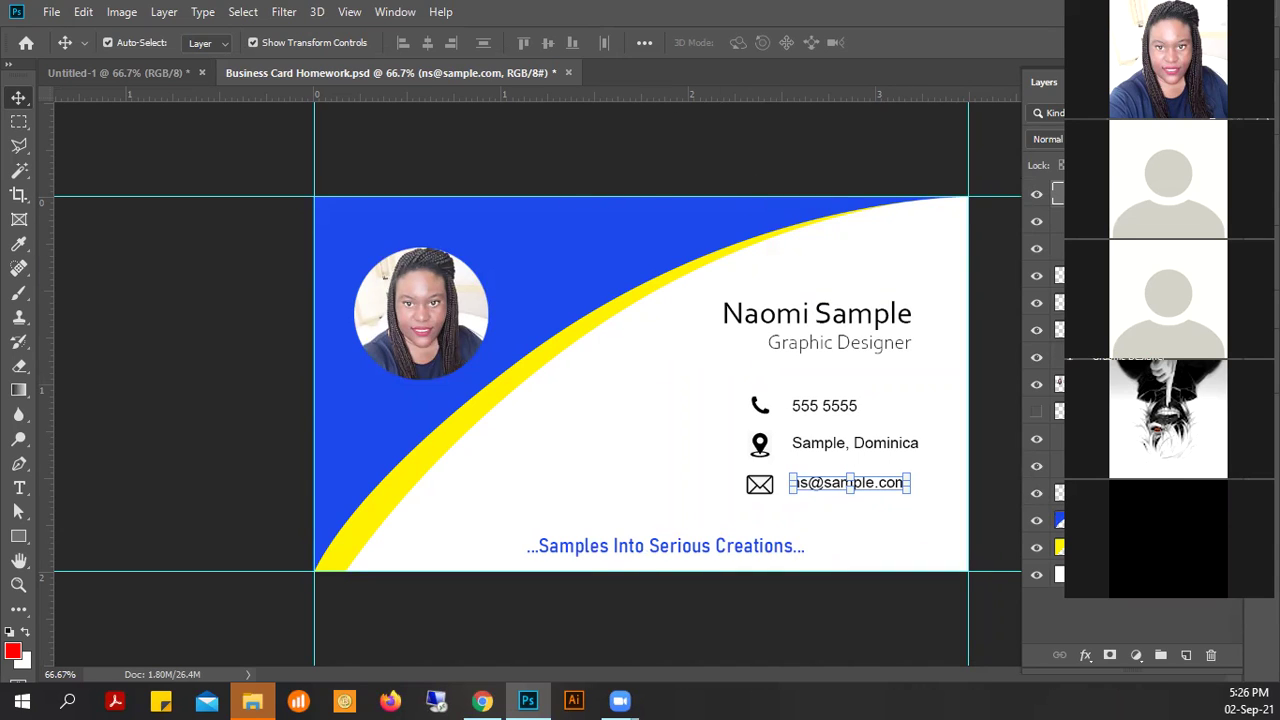
key(shift+Tab)
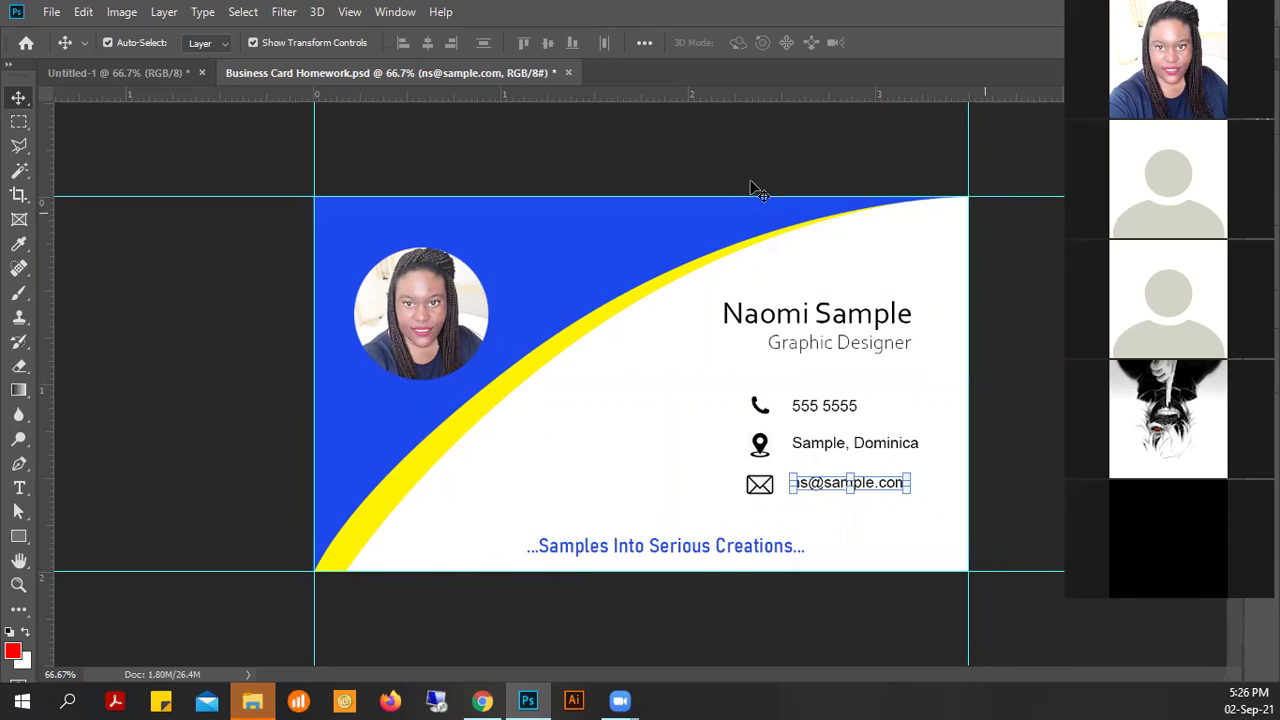
click(124, 75)
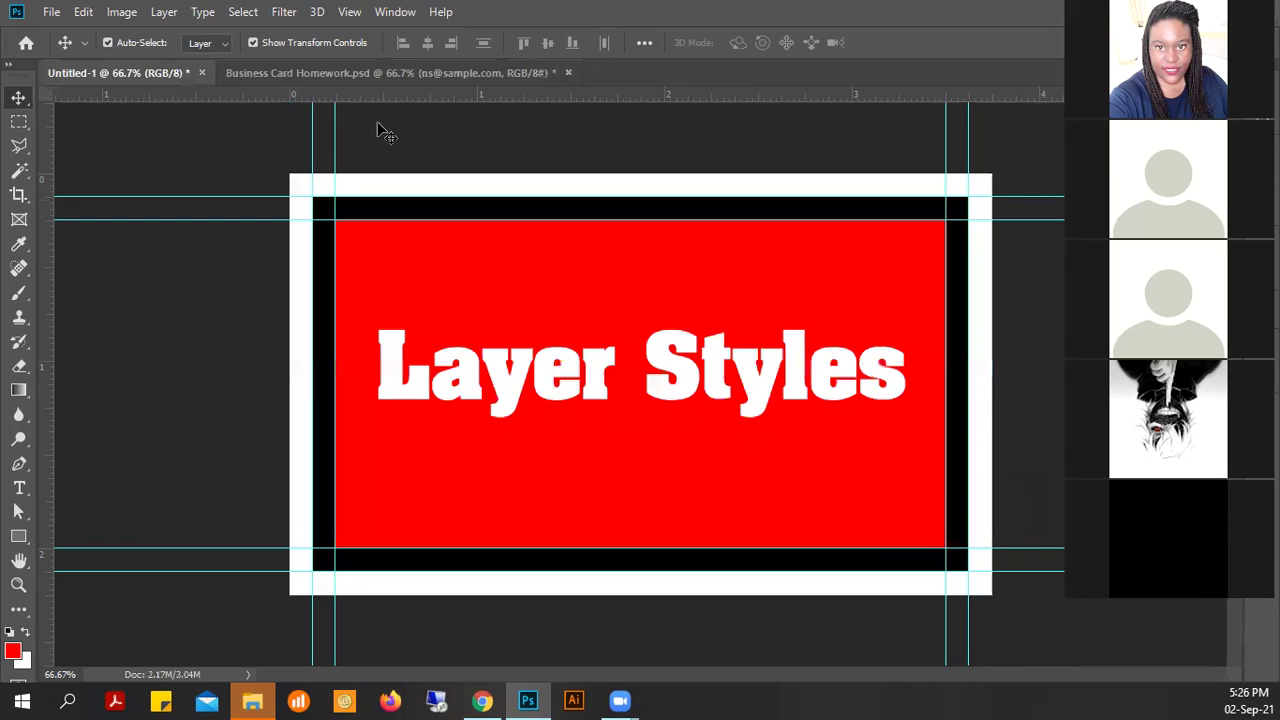
click(760, 380)
- Move the Layer Styles text slightly down and narrow the Styles presets panel to uncover the whole text
mouse_move(922, 407)
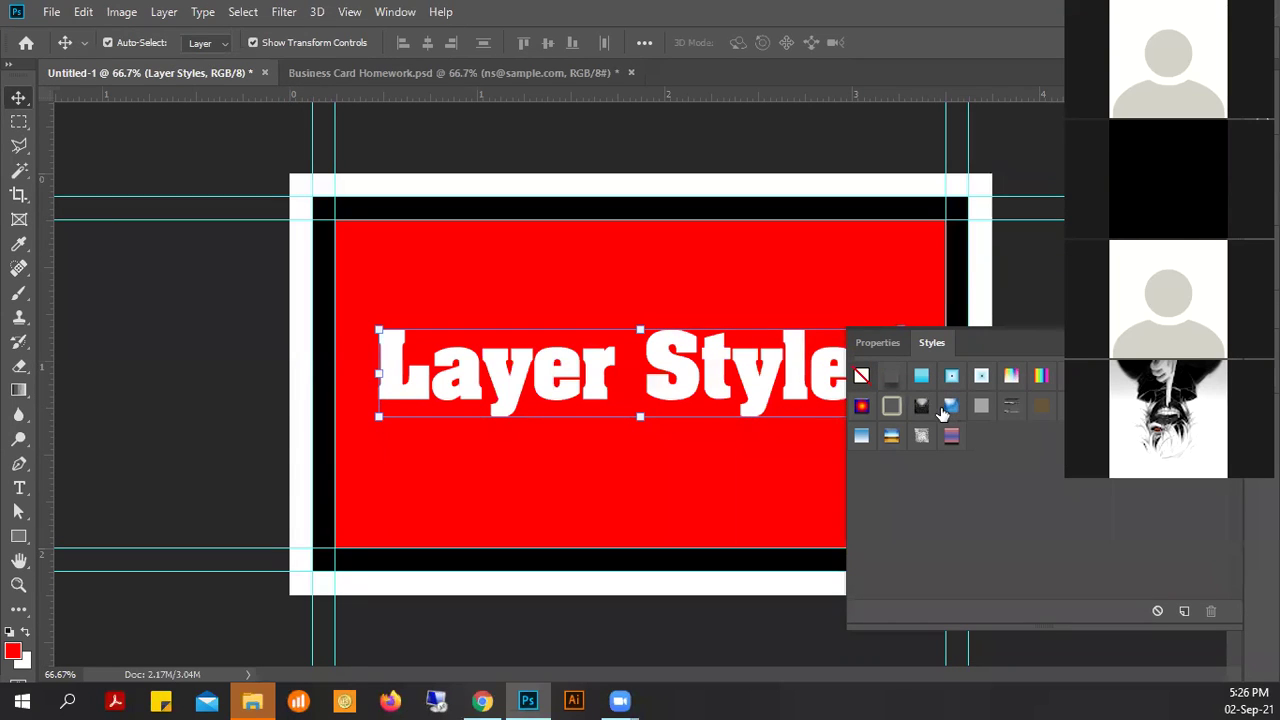
mouse_move(693, 380)
mouse_down()
mouse_move(697, 400)
mouse_move(695, 388)
mouse_move(665, 388)
mouse_move(696, 392)
mouse_up()
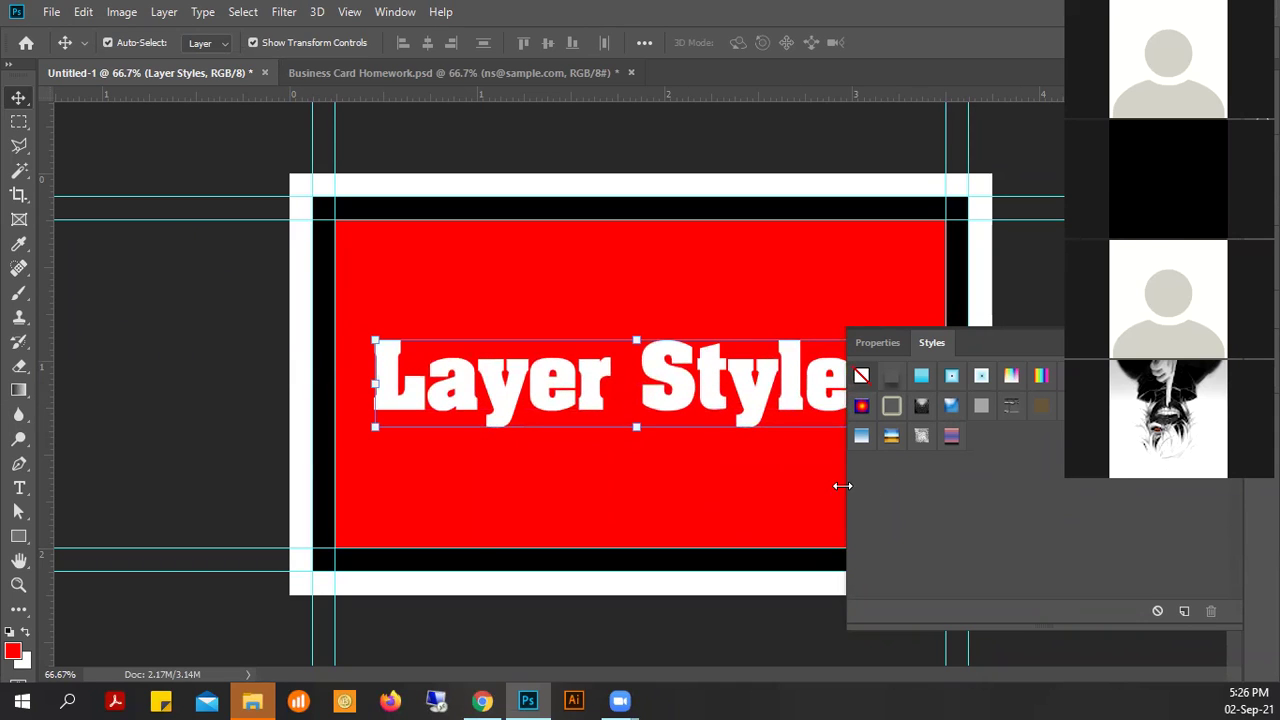
drag(842, 485, 916, 489)
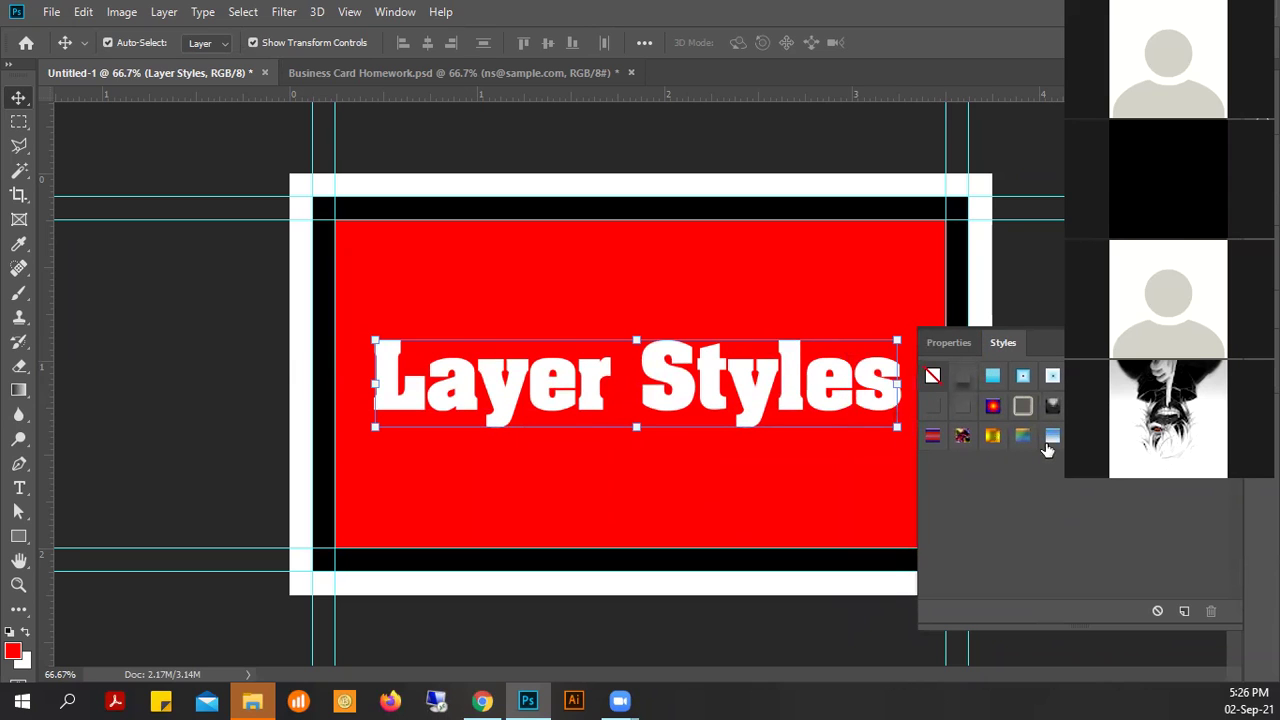
- Try a series of preset styles on the Layer Styles text, including chrome, blue bevel, rainbow gradient and dark teal looks
click(1022, 405)
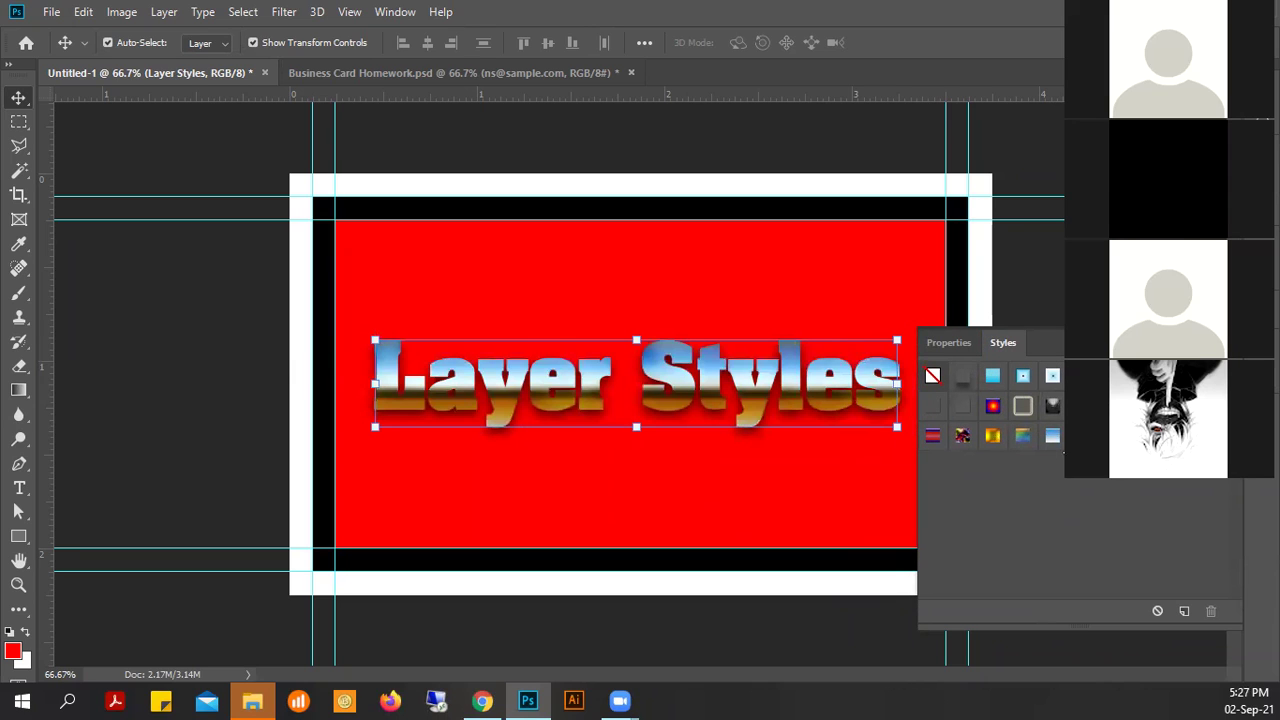
click(992, 437)
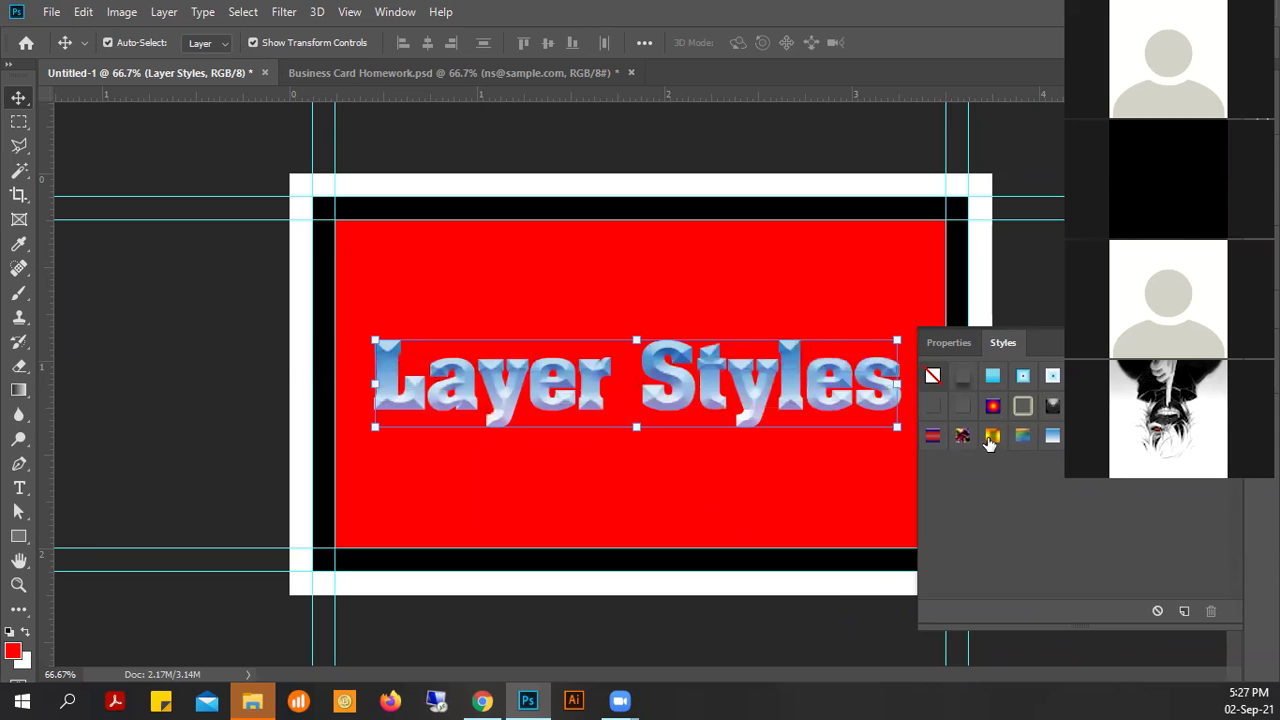
click(991, 438)
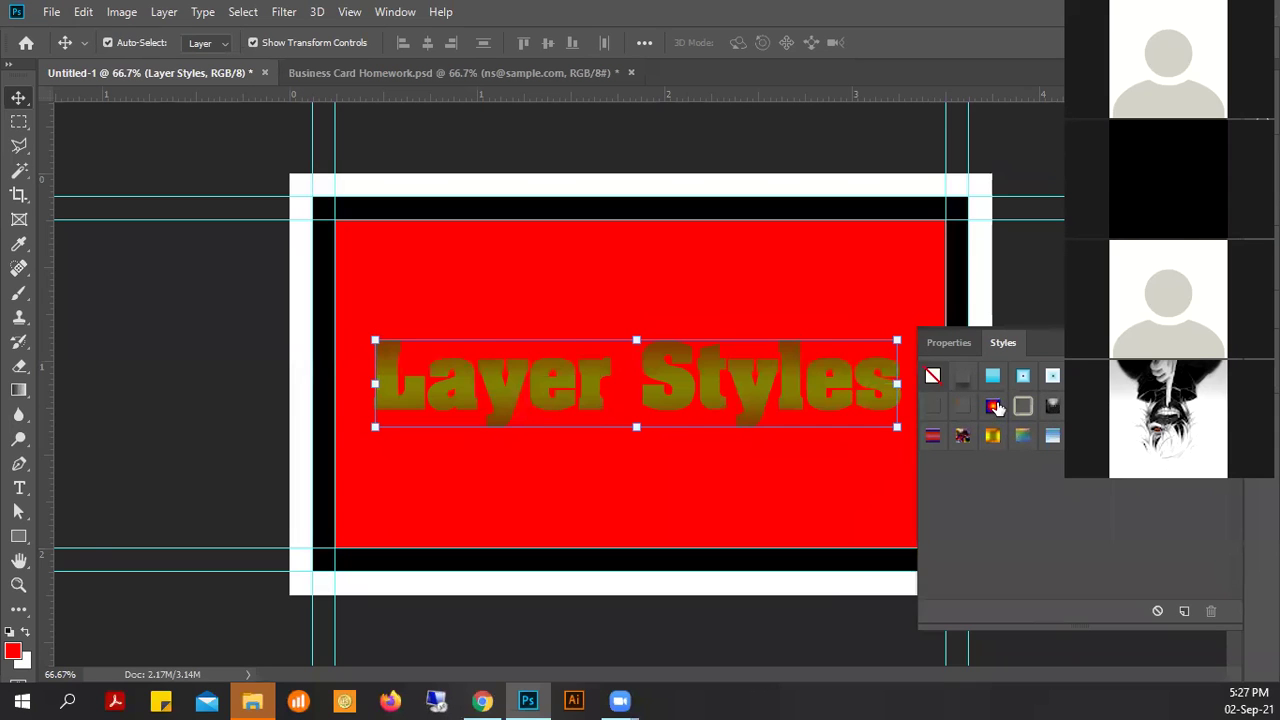
click(993, 406)
click(1082, 406)
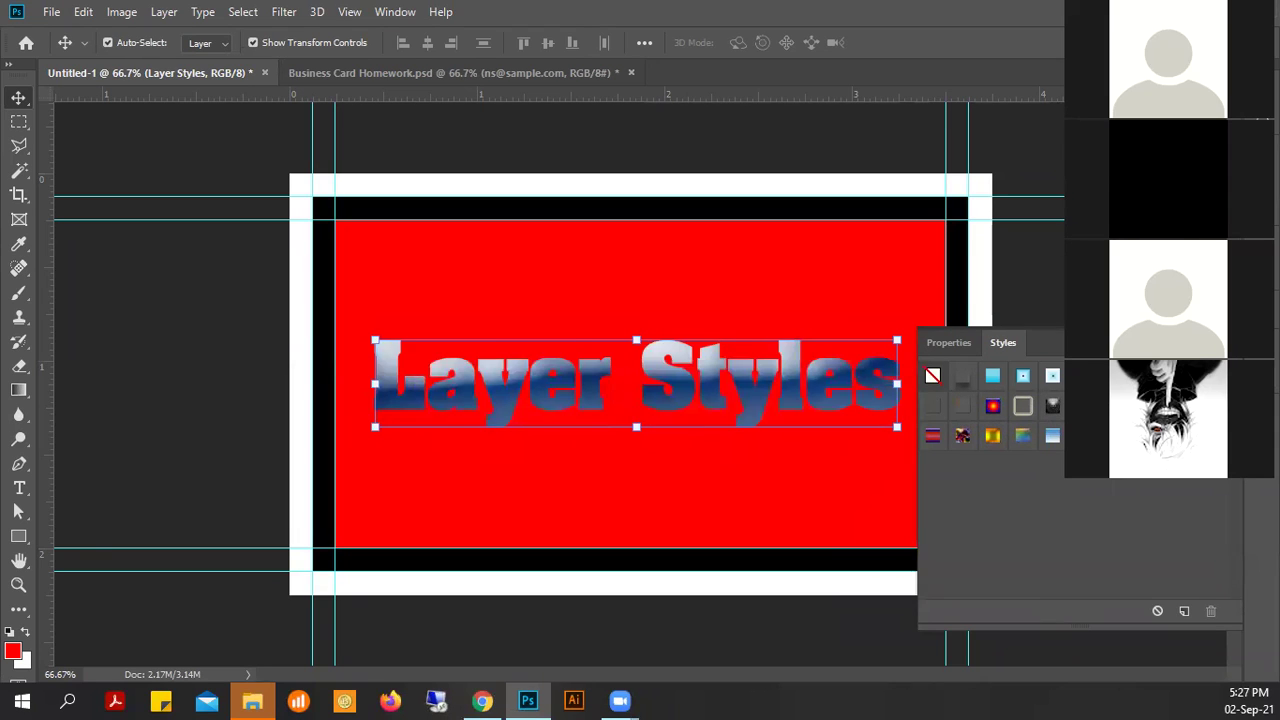
click(1112, 406)
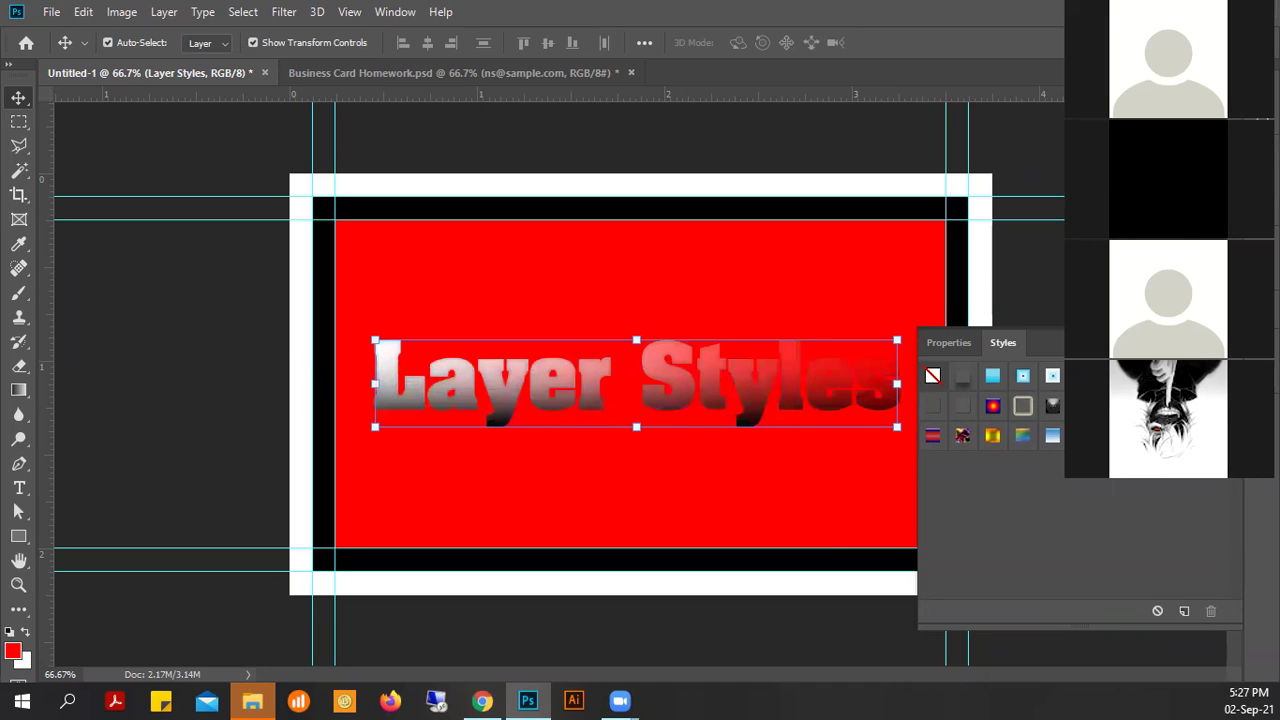
click(1142, 406)
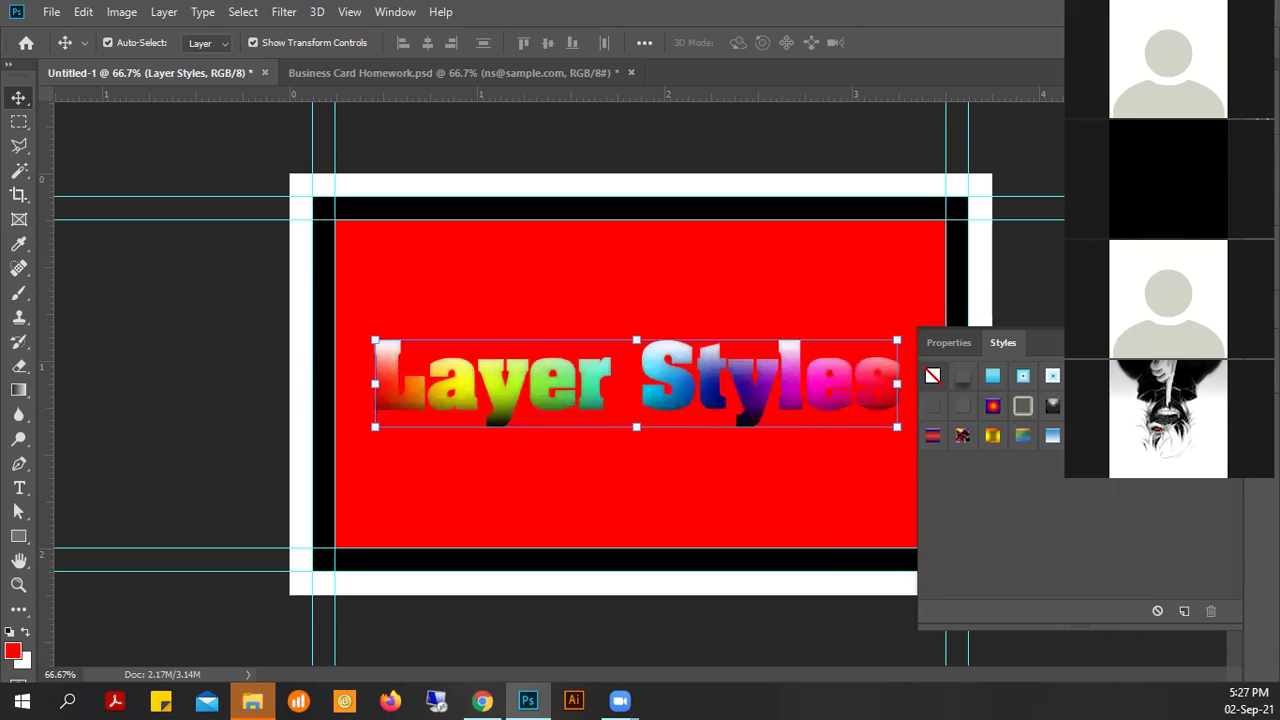
click(1172, 406)
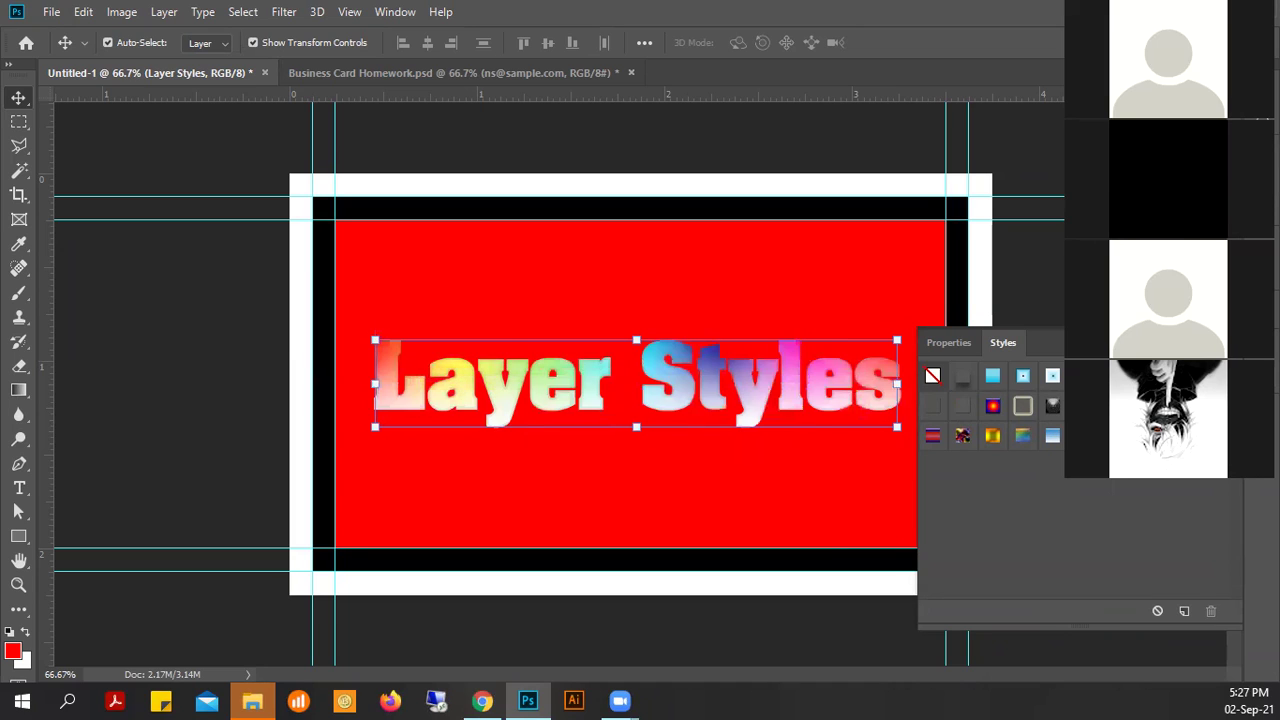
click(1050, 378)
click(1035, 376)
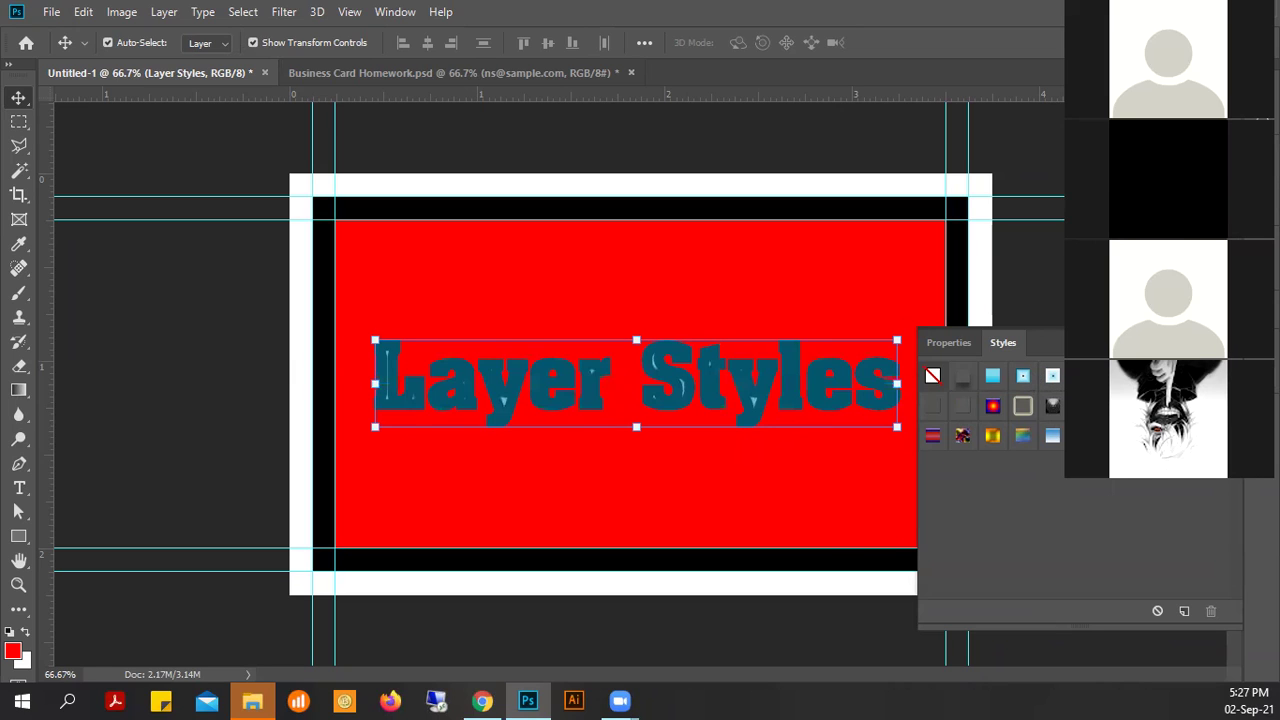
- Load a different style library in place of the current style presets
click(1232, 343)
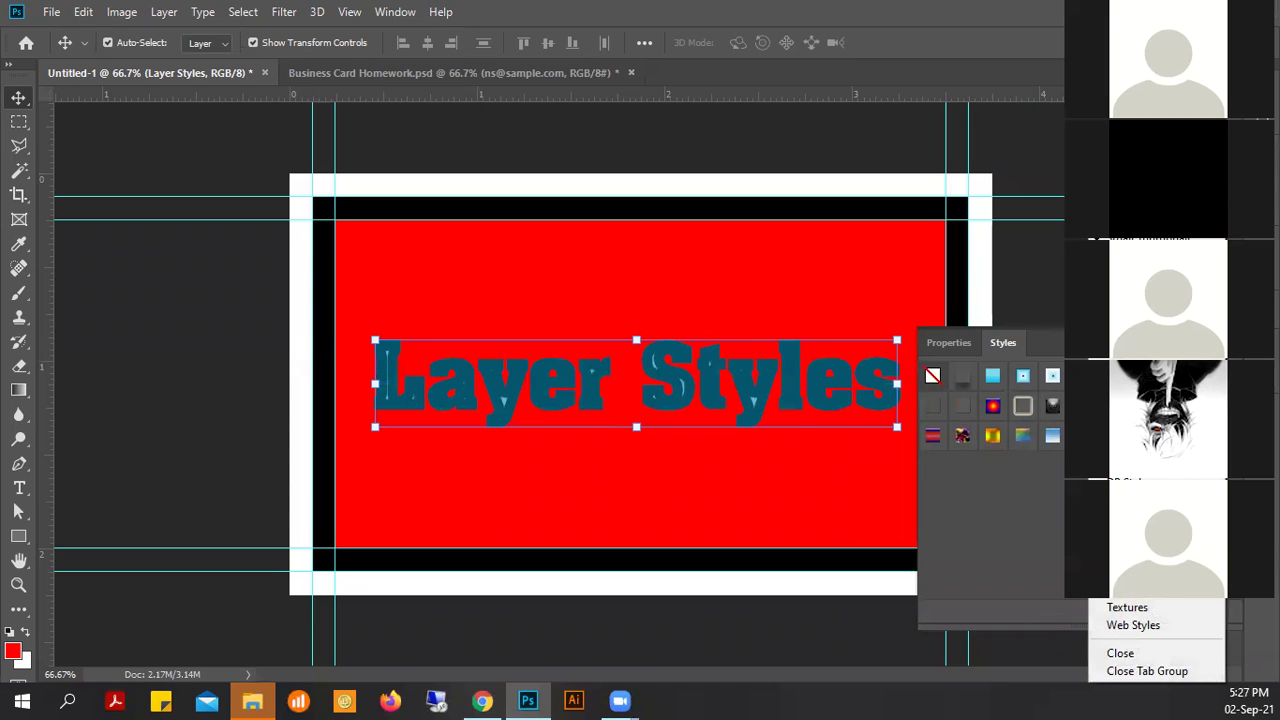
click(1140, 553)
click(568, 273)
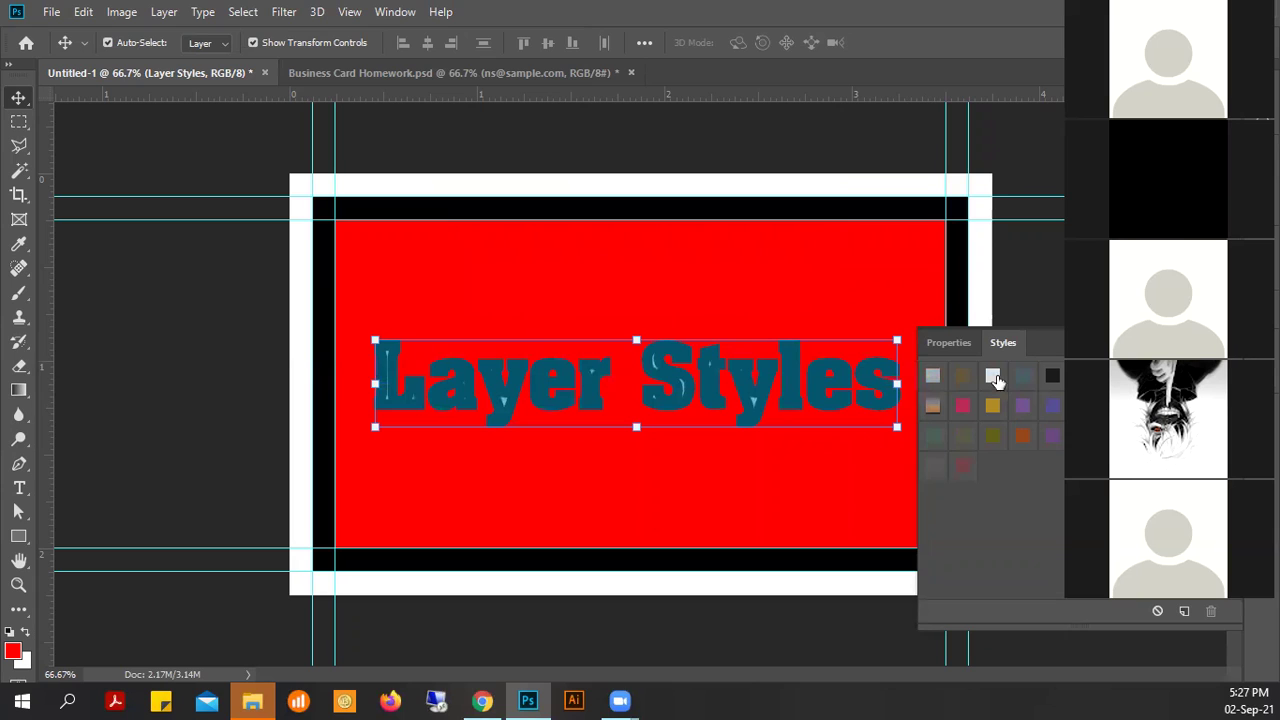
- Try presets from the newly loaded library on the Layer Styles text, ending with the white speckled style
click(933, 406)
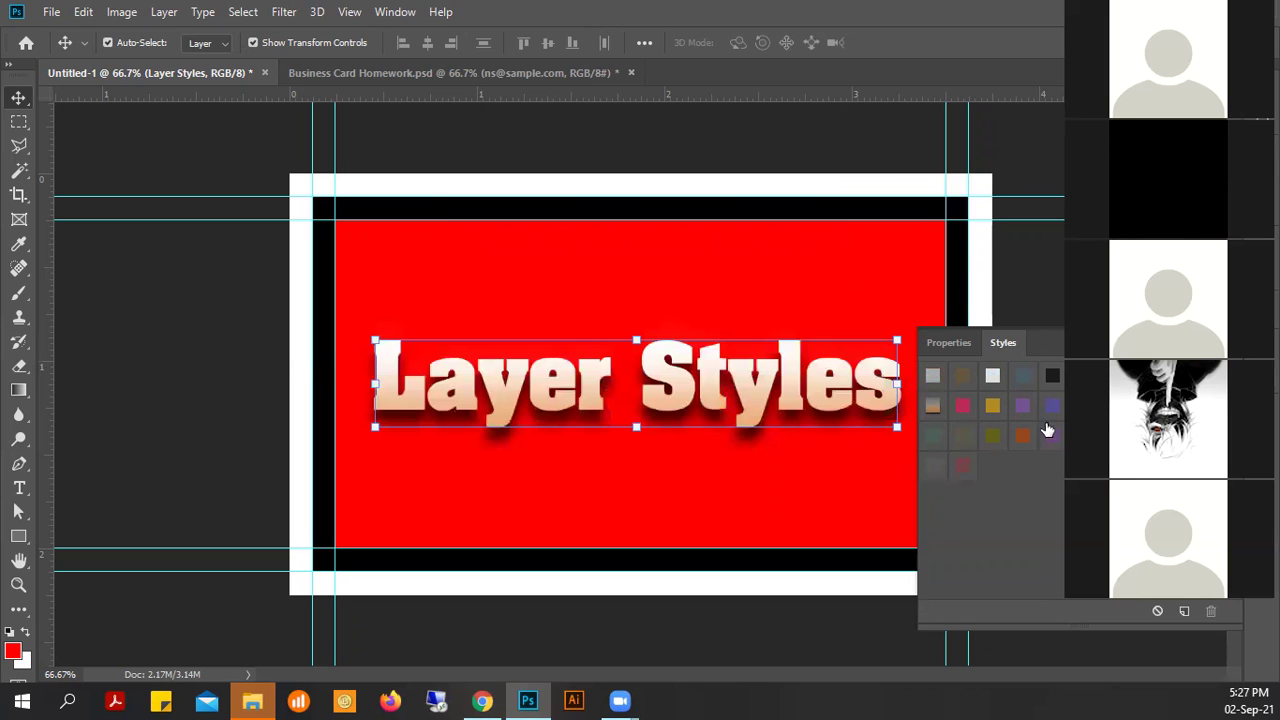
key(ctrl+z)
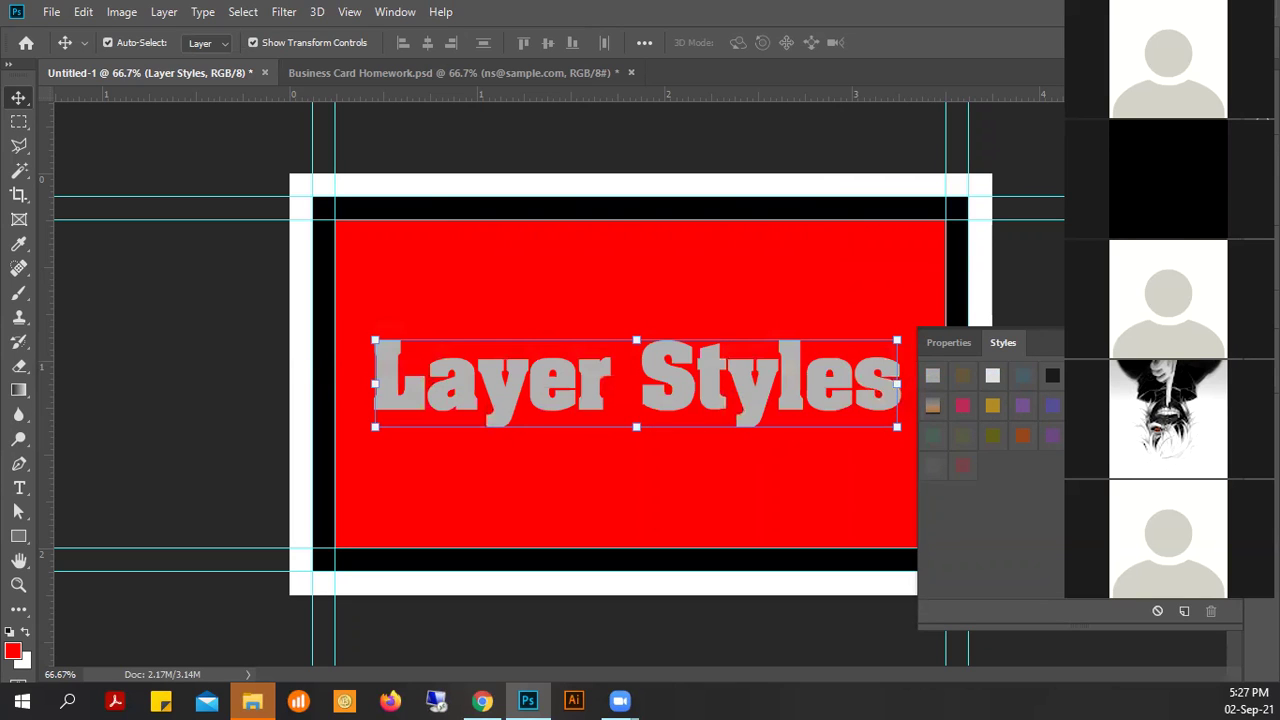
click(992, 376)
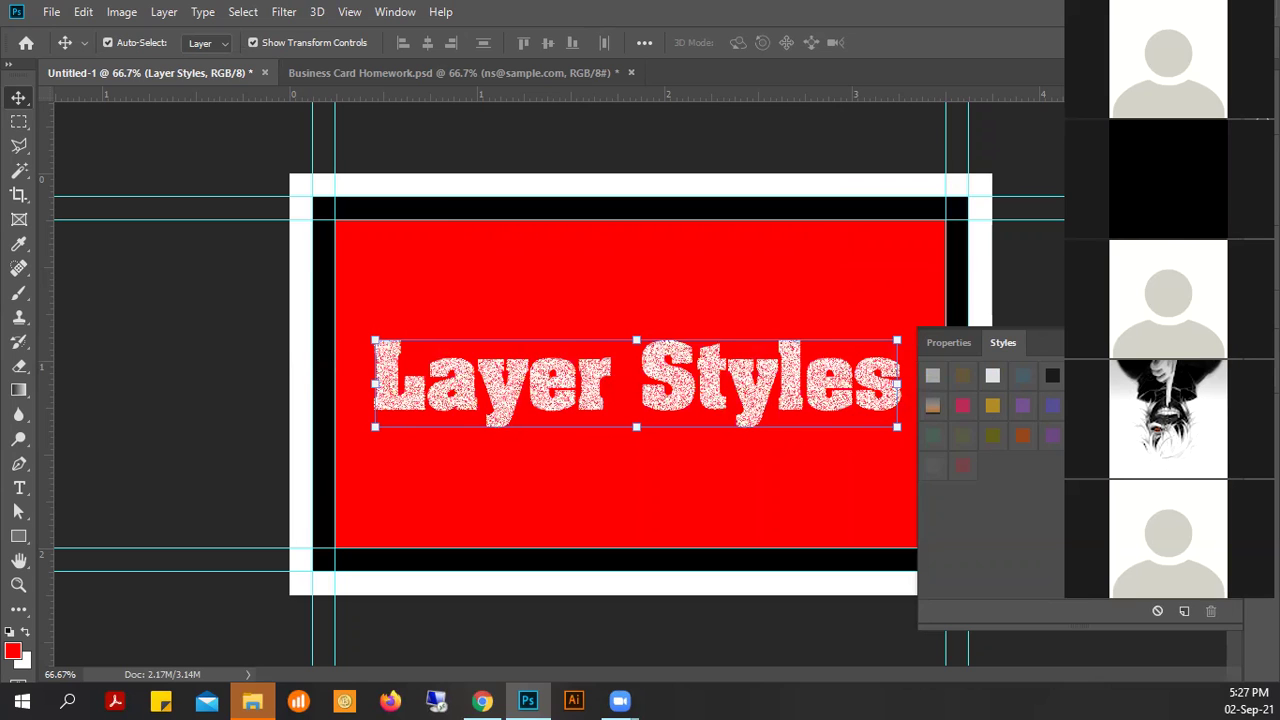
- Replace the current style presets with the Text Effects library
click(1231, 343)
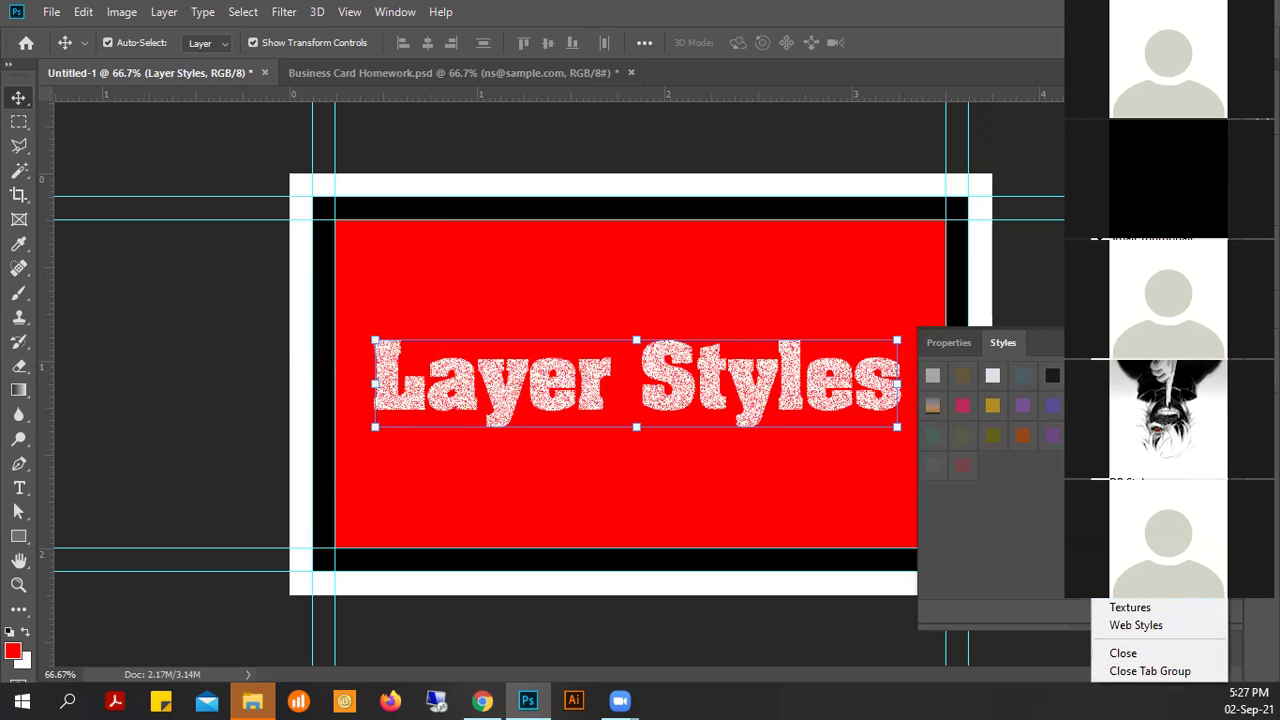
click(1145, 597)
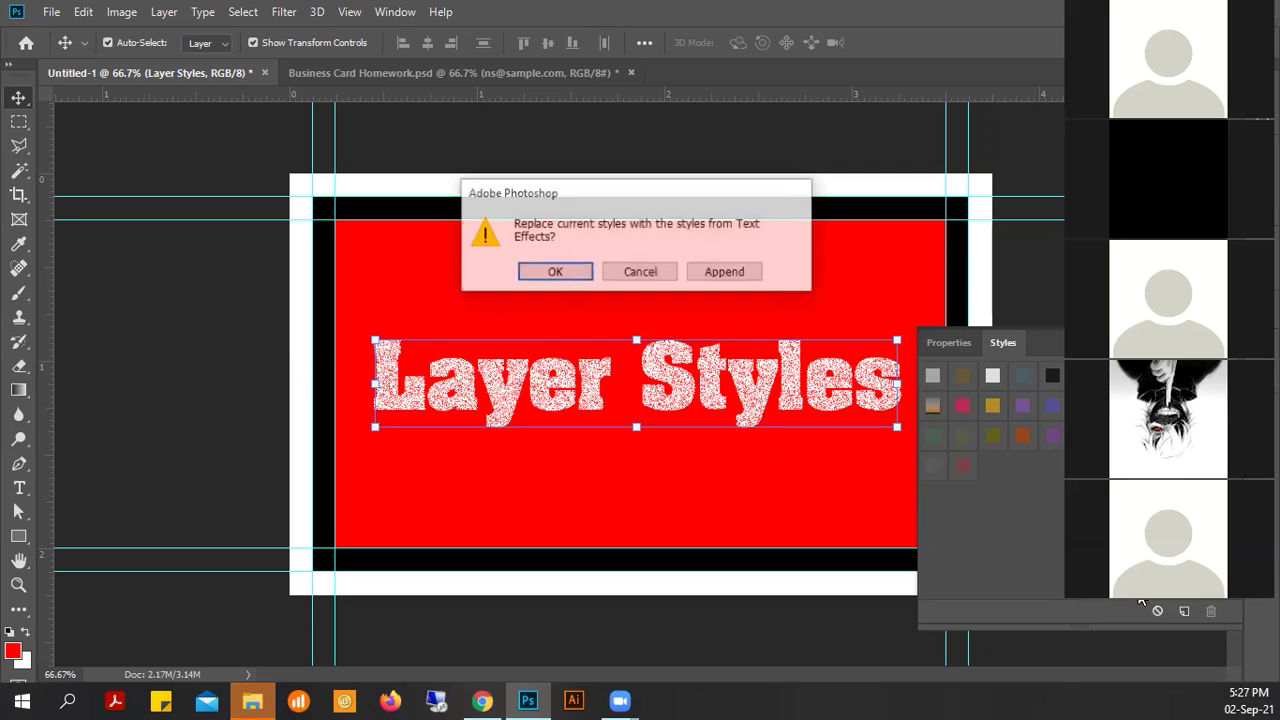
click(554, 272)
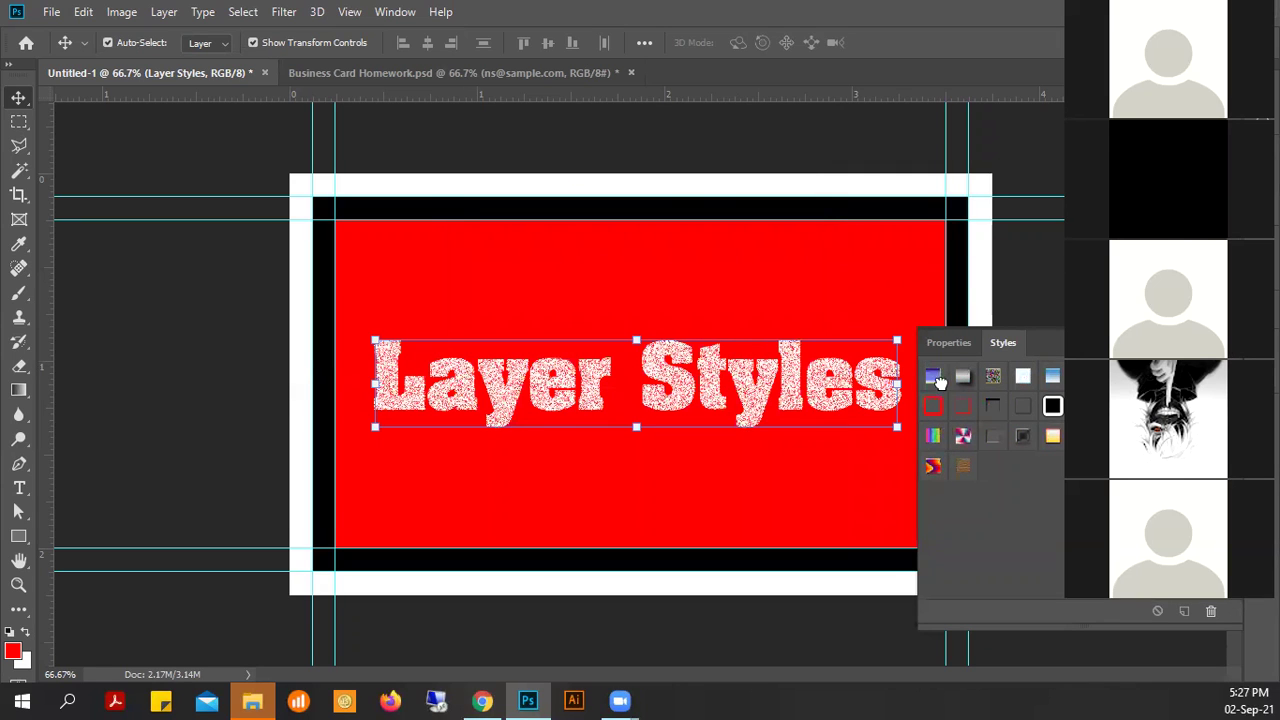
- Try Text Effects presets on the Layer Styles text, including Blue Gradient with Stroke, ending with the pink, blue and cream angular gradient
click(933, 378)
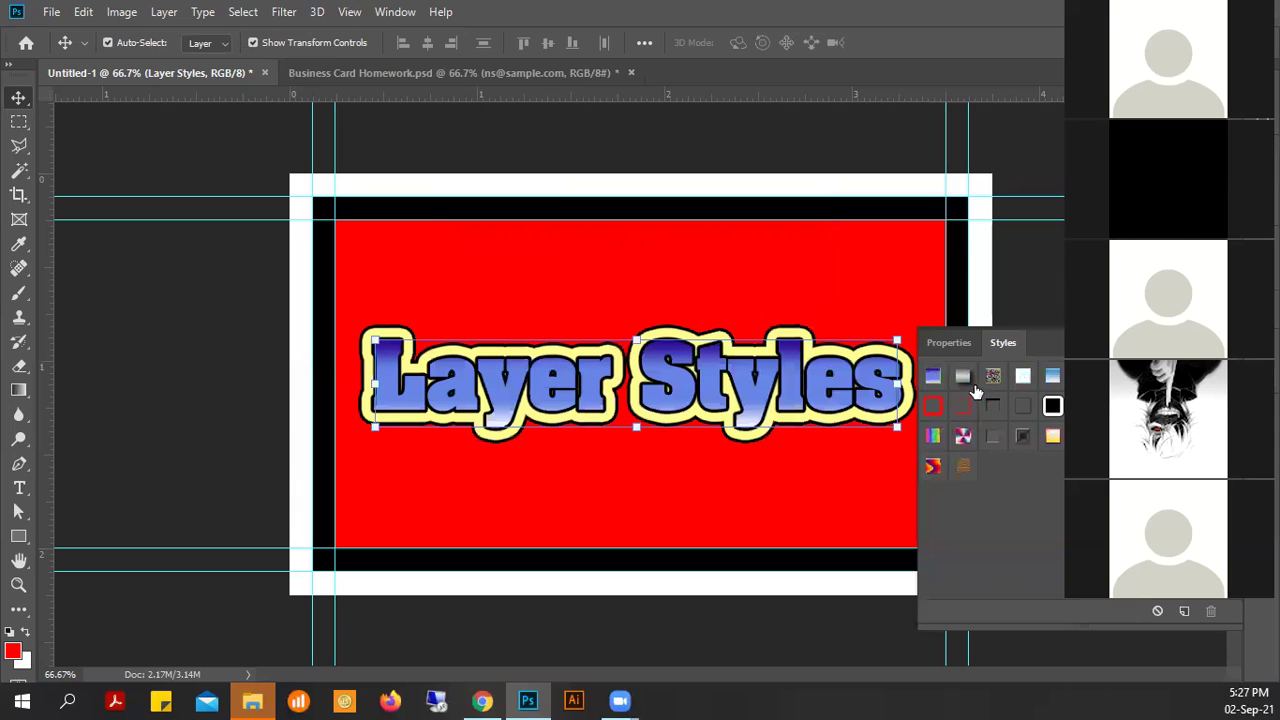
click(962, 376)
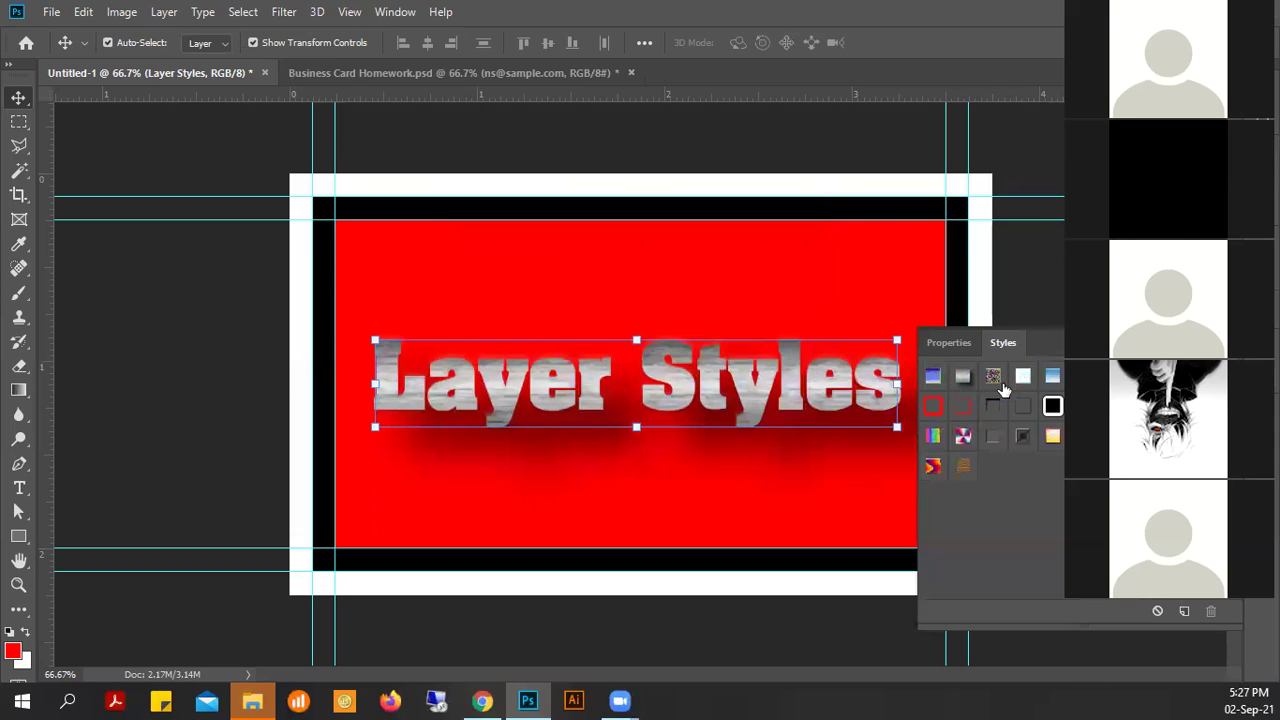
click(932, 378)
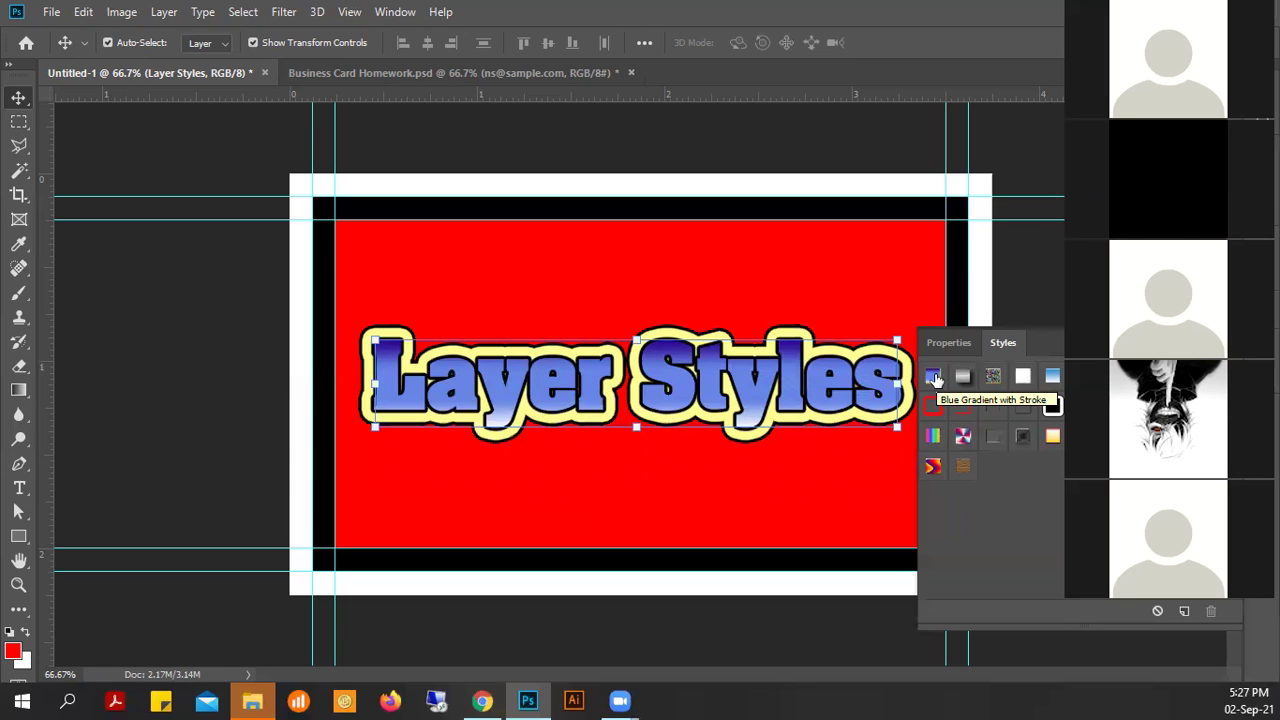
click(1052, 405)
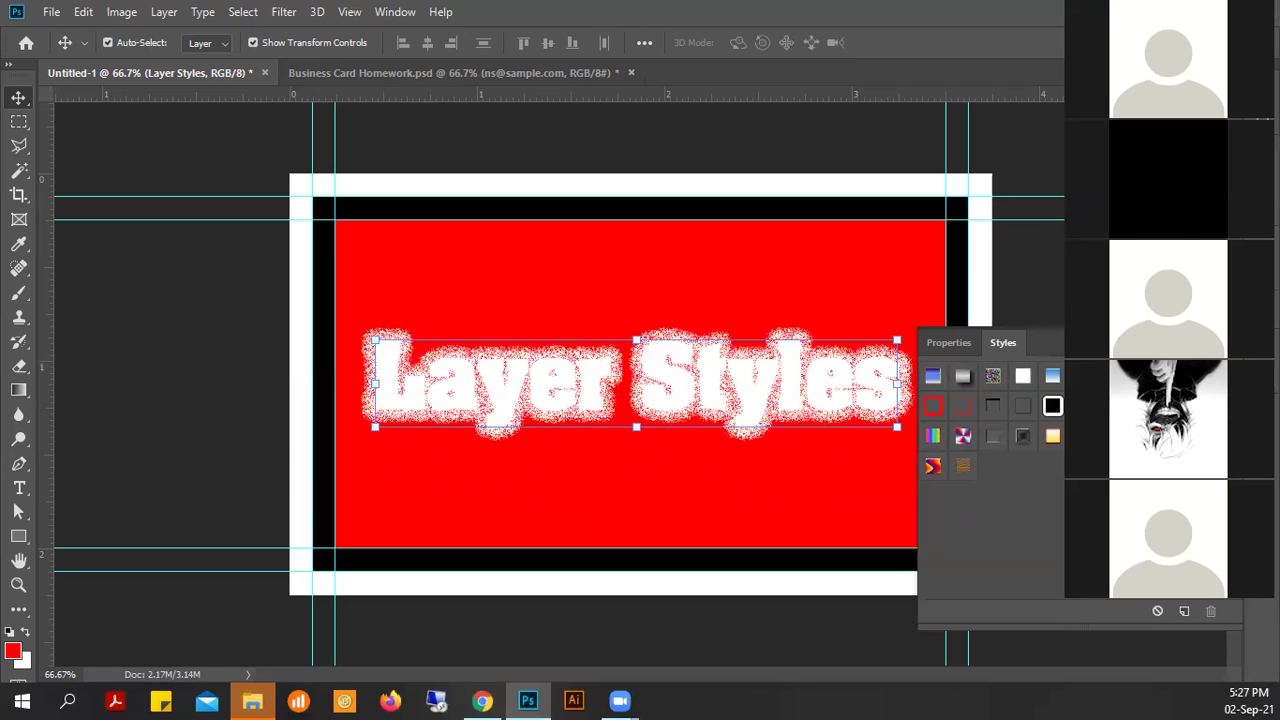
key(ctrl+z)
key(ctrl+z)
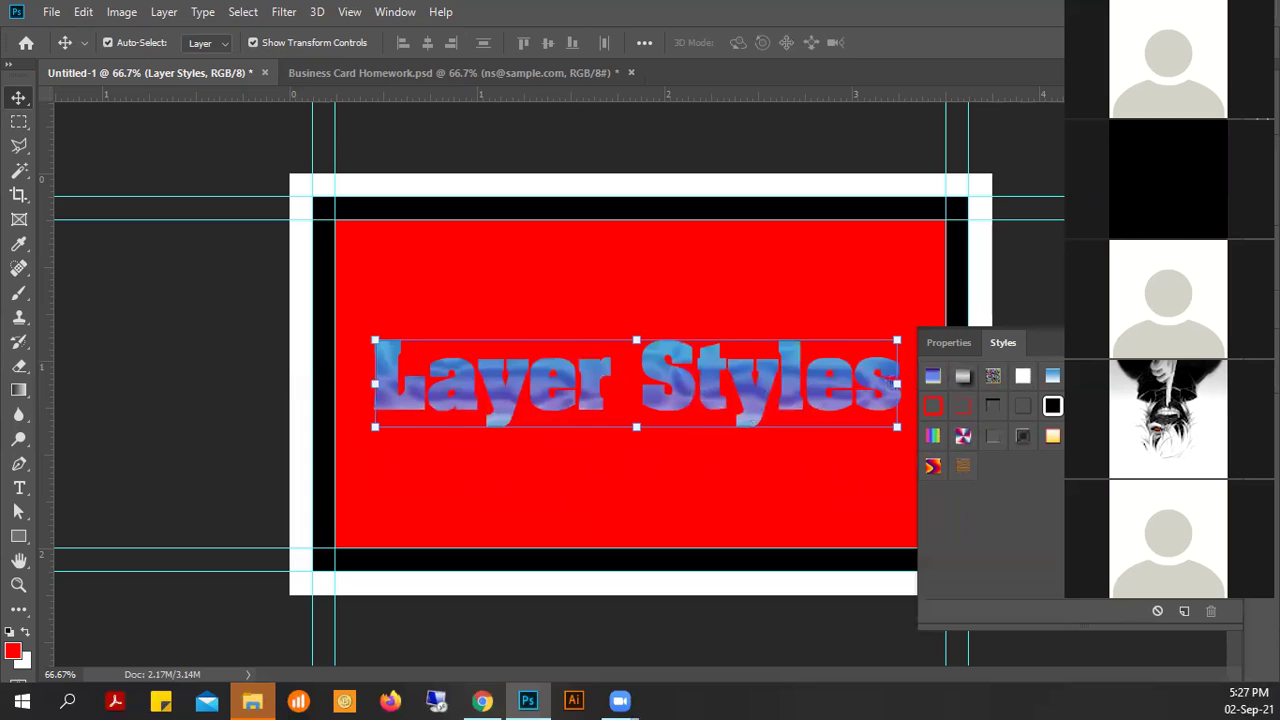
click(995, 446)
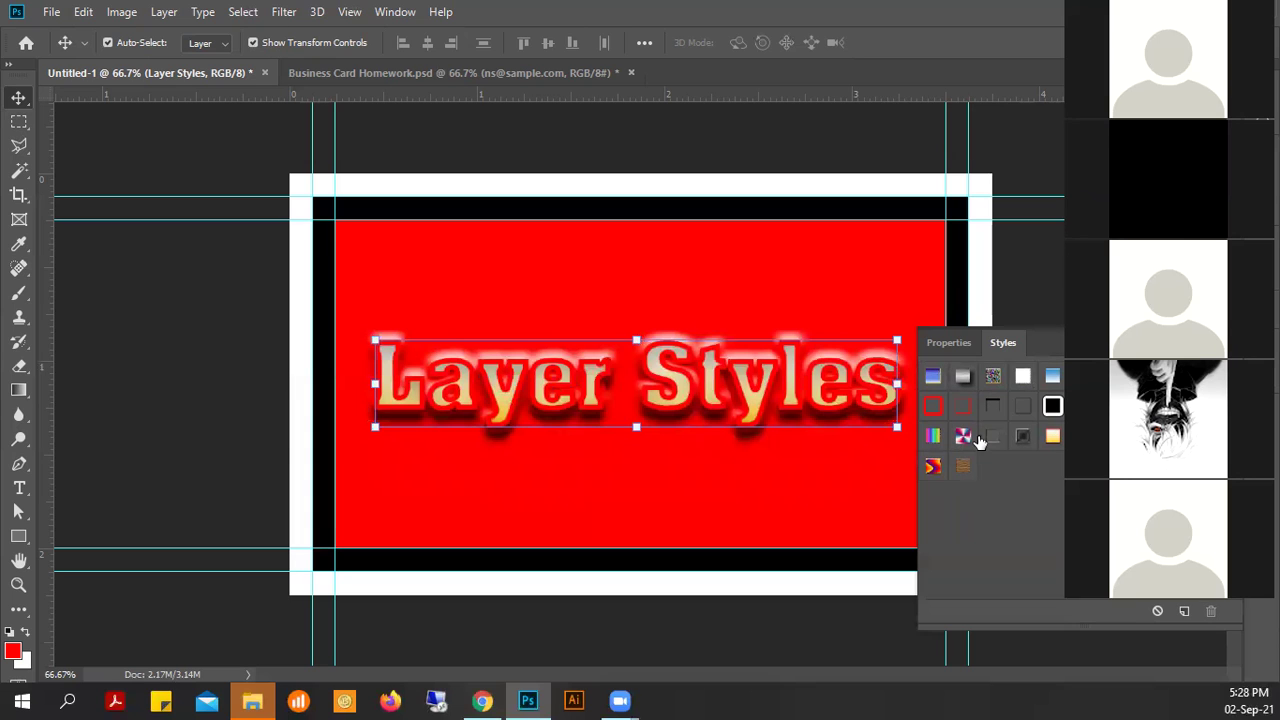
click(960, 436)
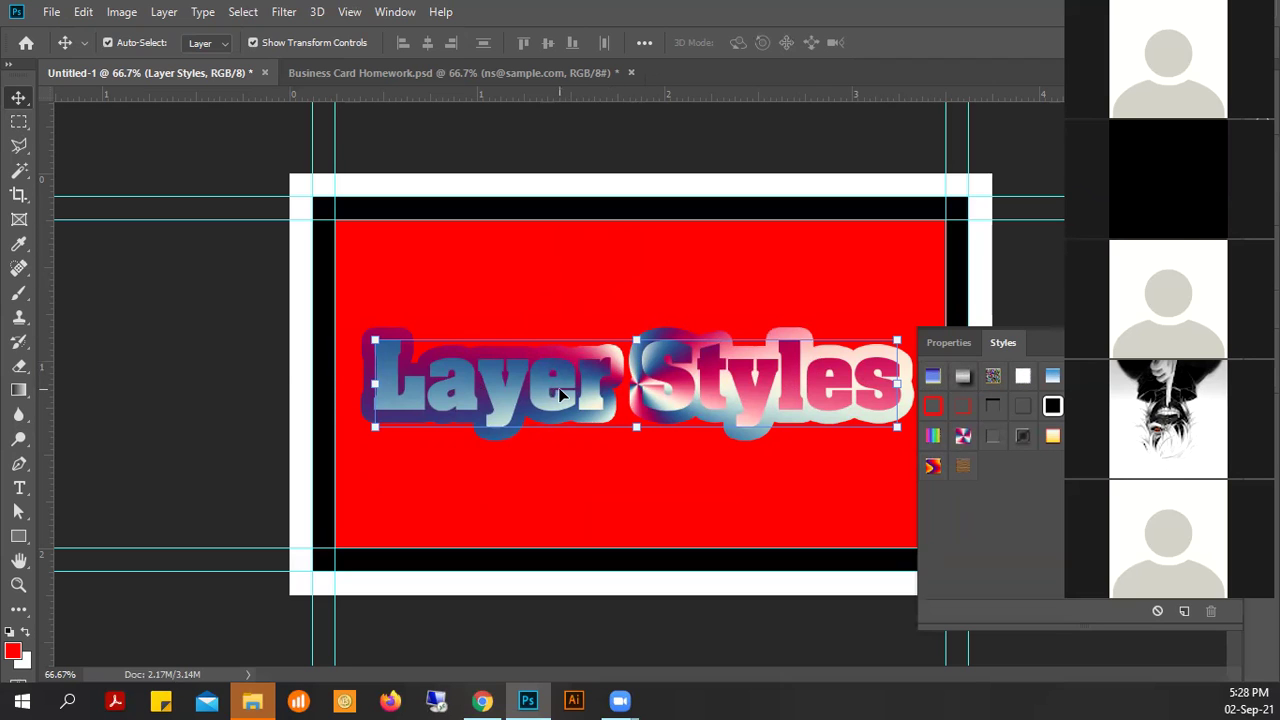
- Apply the pink, blue and cream angular gradient preset to the red rectangle and hide that rectangle's layer
click(818, 283)
click(964, 435)
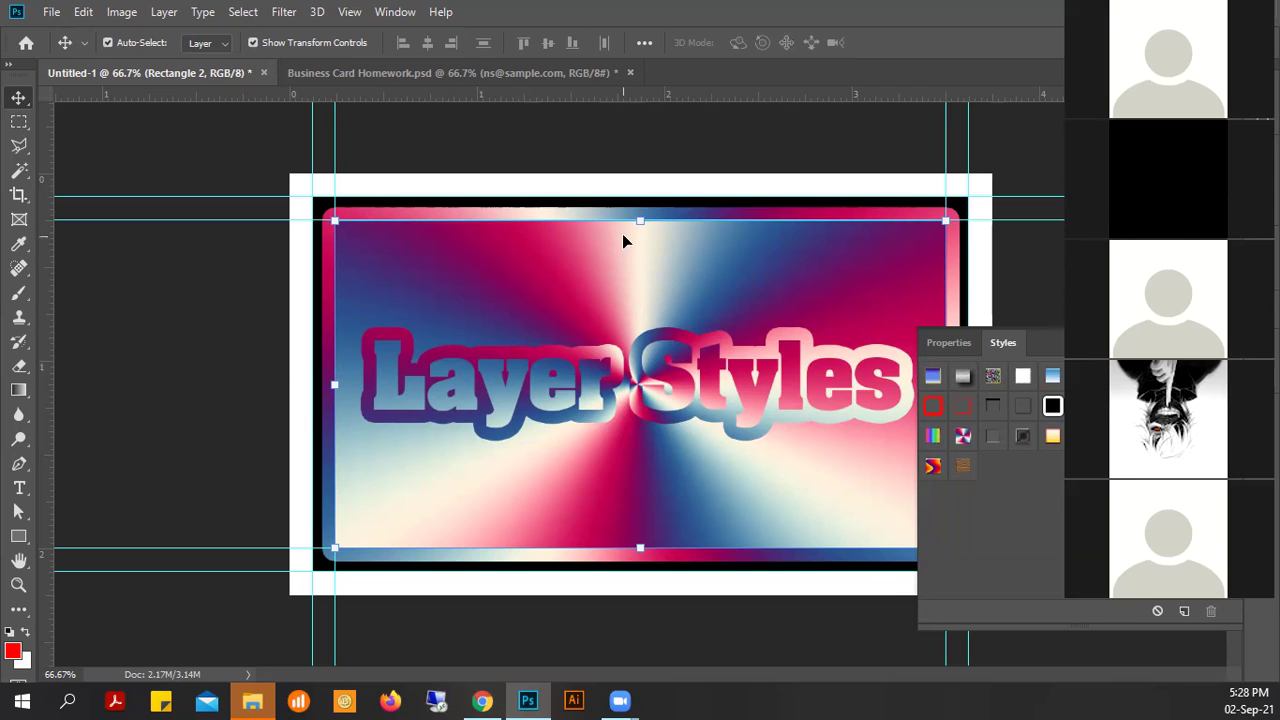
key(F7)
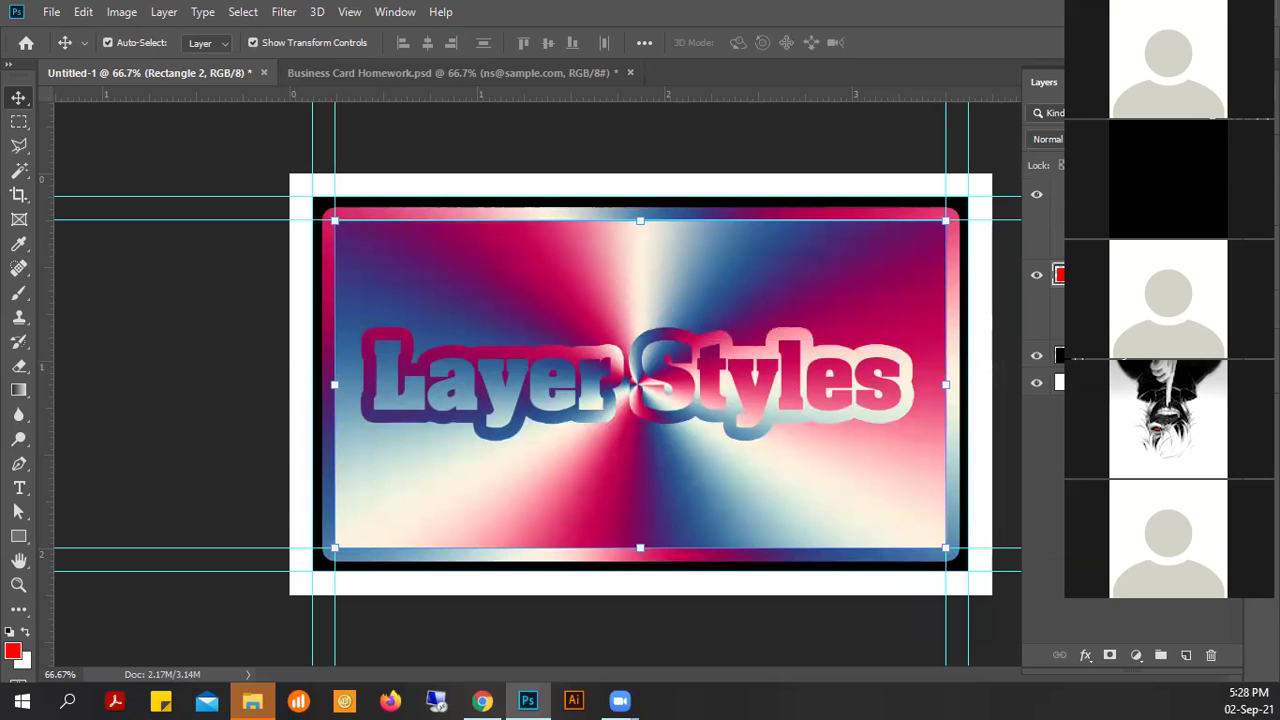
click(1036, 275)
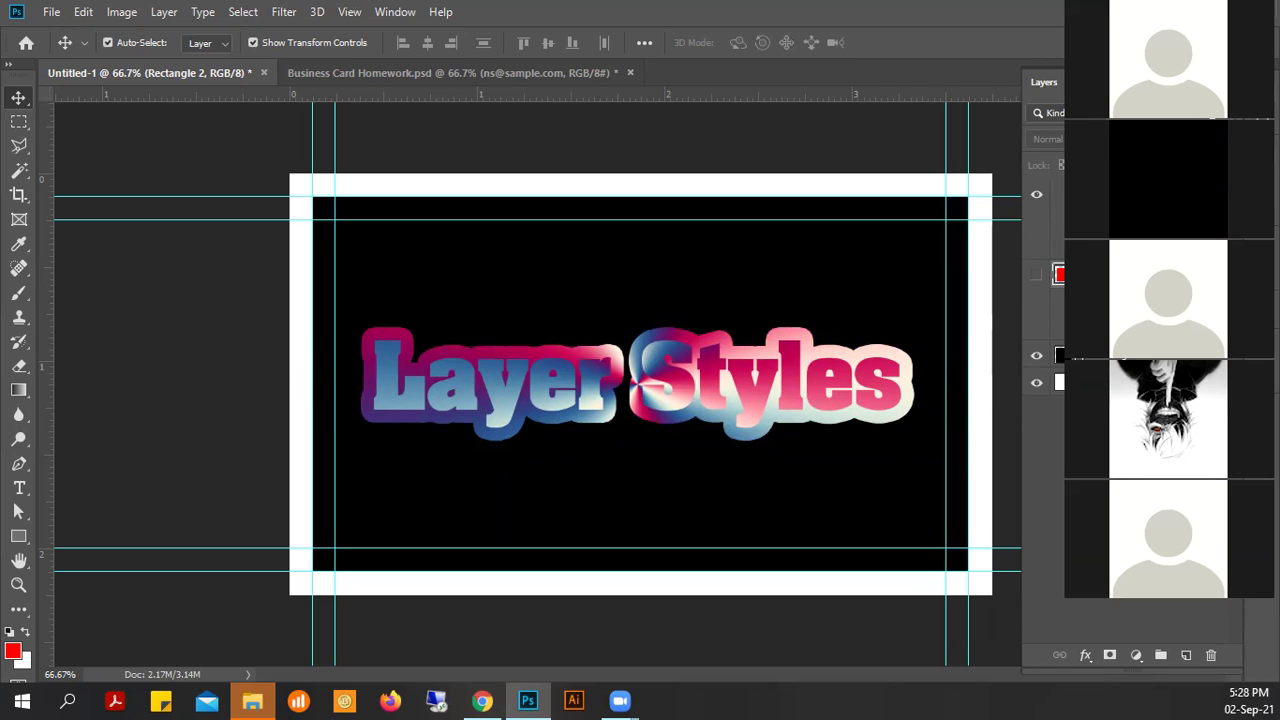
- Apply the Blue Gradient with Stroke preset to the Layer Styles text and deselect it
click(500, 380)
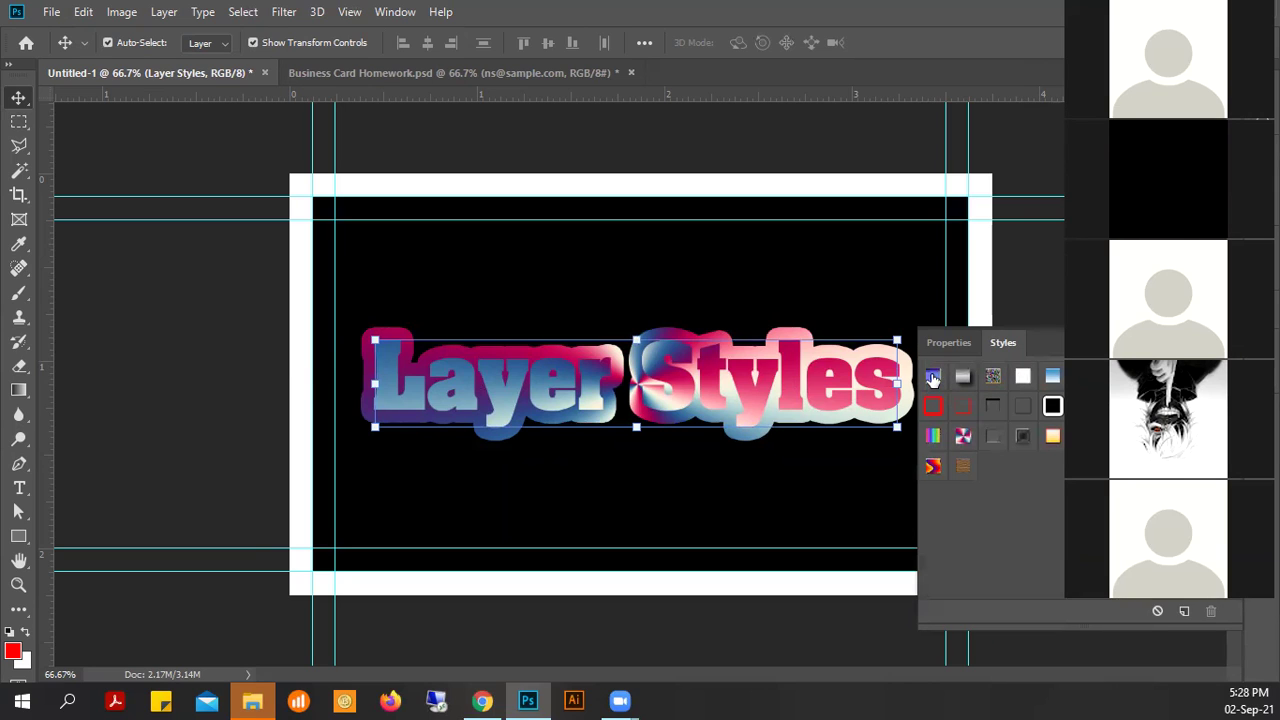
click(933, 376)
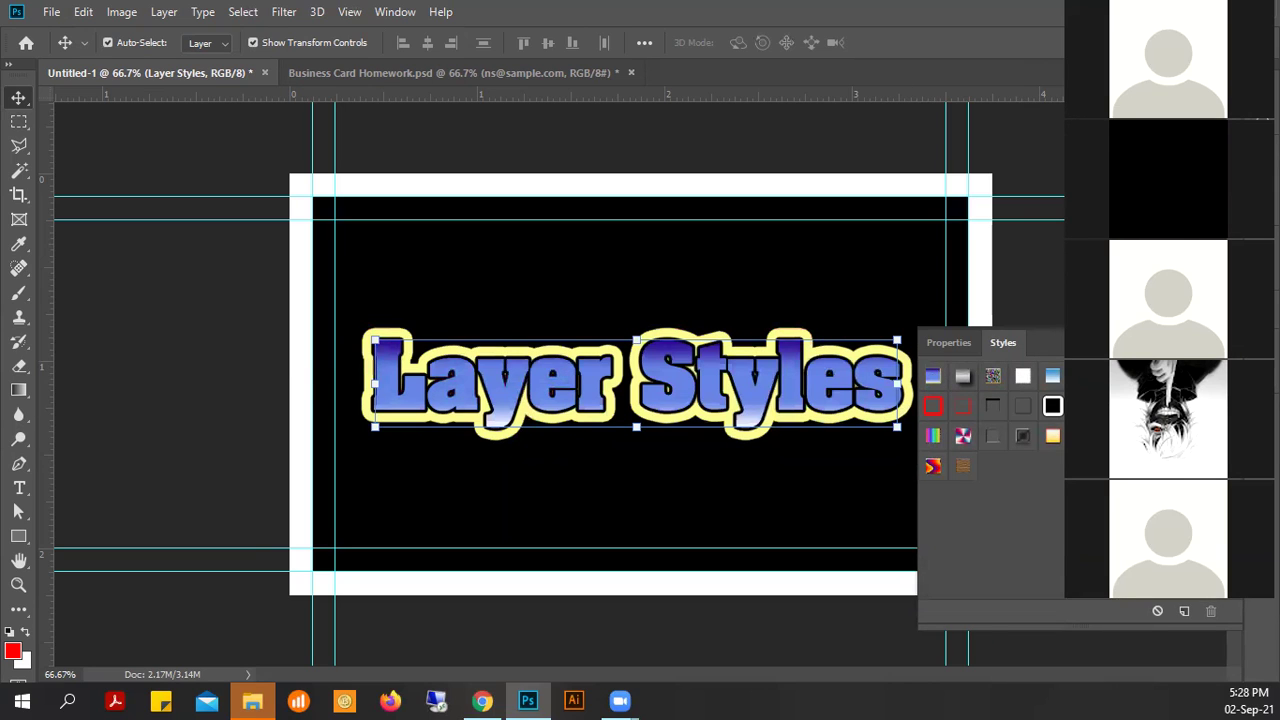
click(943, 466)
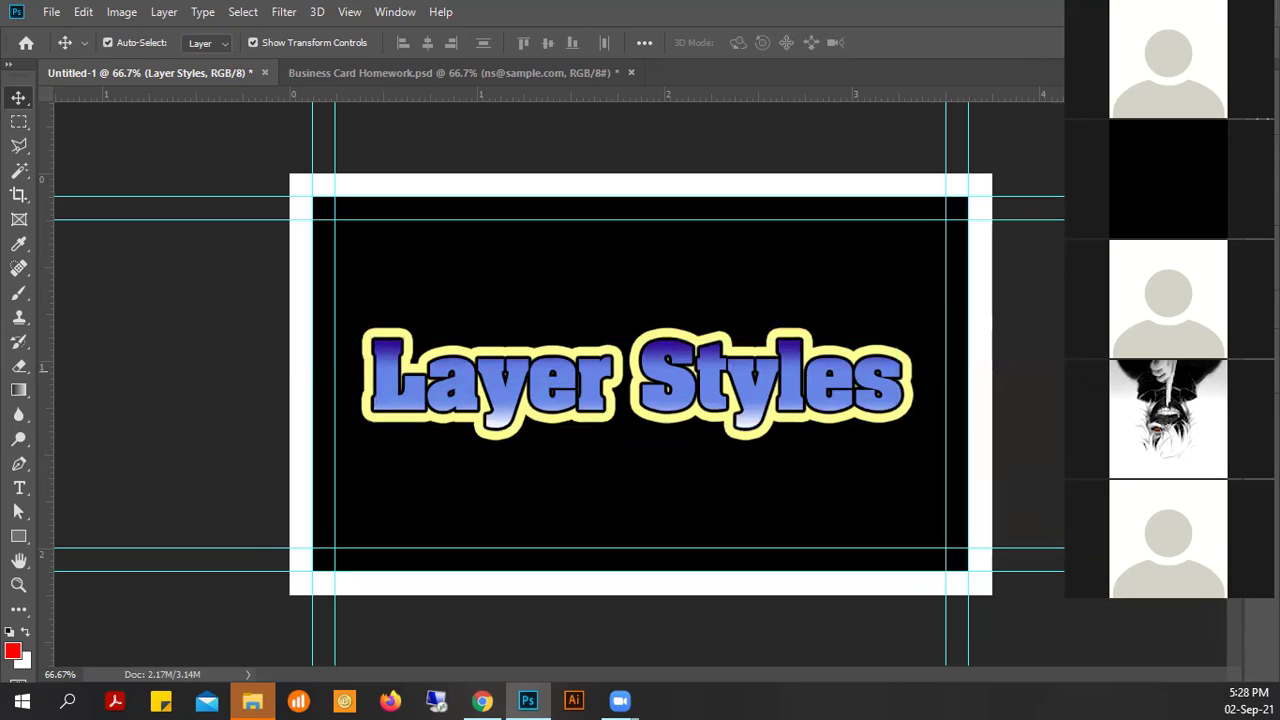
click(424, 323)
- Toggle the Layer Styles text layer's effects off and on to examine what they contribute to the style
key(F7)
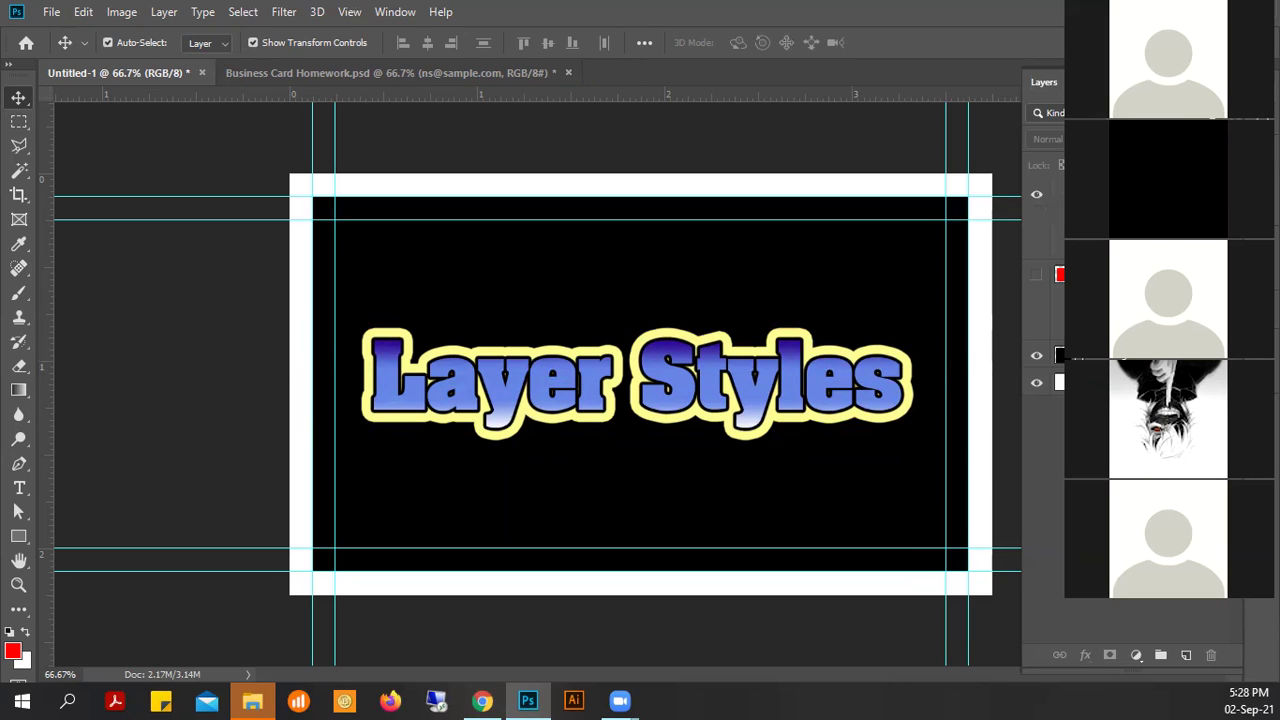
click(1120, 195)
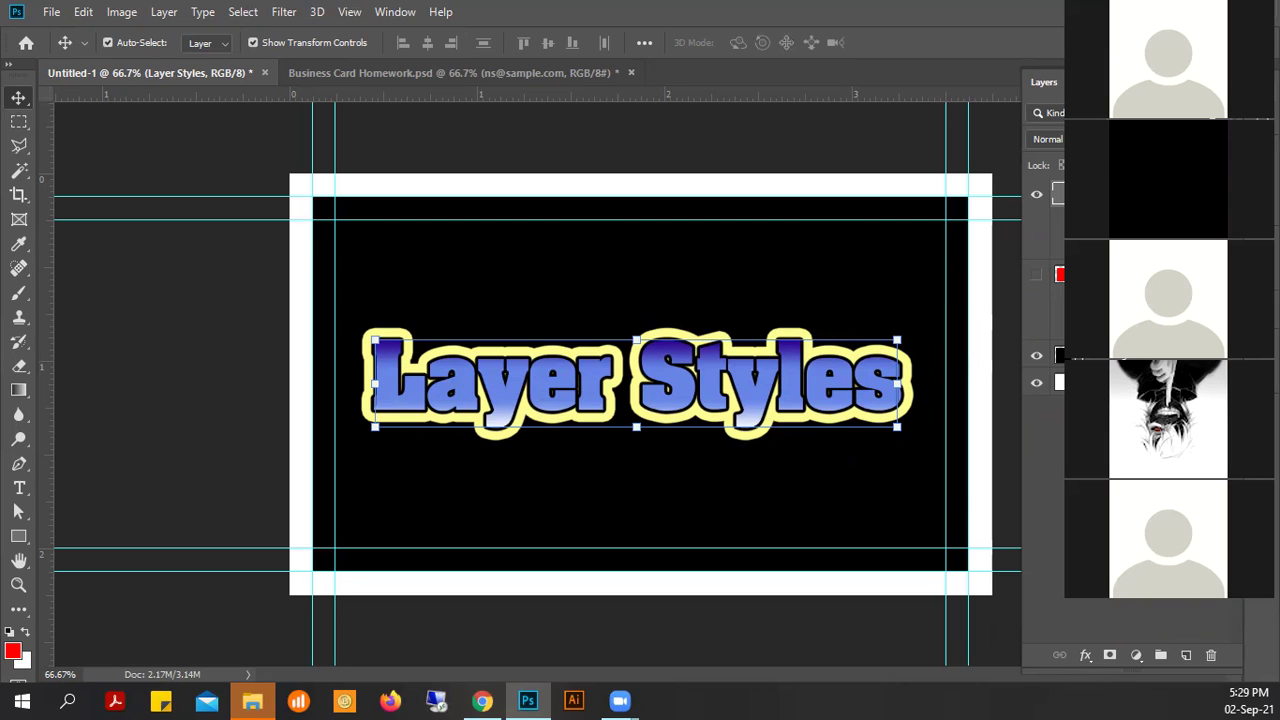
click(1072, 241)
click(1072, 241)
click(1072, 241)
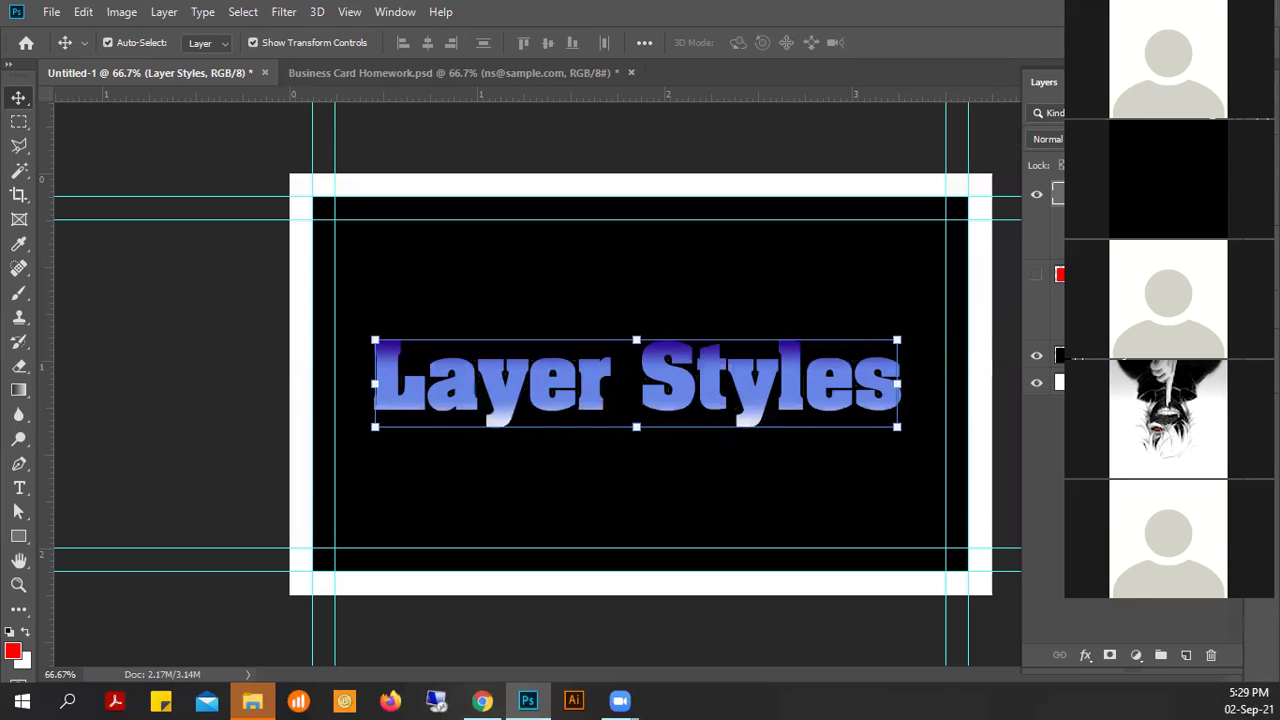
click(1072, 241)
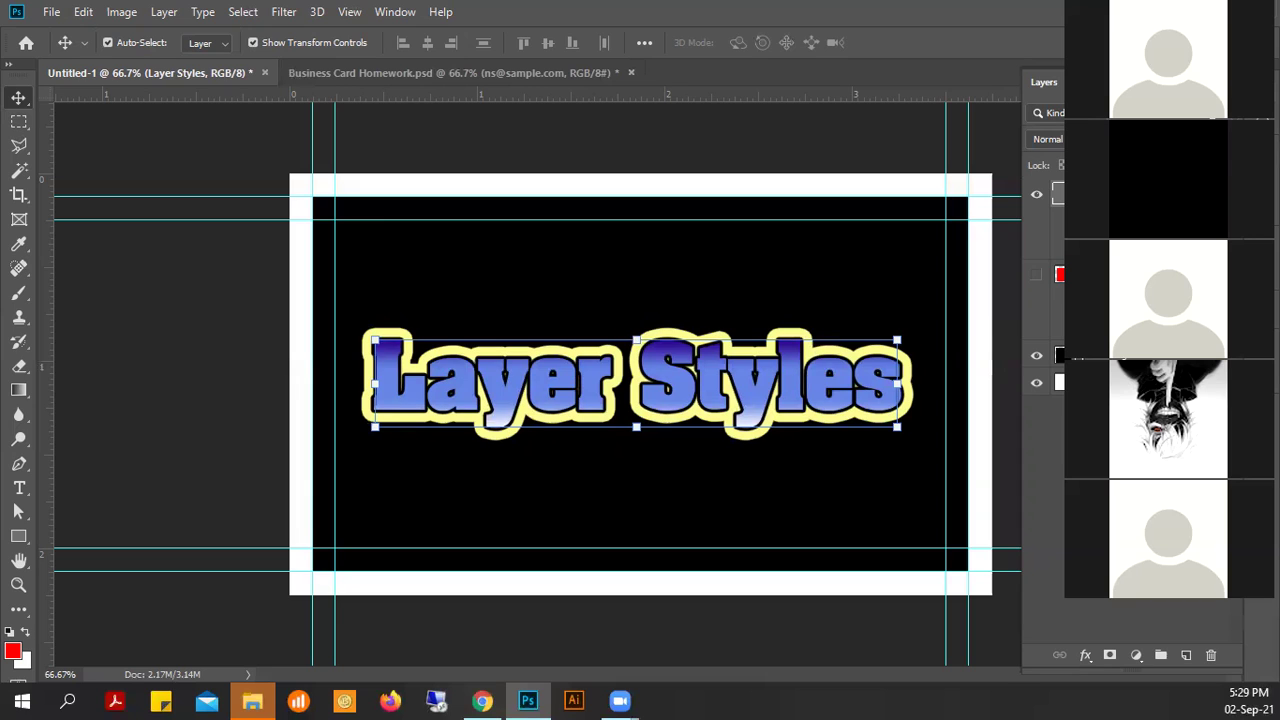
click(1072, 254)
click(1072, 254)
- Duplicate the Layer Styles text to get one above the other, clear the upper copy's layer style and move it slightly up
drag(758, 388, 745, 355)
right_click(1118, 195)
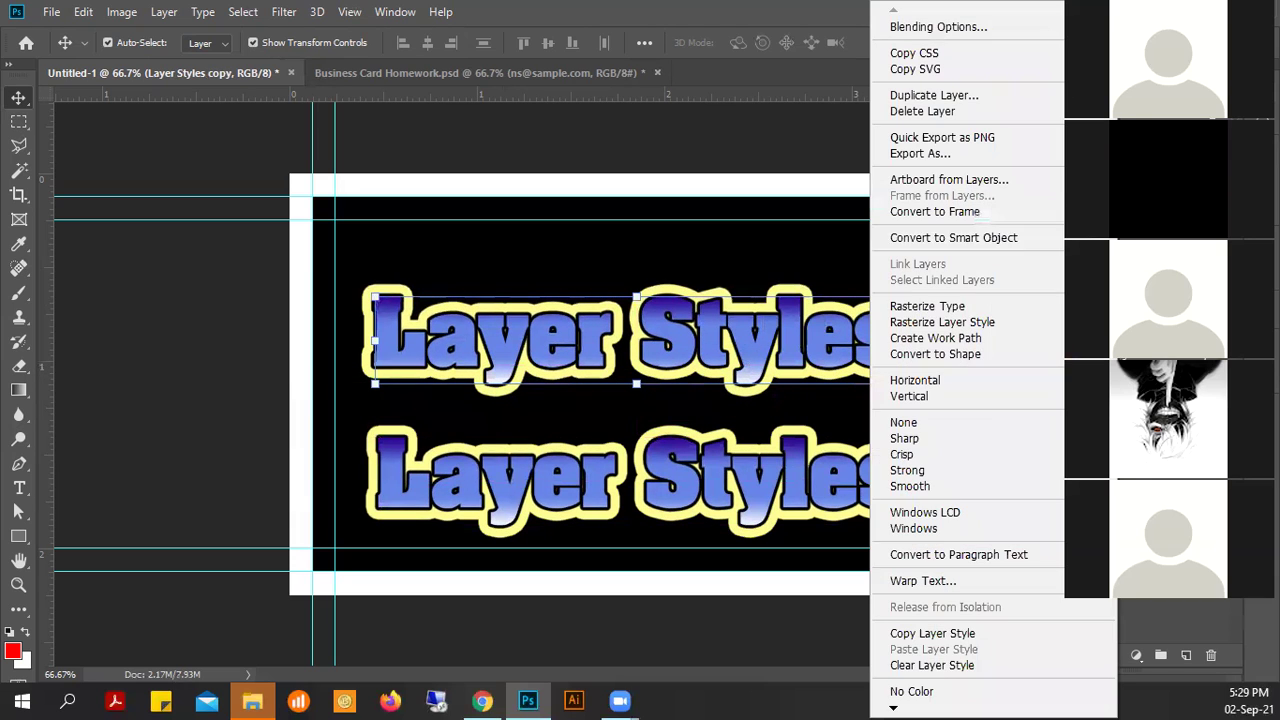
click(935, 668)
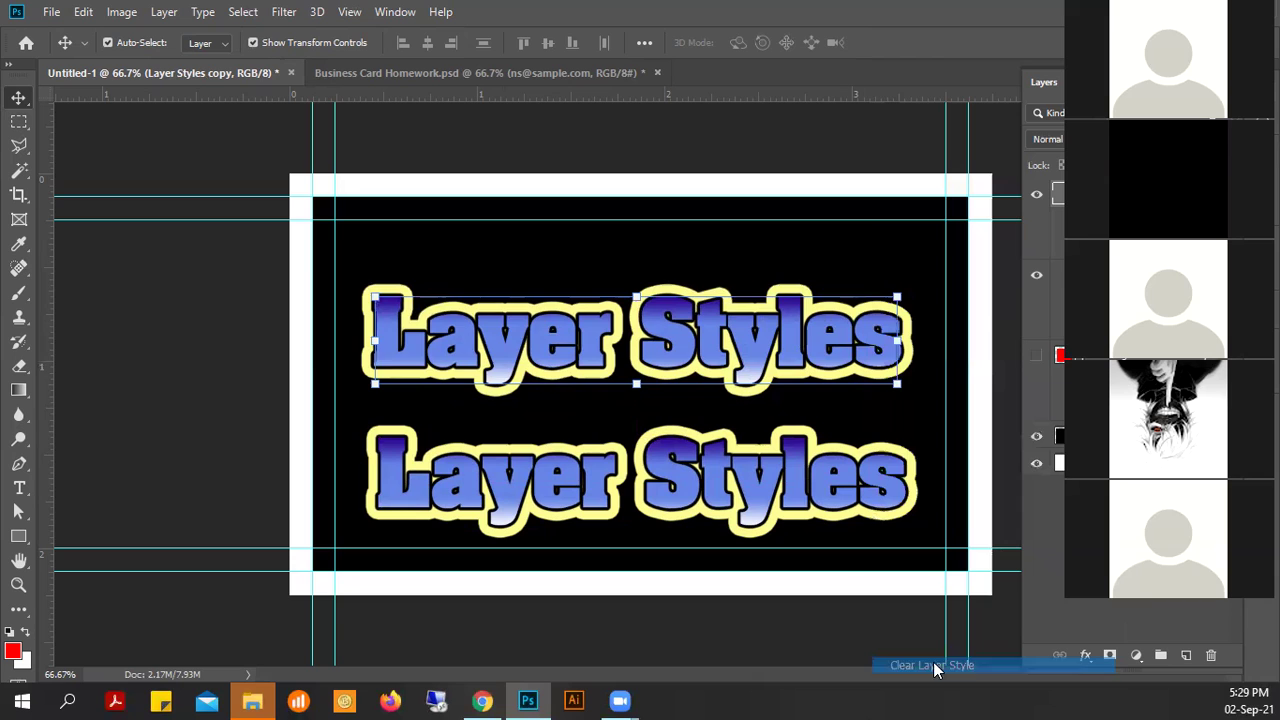
drag(748, 347, 752, 325)
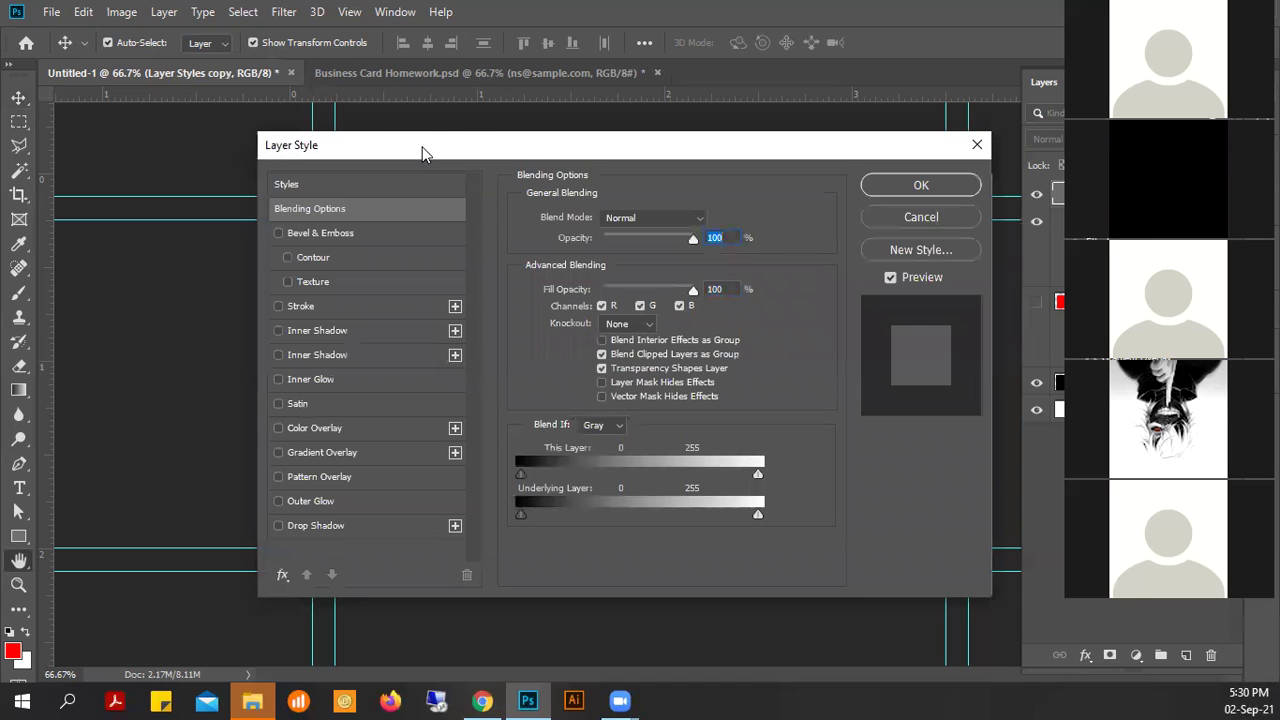
- Examine the effects list and blending settings of the unstyled text copy in the Layer Style dialog, and close it without changes
mouse_move(422, 153)
mouse_down()
mouse_move(633, 216)
mouse_move(410, 174)
mouse_up()
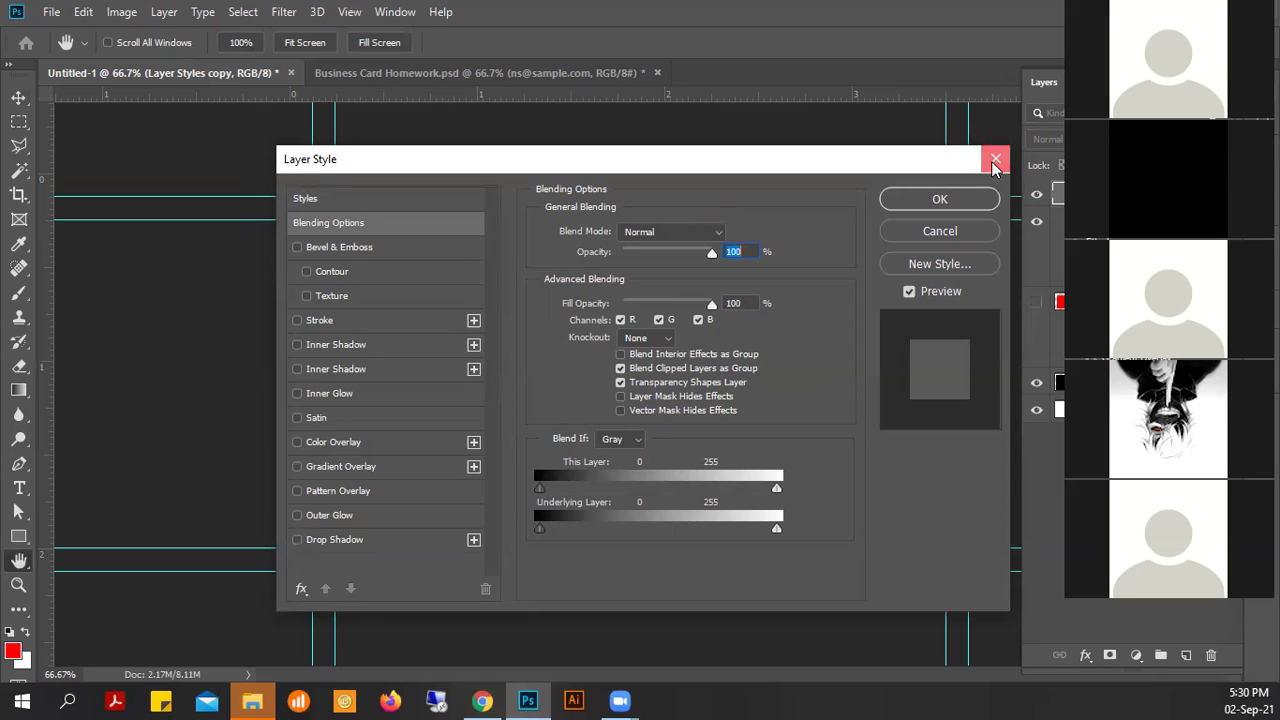
key(i)
key(v)
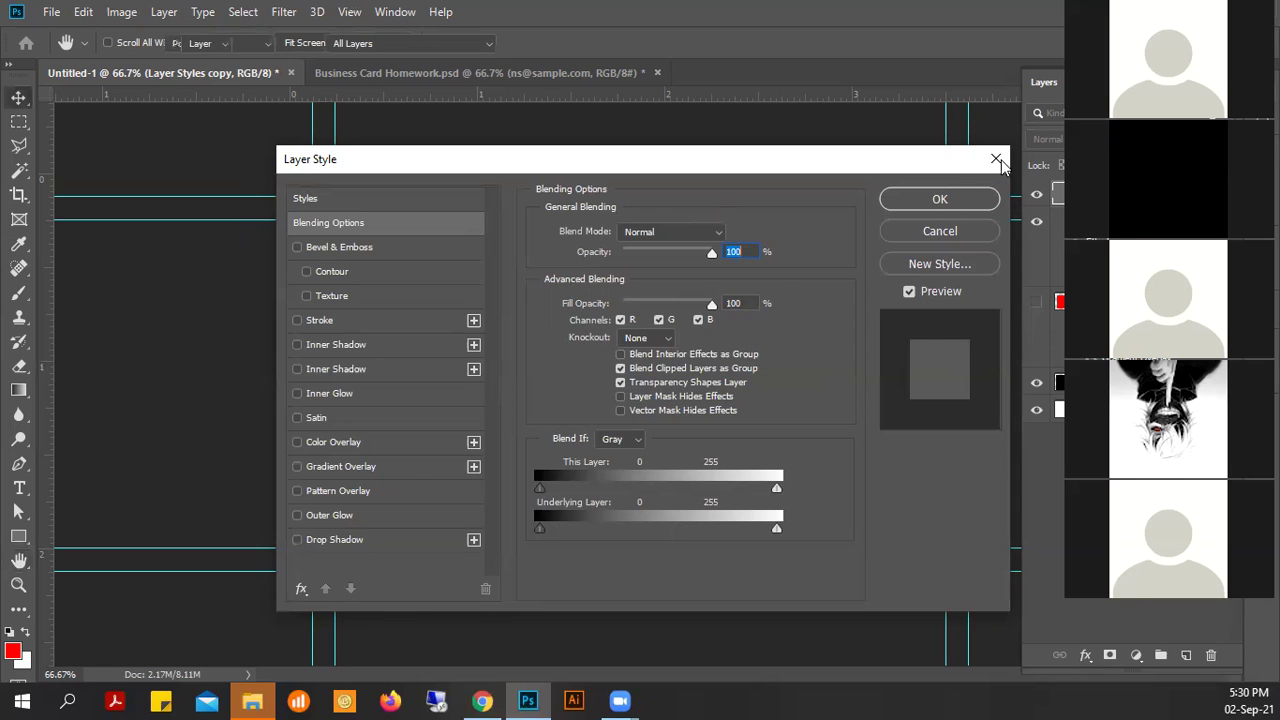
click(996, 159)
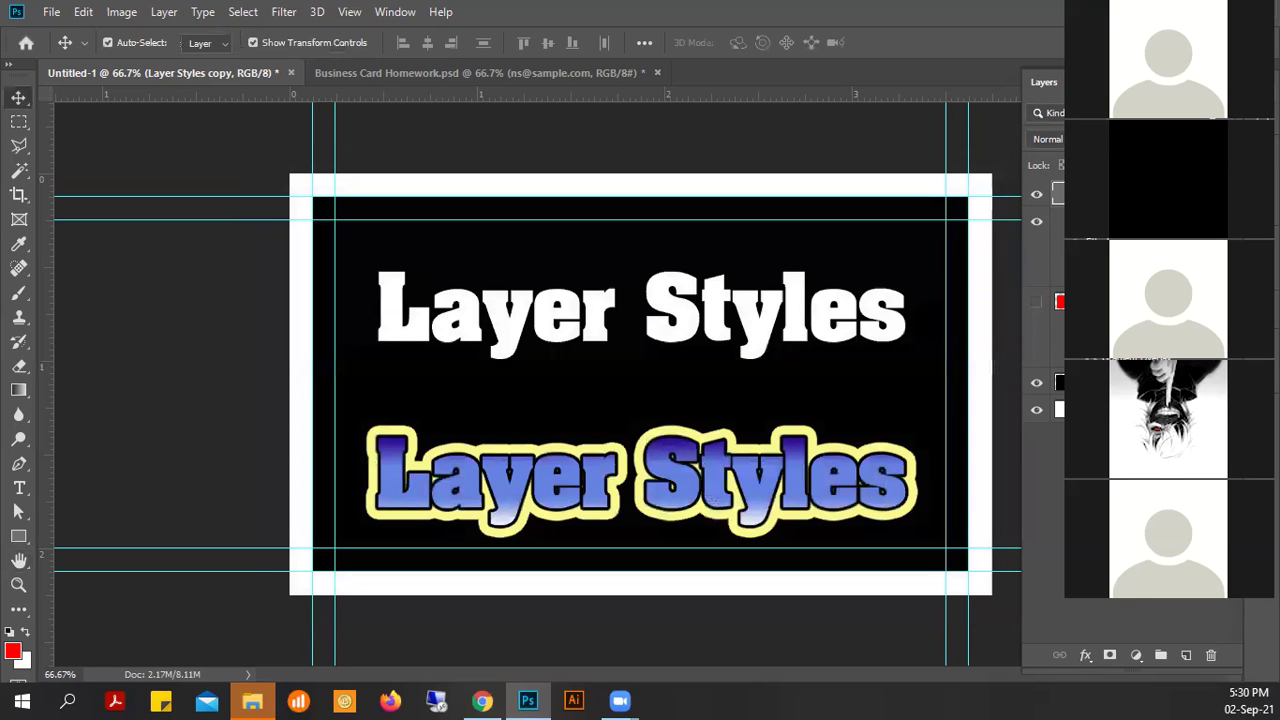
- Reopen the blending options of the white text copy, move the Layer Style dialog aside to view the artwork, and close the dialog
right_click(1160, 194)
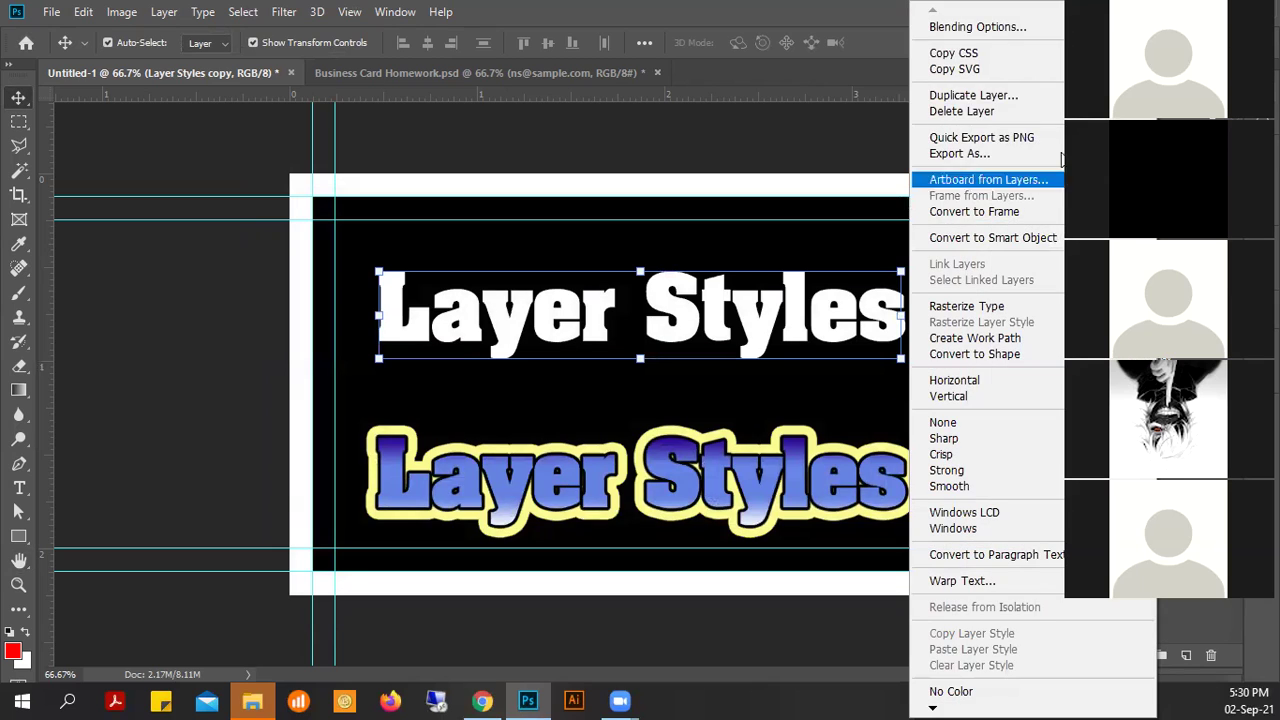
click(952, 30)
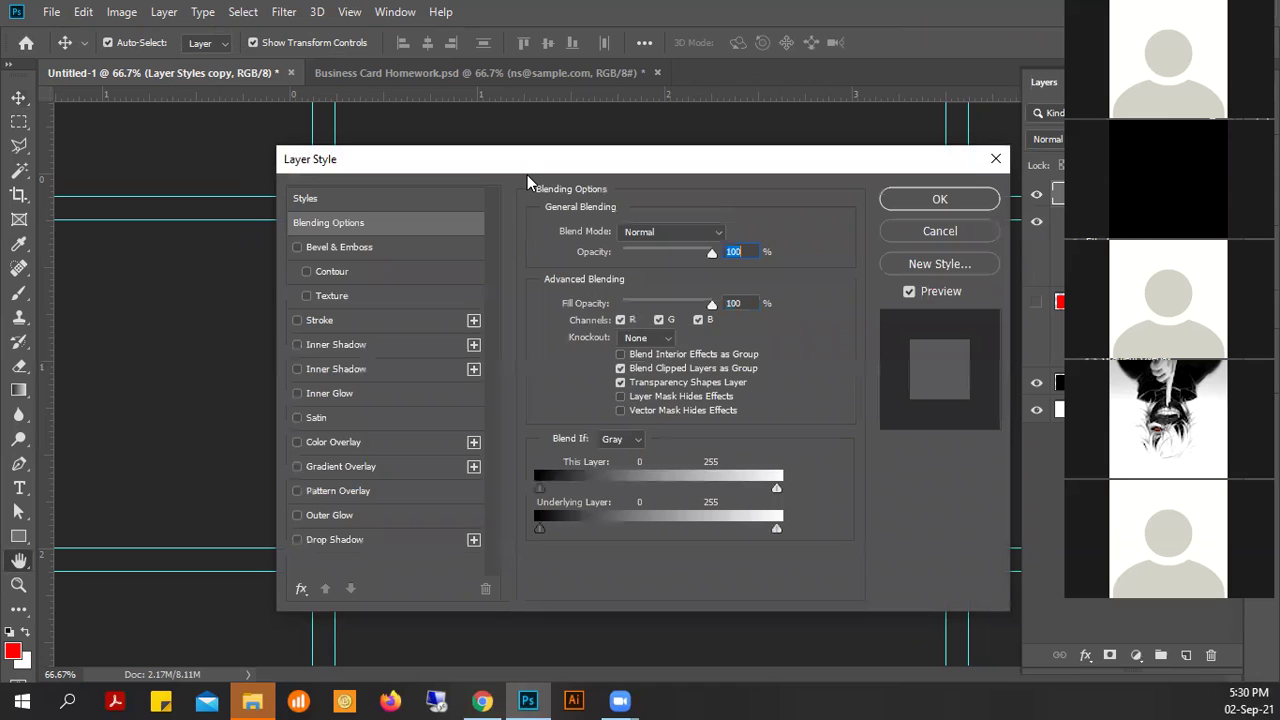
drag(401, 166, 461, 225)
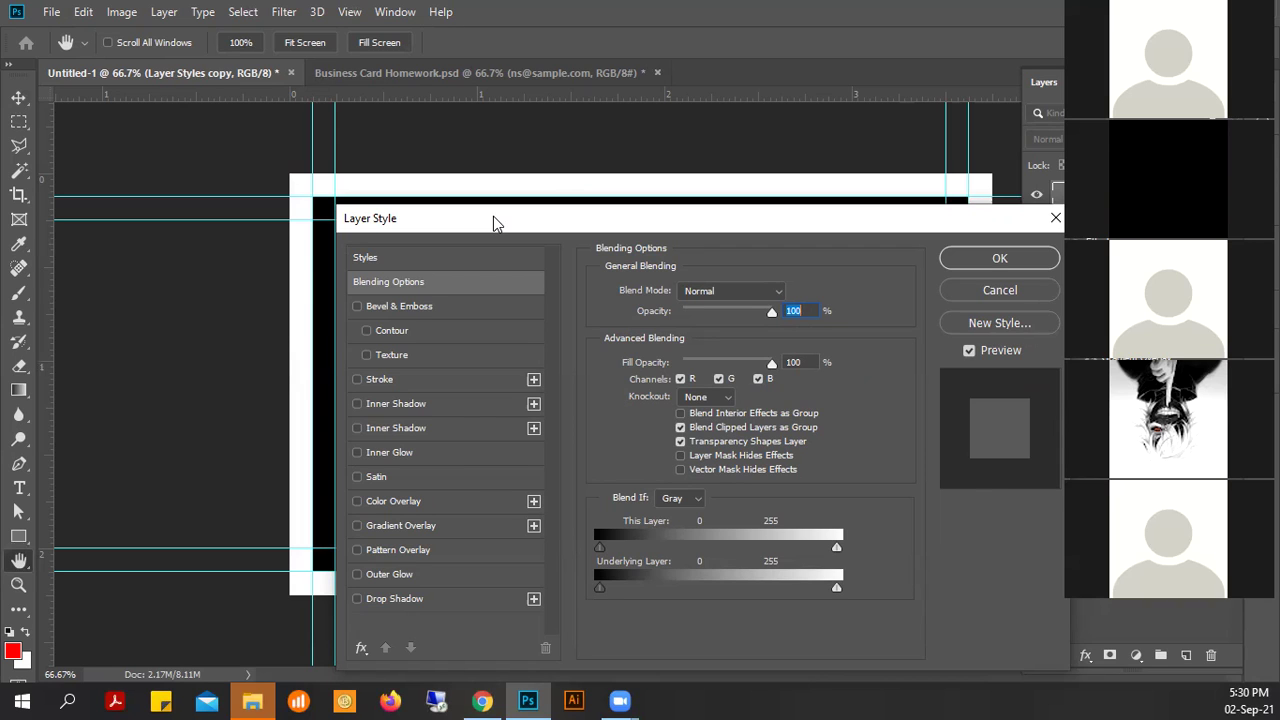
drag(493, 216, 579, 126)
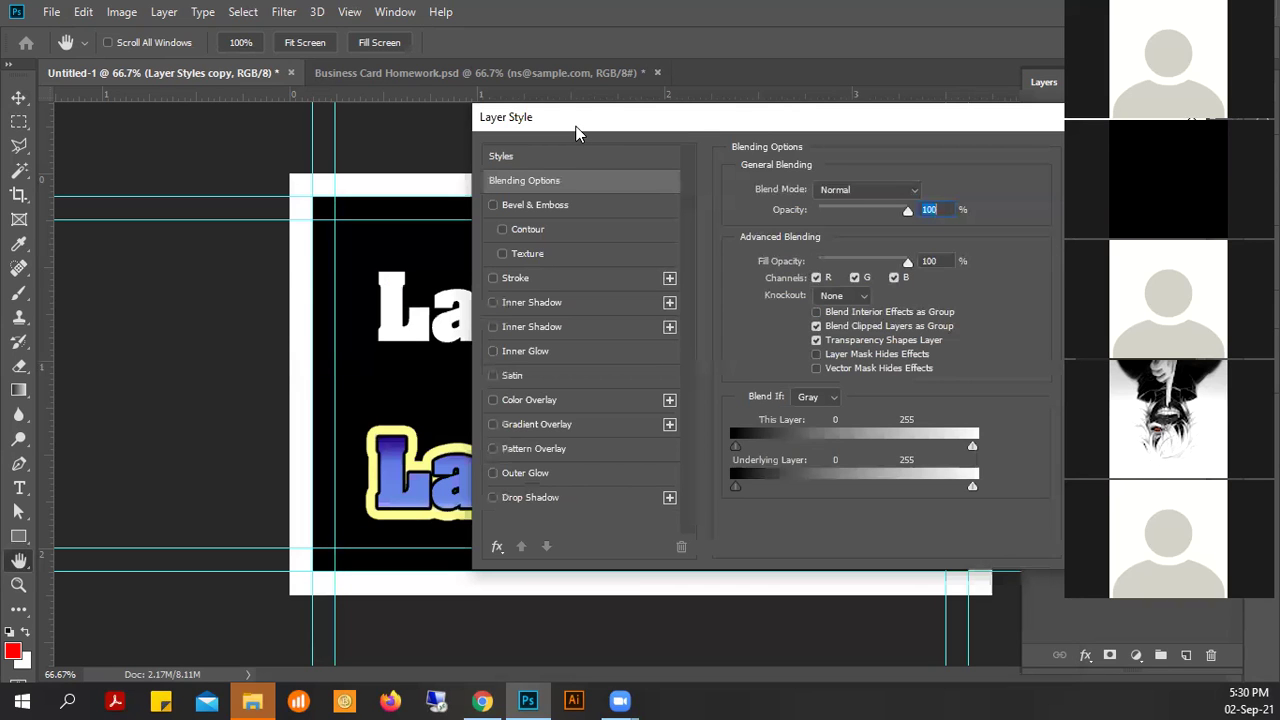
drag(577, 133, 828, 203)
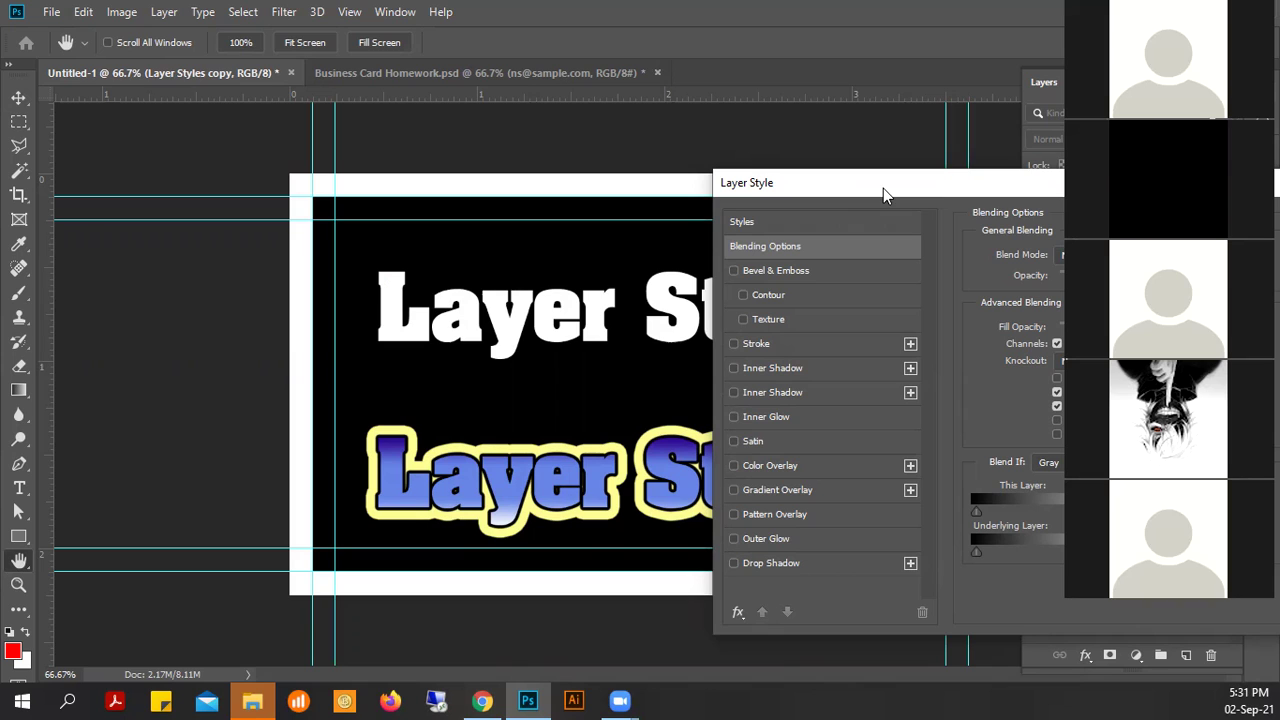
drag(883, 188, 1157, 160)
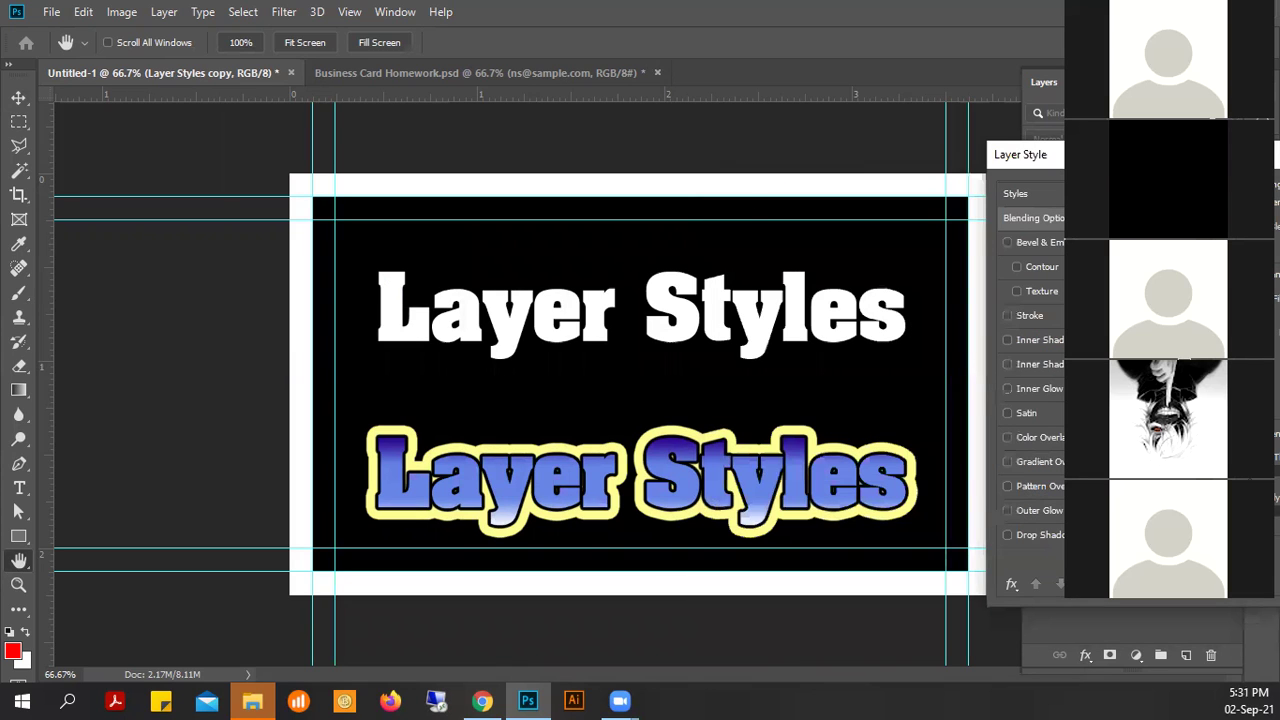
drag(1157, 160, 727, 195)
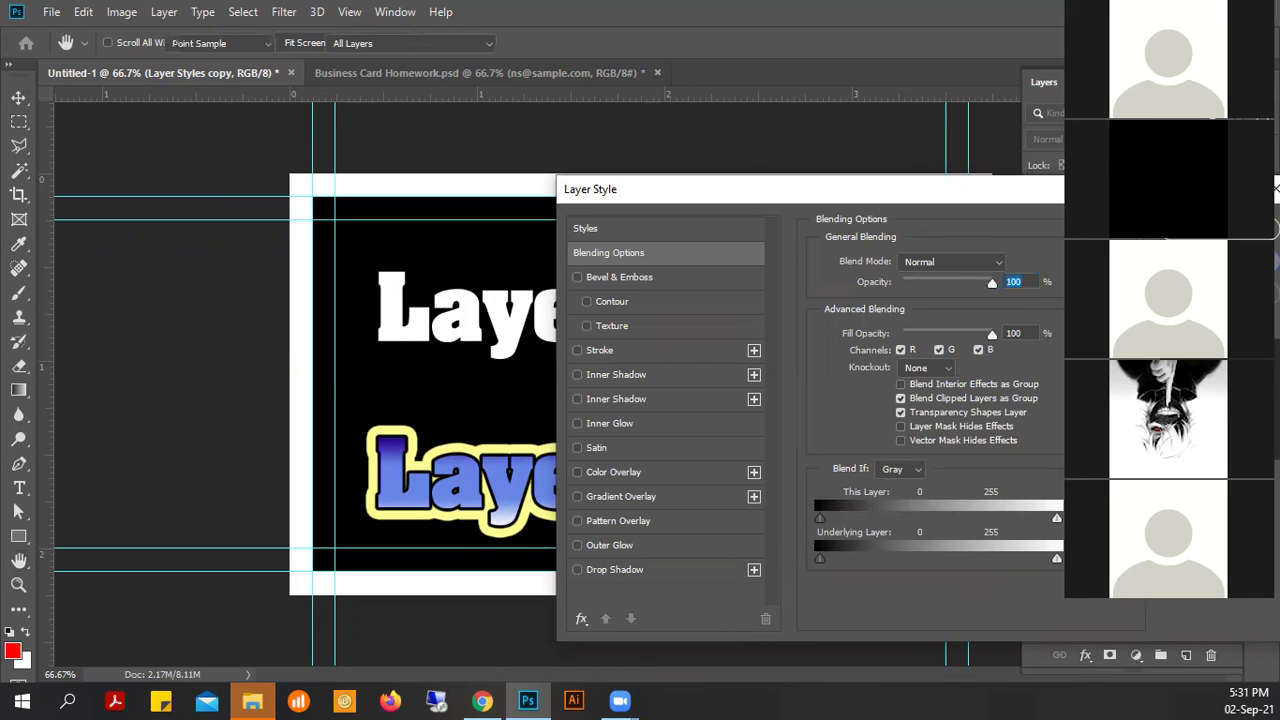
key(Return)
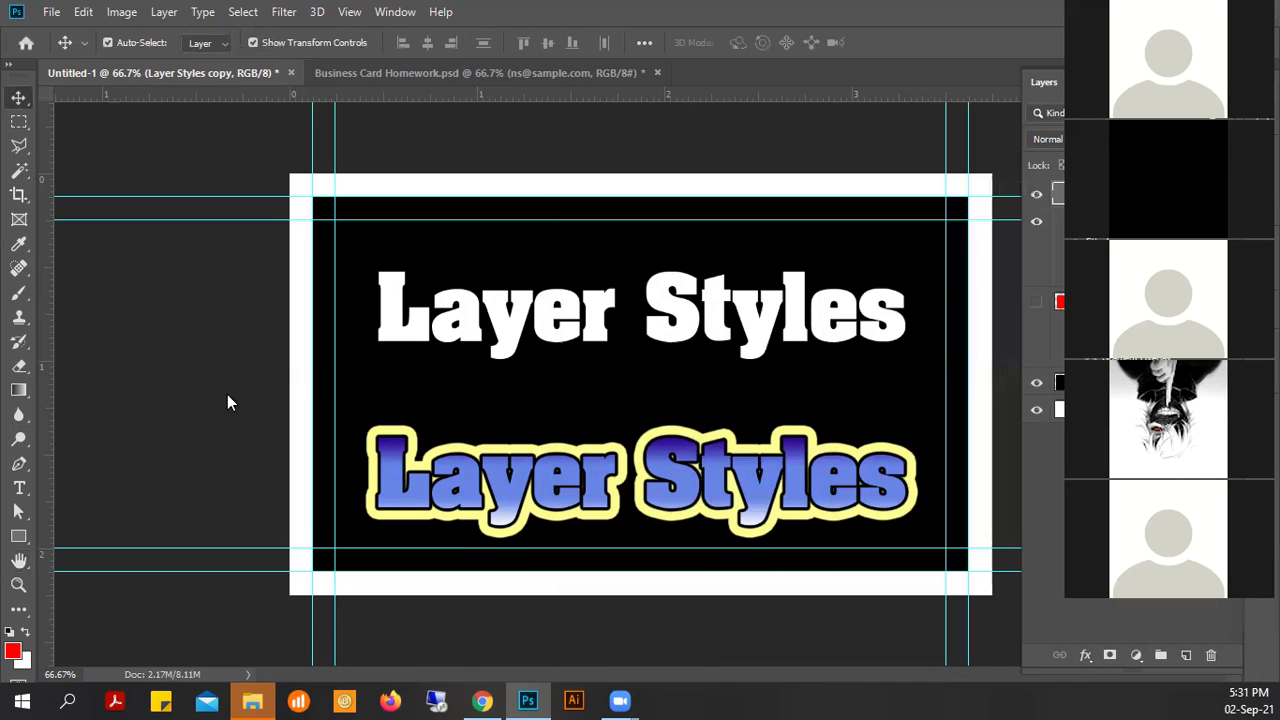
key(alt+[)
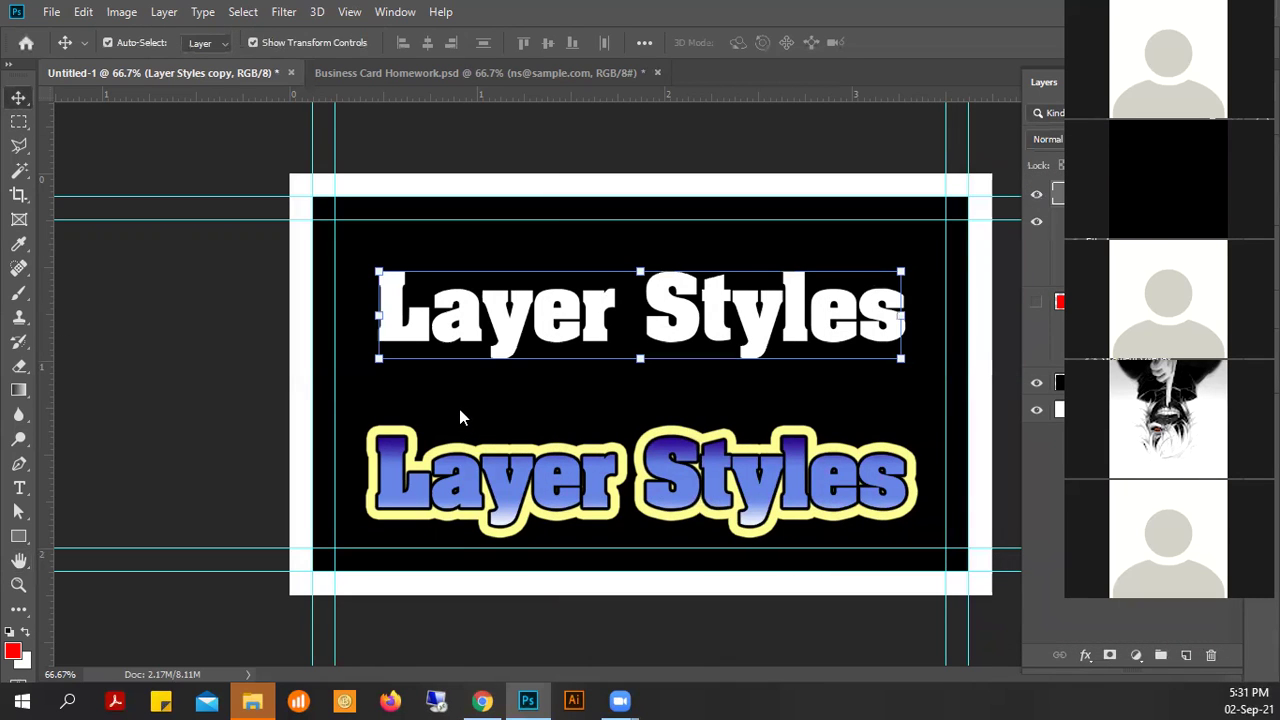
- Open the blending options of the white Layer Styles text copy with the artwork visible beside the dialog
alt+click(503, 385)
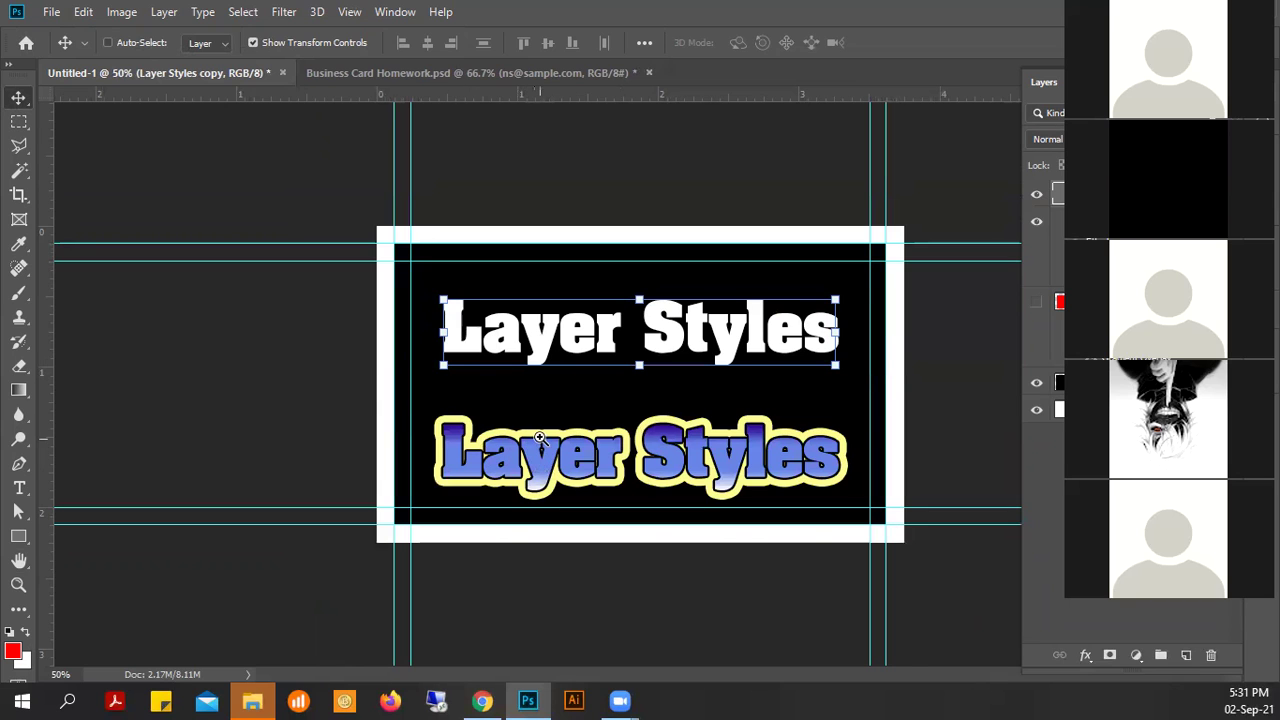
key(ctrl+plus)
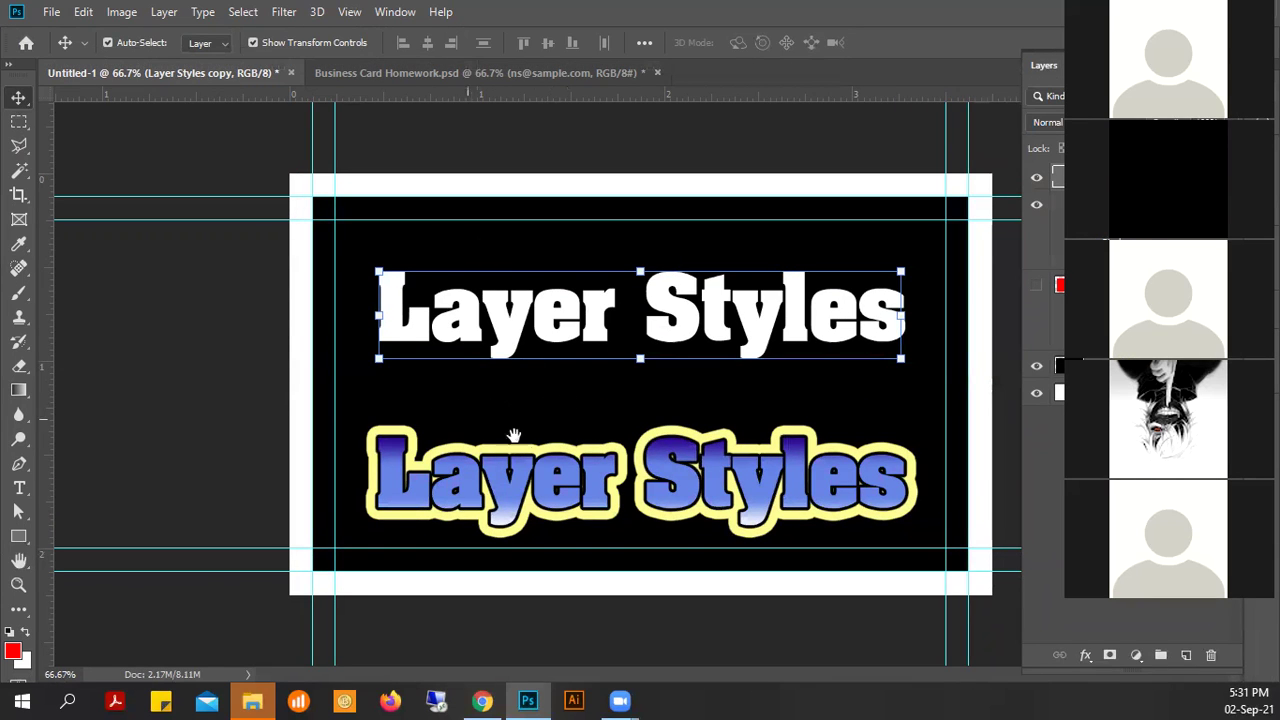
key(ctrl+plus)
drag(571, 414, 280, 400)
ctrl+alt+click(280, 402)
ctrl+alt+click(314, 403)
drag(440, 440, 774, 449)
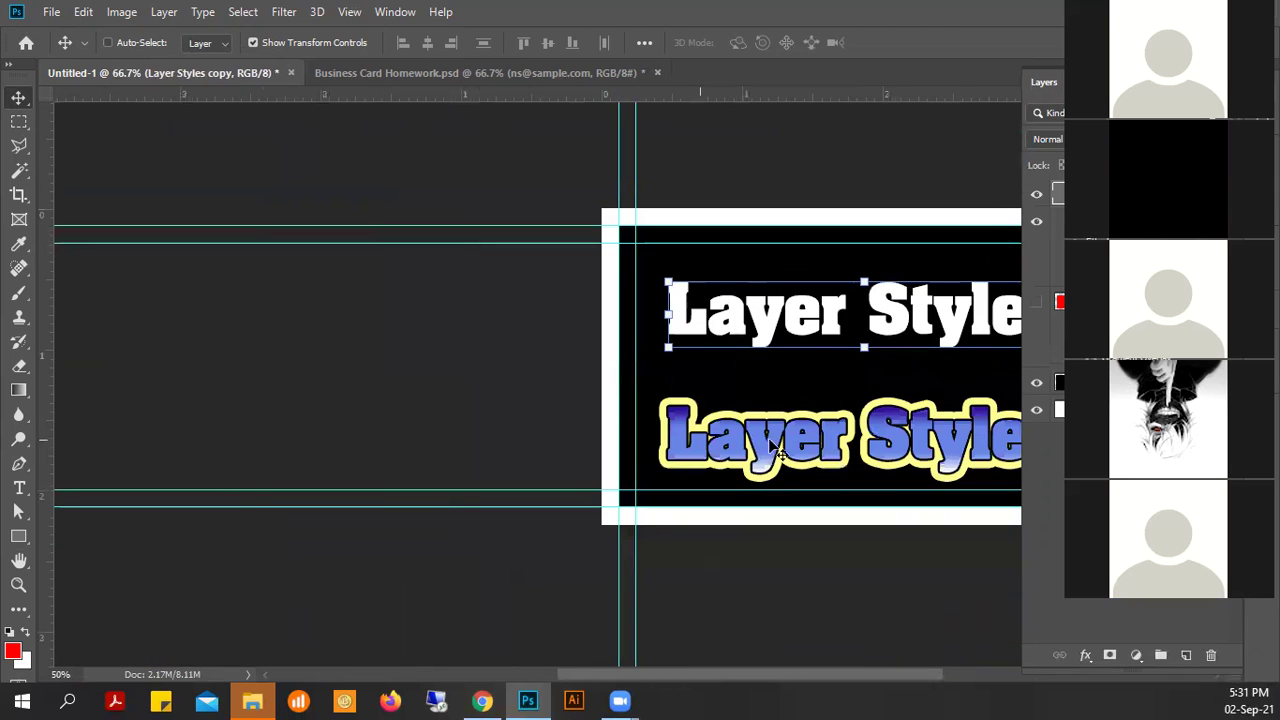
drag(930, 376, 380, 356)
key(ctrl)
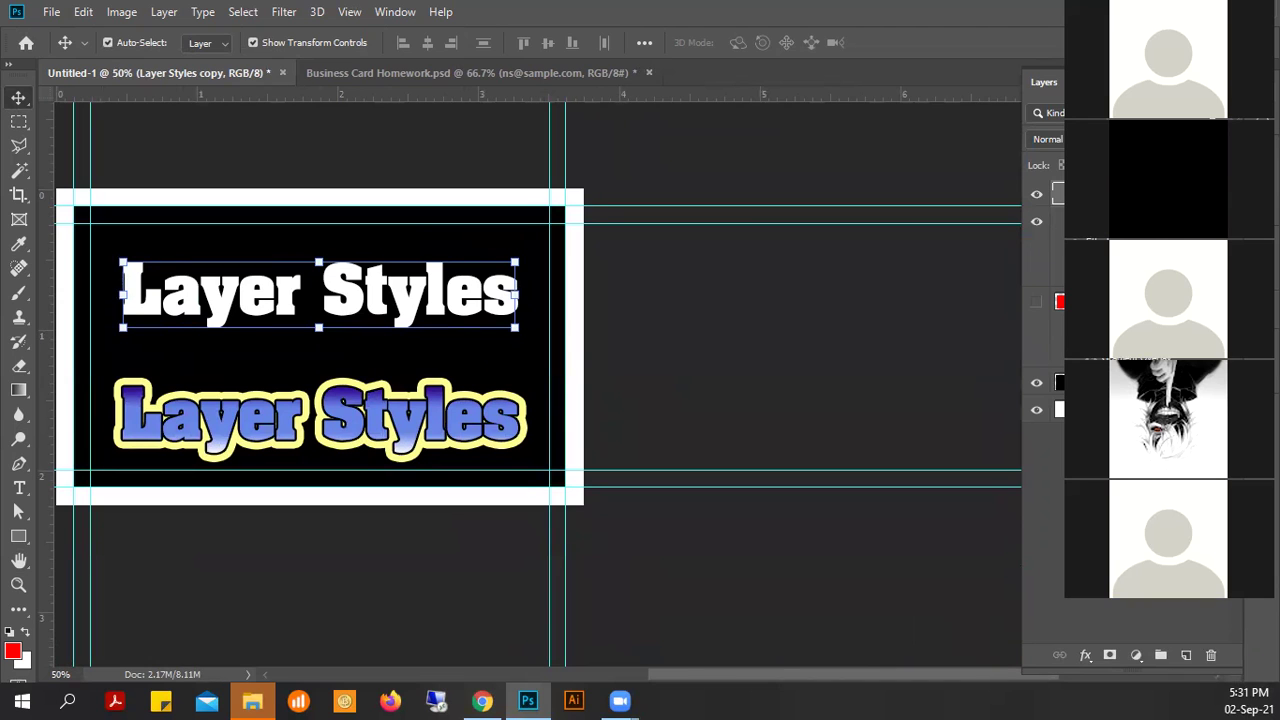
double_click(1165, 194)
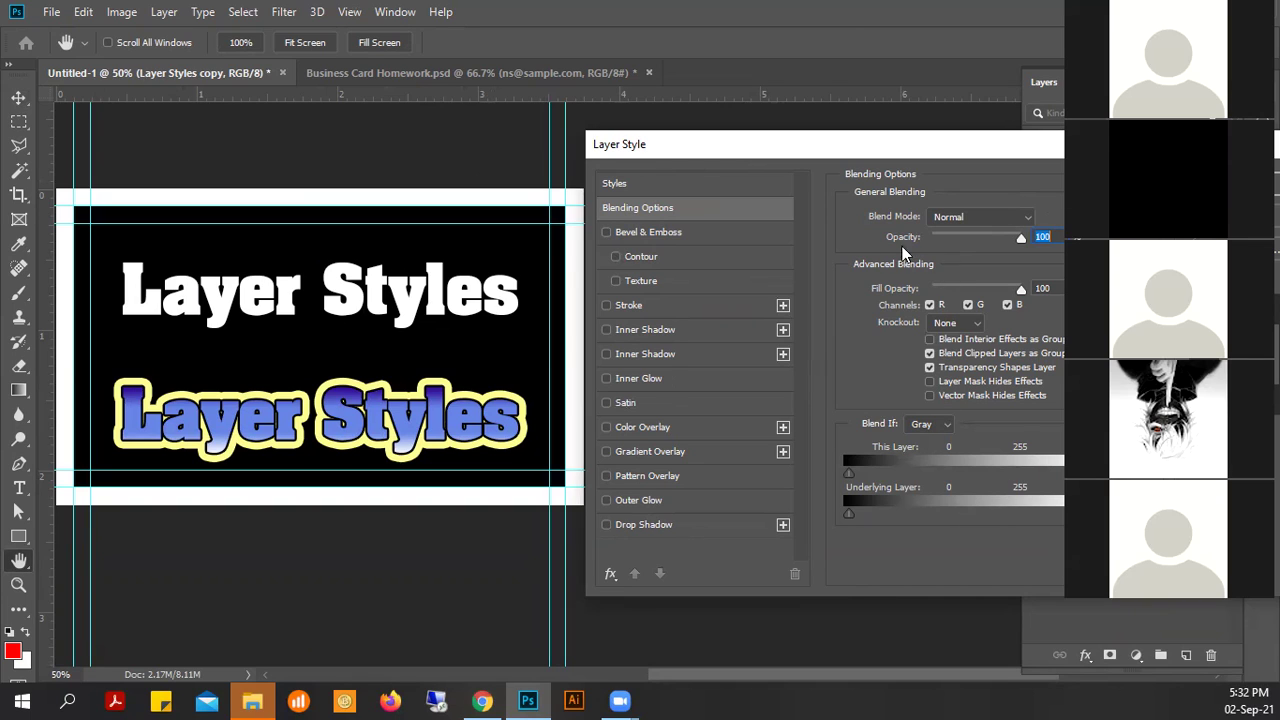
- Enable Bevel & Emboss on the white text copy with the Inner Bevel style and a depth of 646%
click(606, 234)
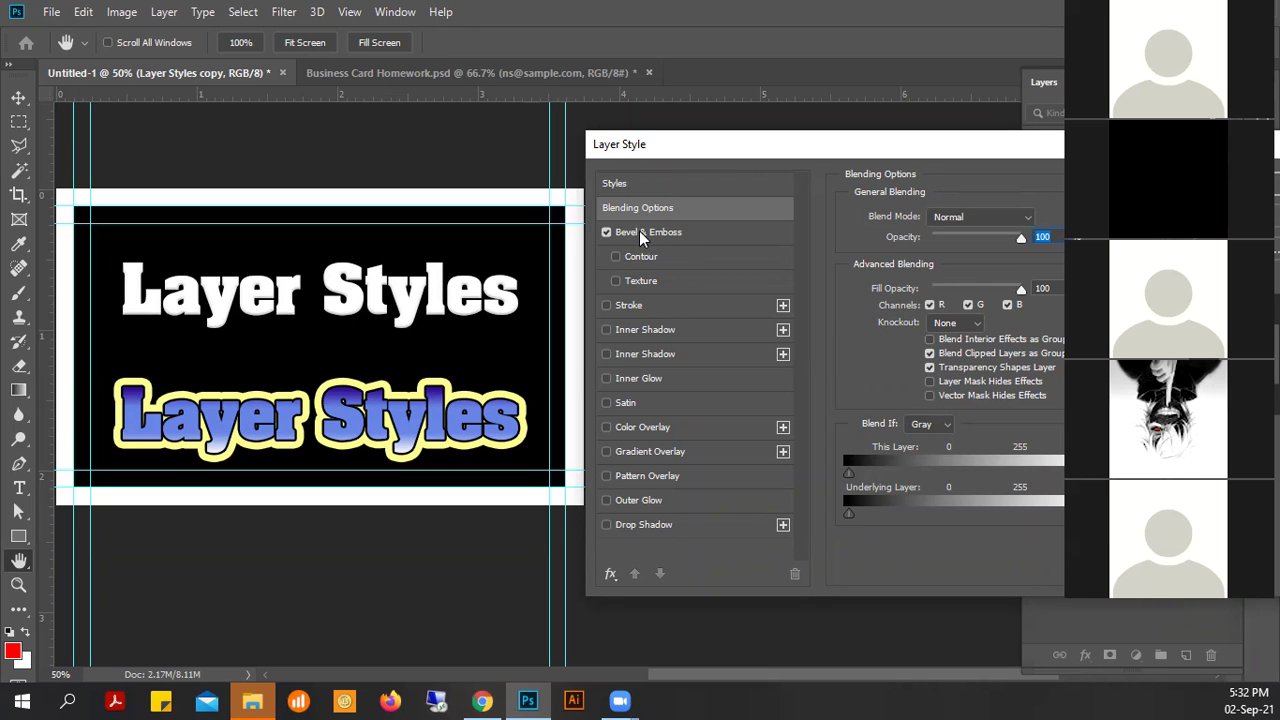
click(642, 232)
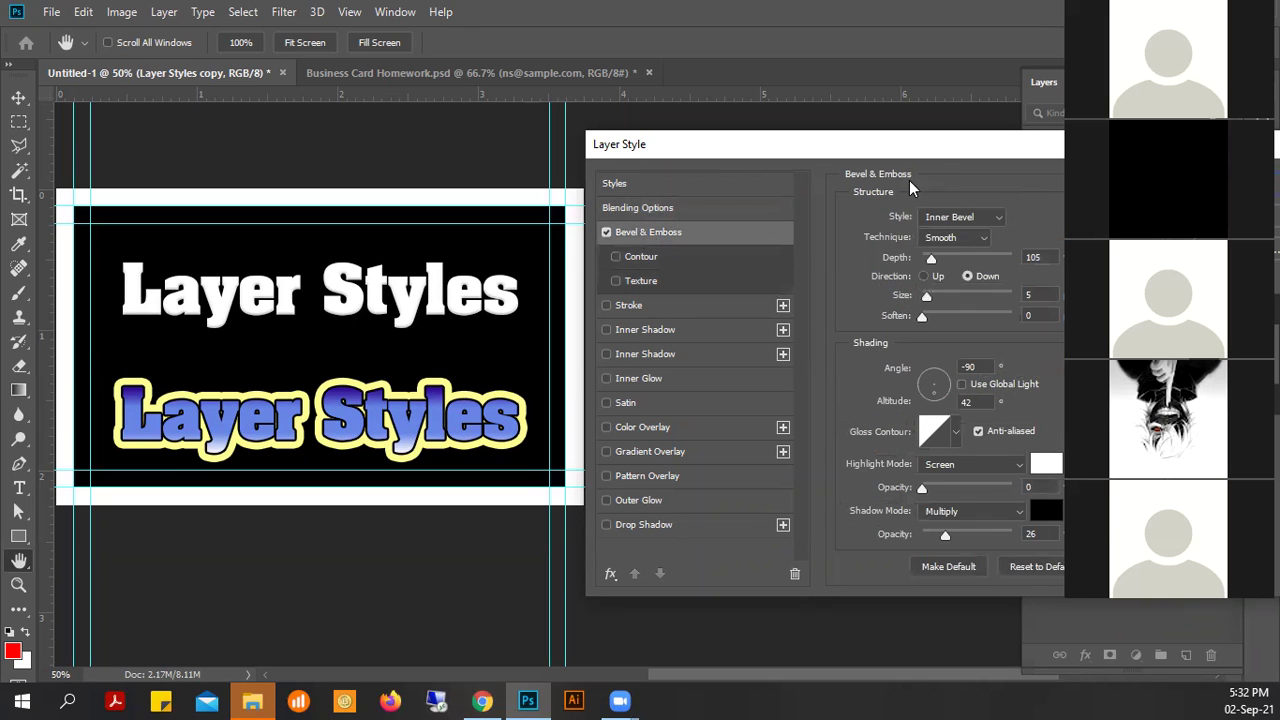
drag(911, 153, 886, 153)
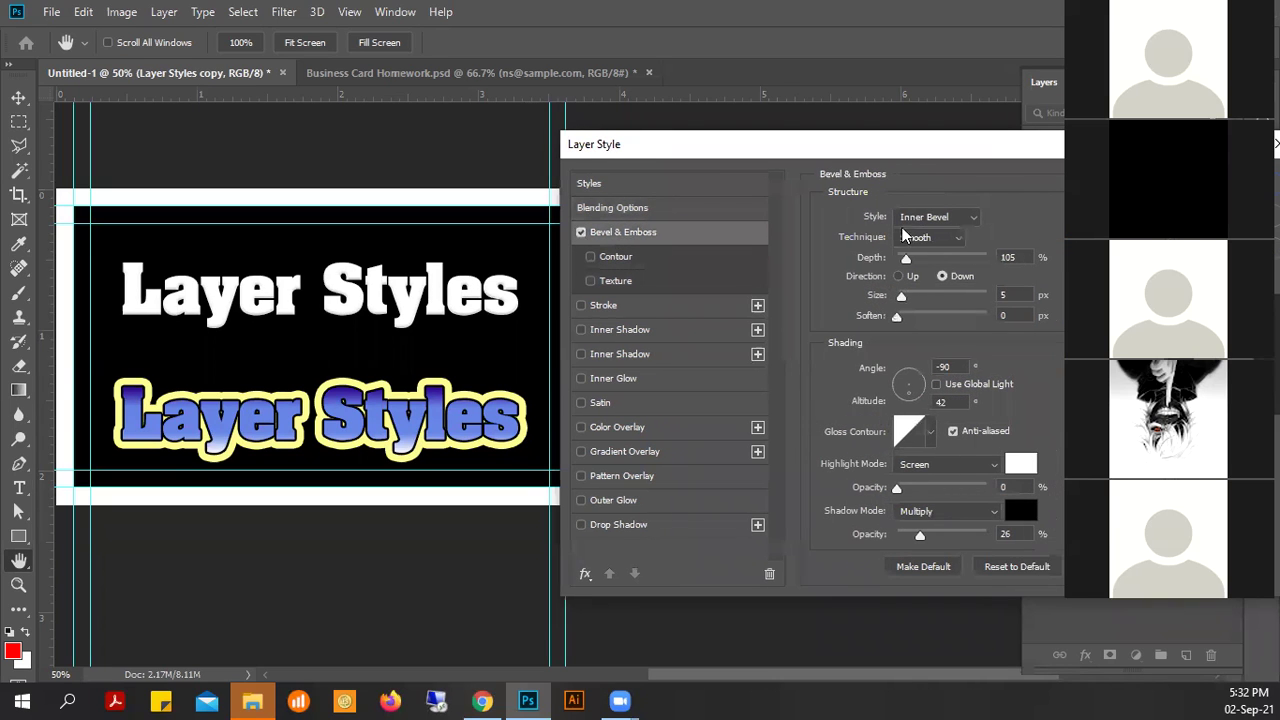
click(975, 222)
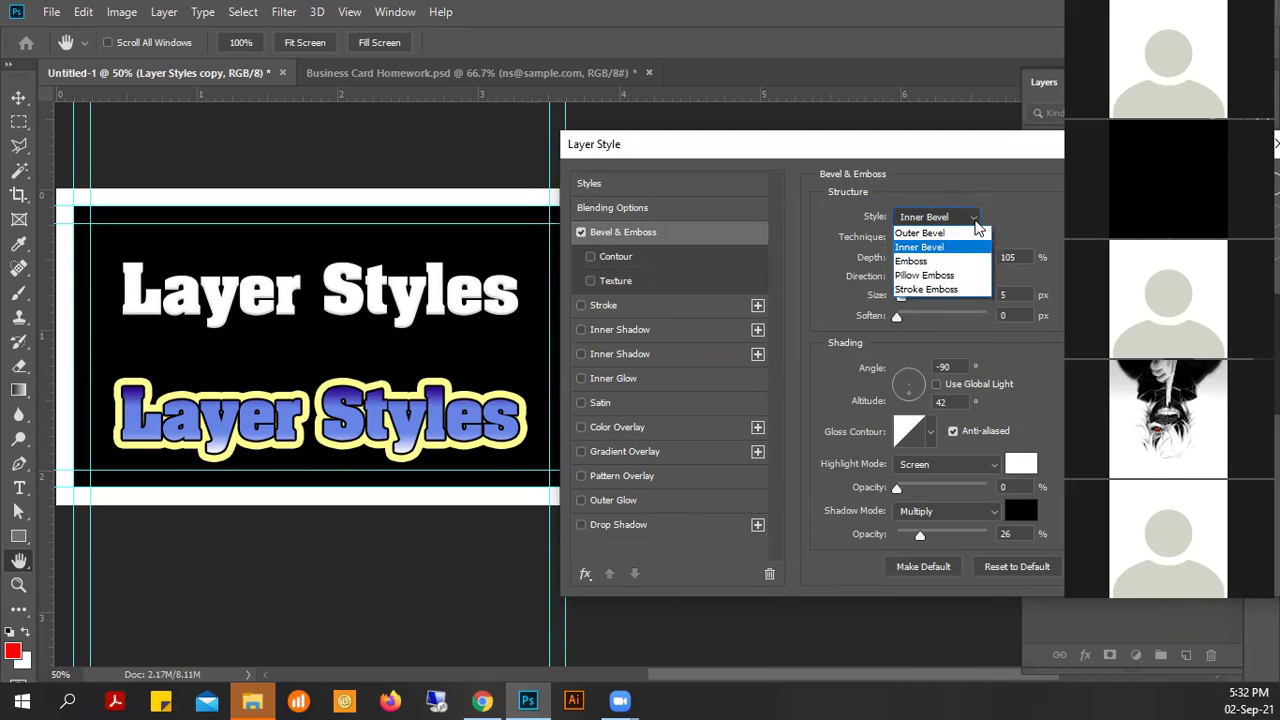
click(943, 249)
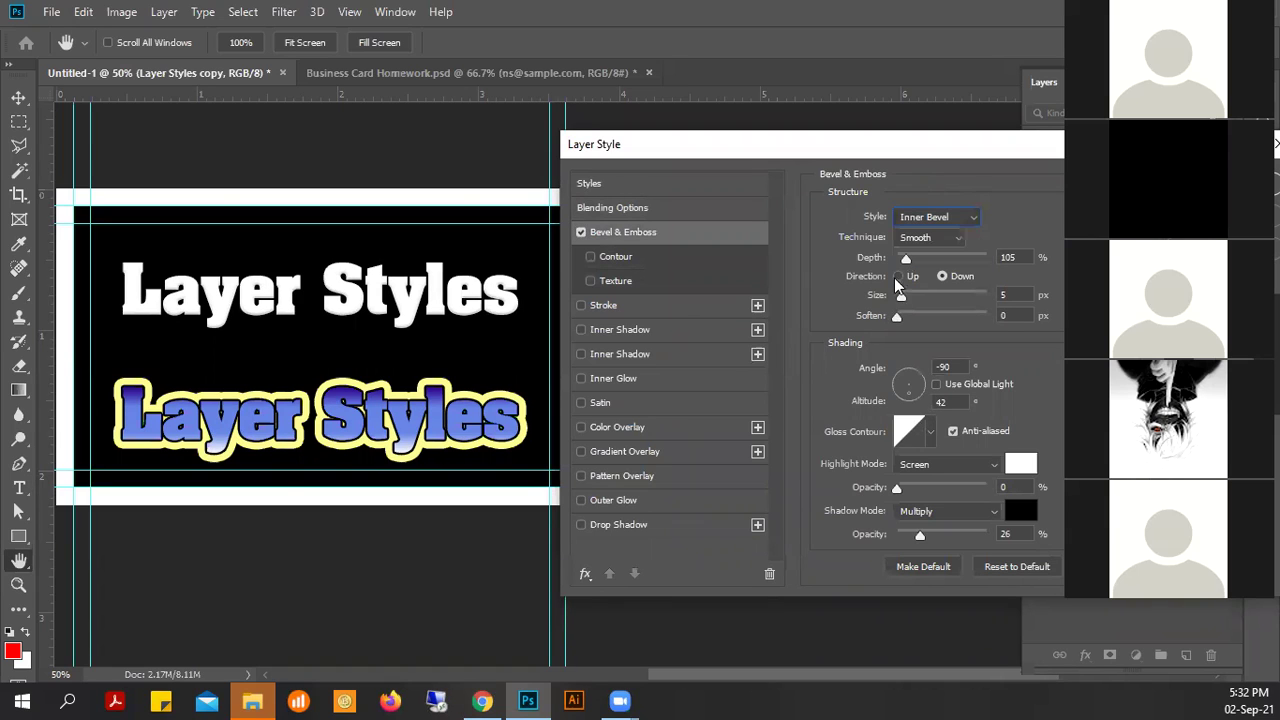
drag(906, 260, 954, 262)
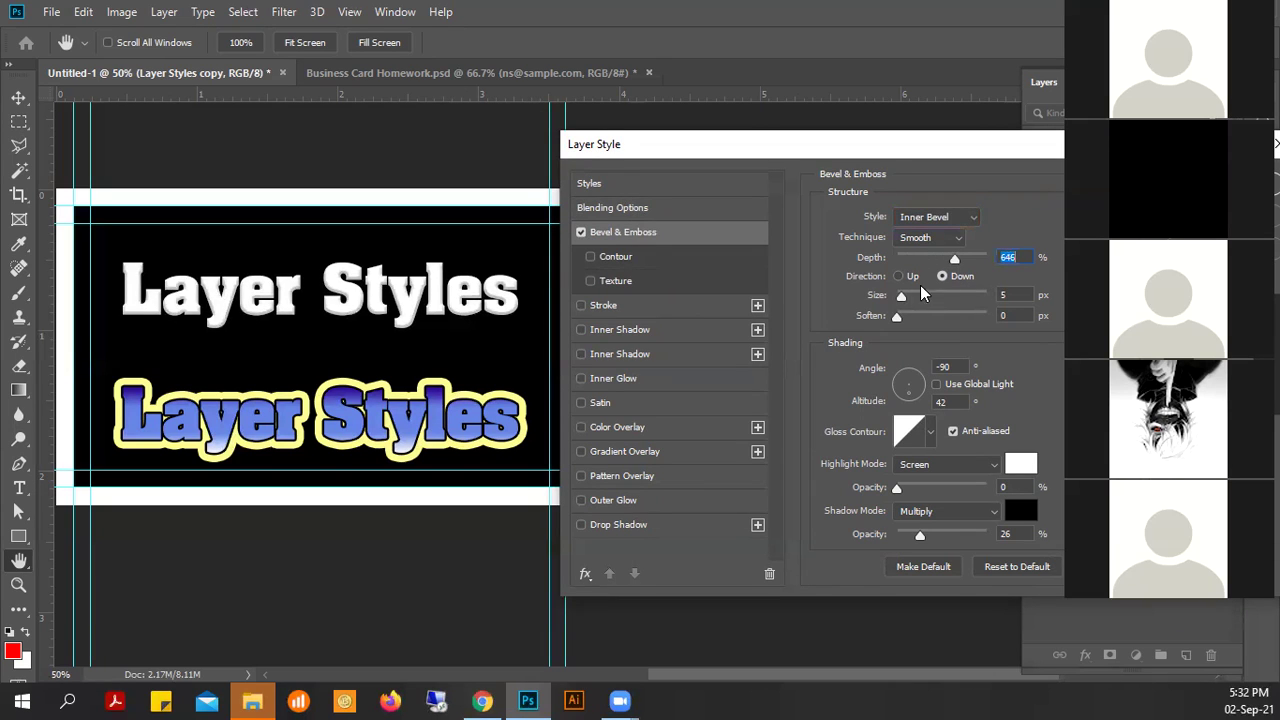
- Try the Outer Bevel style, switch the bevel to Emboss, and toggle the effect off and on to compare
click(952, 217)
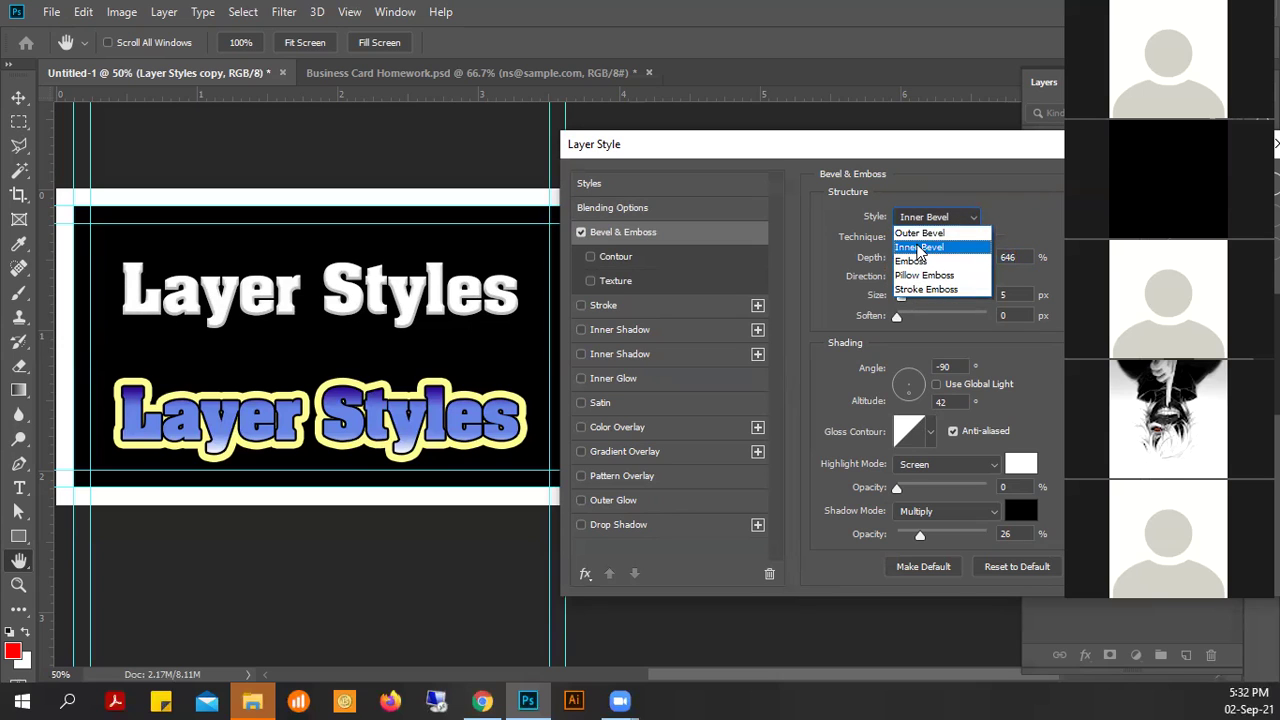
click(918, 232)
click(962, 218)
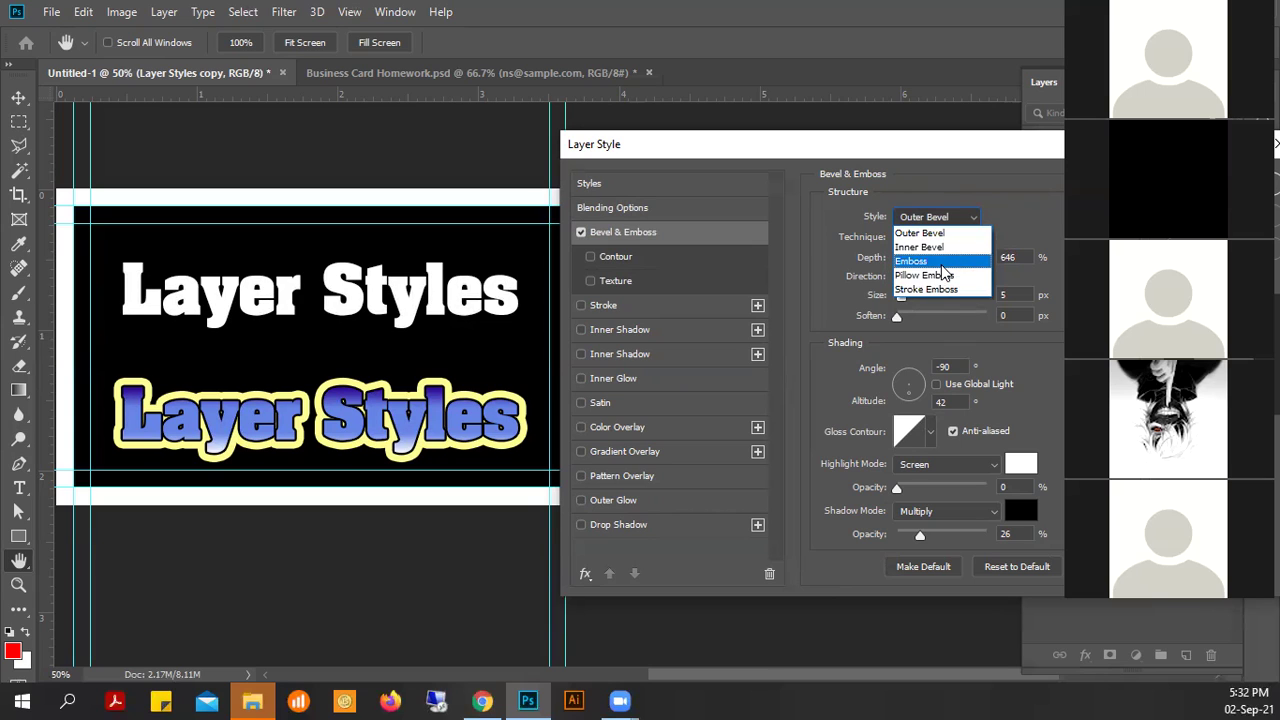
click(941, 263)
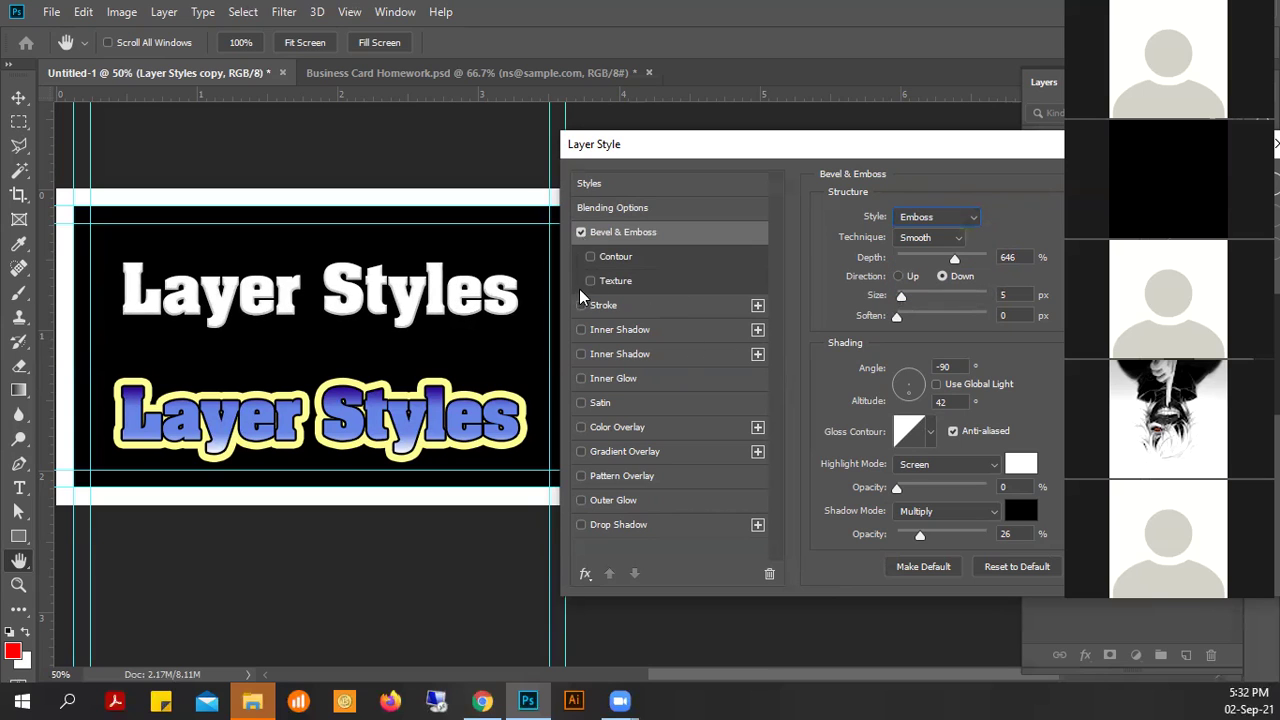
click(581, 232)
click(581, 232)
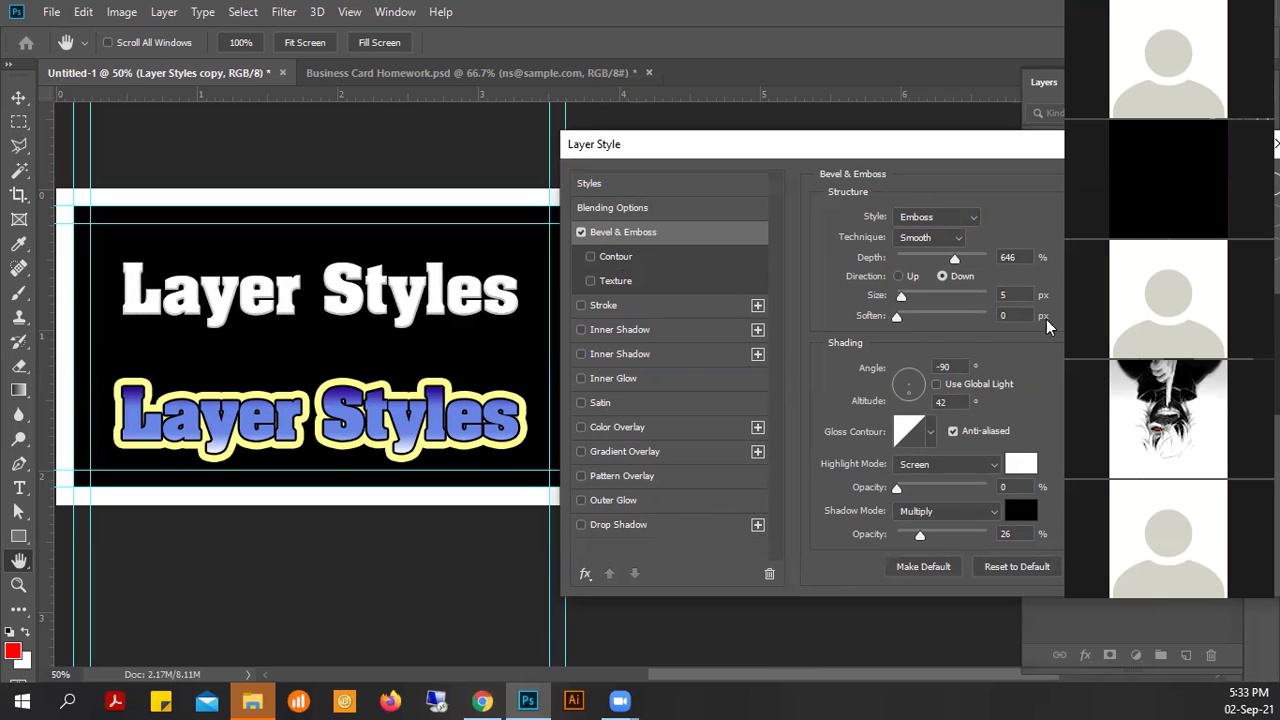
- Set the Bevel & Emboss size to 70 px and its highlight color to ff0000
drag(901, 298, 926, 298)
text(70)
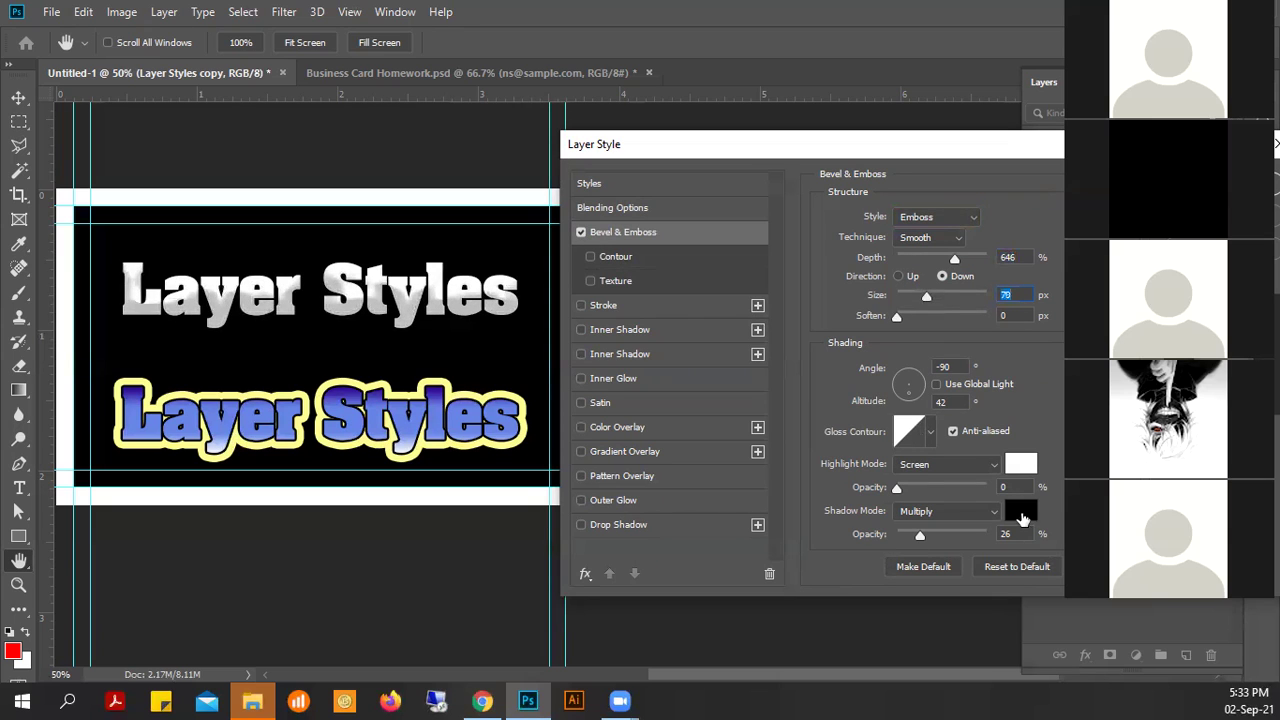
click(1021, 466)
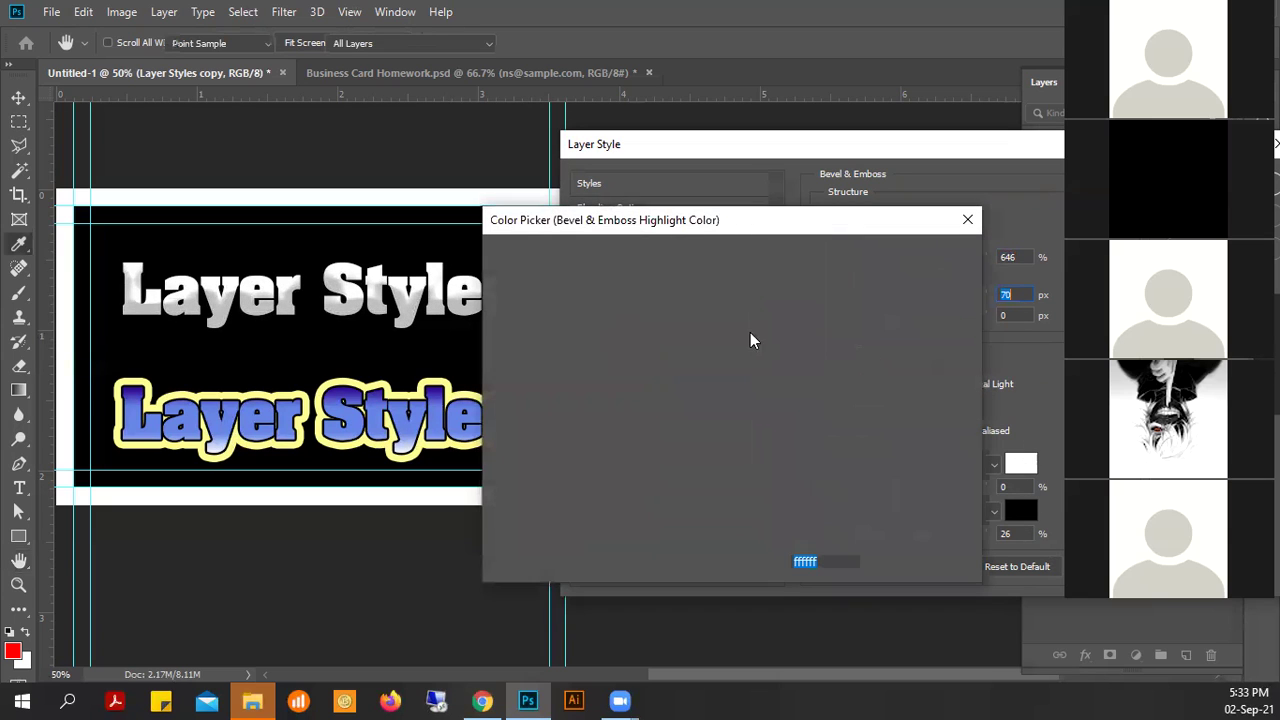
text(ff0000)
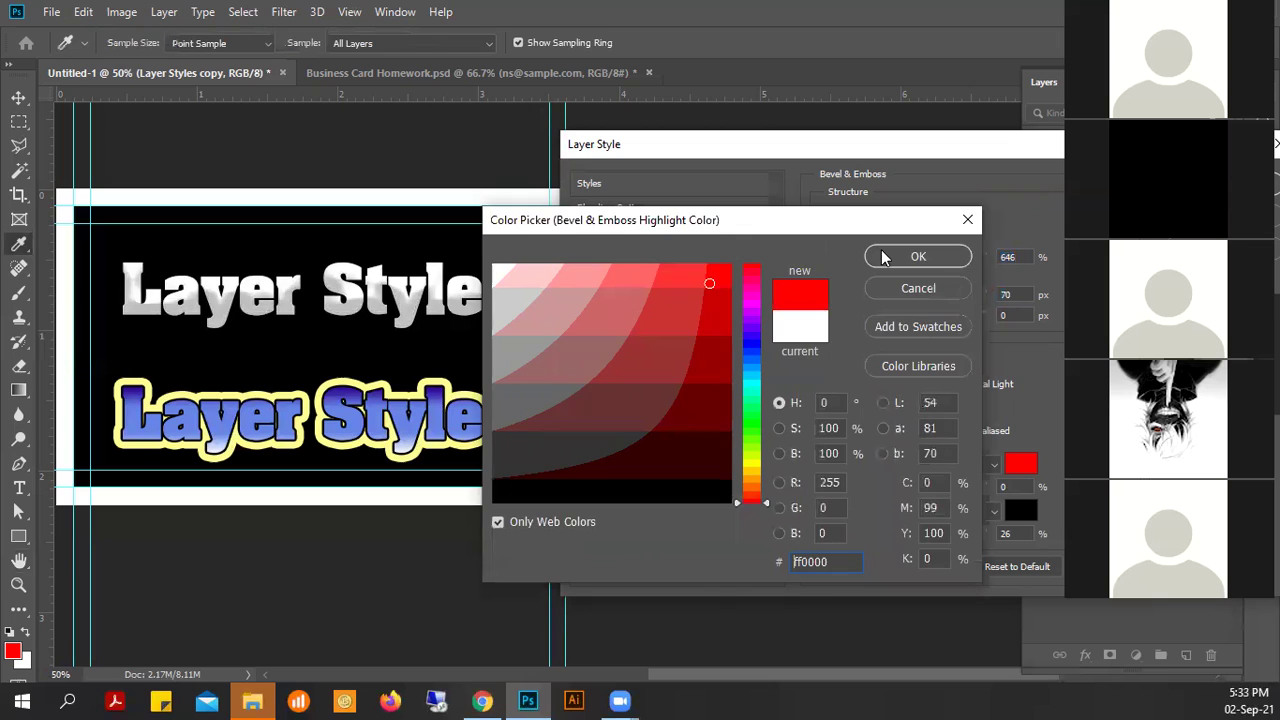
click(898, 252)
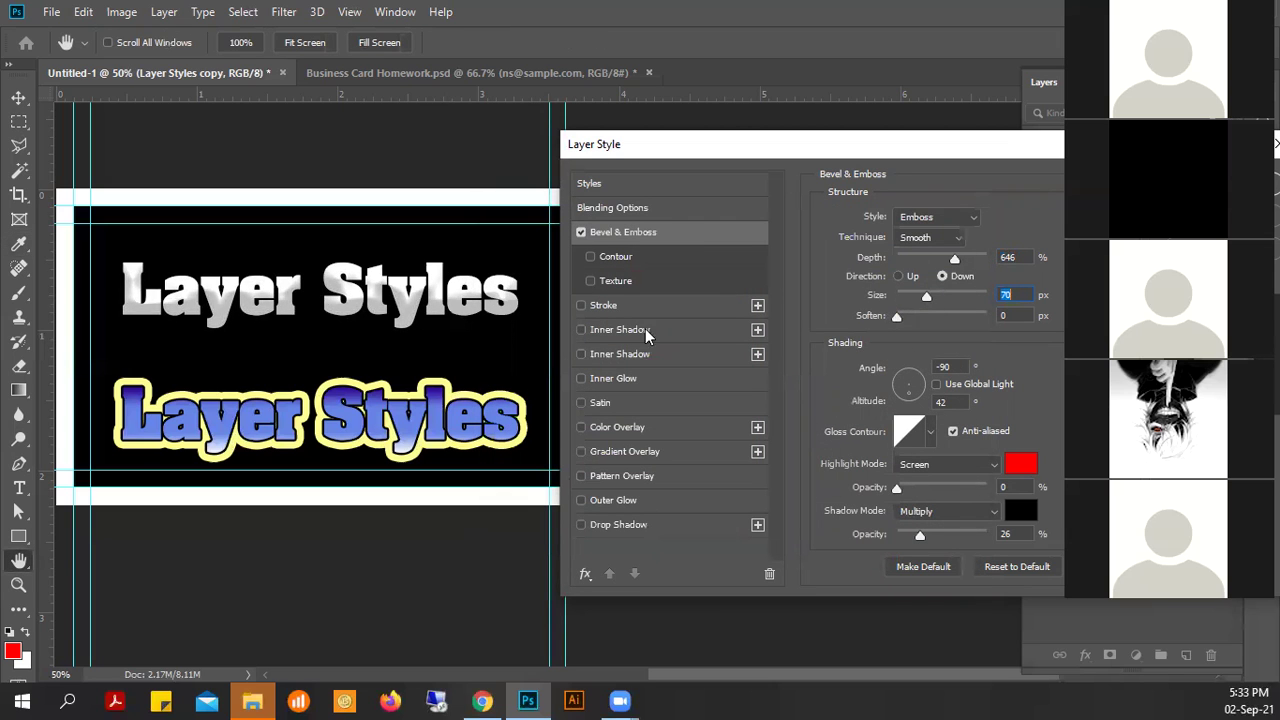
- Turn off Bevel & Emboss, enable the Stroke effect on the white text copy, and show the stroke settings
click(581, 233)
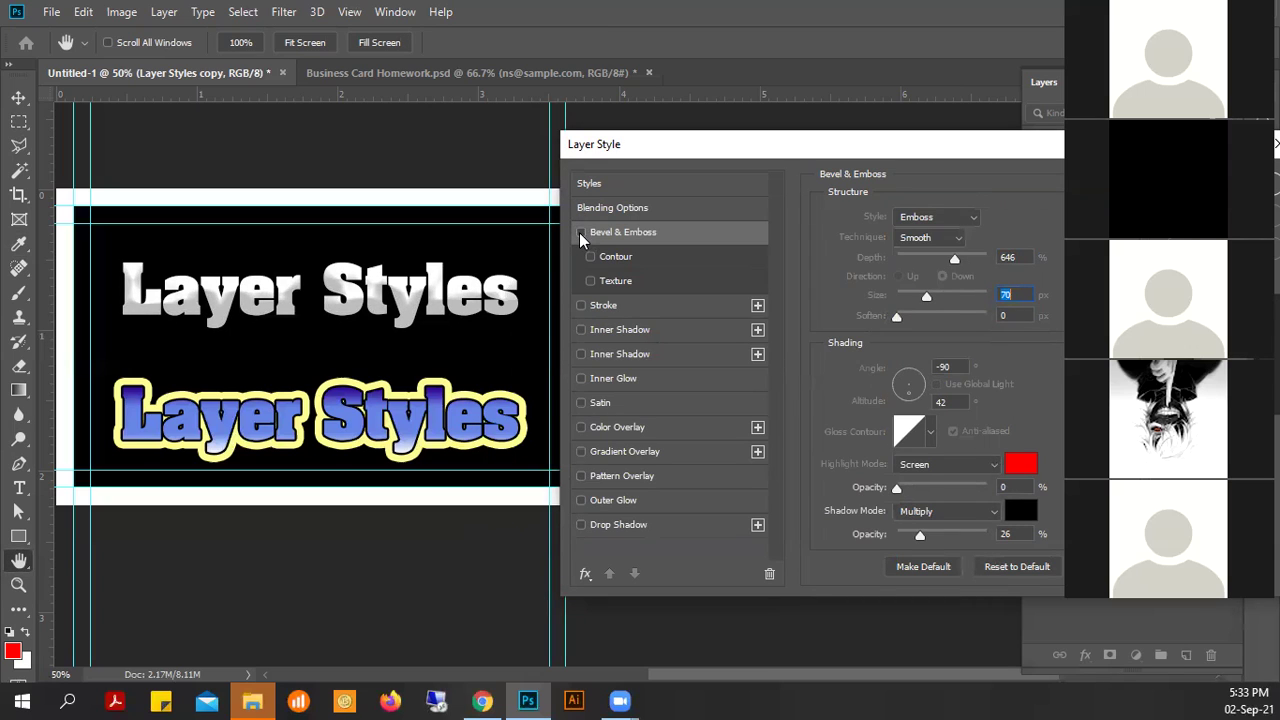
click(581, 307)
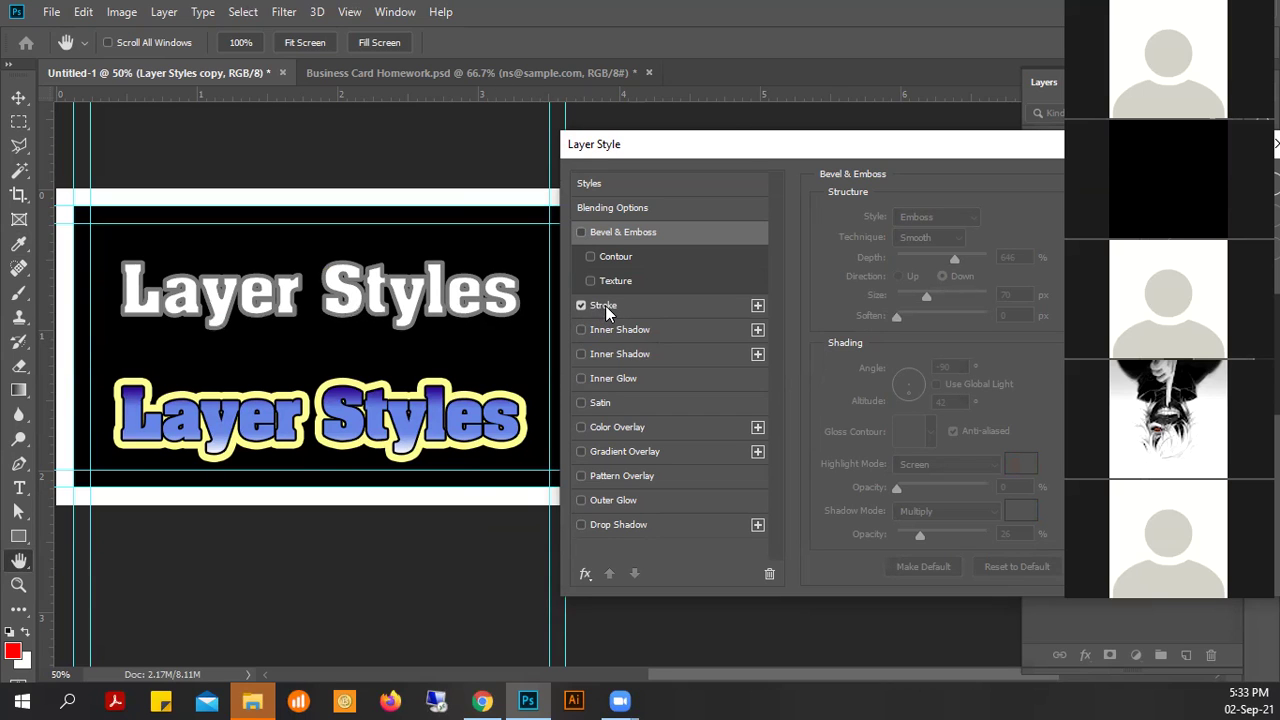
click(606, 306)
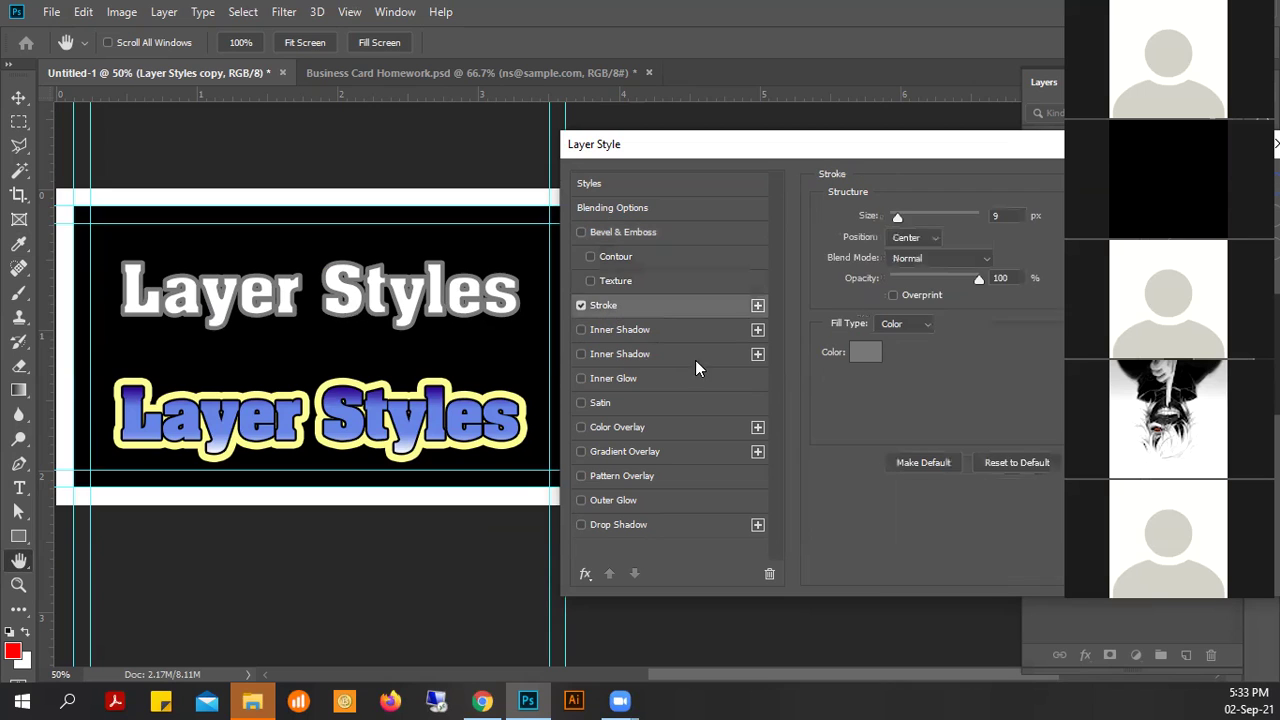
- Compare the Outside, Inside and Center stroke positions while varying the stroke size, ending on Center at 9 px
mouse_move(900, 214)
mouse_down()
mouse_move(920, 214)
mouse_move(890, 225)
mouse_up()
click(935, 238)
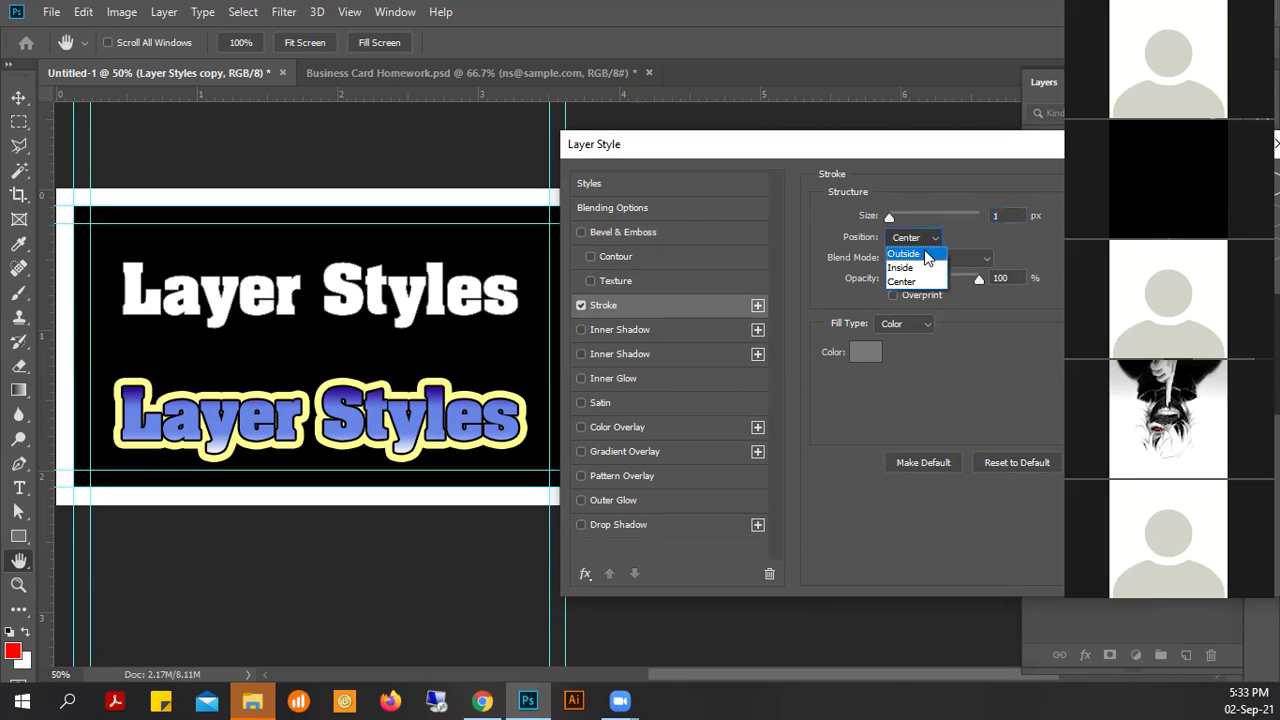
click(905, 254)
mouse_move(896, 219)
mouse_down()
mouse_move(935, 217)
mouse_move(889, 218)
mouse_up()
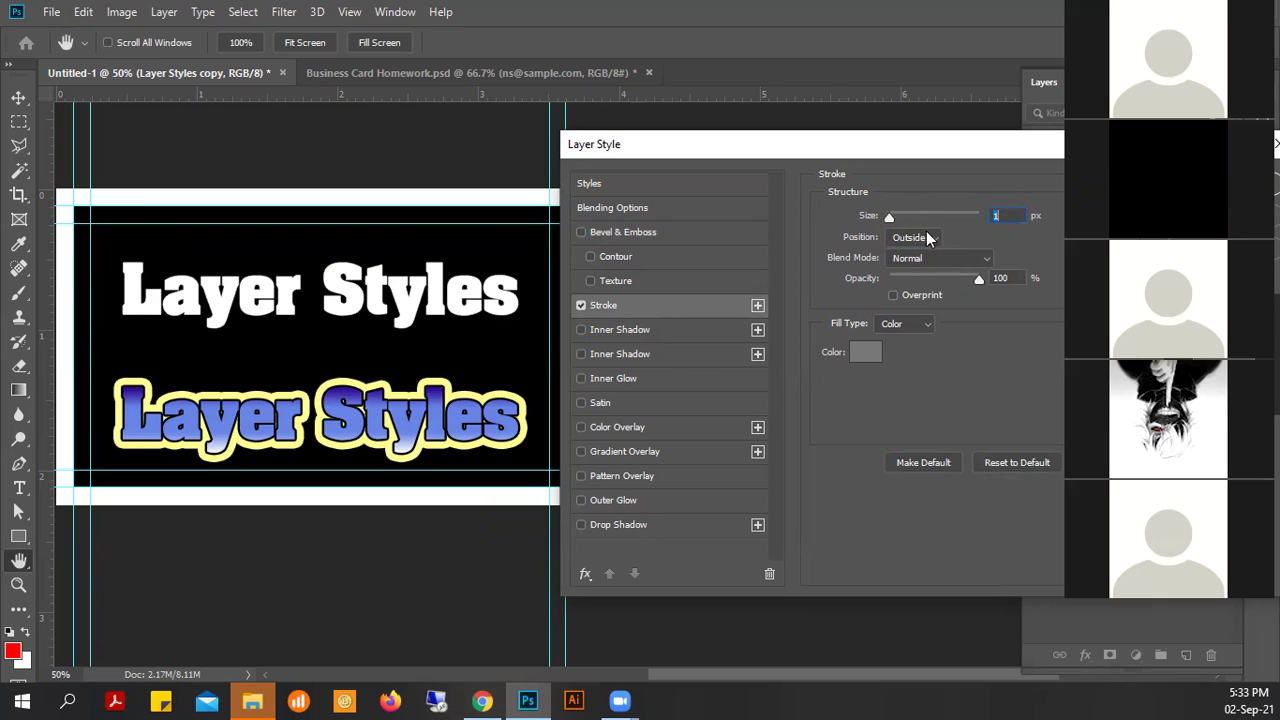
click(928, 237)
click(924, 264)
mouse_move(894, 219)
mouse_down()
mouse_move(924, 218)
mouse_move(890, 214)
mouse_up()
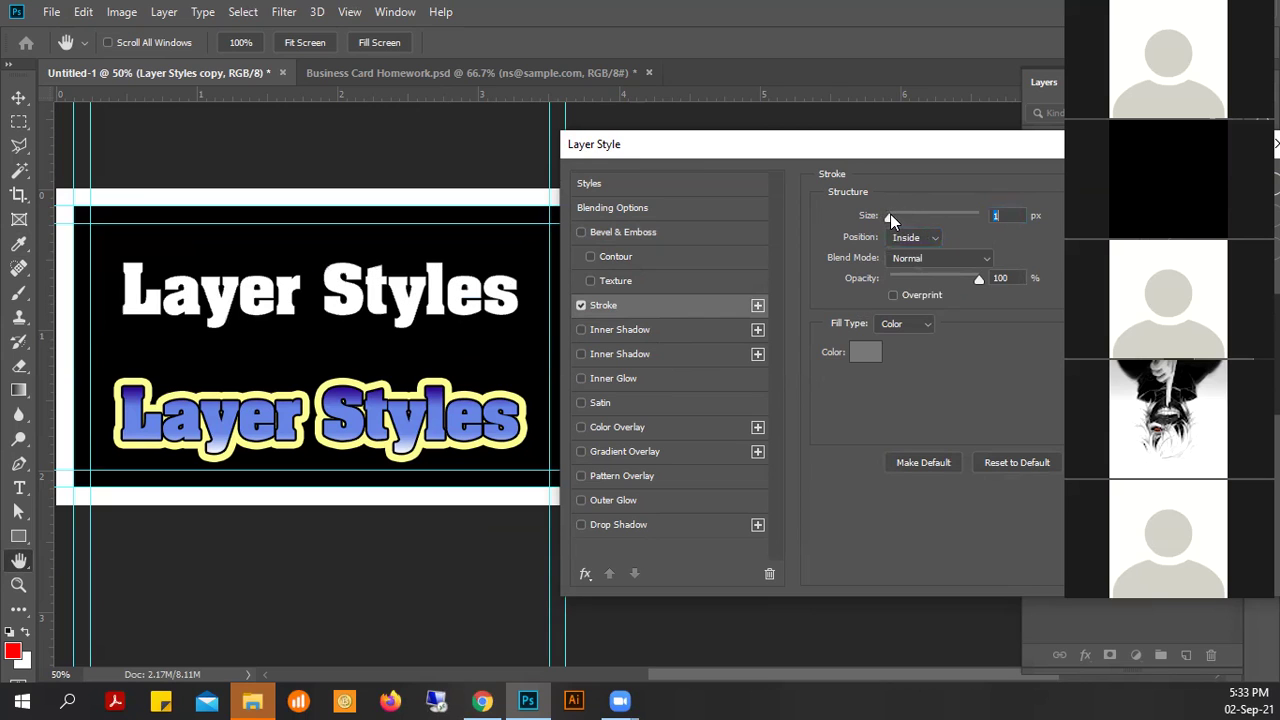
click(932, 240)
click(920, 280)
mouse_move(890, 221)
mouse_down()
mouse_move(913, 221)
mouse_move(898, 220)
mouse_up()
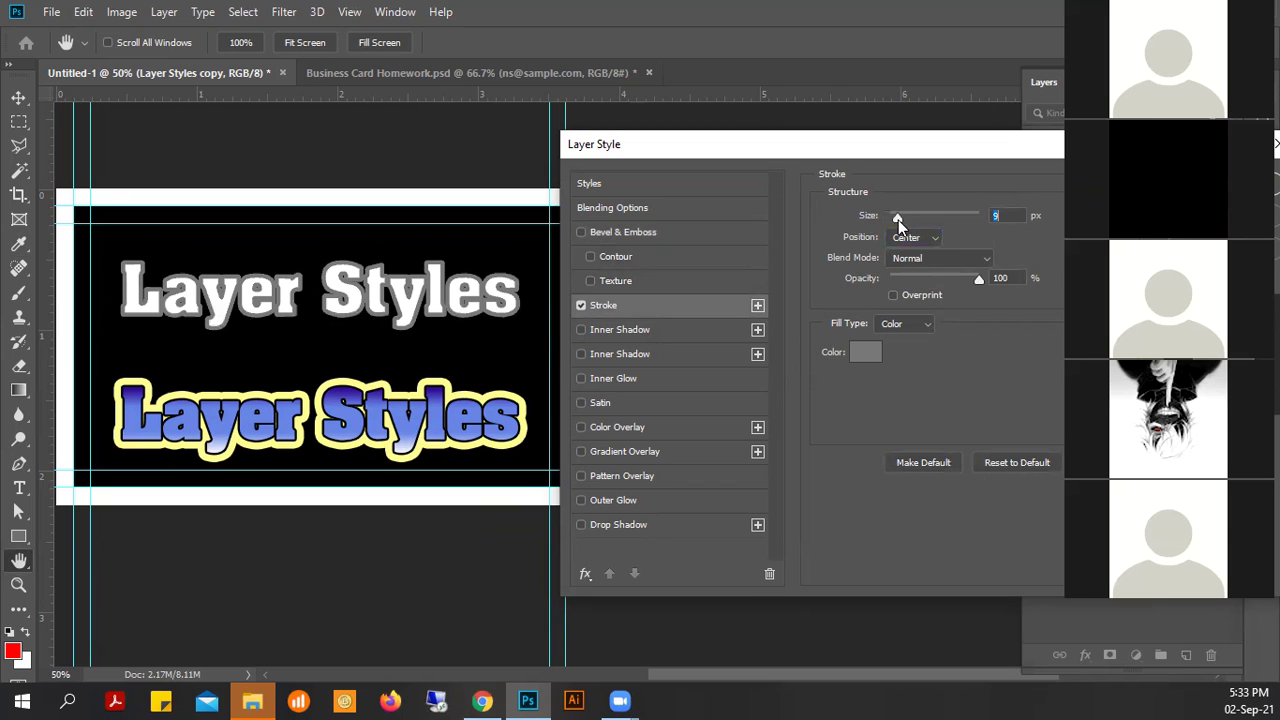
- Set the stroke to the Outside position with a size of 13 px and color it red, ff0000
click(931, 240)
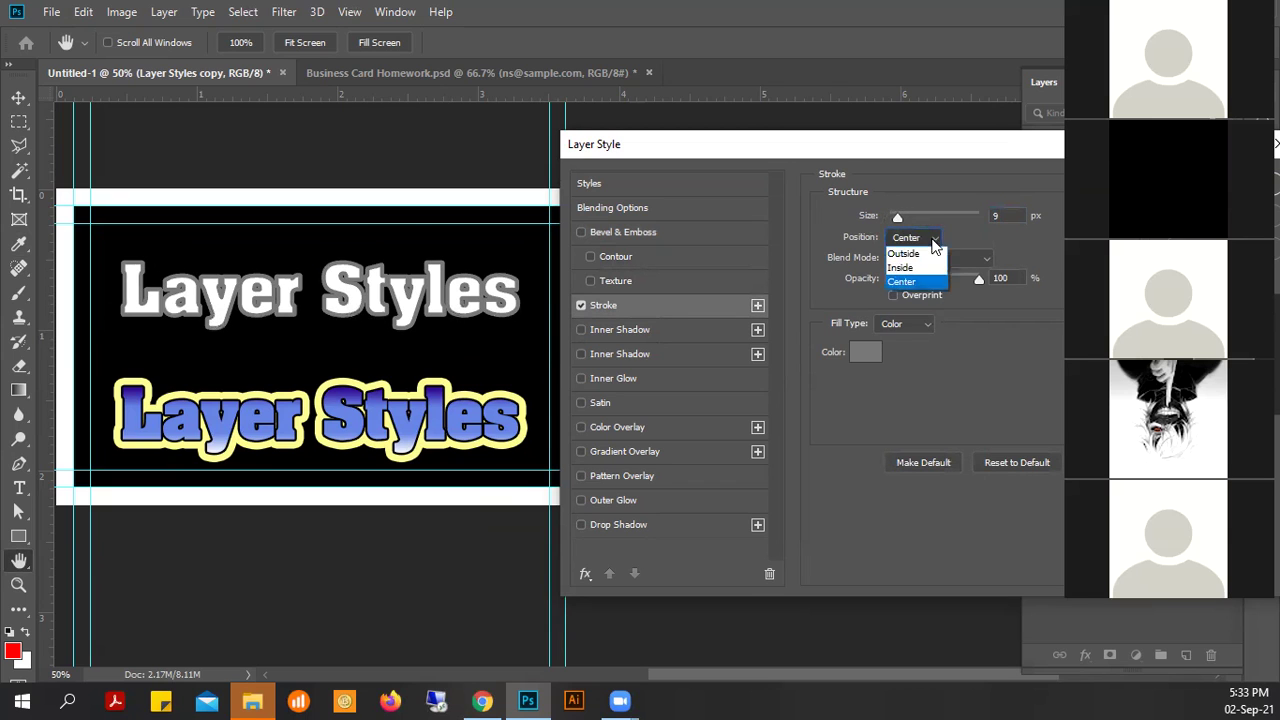
click(930, 255)
drag(900, 216, 901, 216)
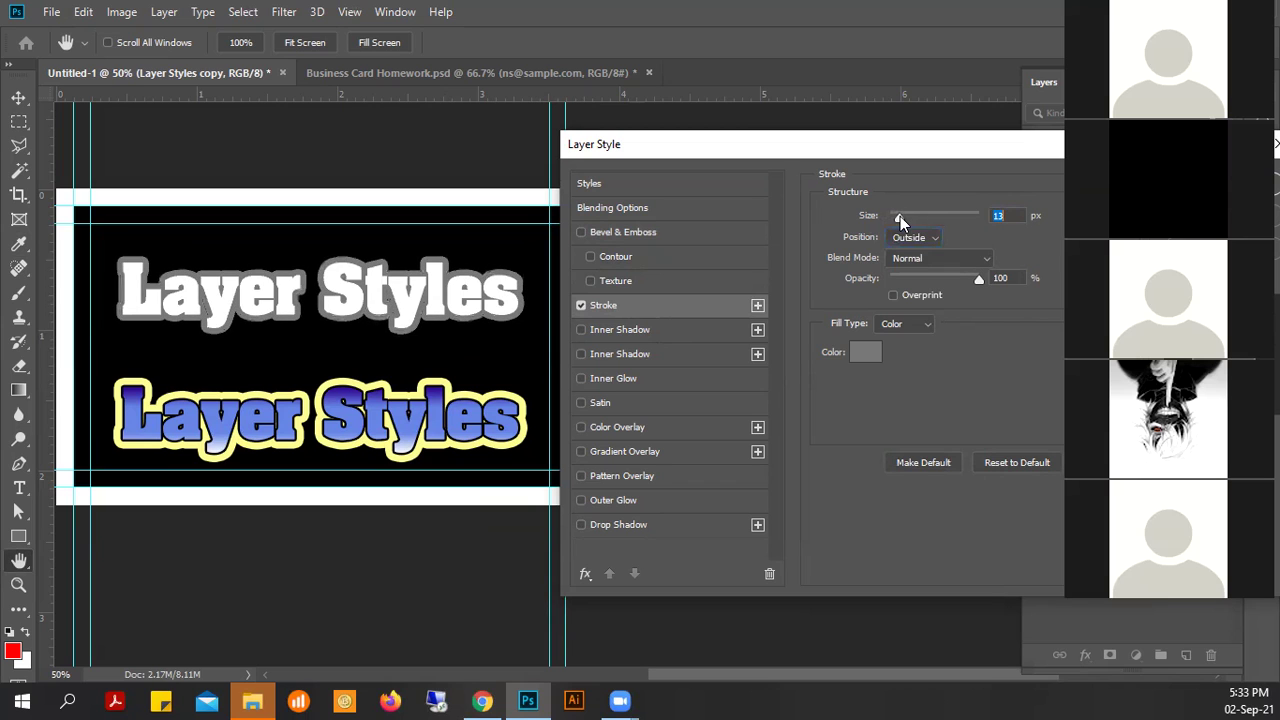
click(866, 350)
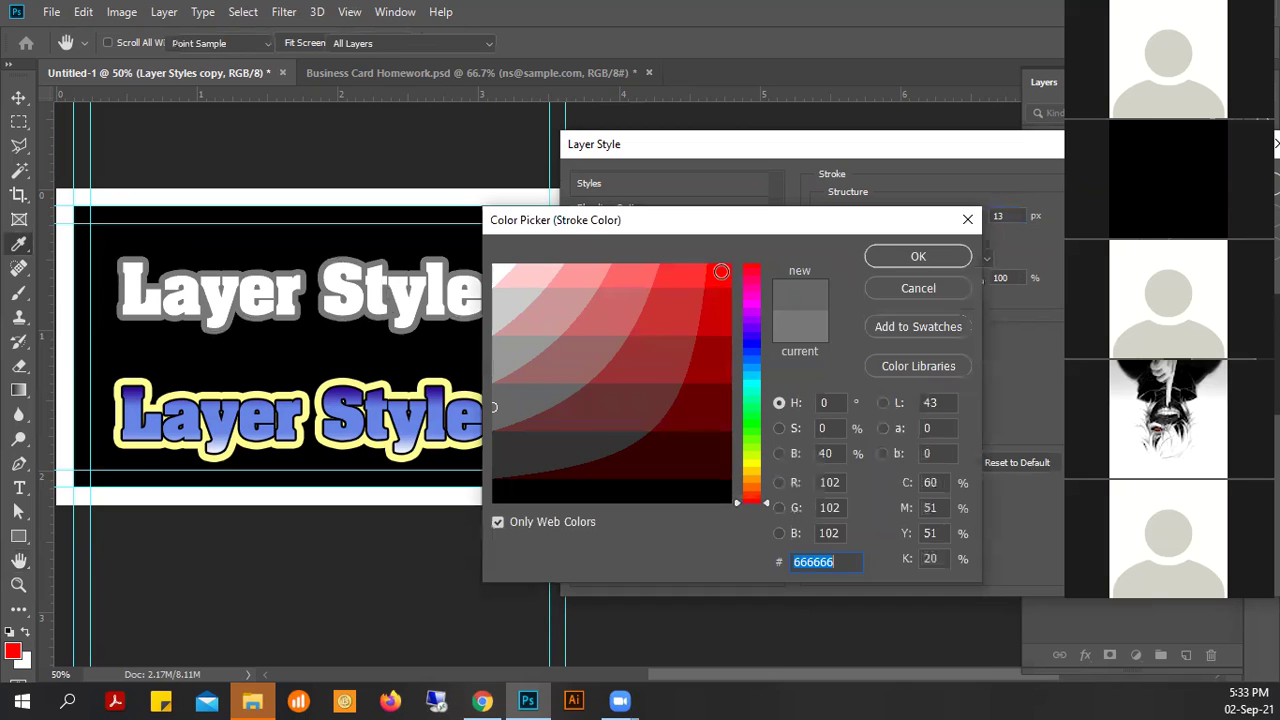
click(721, 272)
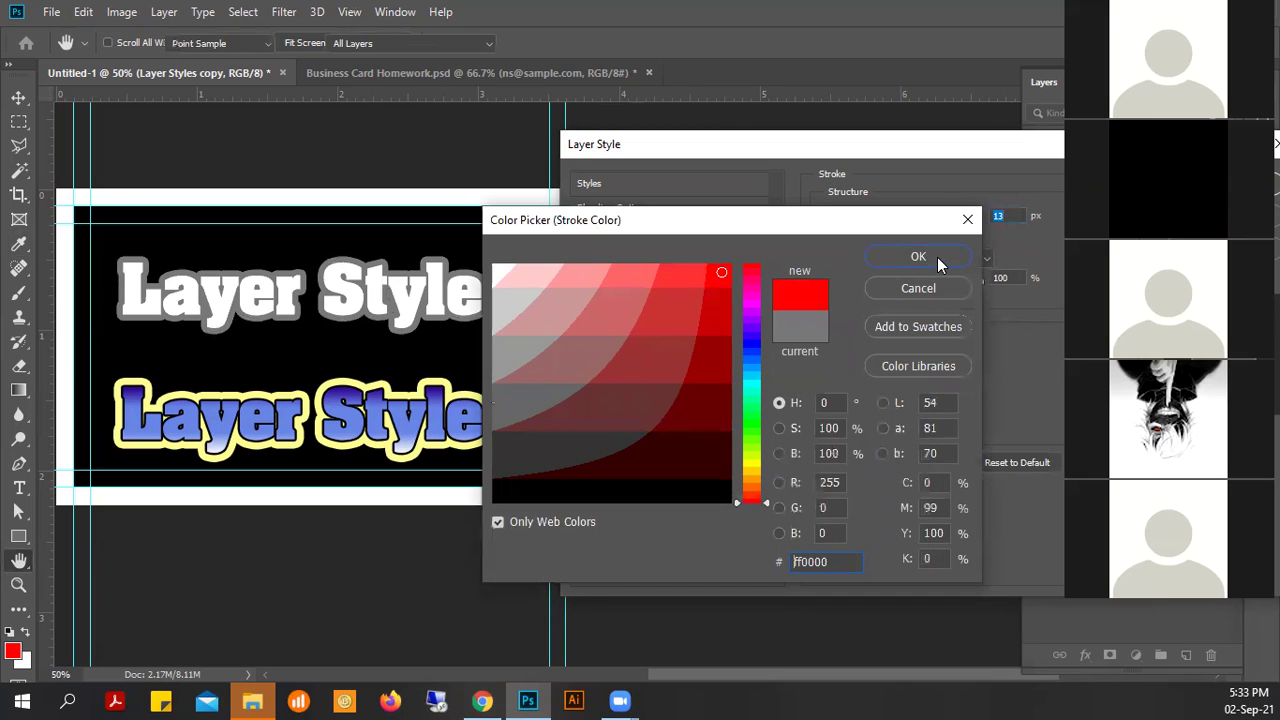
click(934, 259)
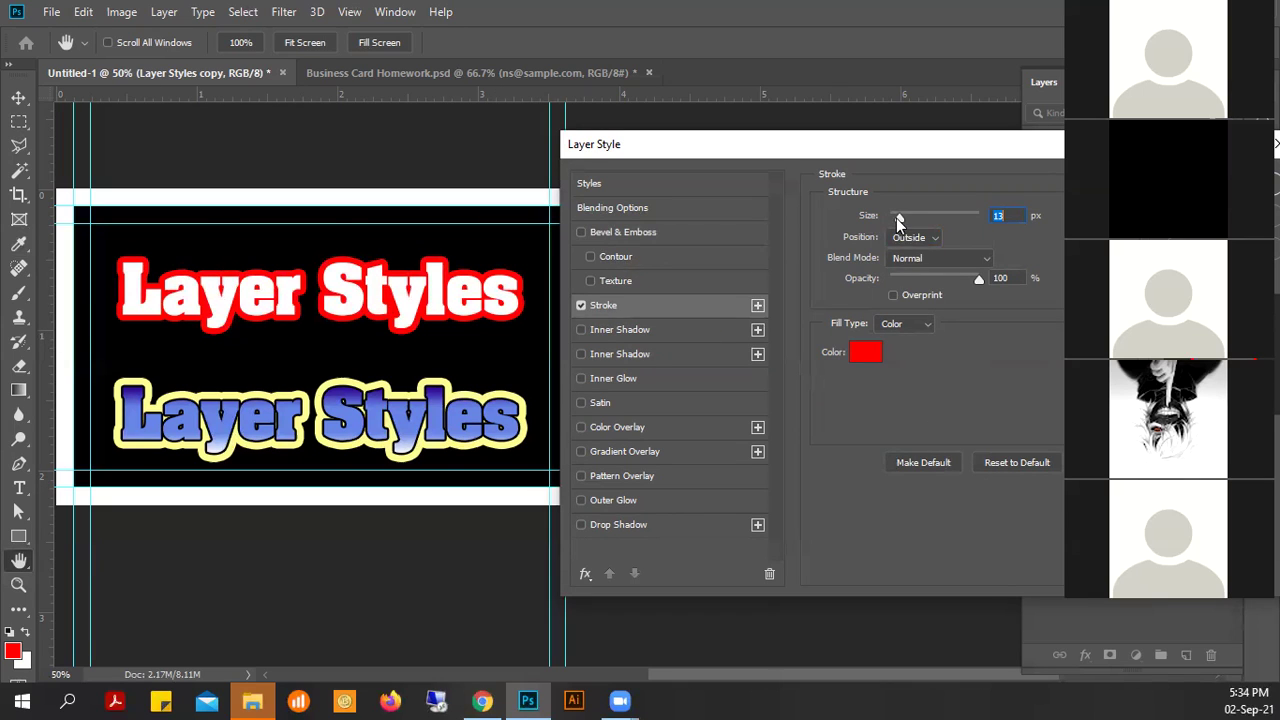
- Reduce the stroke size to 6 px and recolor it pale yellow, ffff99, sampled from the lower text's outline
drag(899, 216, 896, 216)
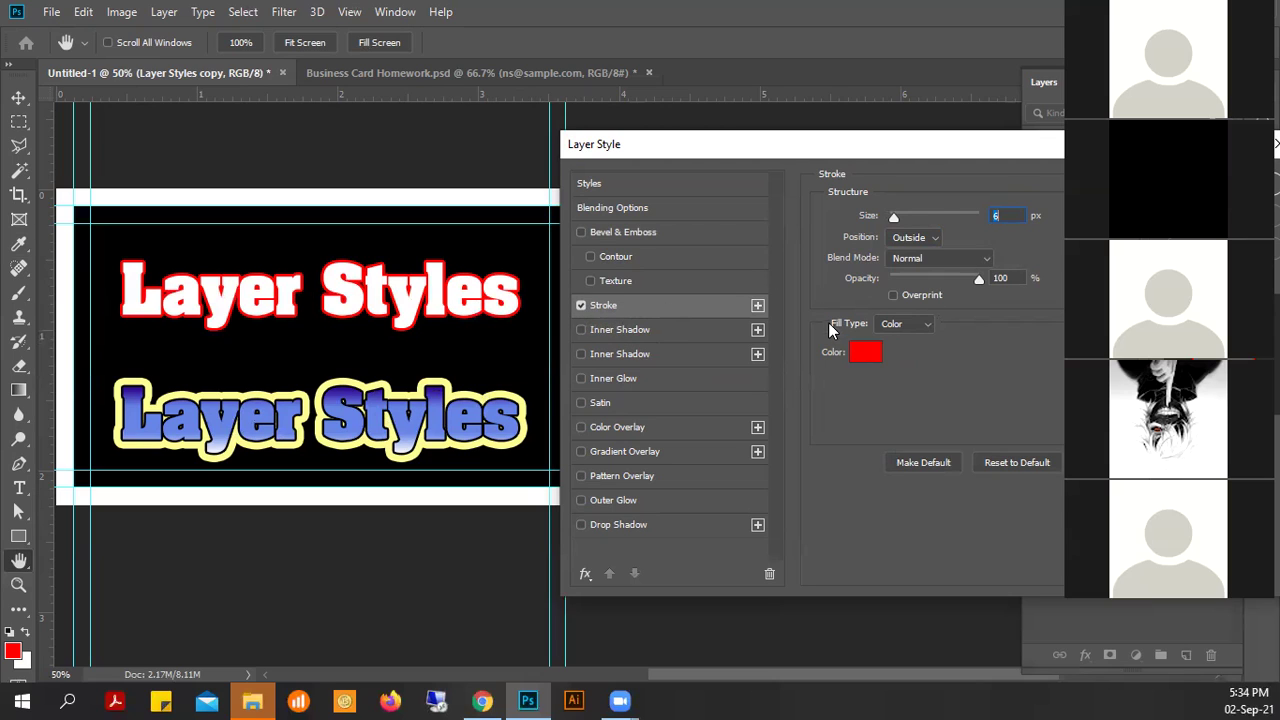
click(866, 354)
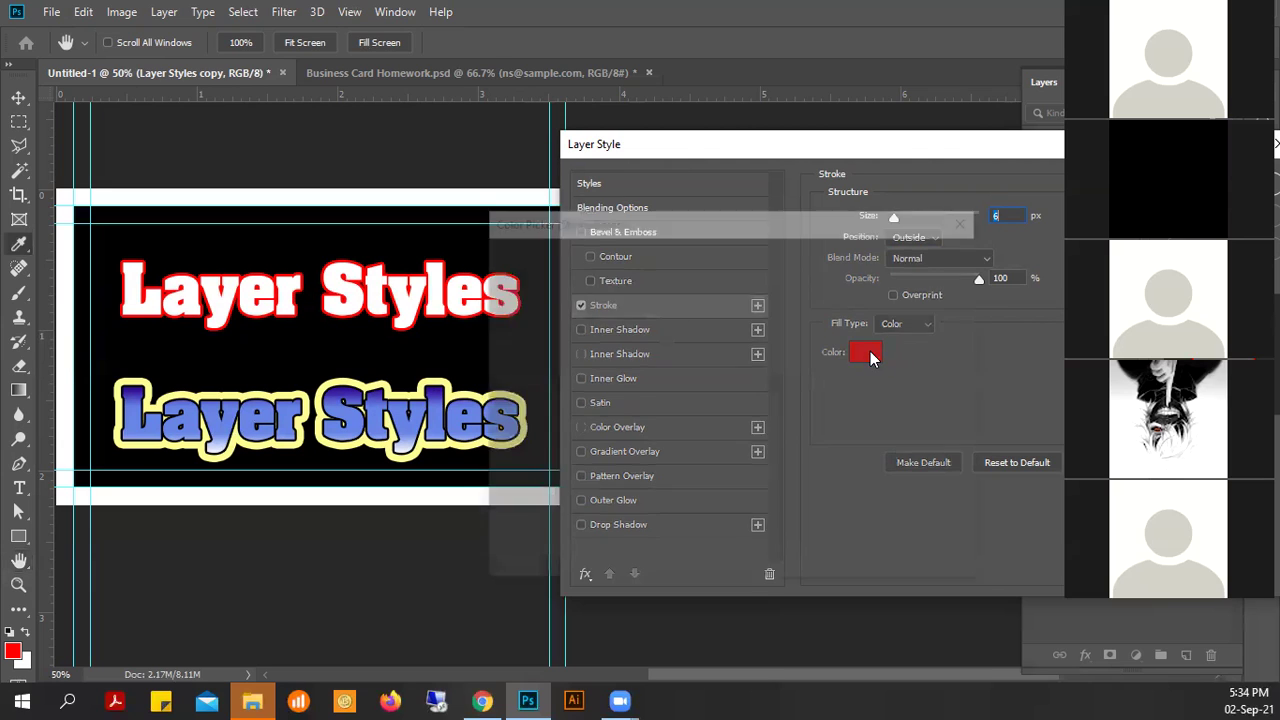
click(462, 390)
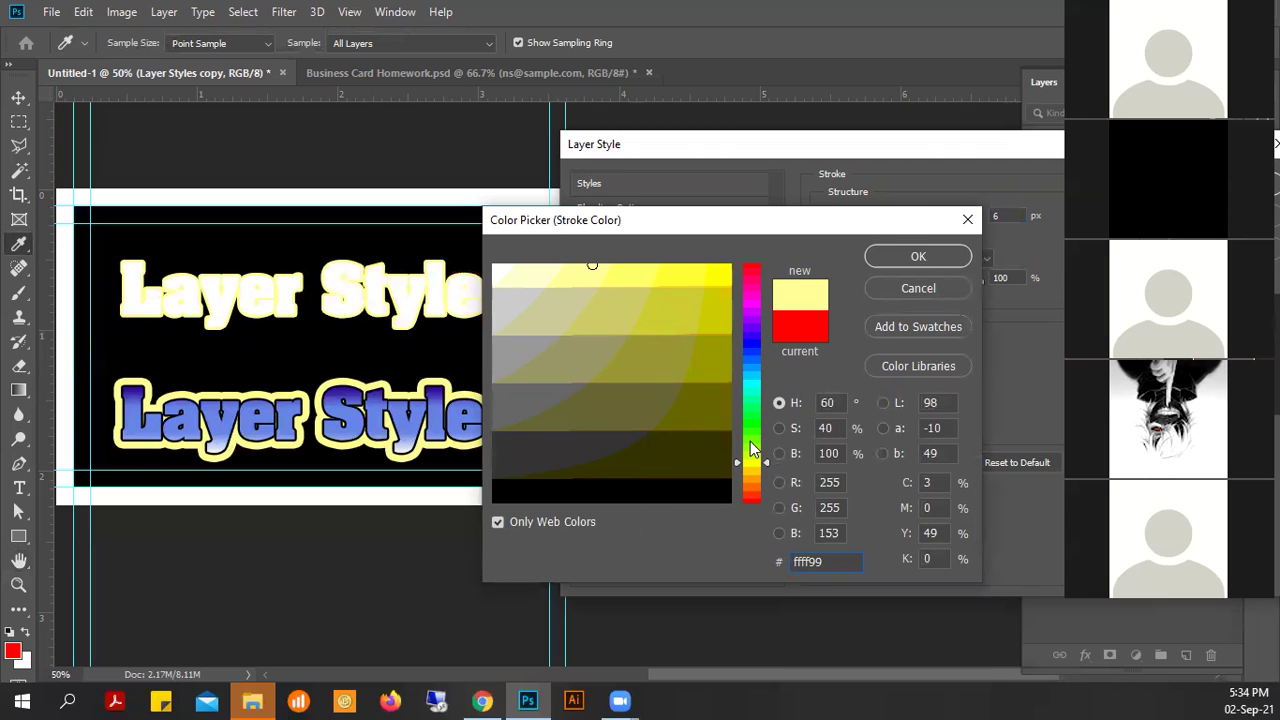
click(912, 256)
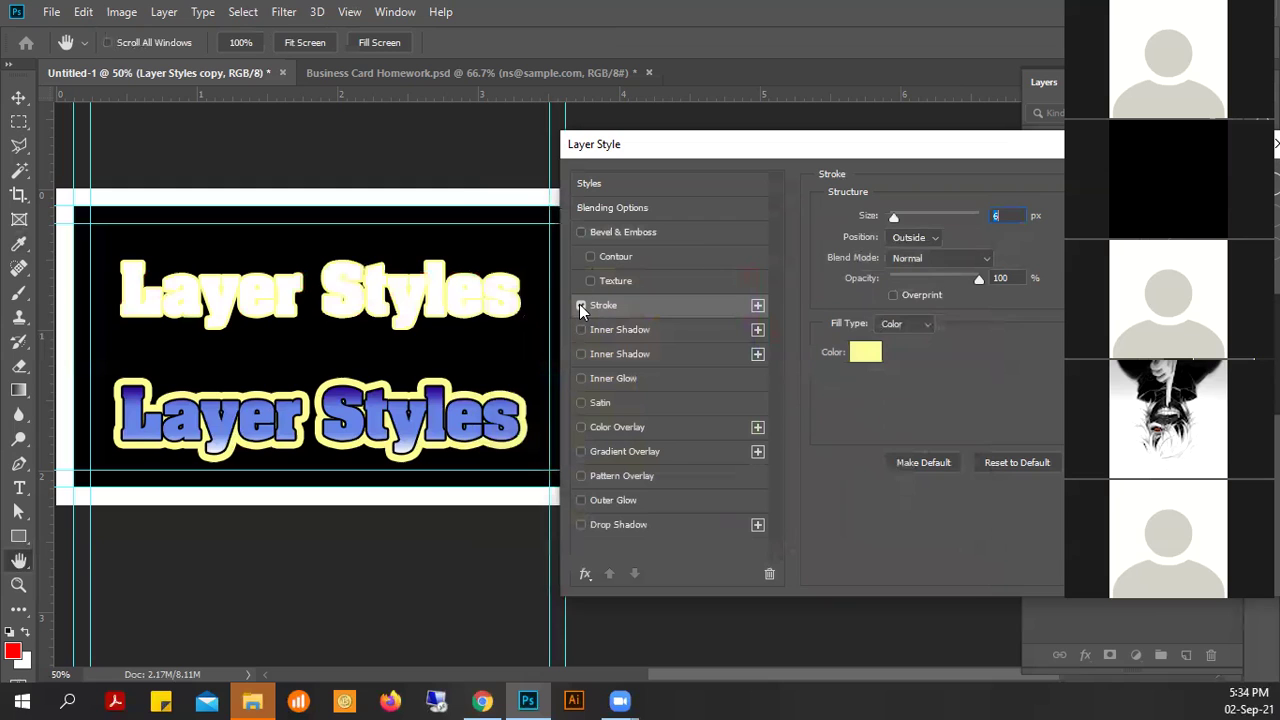
- Replace the Stroke effect with Inner Shadow at 88% opacity, 36 px distance, 14% choke and 139 px size
click(580, 305)
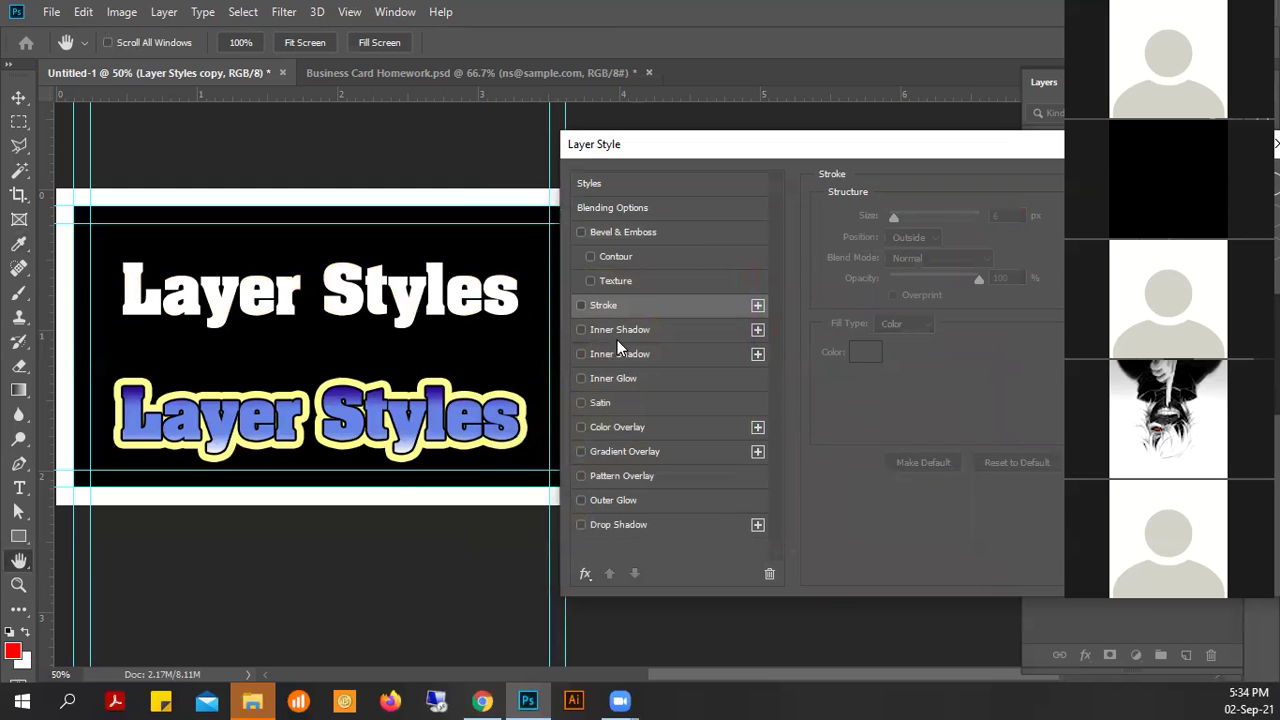
click(581, 330)
click(580, 329)
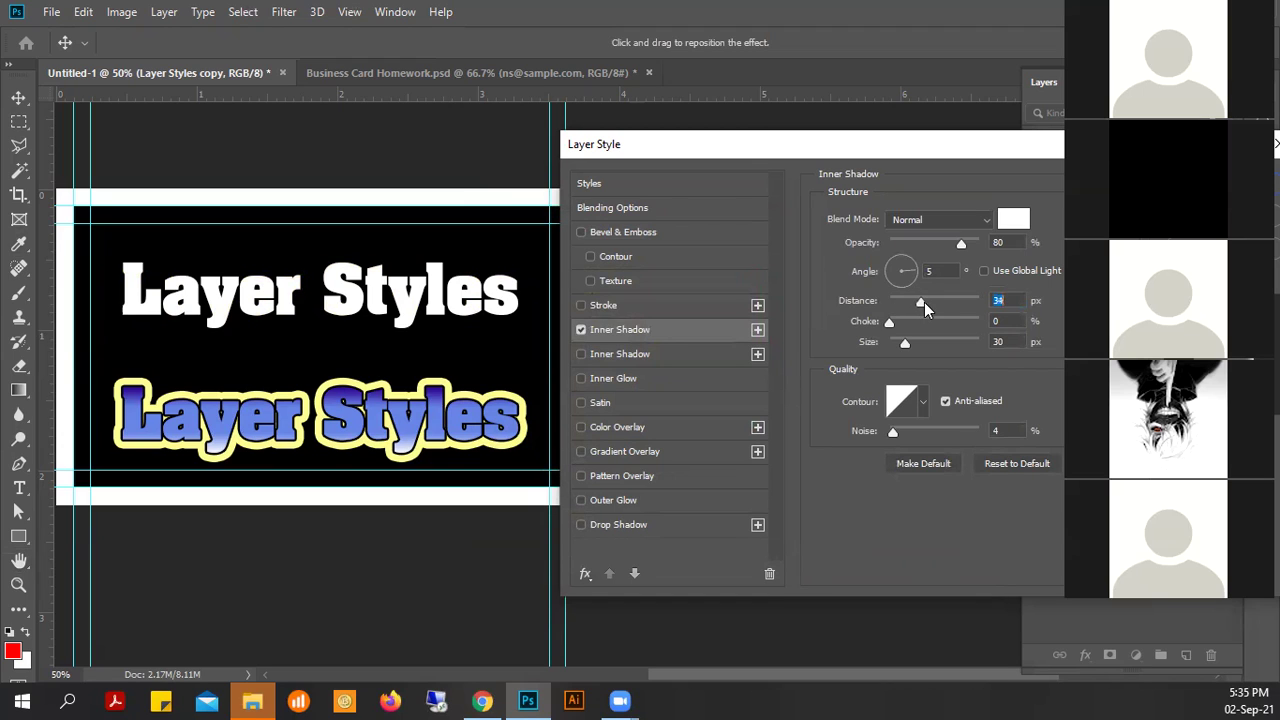
drag(887, 322, 943, 341)
drag(961, 247, 969, 249)
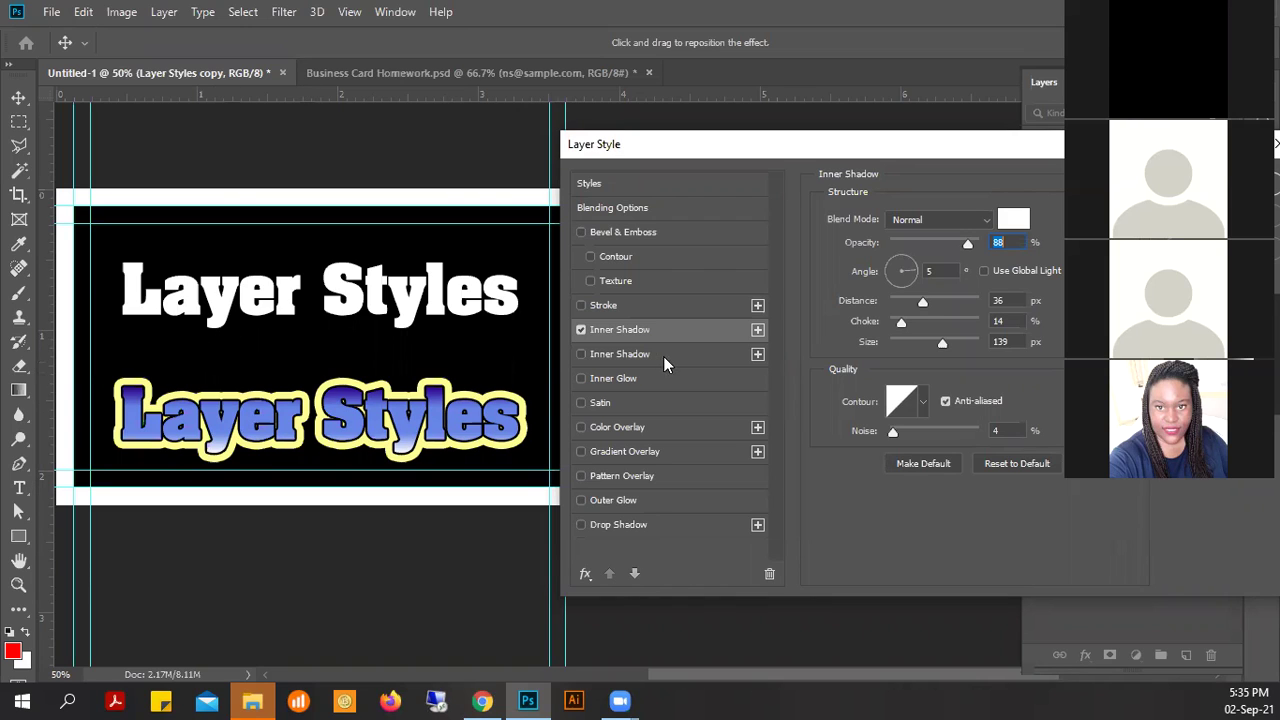
- Replace Inner Shadow with Inner Glow, using the Normal blend mode and red, ff0000, as the glow color
click(581, 329)
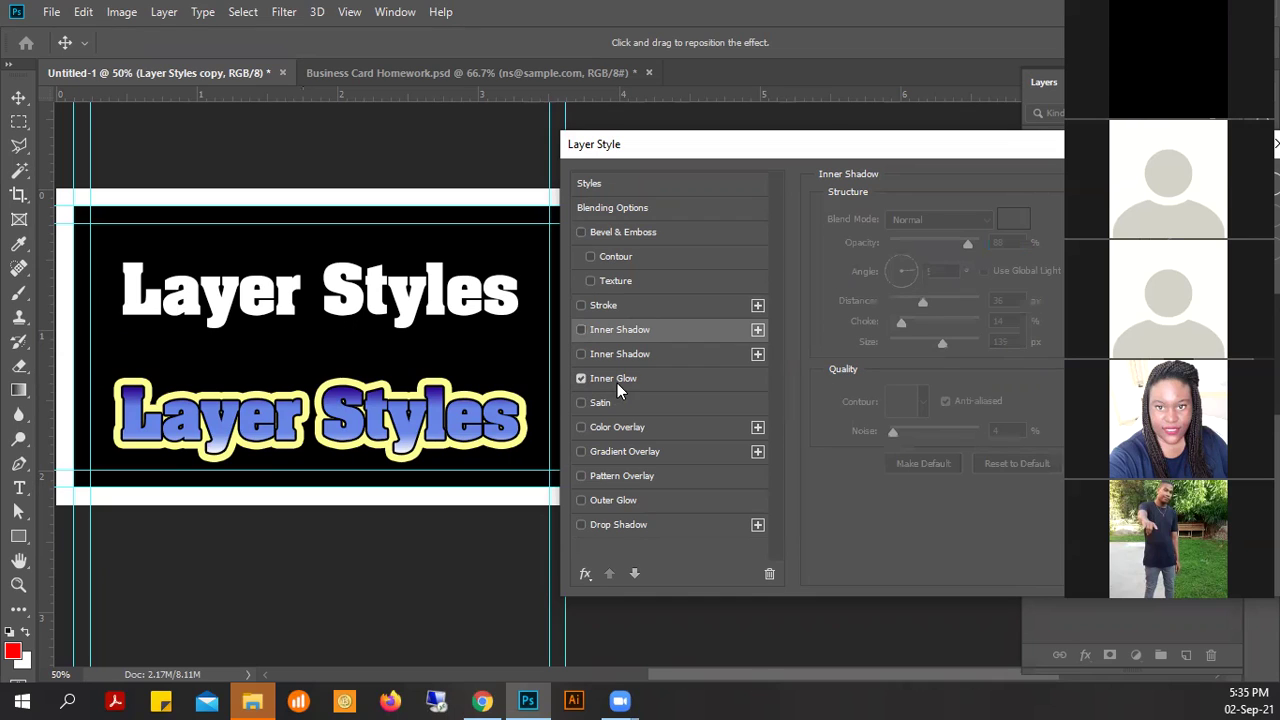
click(700, 382)
click(922, 217)
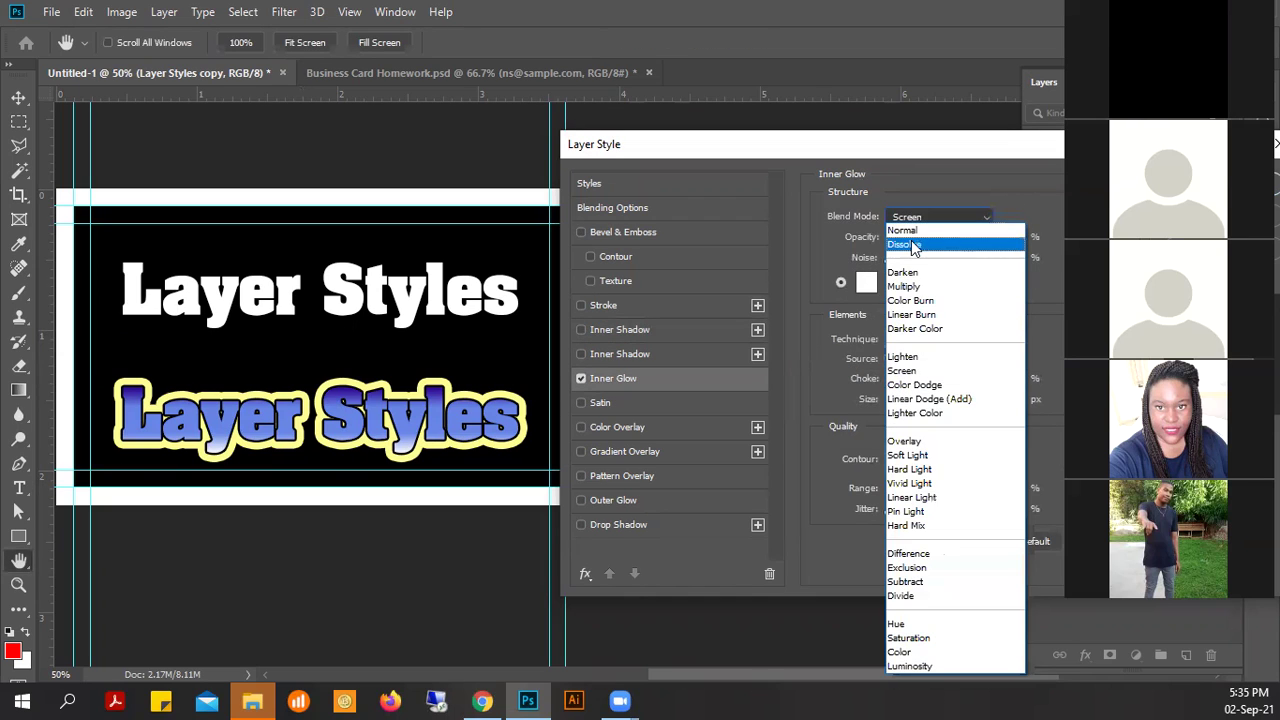
click(918, 232)
click(862, 283)
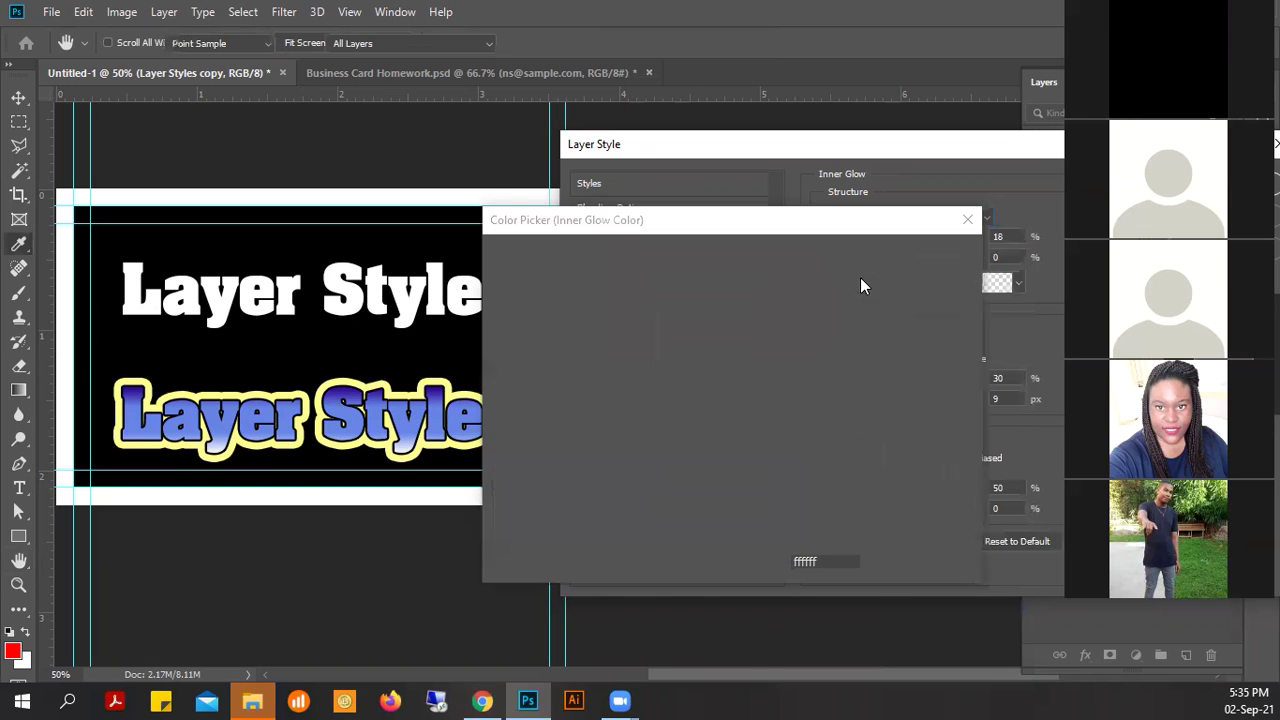
text(ff0000)
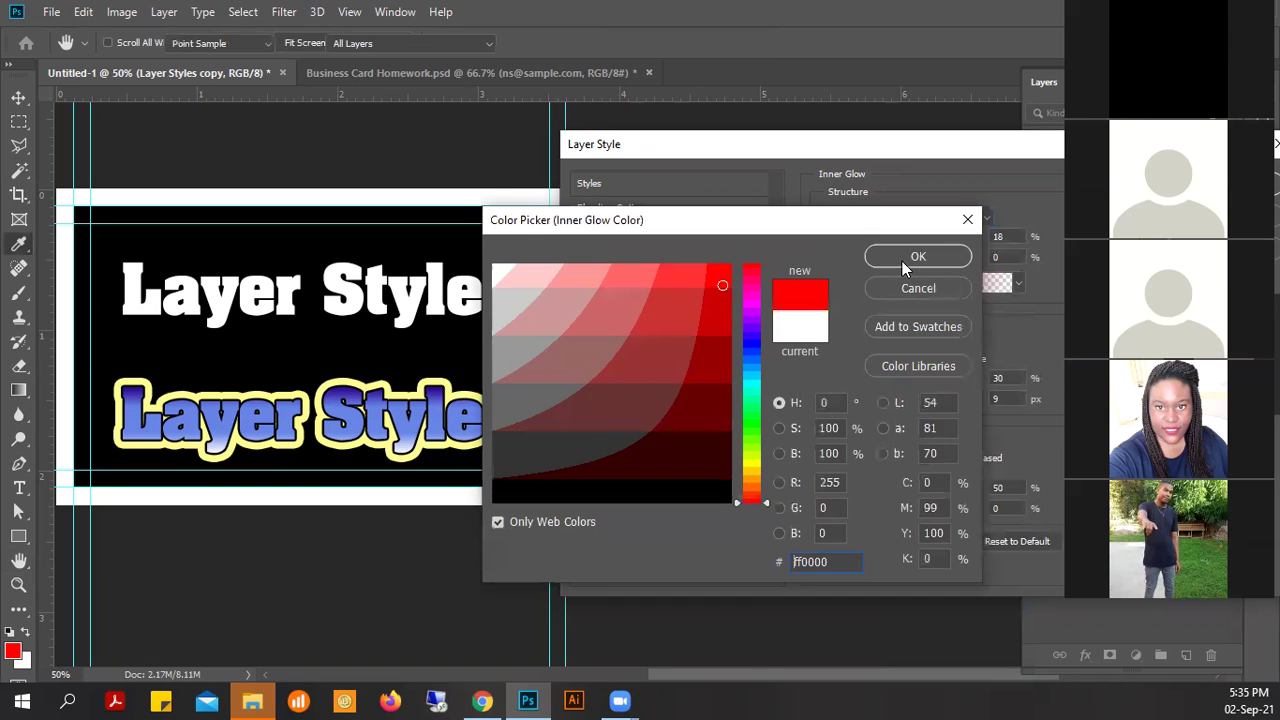
click(902, 259)
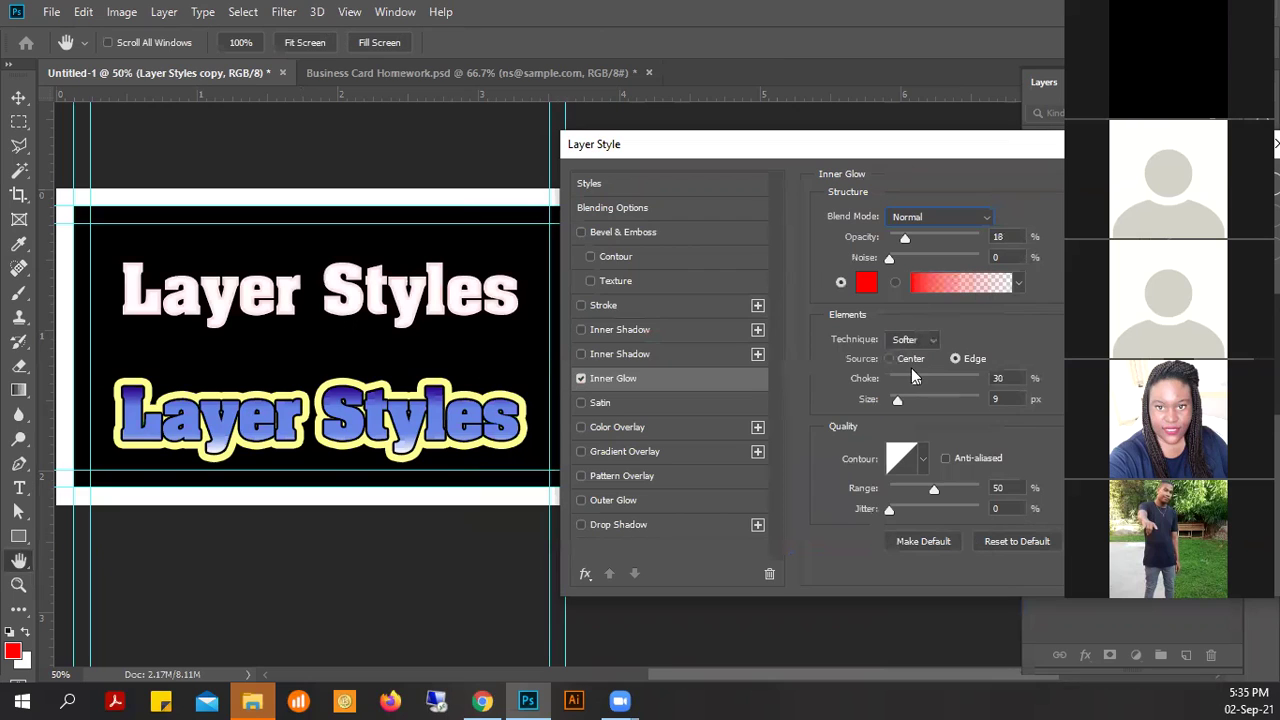
- Set the inner glow's choke to 52%, opacity to 97% and size to 3 px
drag(915, 381, 883, 400)
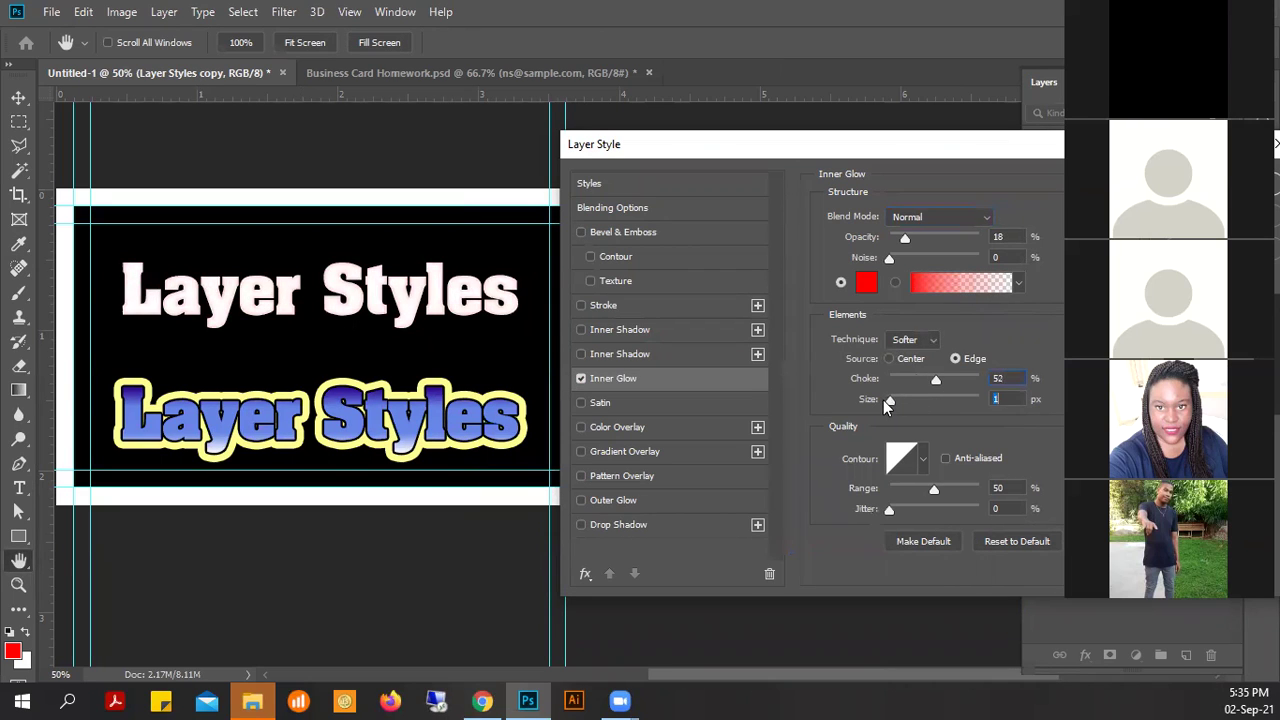
drag(905, 240, 976, 236)
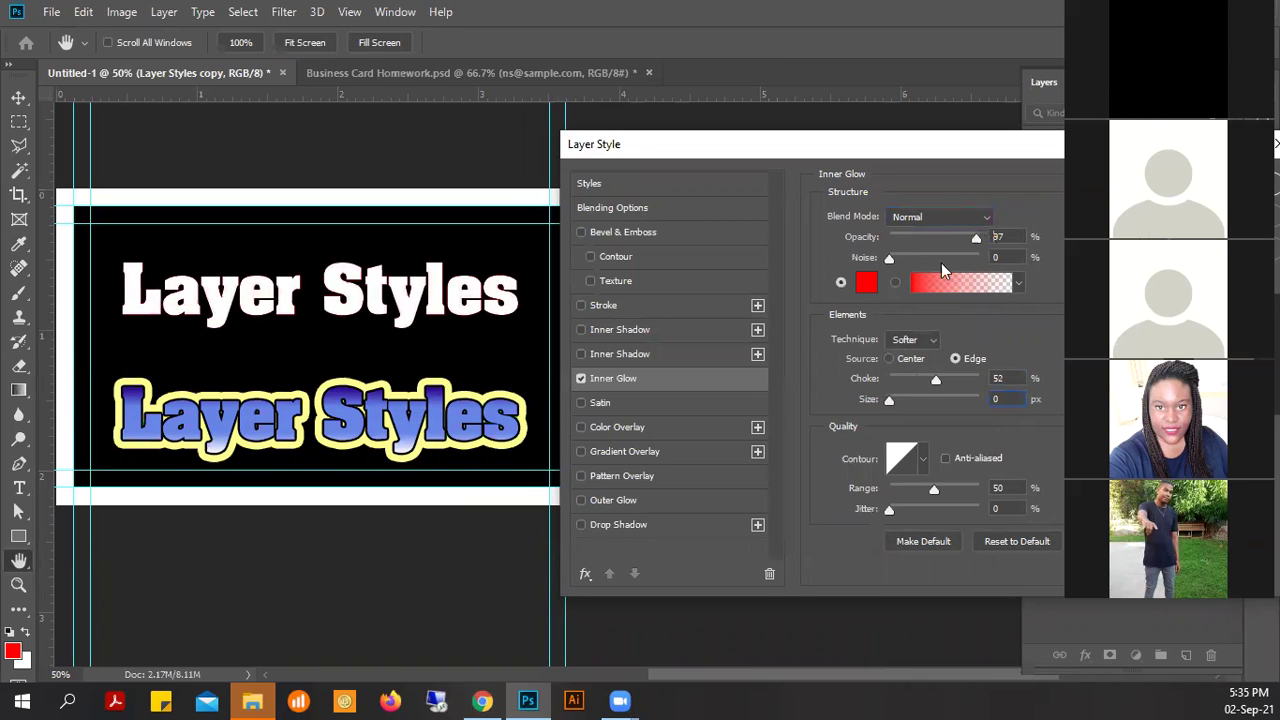
drag(886, 400, 894, 401)
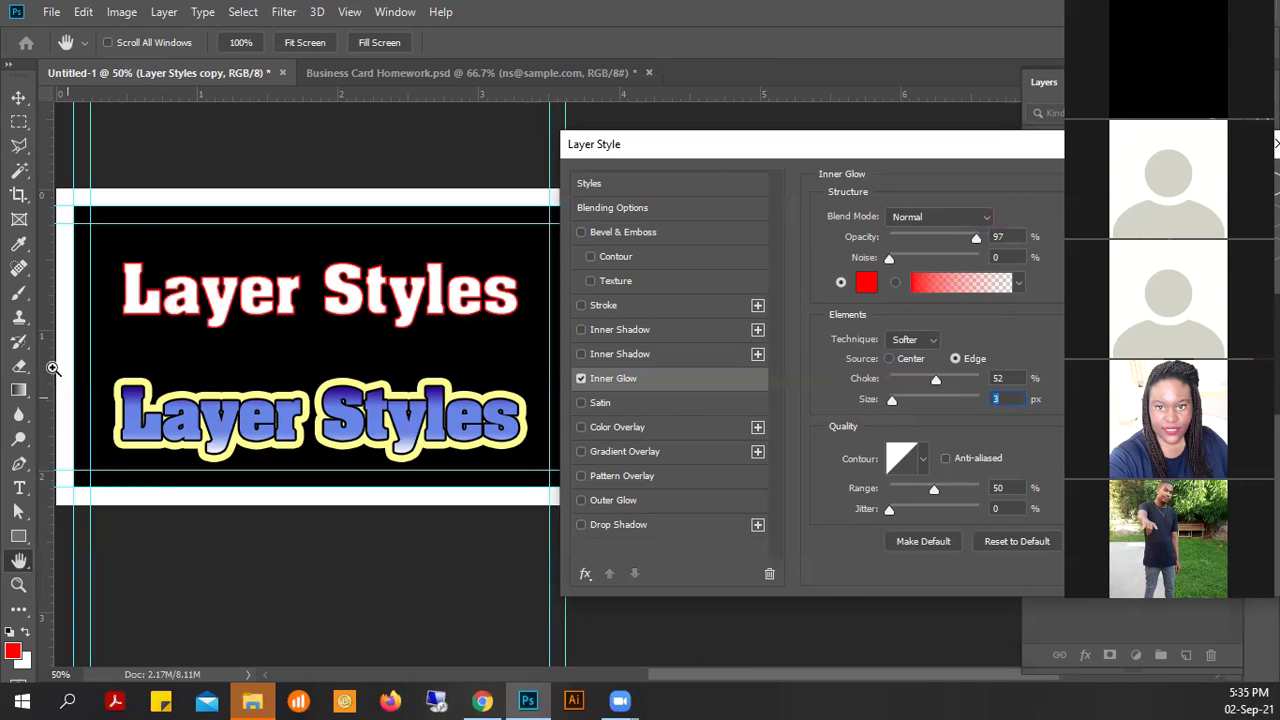
- Soften the inner glow with 21% choke and a 16 px size, inspecting the red edges of the upper text
ctrl+click(391, 297)
ctrl+click(391, 298)
ctrl+click(391, 301)
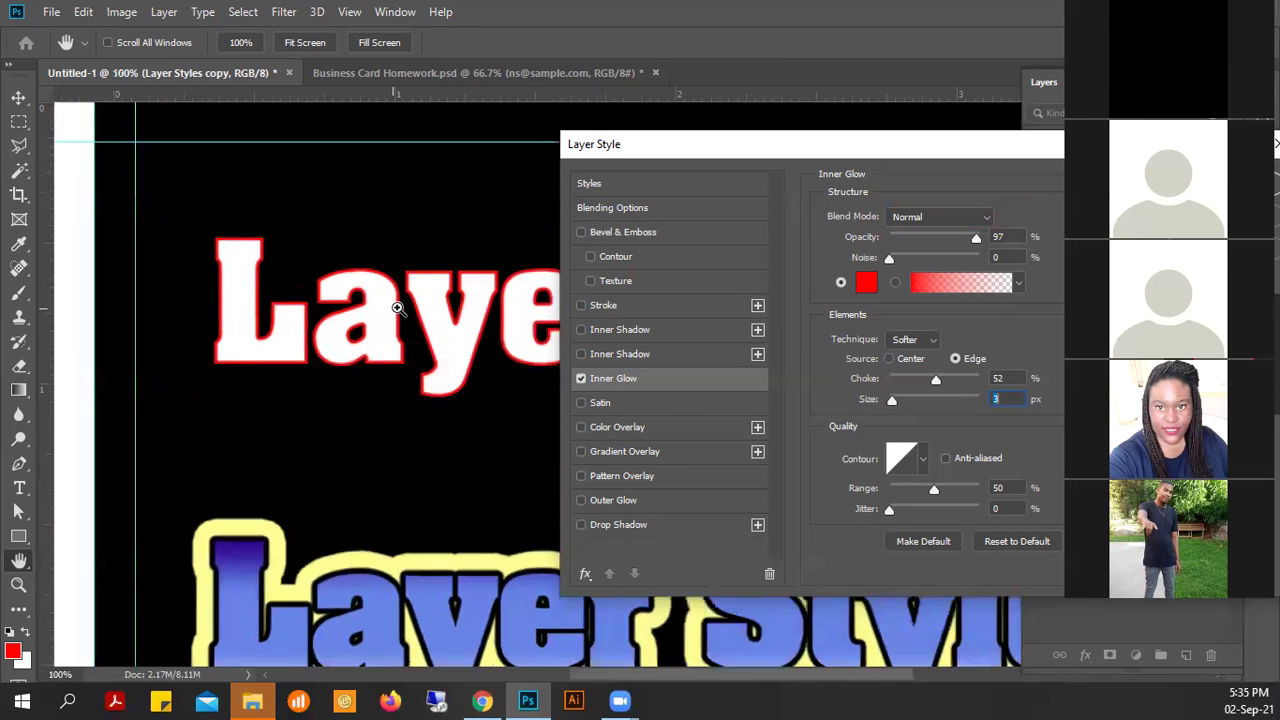
ctrl+click(391, 301)
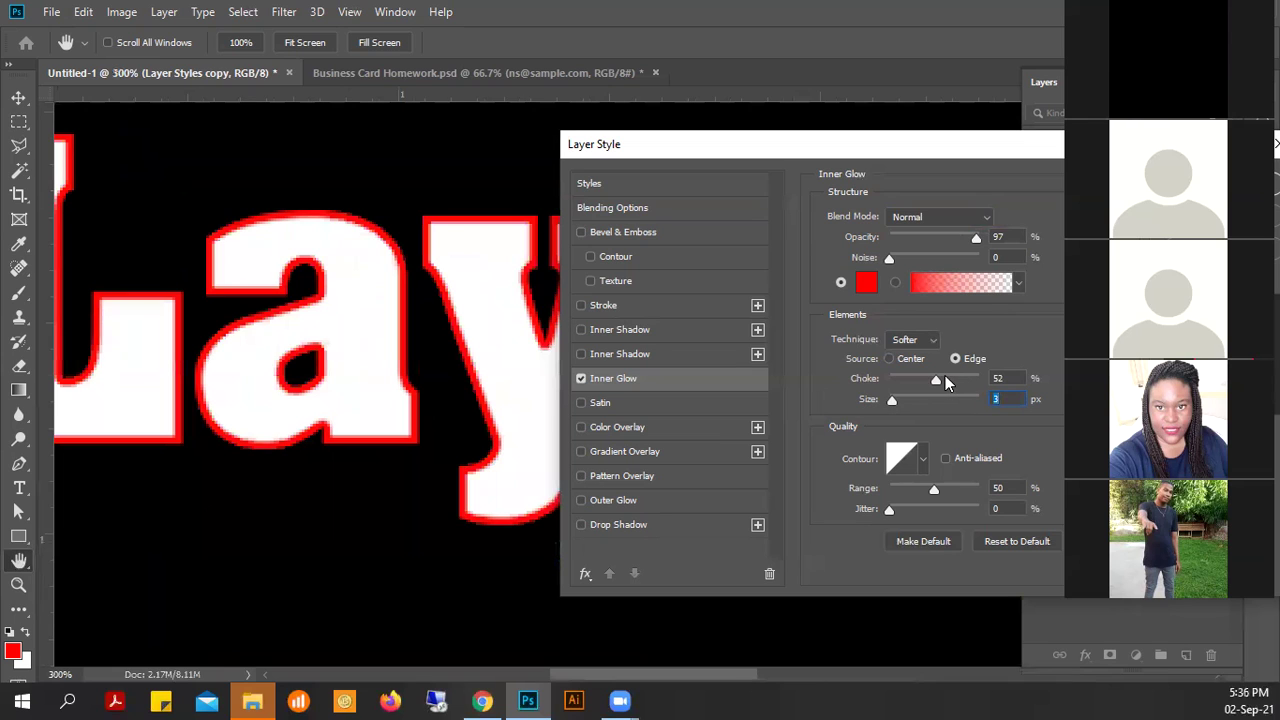
drag(935, 381, 900, 402)
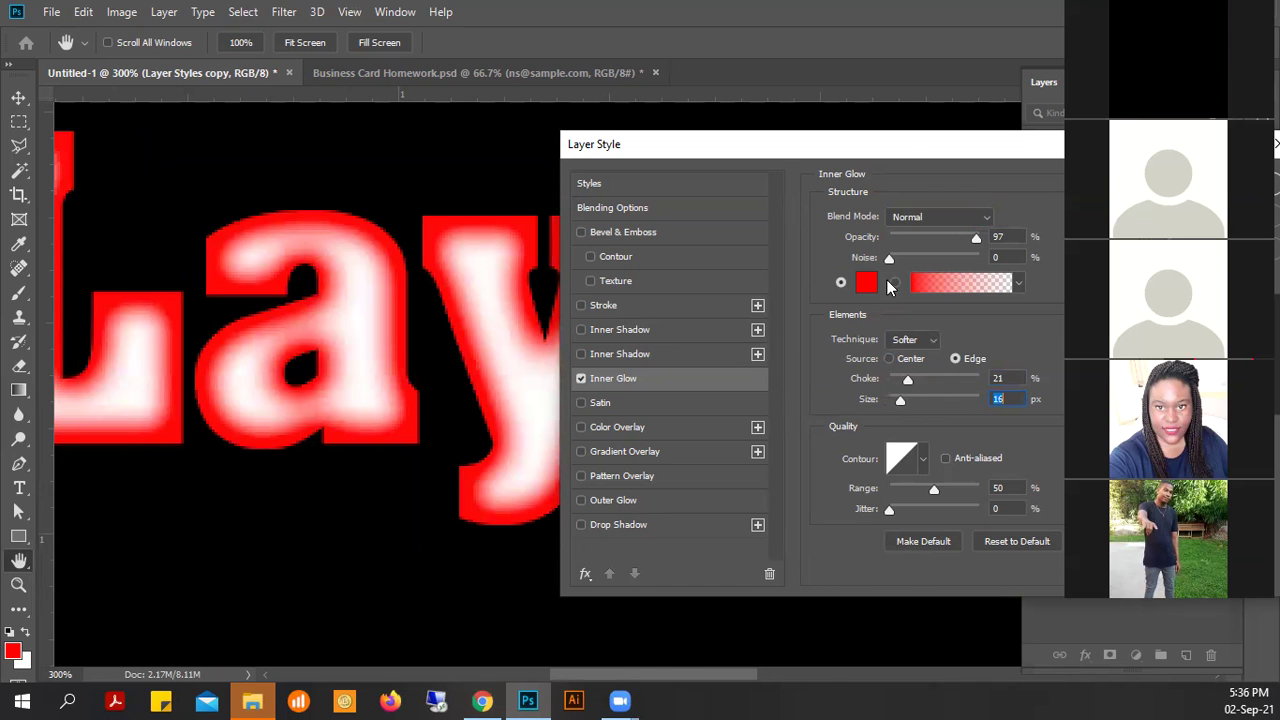
drag(903, 152, 1066, 171)
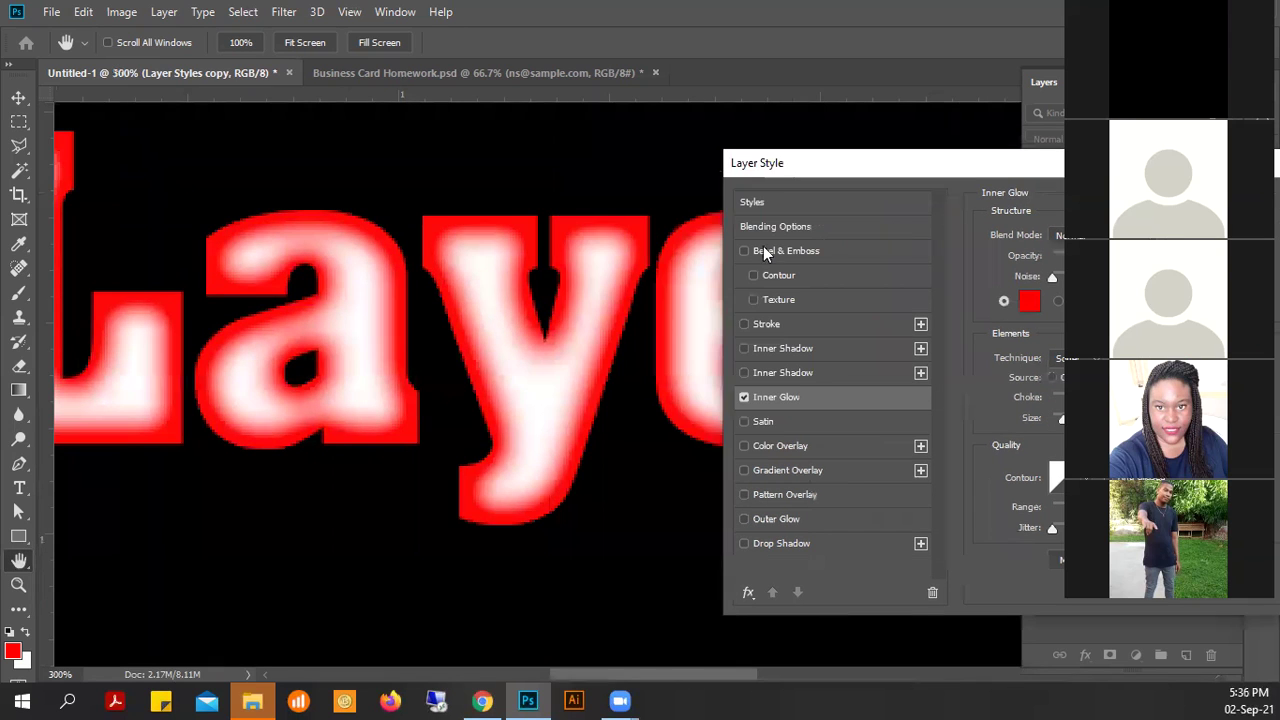
alt+click(469, 297)
alt+click(469, 297)
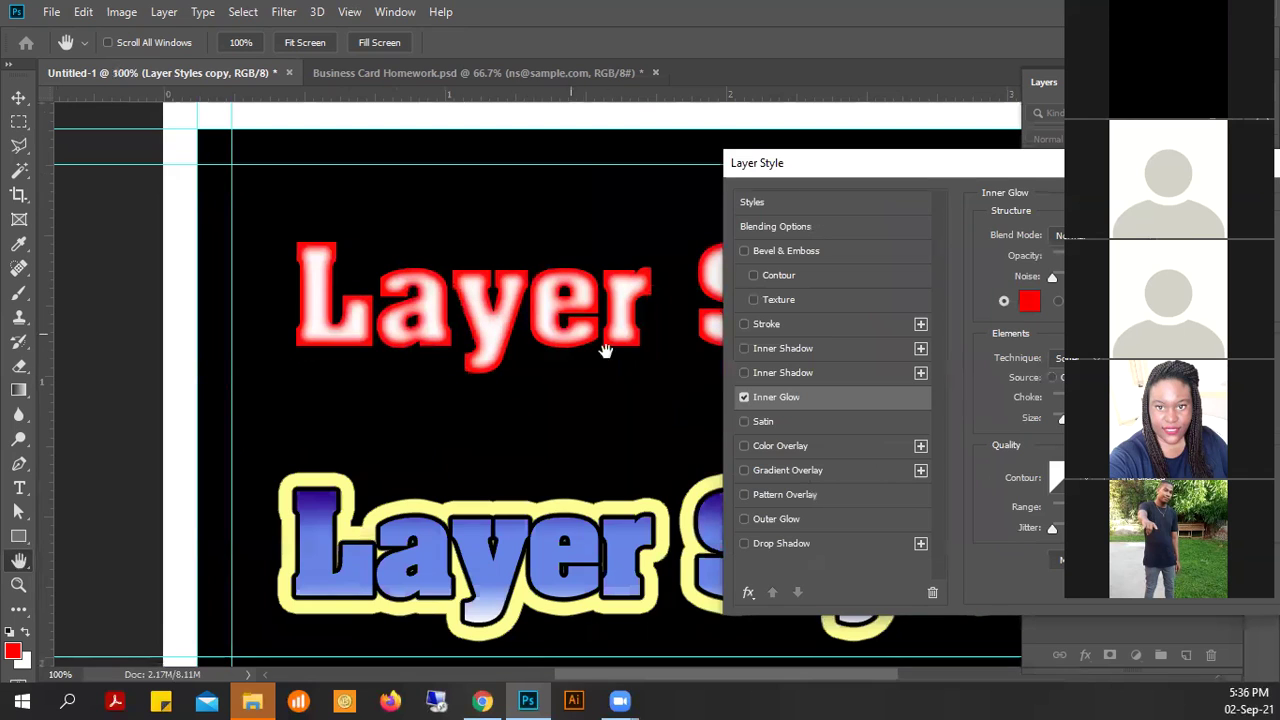
drag(651, 334, 534, 323)
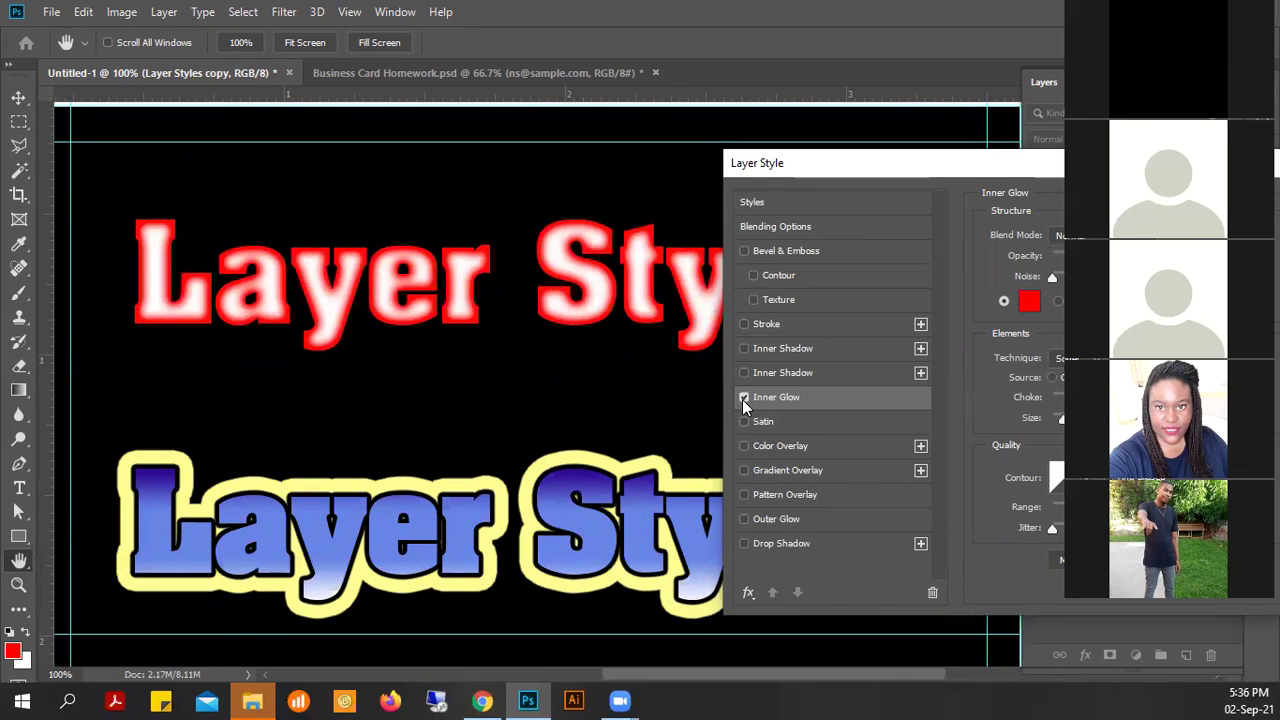
- Turn off Inner Glow, enable Satin on the upper text and show the satin settings
click(743, 398)
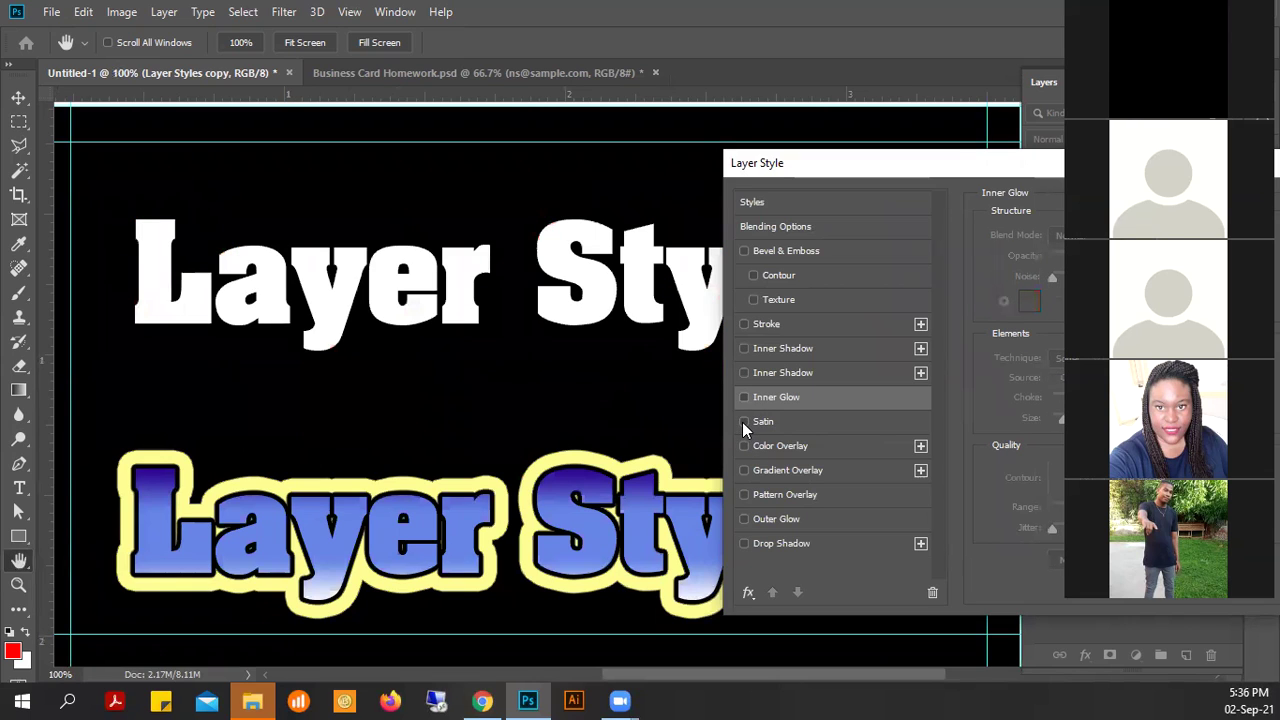
click(743, 421)
click(744, 519)
click(745, 519)
click(762, 422)
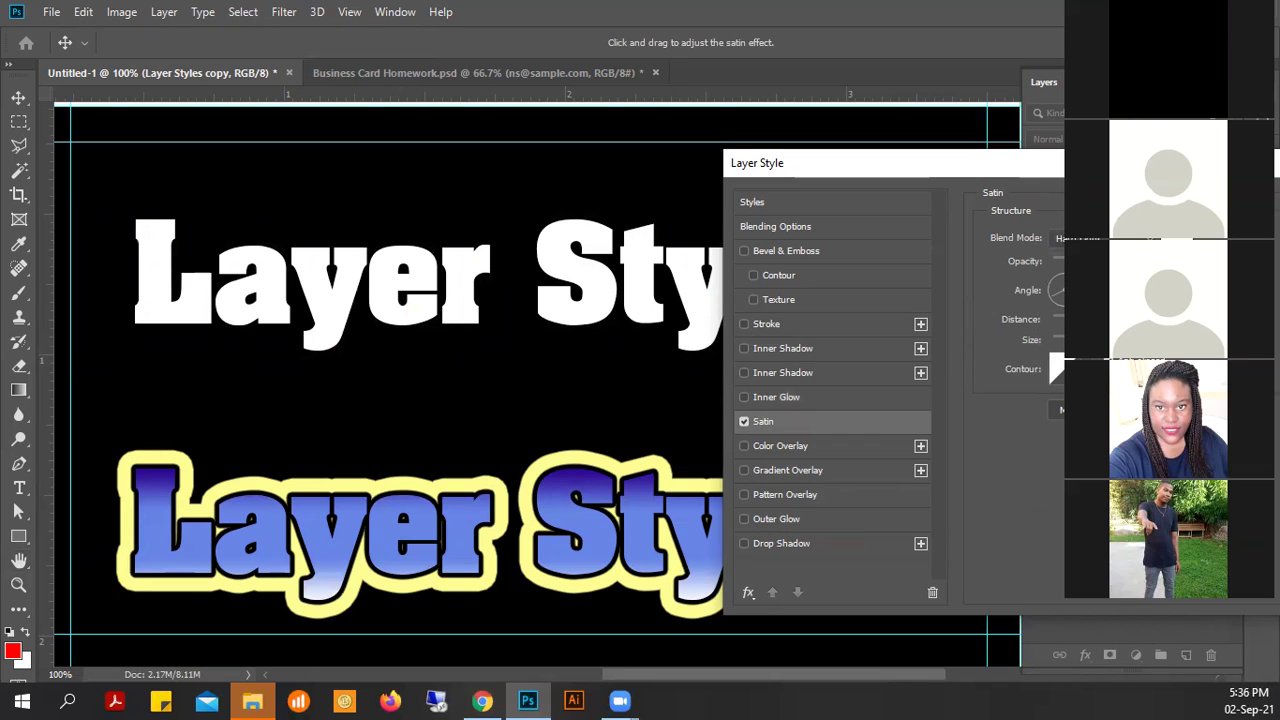
- Set the satin blend mode to Normal and its color to red, ff0000
click(1075, 238)
key(Escape)
click(1063, 240)
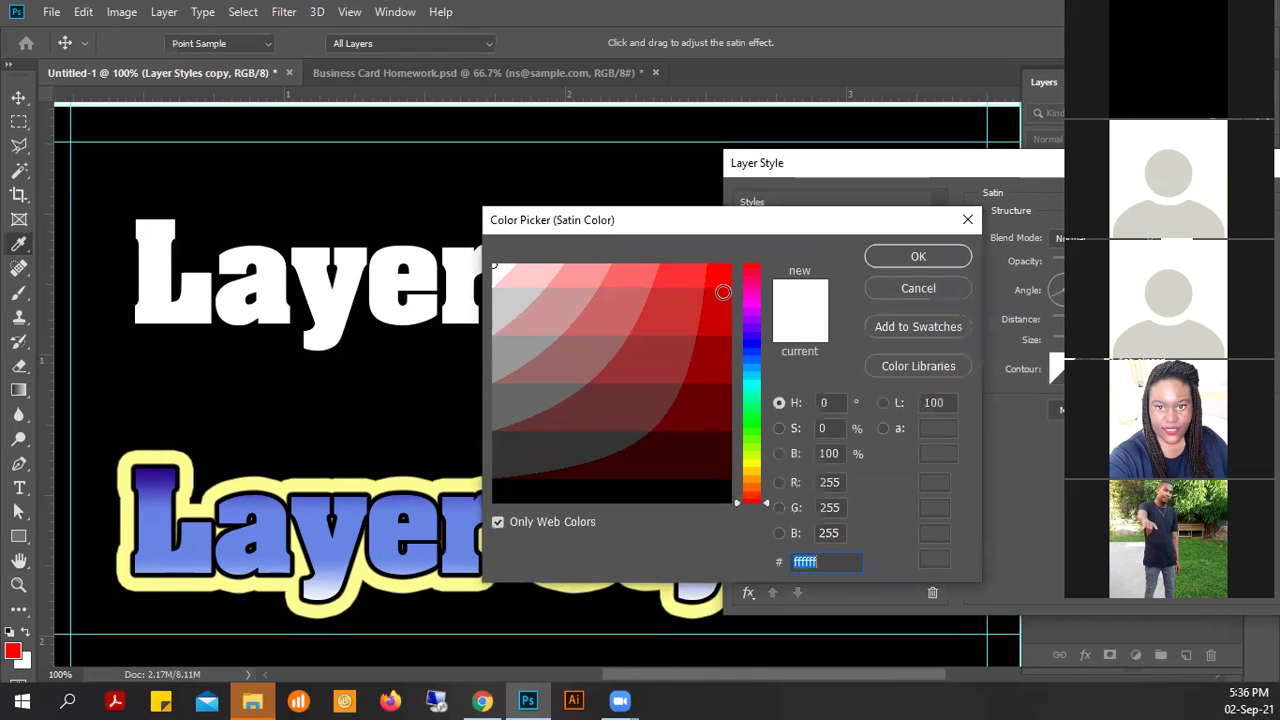
click(719, 283)
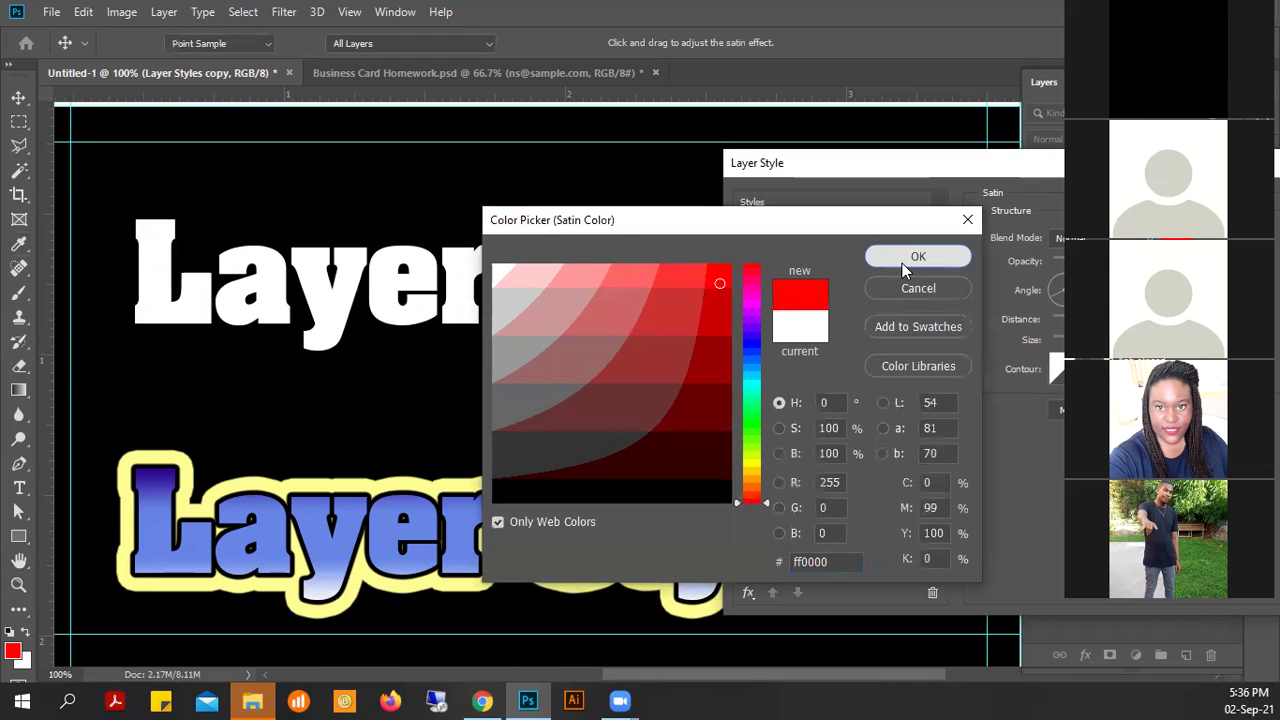
click(905, 262)
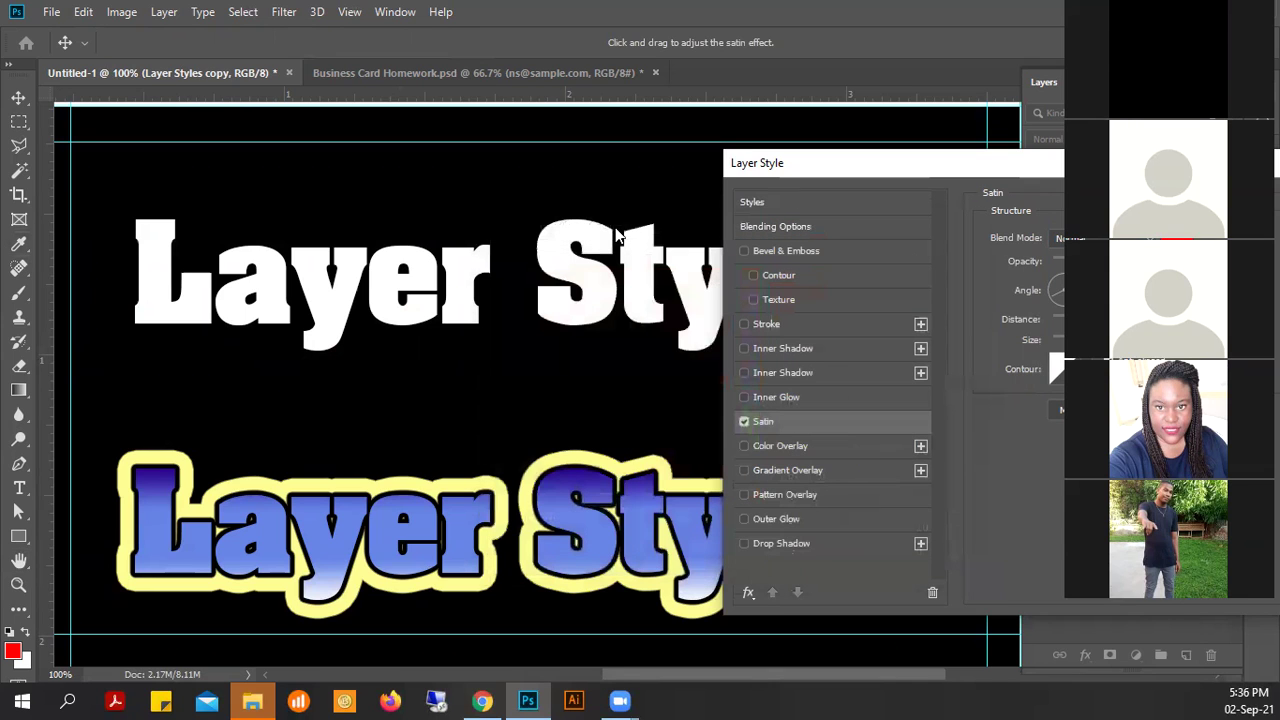
- Set the satin opacity to 100% and distance to 38 px, and apply the rolling, descending slope contour
drag(1005, 162, 548, 240)
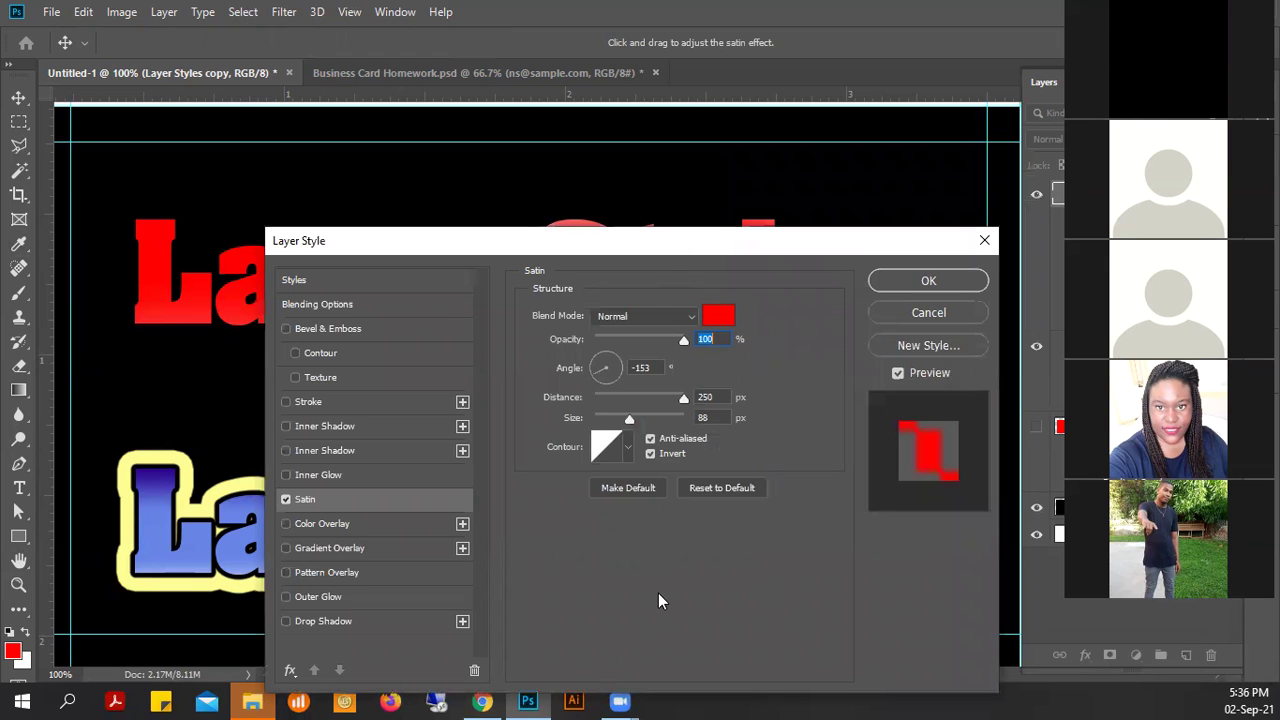
drag(658, 240, 920, 243)
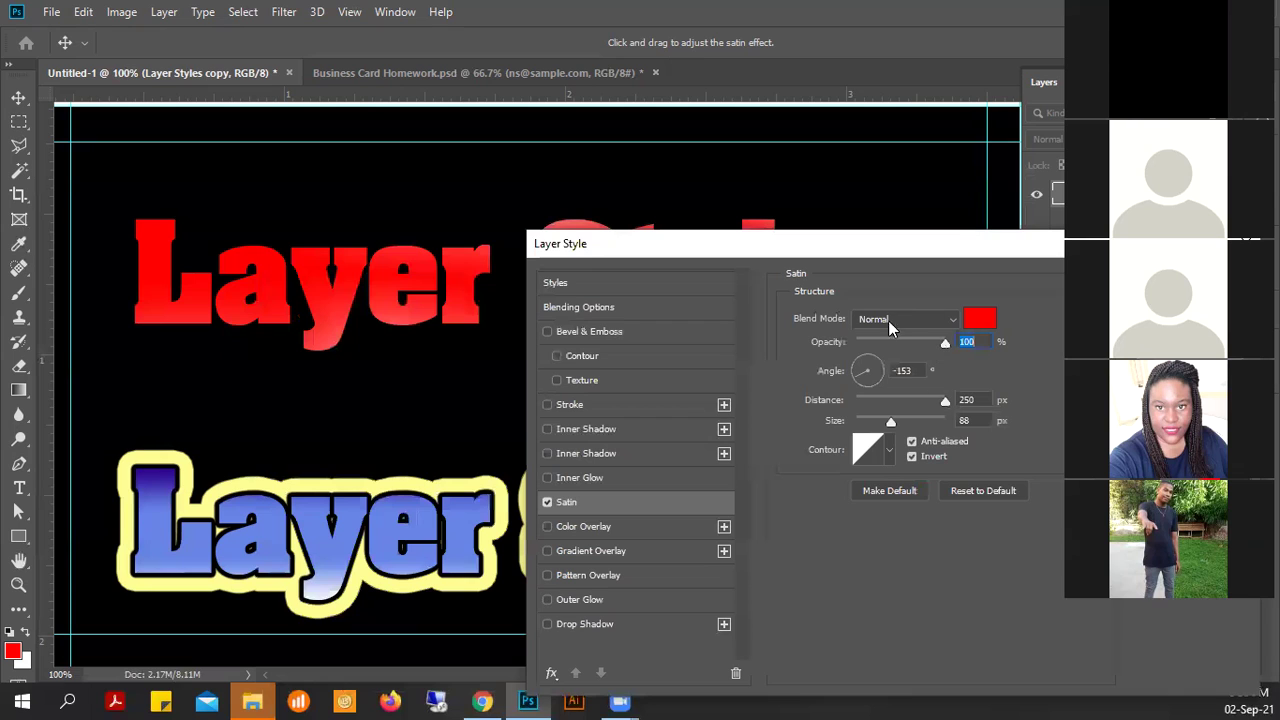
drag(872, 249, 692, 398)
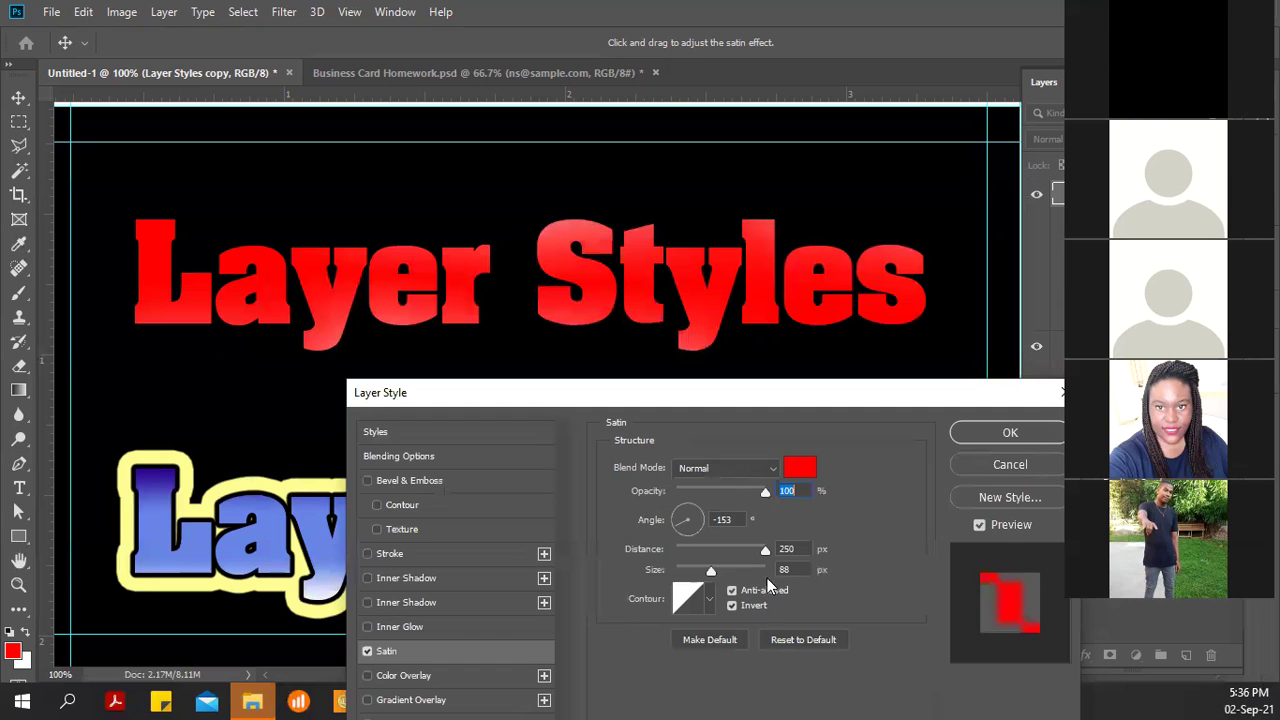
drag(764, 555, 710, 547)
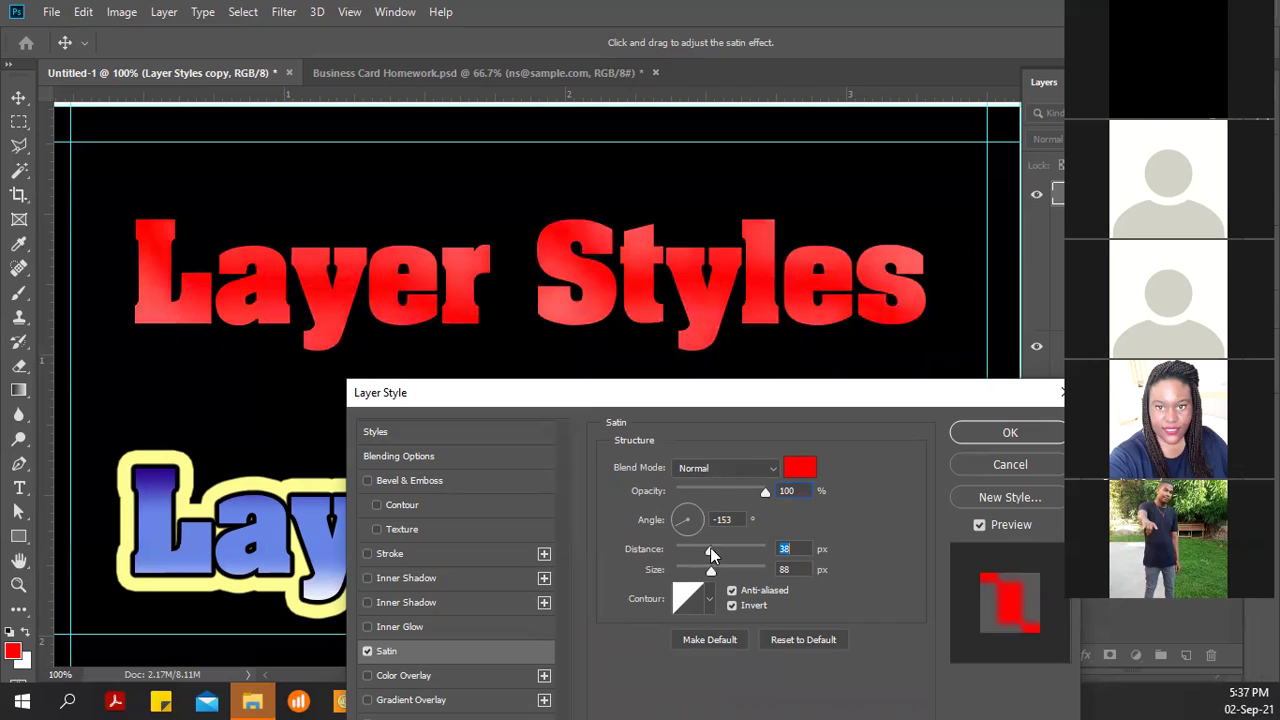
click(708, 603)
click(714, 597)
click(686, 597)
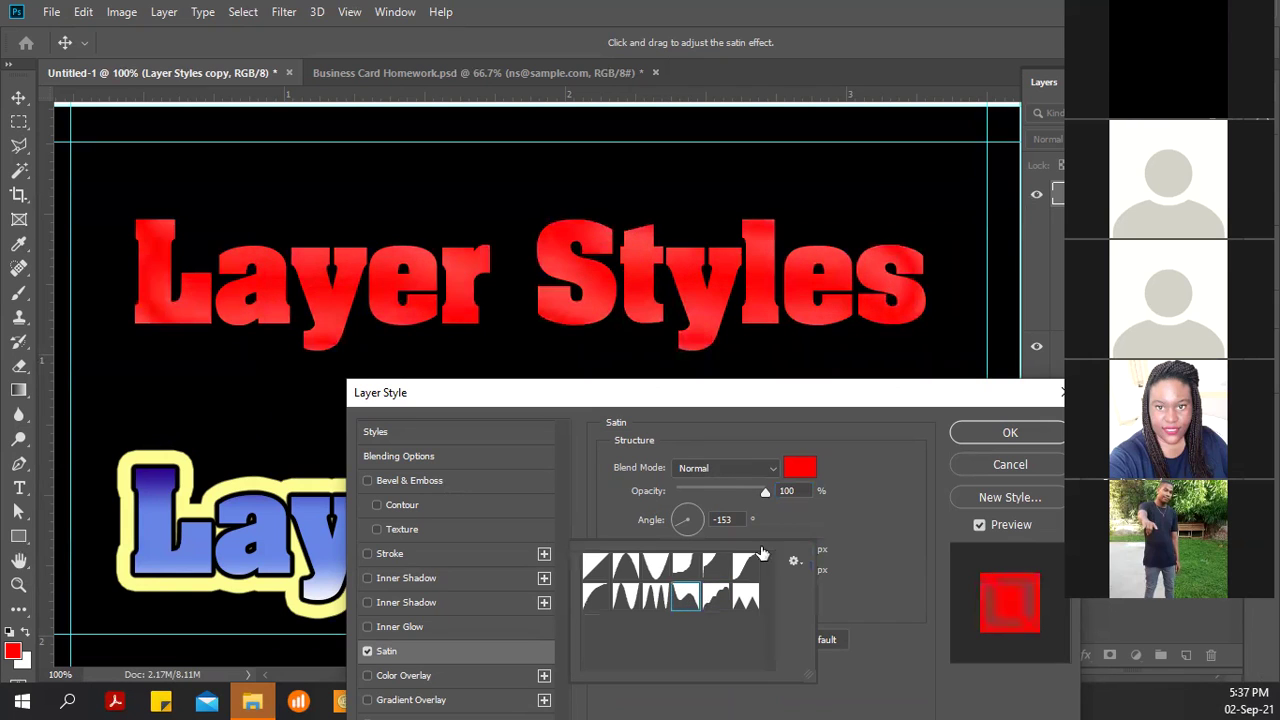
- Change the satin blend mode to Multiply, with a 250 px distance, 128 px size and 141° angle
click(761, 471)
click(750, 476)
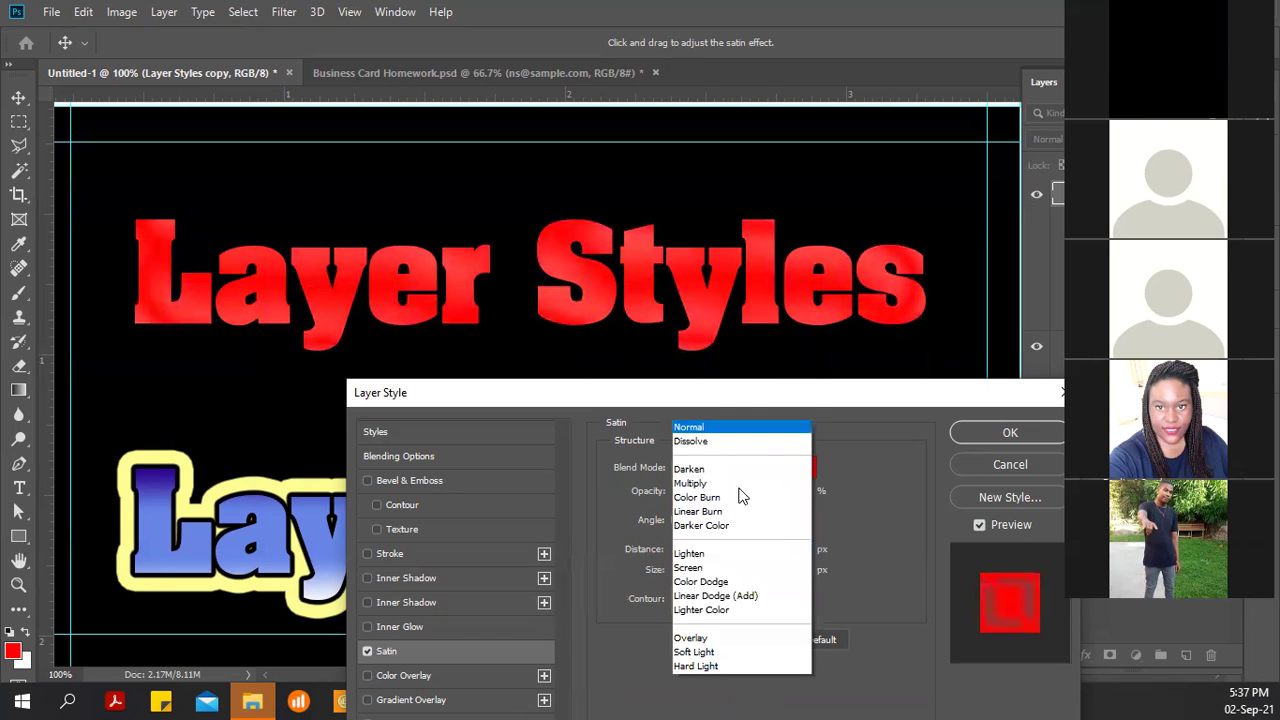
click(718, 289)
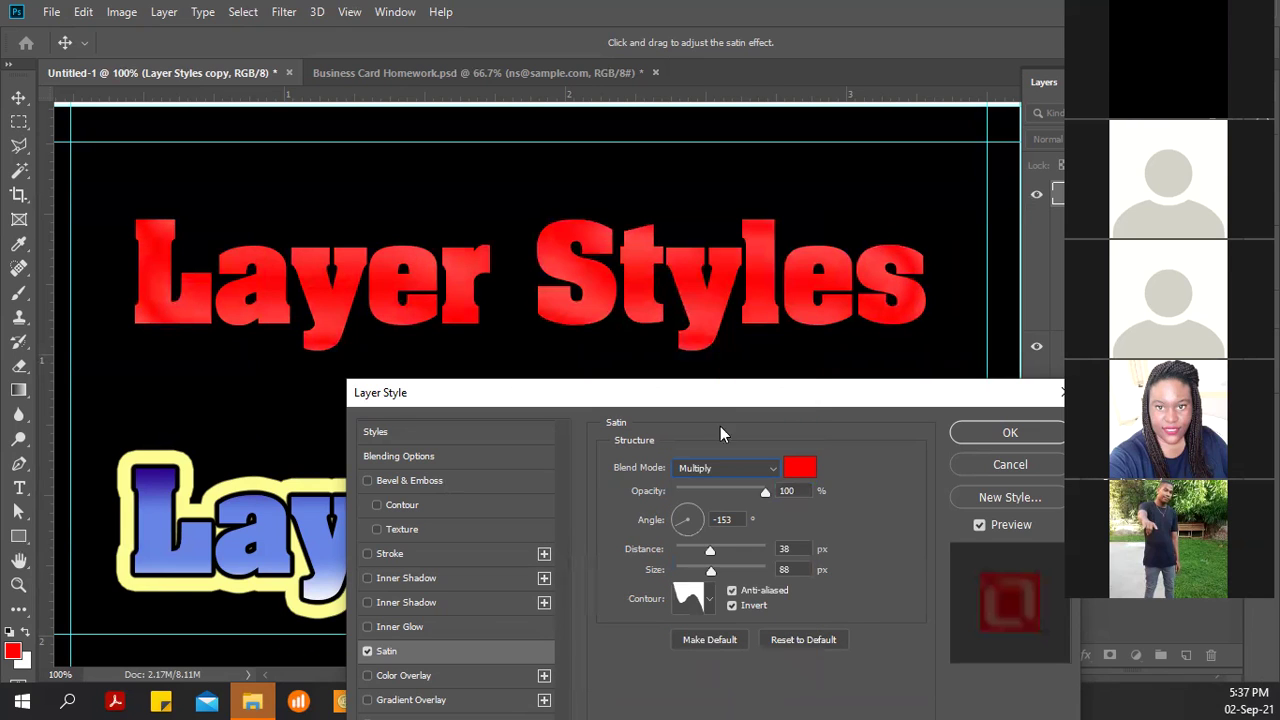
mouse_move(709, 556)
mouse_down()
mouse_move(681, 551)
mouse_move(770, 538)
mouse_move(697, 568)
mouse_move(725, 568)
mouse_up()
click(786, 548)
mouse_move(700, 516)
mouse_down()
mouse_move(686, 519)
mouse_move(690, 538)
mouse_move(679, 512)
mouse_up()
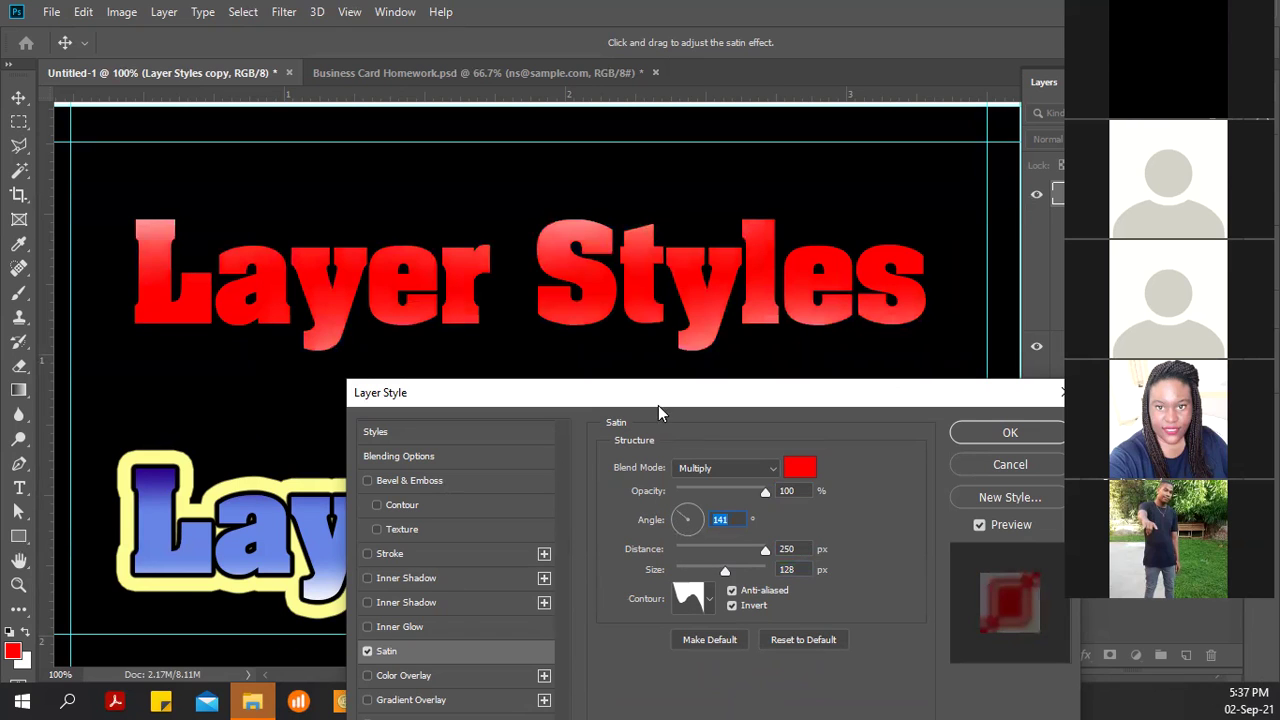
- Turn off Satin on the upper text, enable Color Overlay and show its settings
click(367, 651)
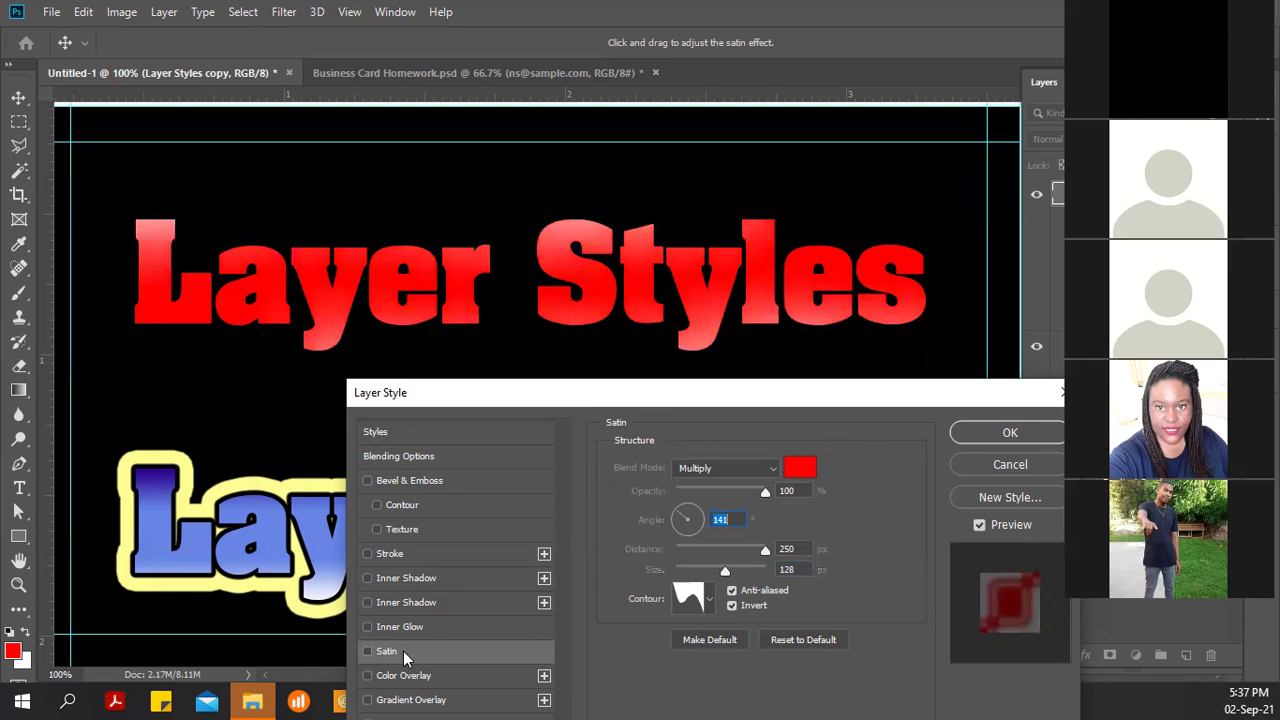
drag(688, 398, 1071, 127)
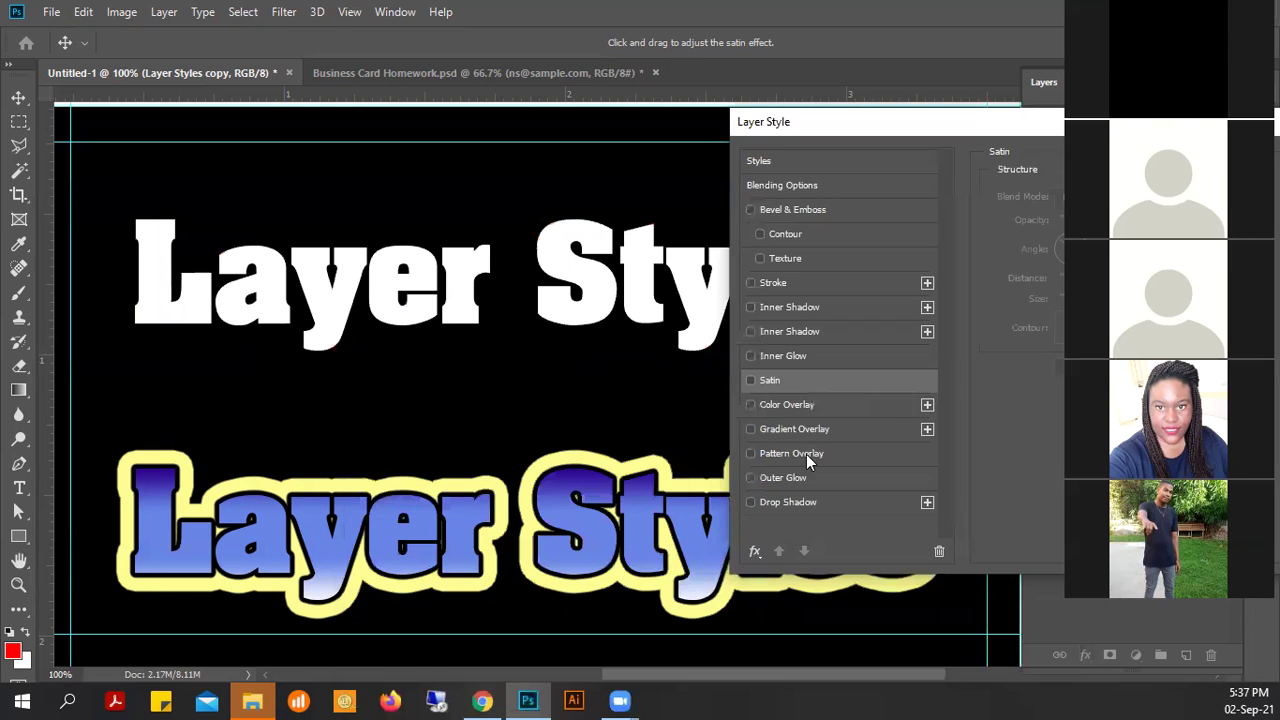
click(751, 404)
click(785, 402)
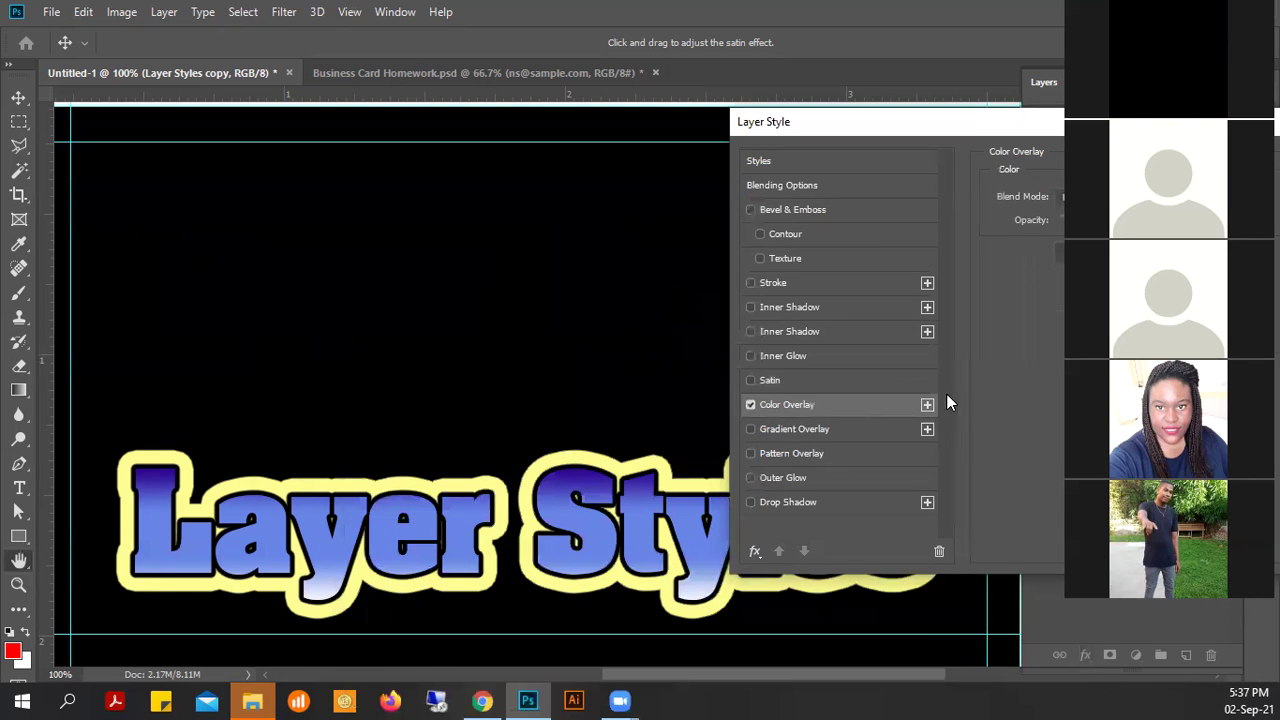
- Set the overlay color to red, ff0000, and move the layer style dialog below the upper text
click(1194, 197)
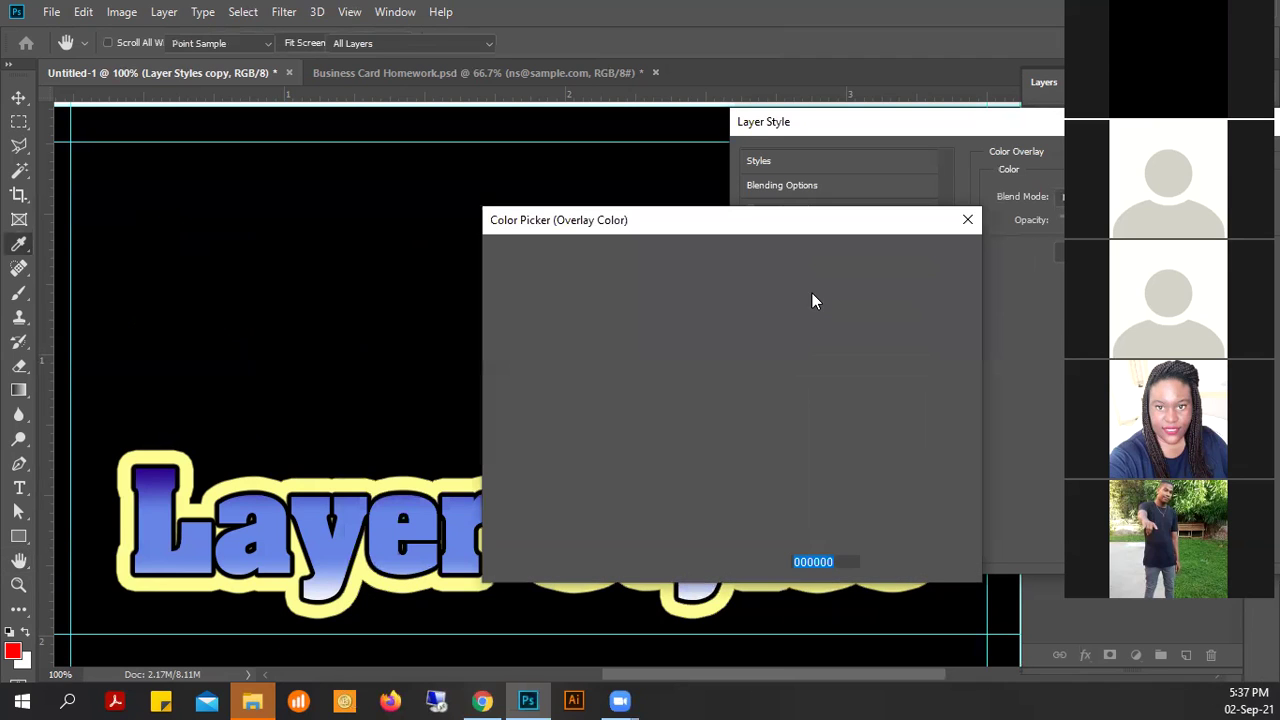
text(ff0000)
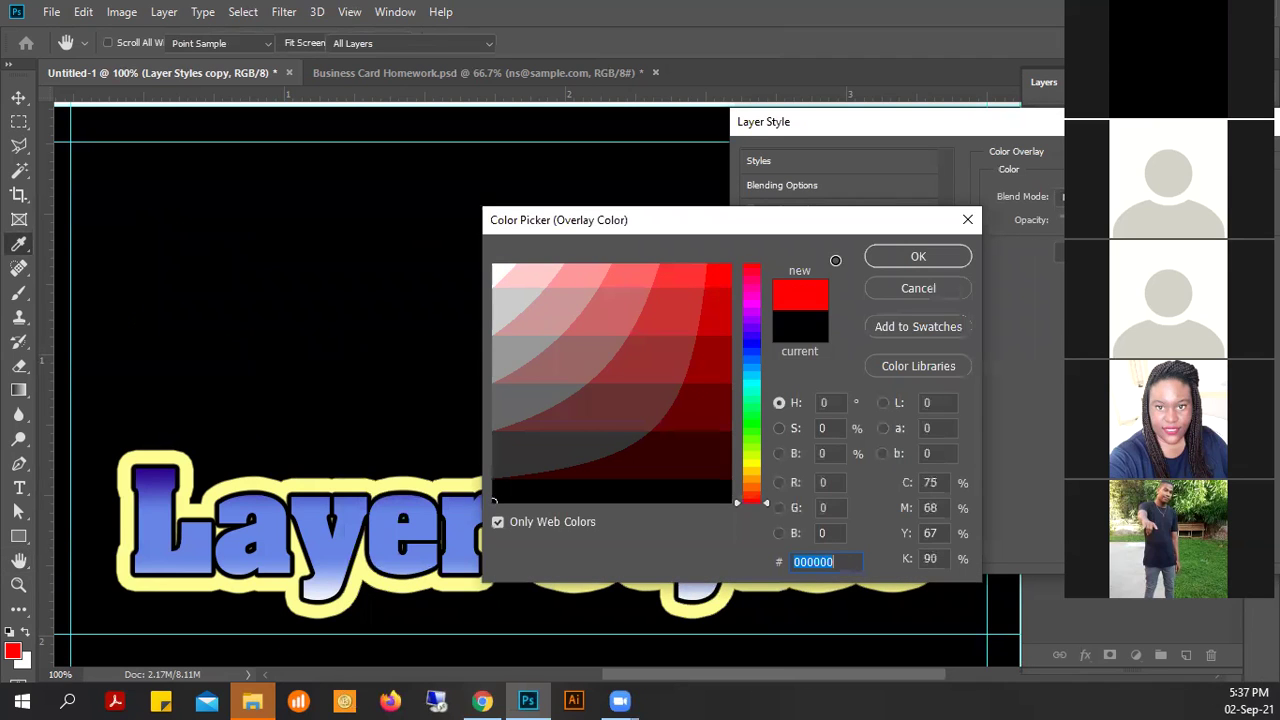
click(902, 284)
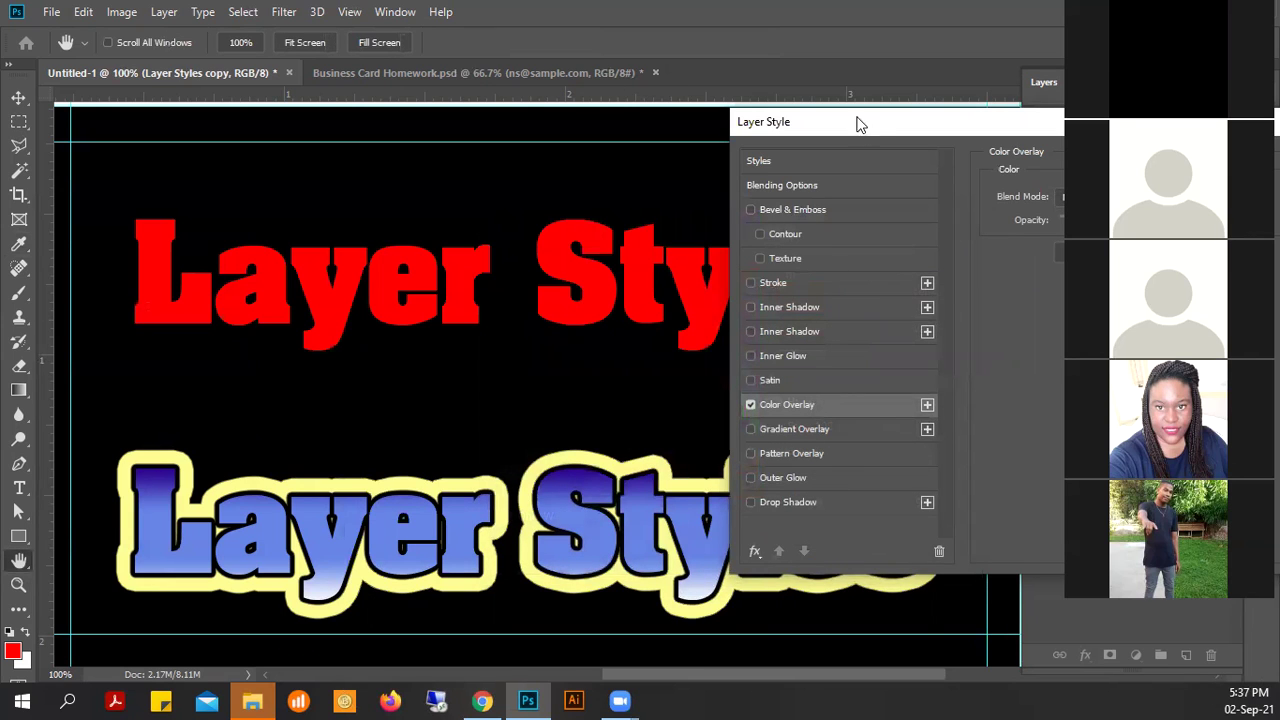
drag(866, 126, 392, 401)
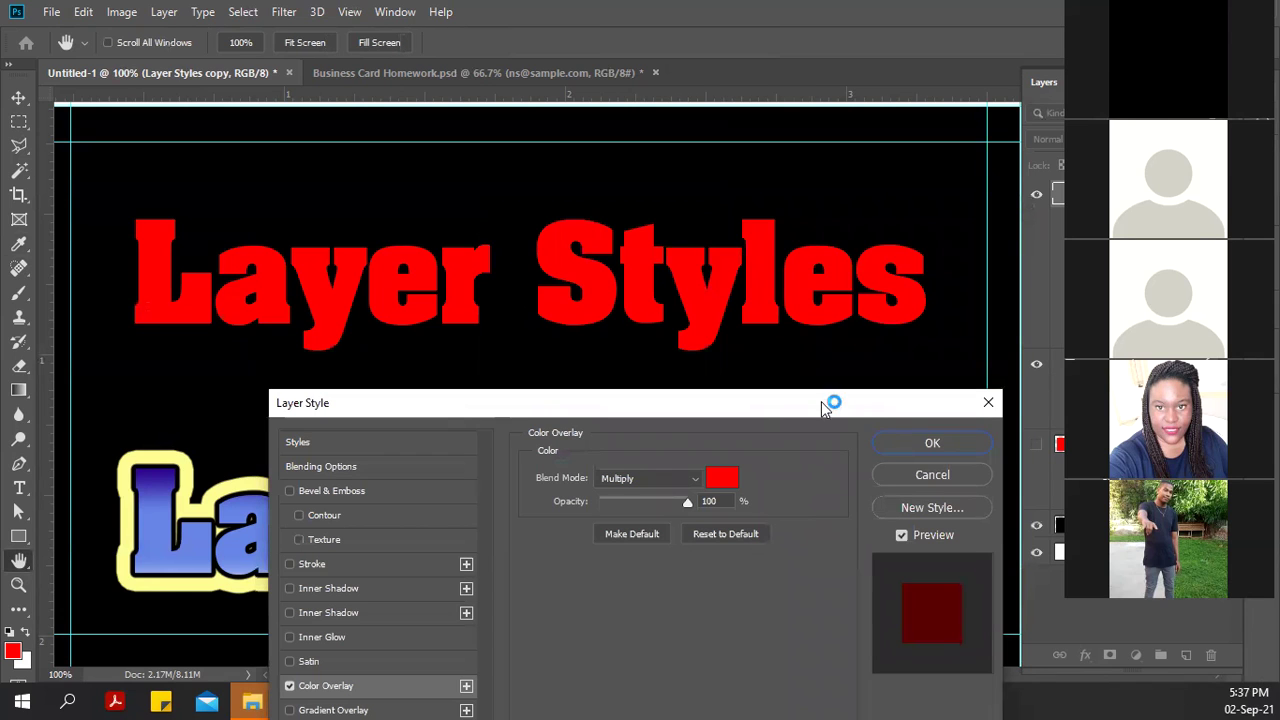
- Set the color overlay's blend mode to Normal
click(692, 480)
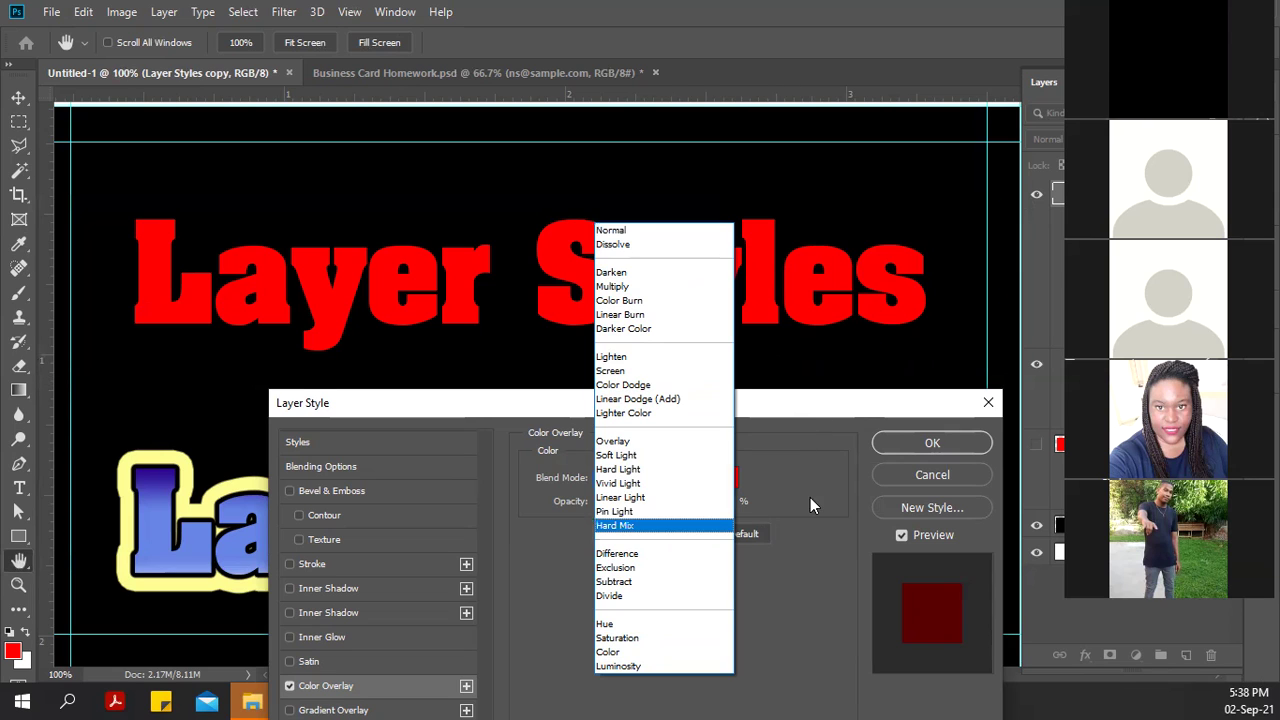
click(810, 497)
click(650, 477)
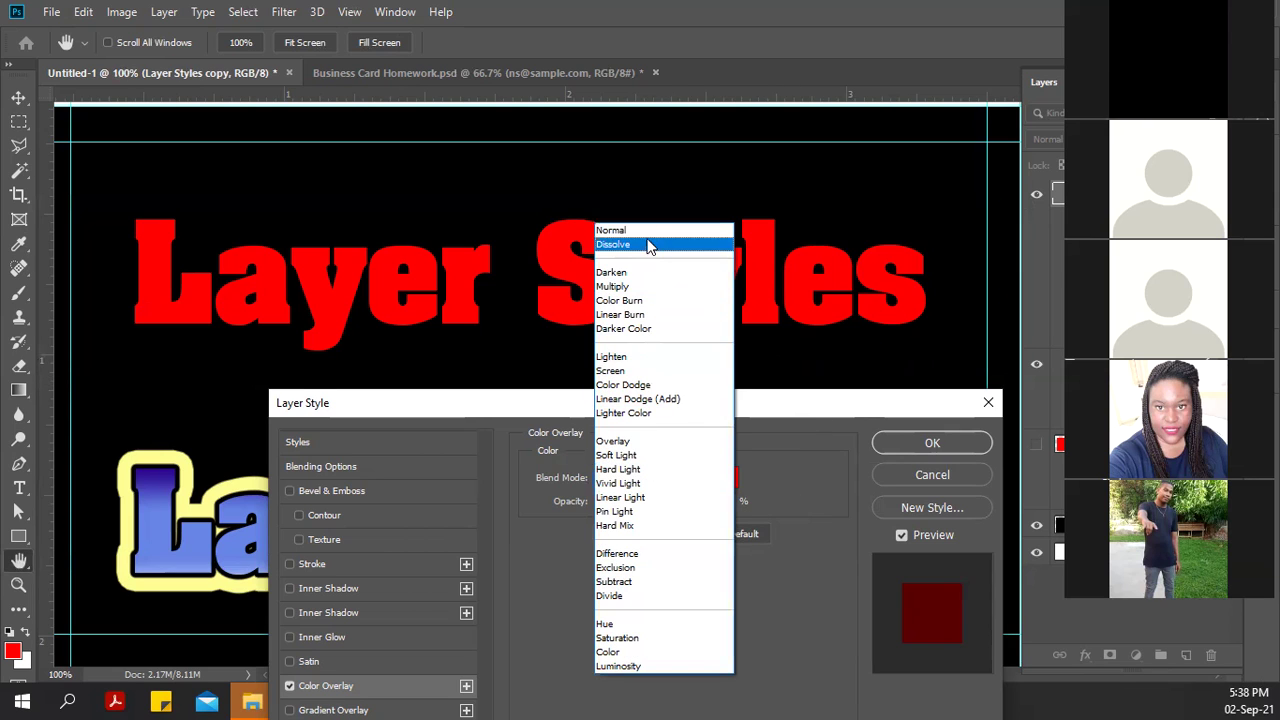
click(648, 231)
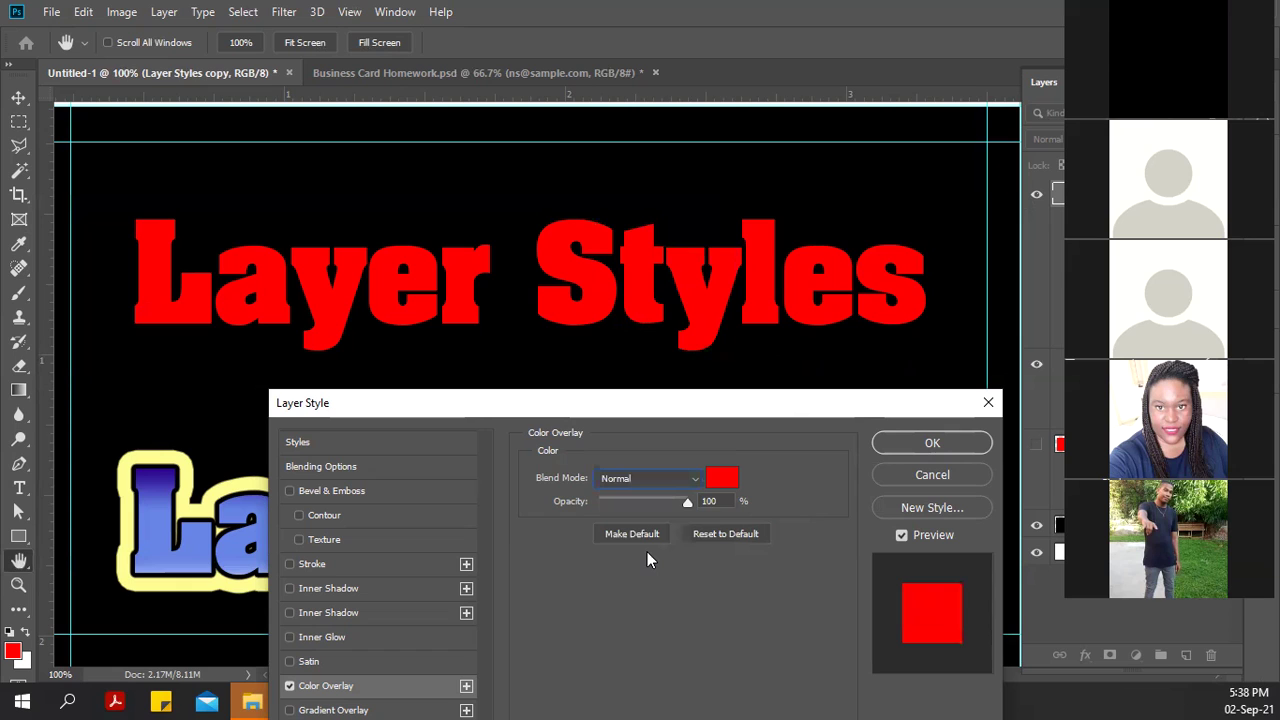
- Step through the color overlay's blend modes to preview them on the upper text, then return to Normal
key(Down)
key(Down)
key(Down)
key(Down)
key(Down)
key(Down)
key(Down)
key(Down)
key(Down)
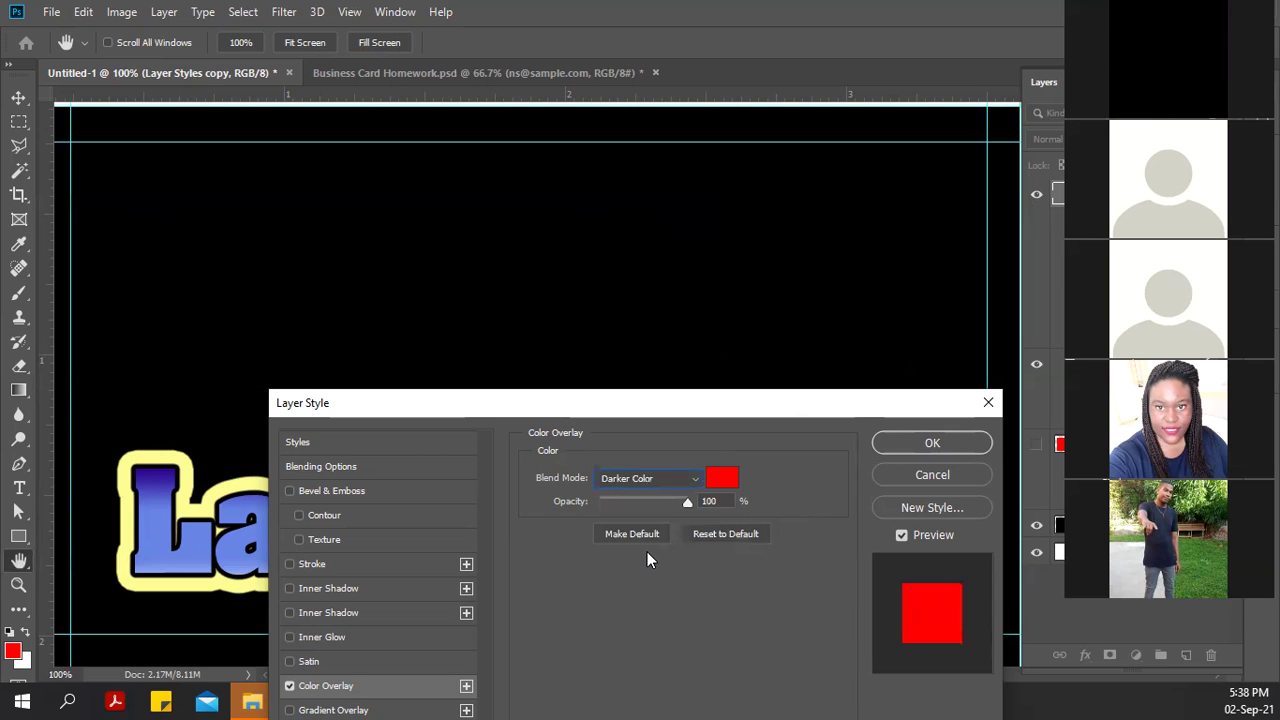
key(Down)
key(Down)
key(Down)
key(Down)
key(Down)
key(Down)
key(Down)
key(Down)
key(Down)
key(Down)
key(Down)
key(Down)
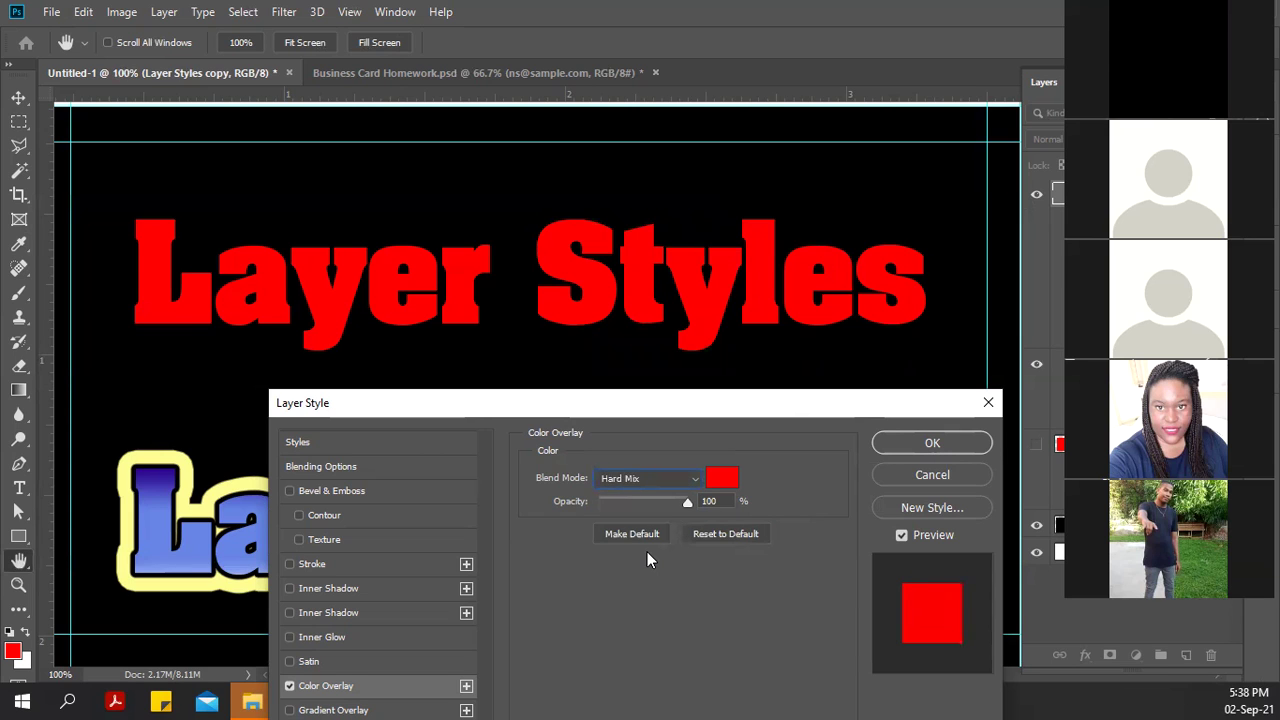
key(Down)
key(Down)
key(Down)
key(Down)
key(Down)
key(Up)
key(Up)
key(Up)
key(Up)
key(Up)
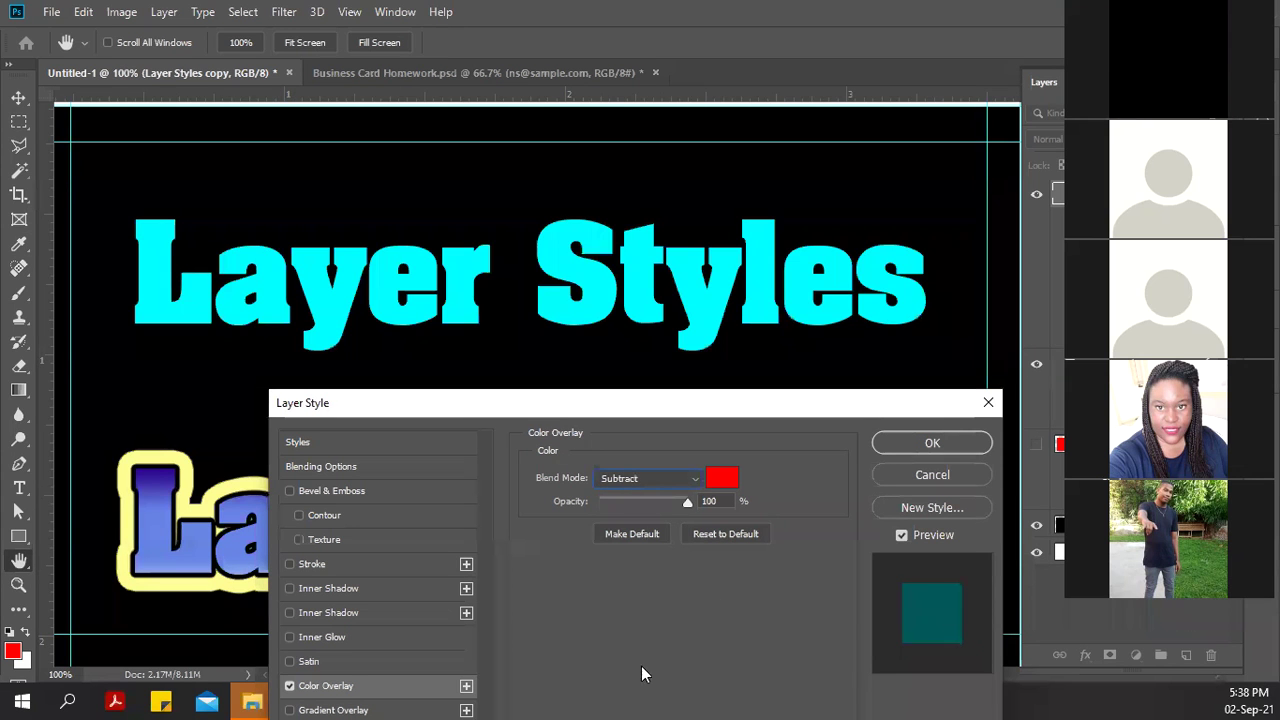
click(688, 477)
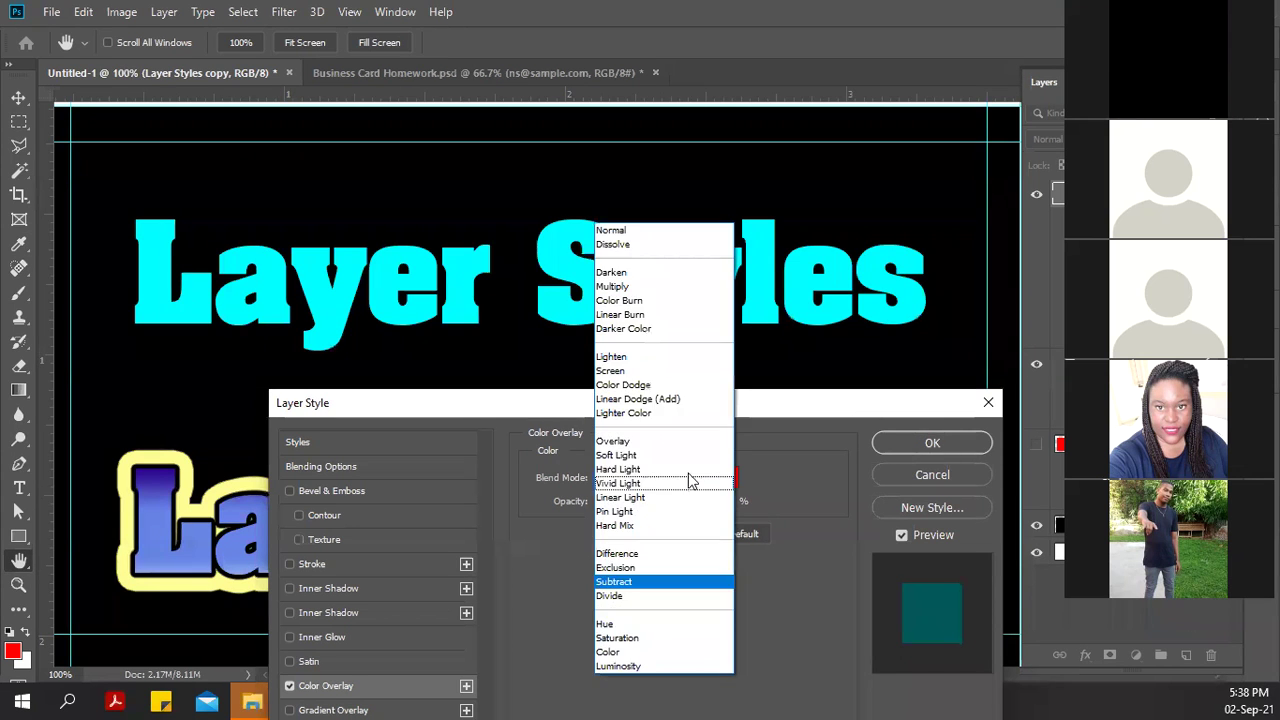
click(628, 232)
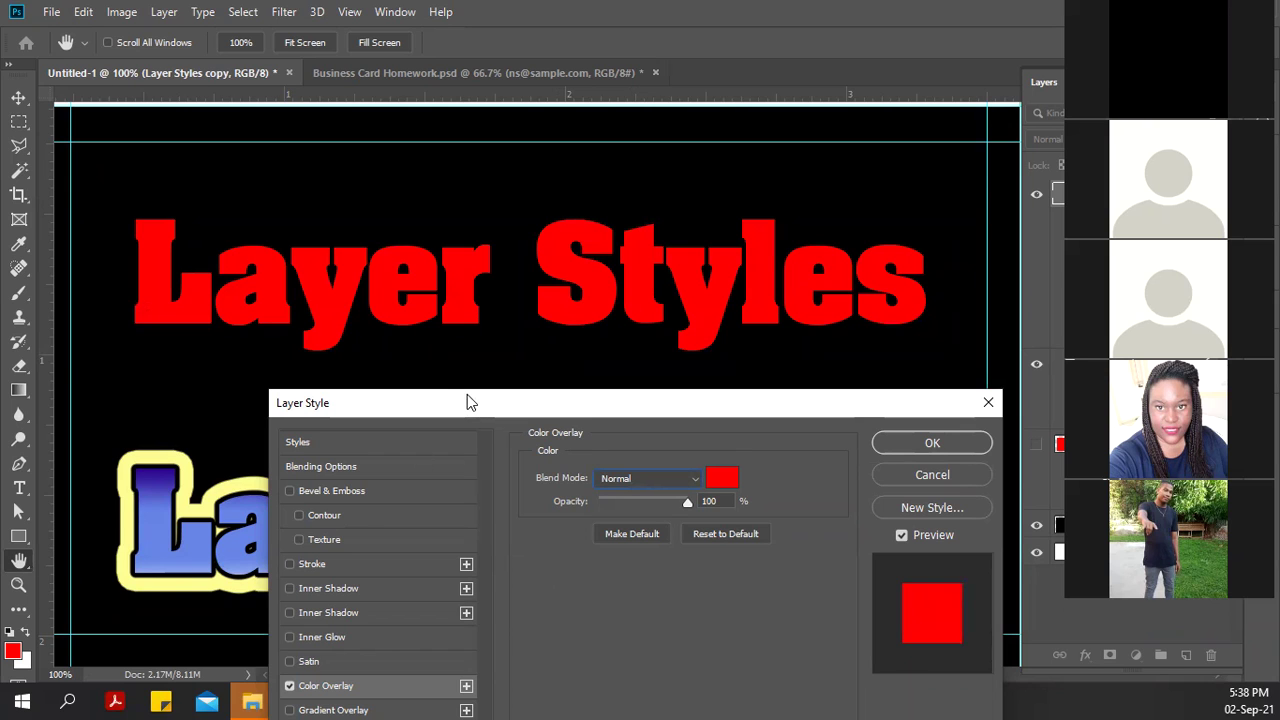
- Turn off Color Overlay, enable Gradient Overlay on the upper text and show its settings
drag(474, 402, 751, 150)
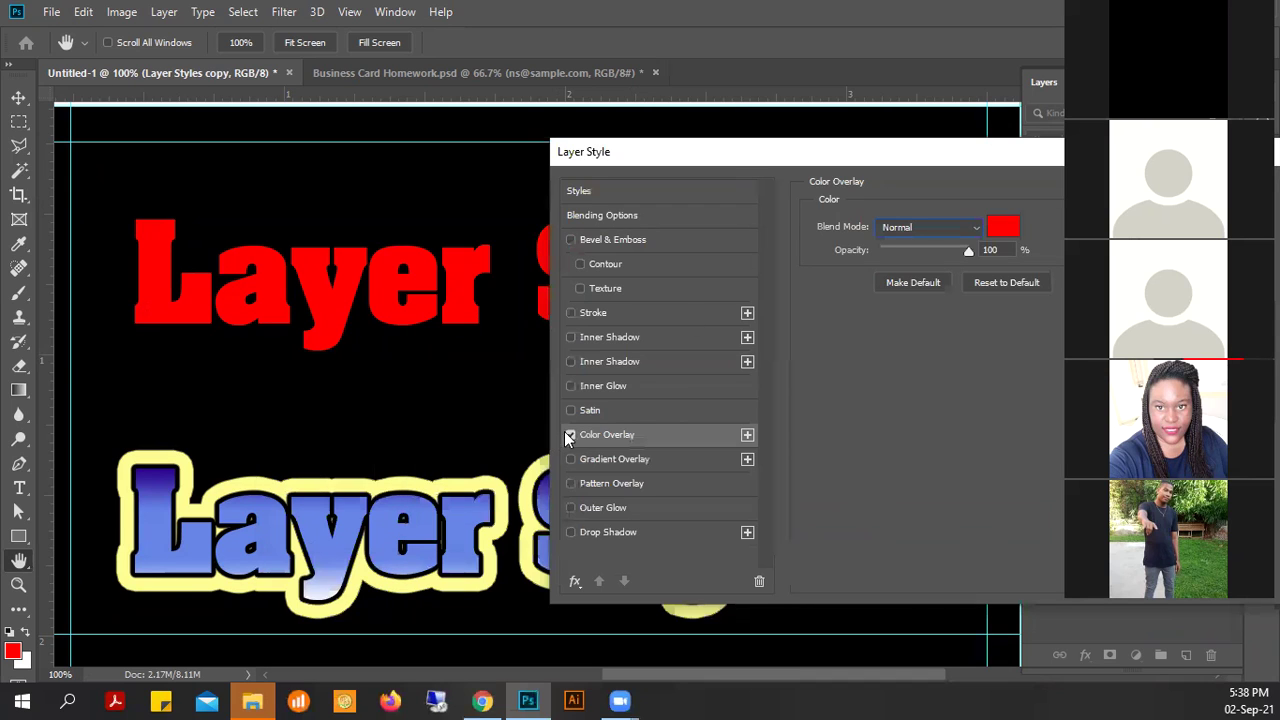
click(572, 436)
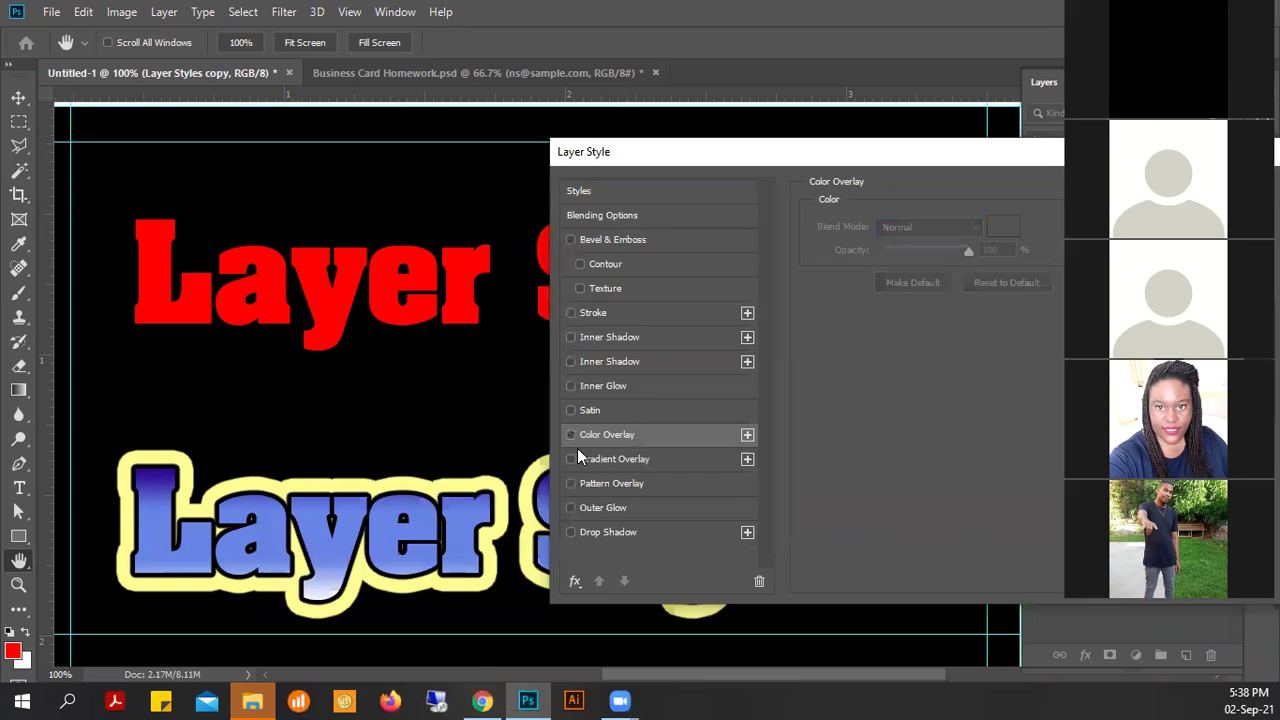
click(570, 458)
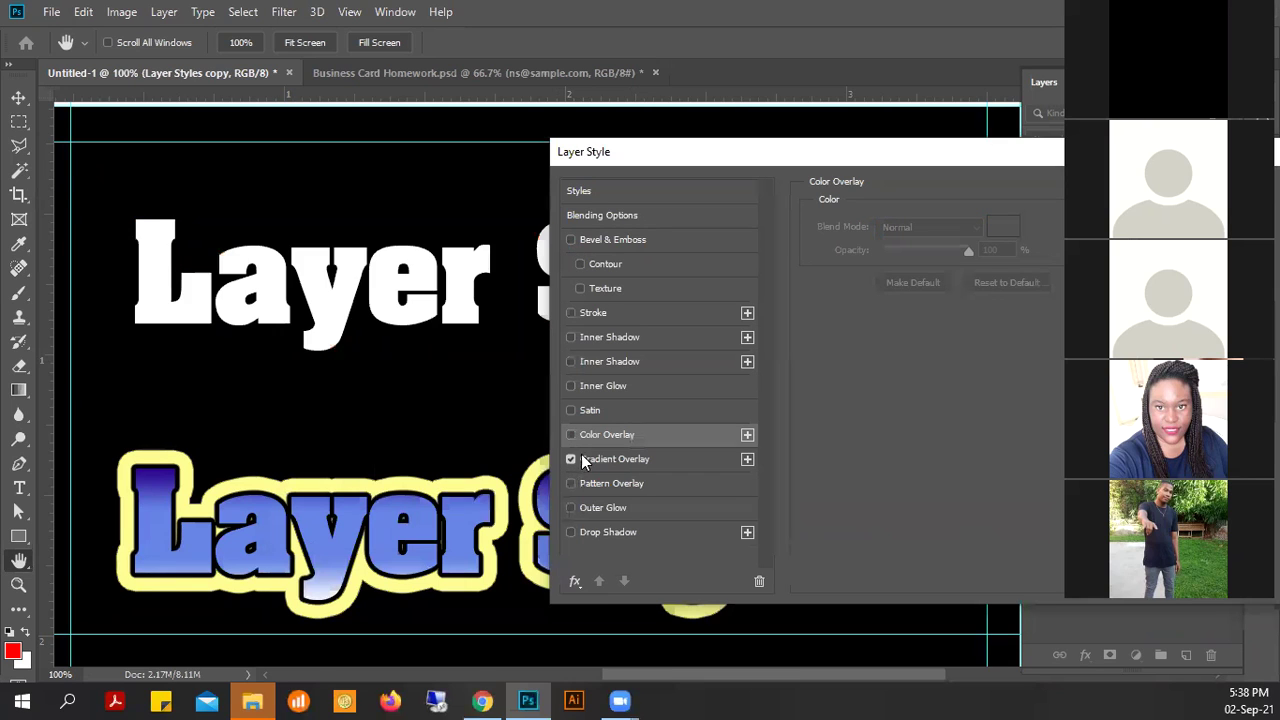
click(633, 459)
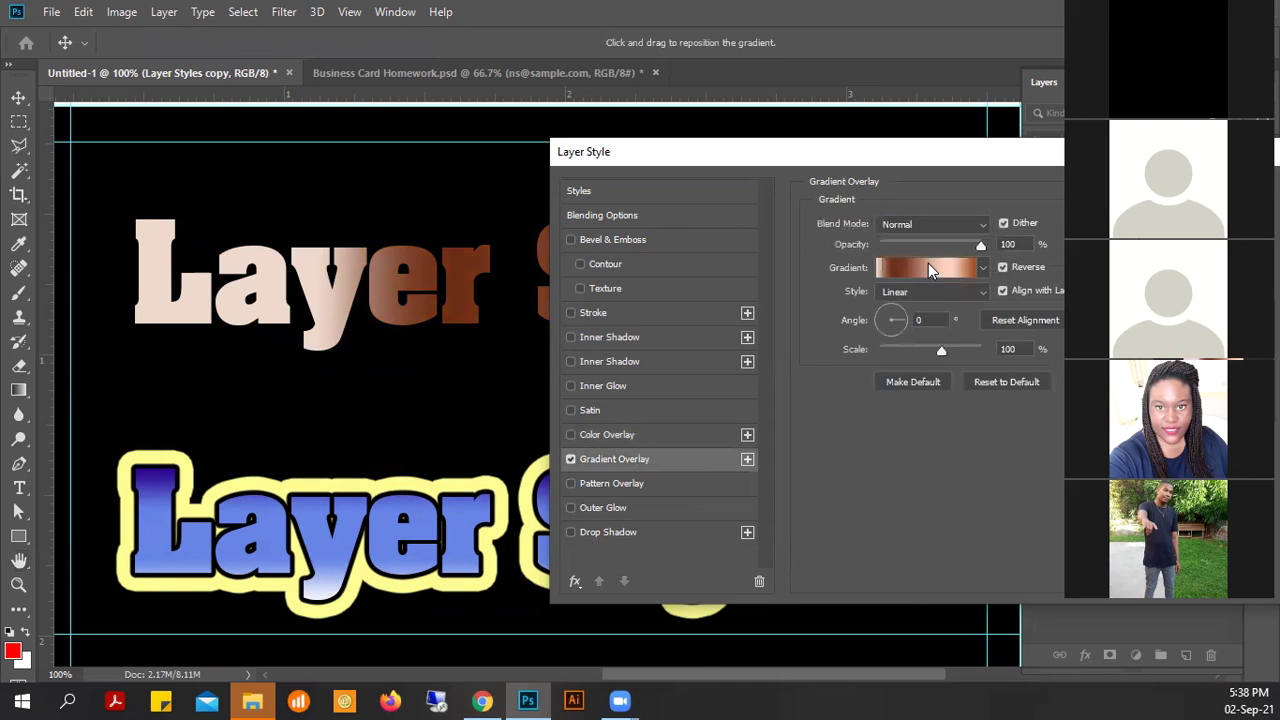
- Apply the Red, Green preset gradient to the overlay and move the layer style dialog clear of the upper text
click(928, 264)
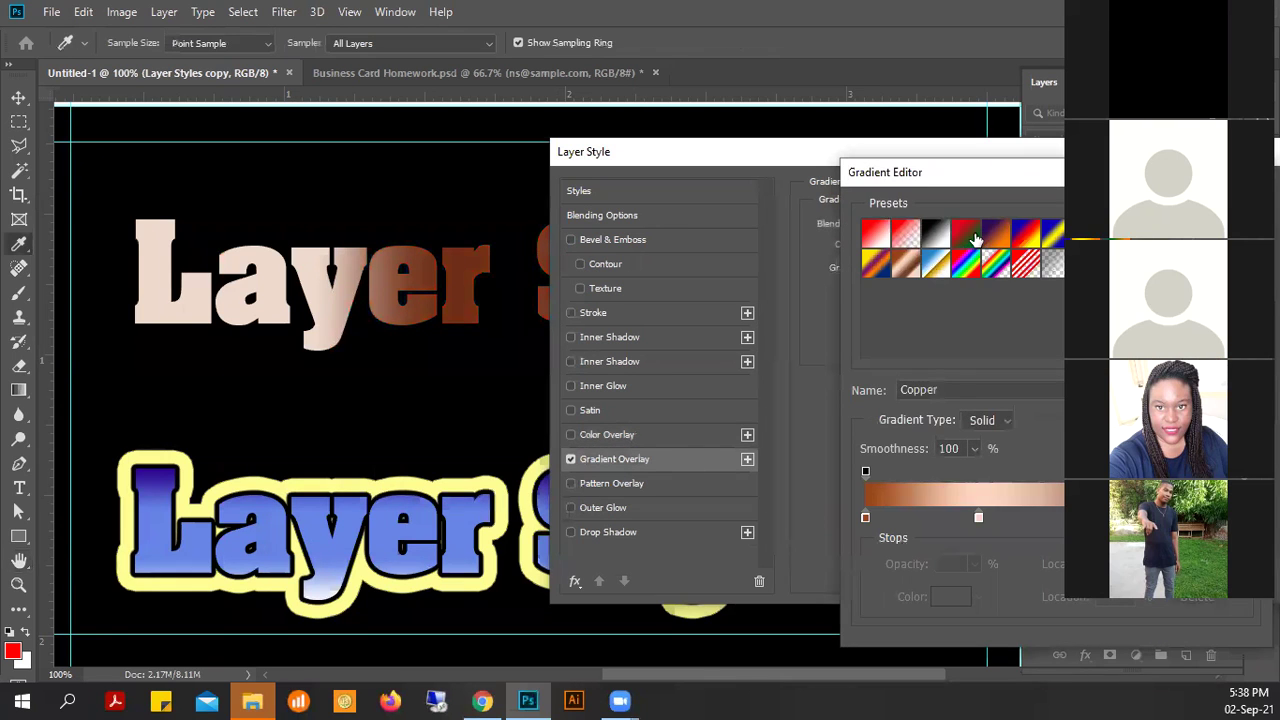
click(972, 237)
drag(897, 175, 779, 197)
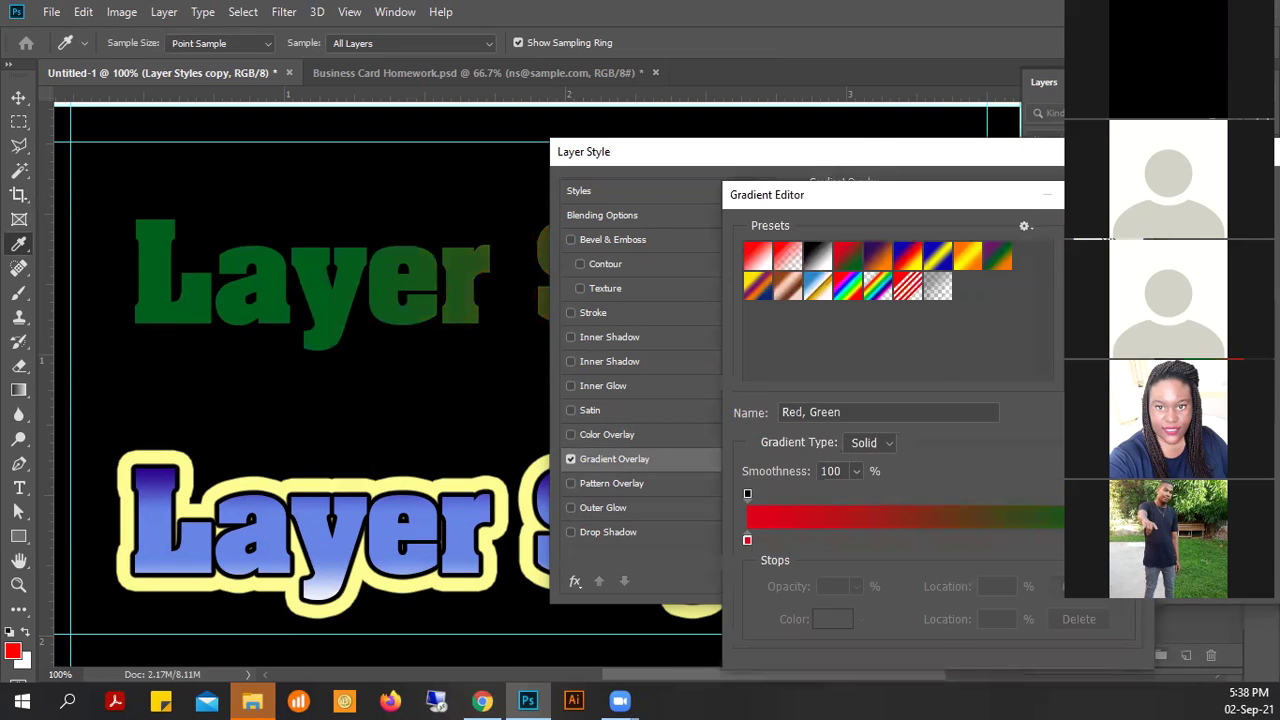
key(Return)
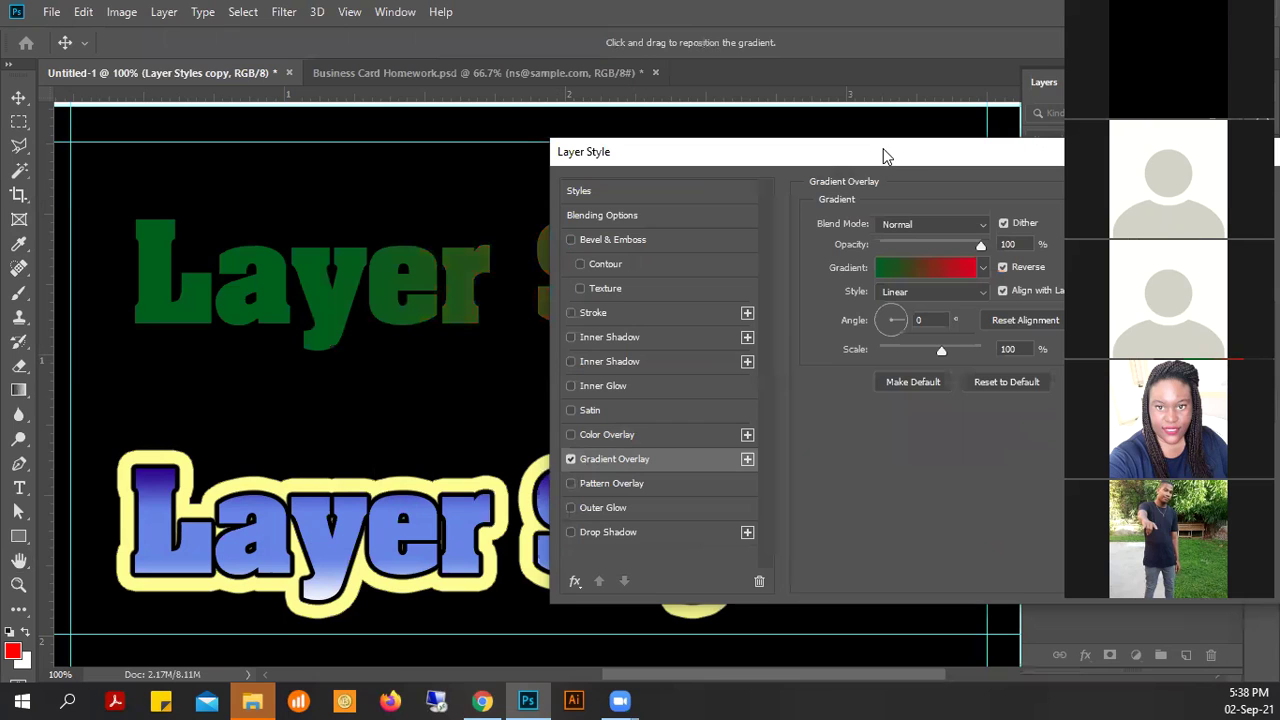
drag(890, 160, 506, 422)
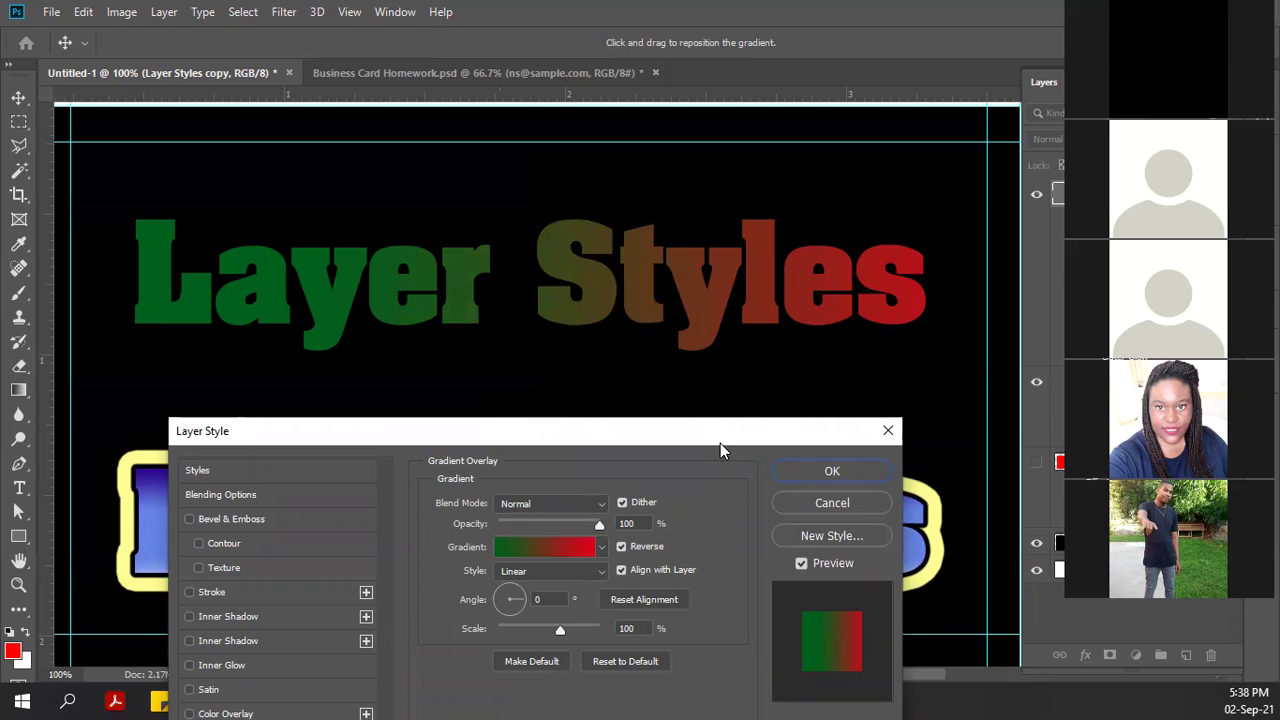
- Look through the blend modes and preset gradients available for the gradient overlay, keeping the current choices
drag(728, 434, 775, 410)
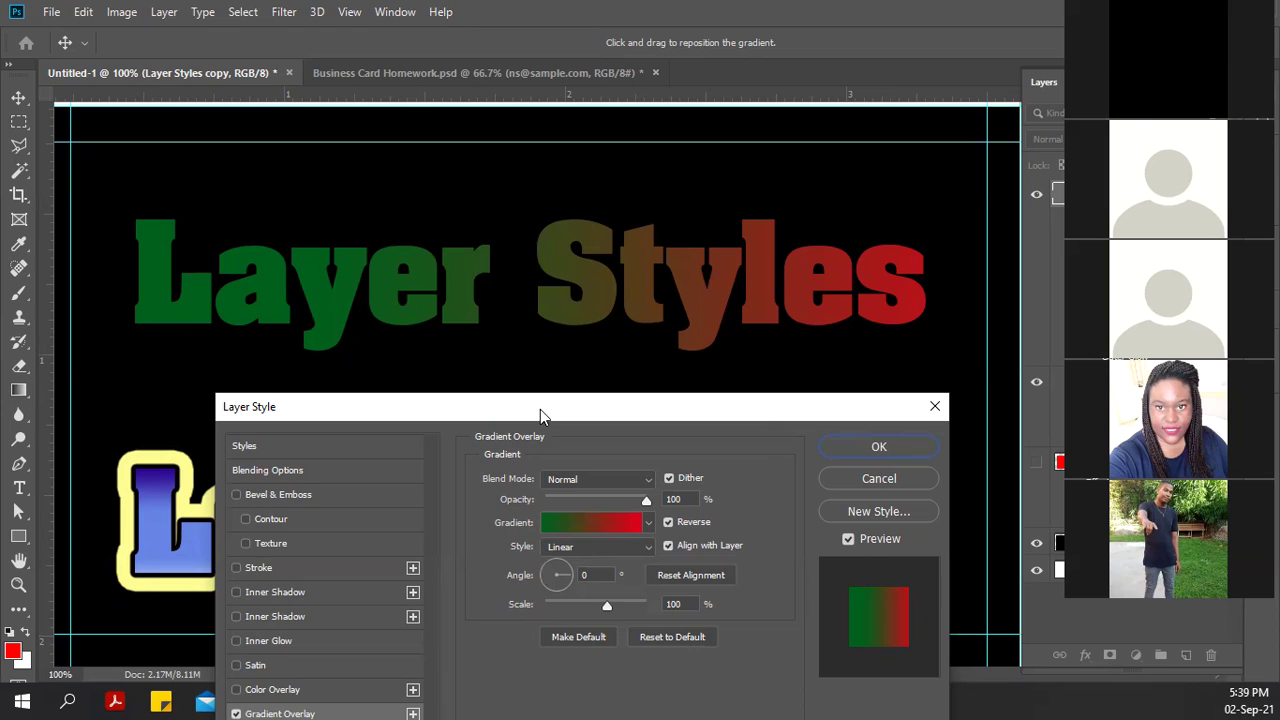
drag(540, 409, 603, 372)
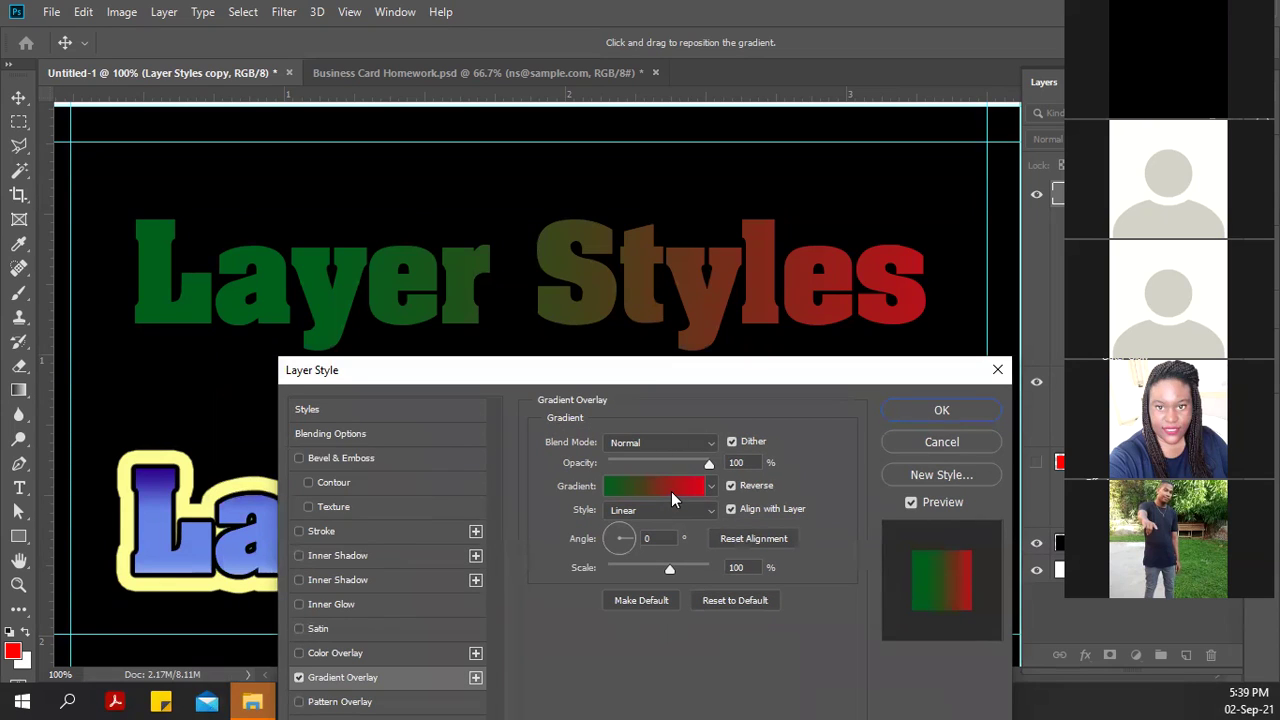
click(707, 443)
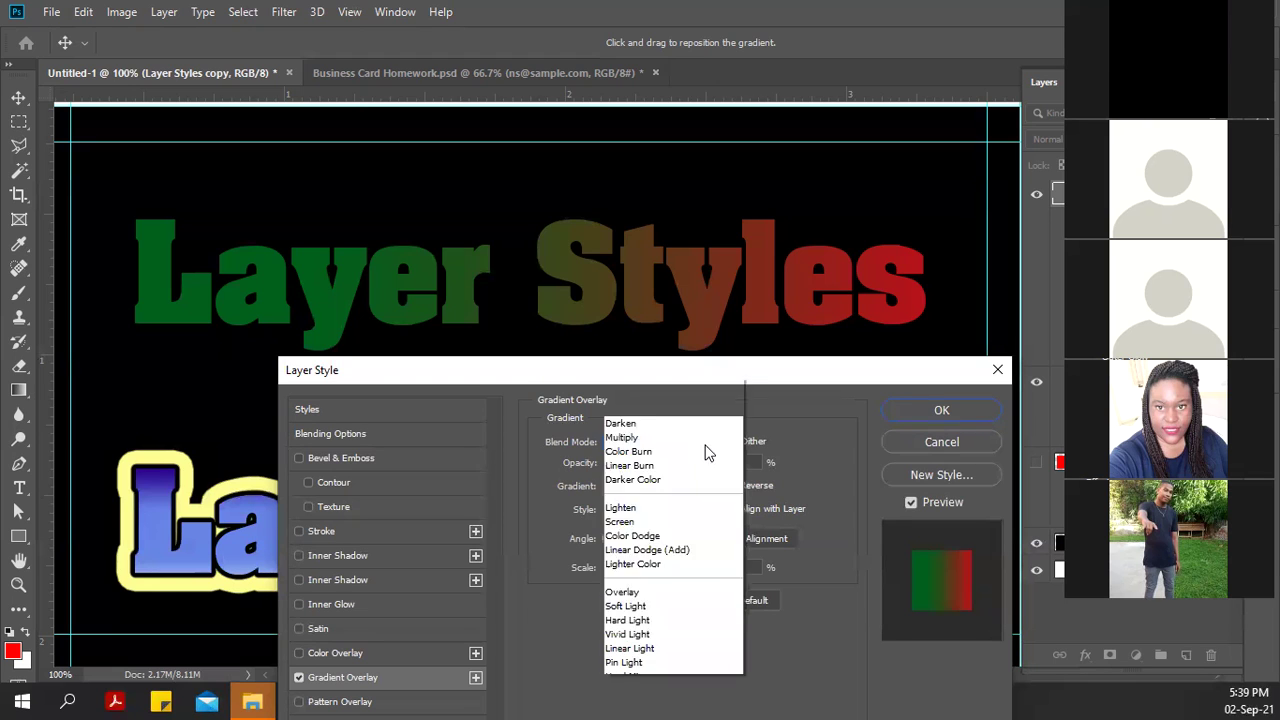
click(805, 406)
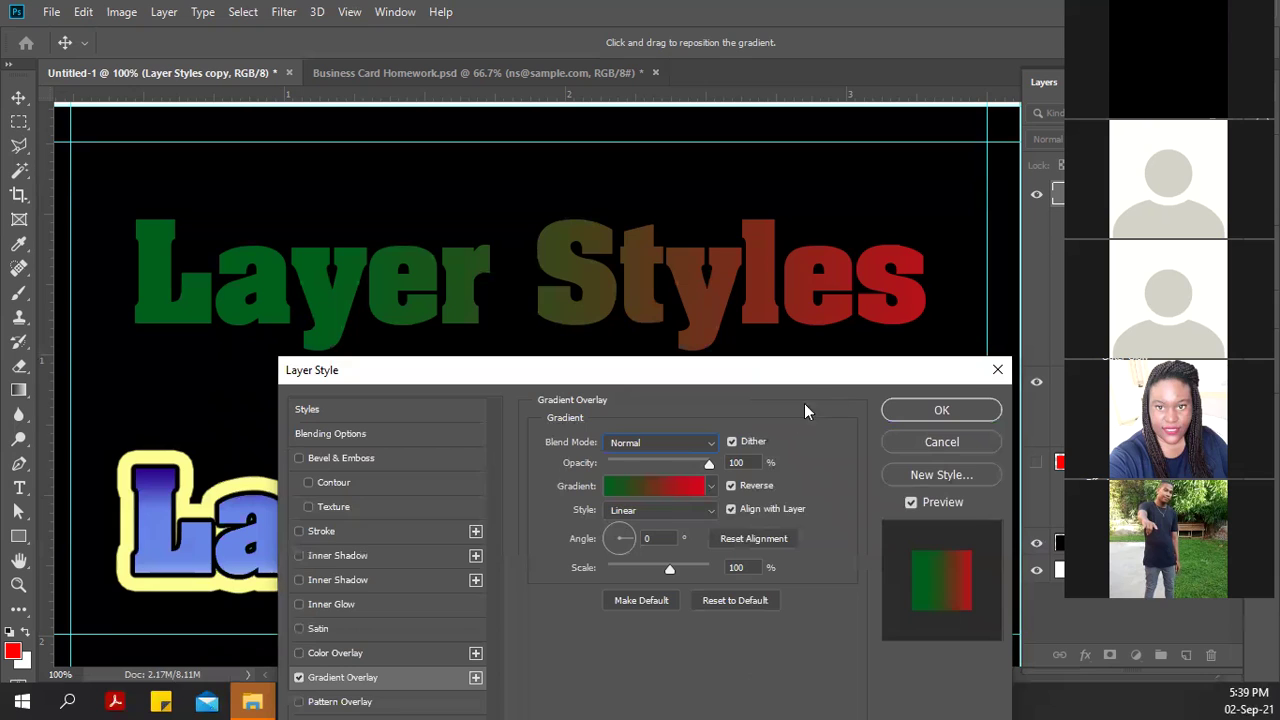
click(711, 486)
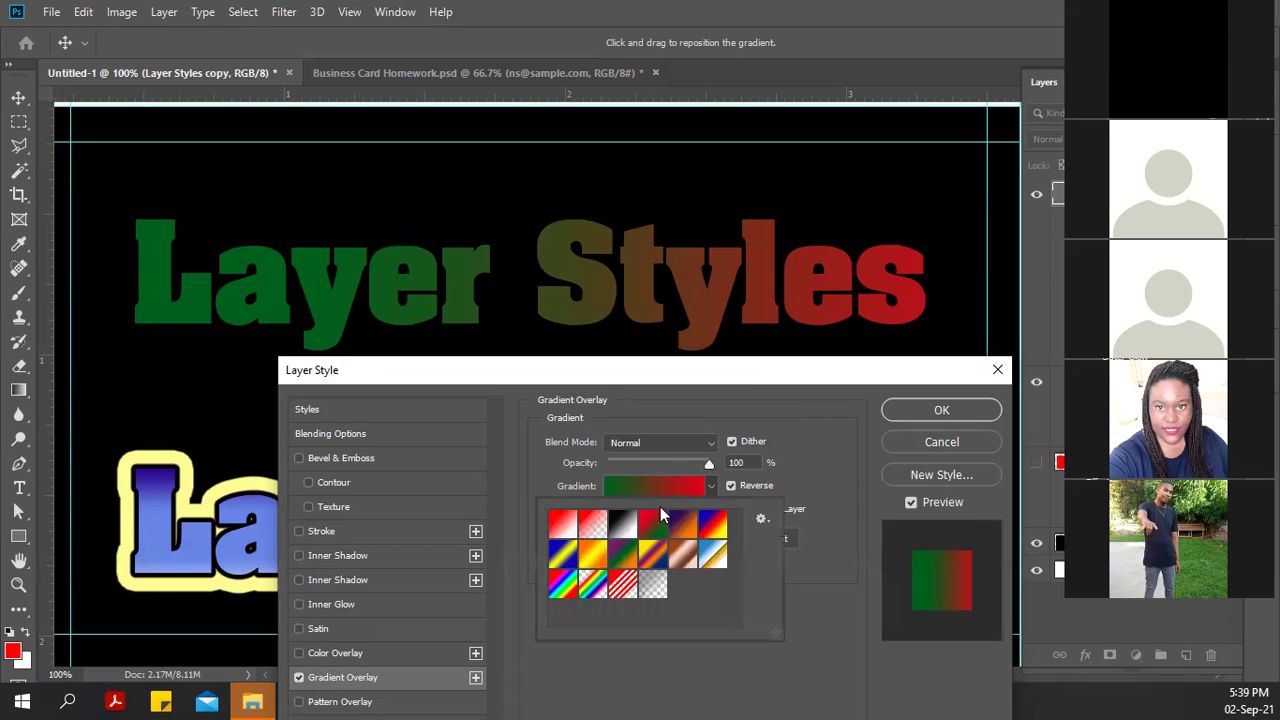
click(665, 487)
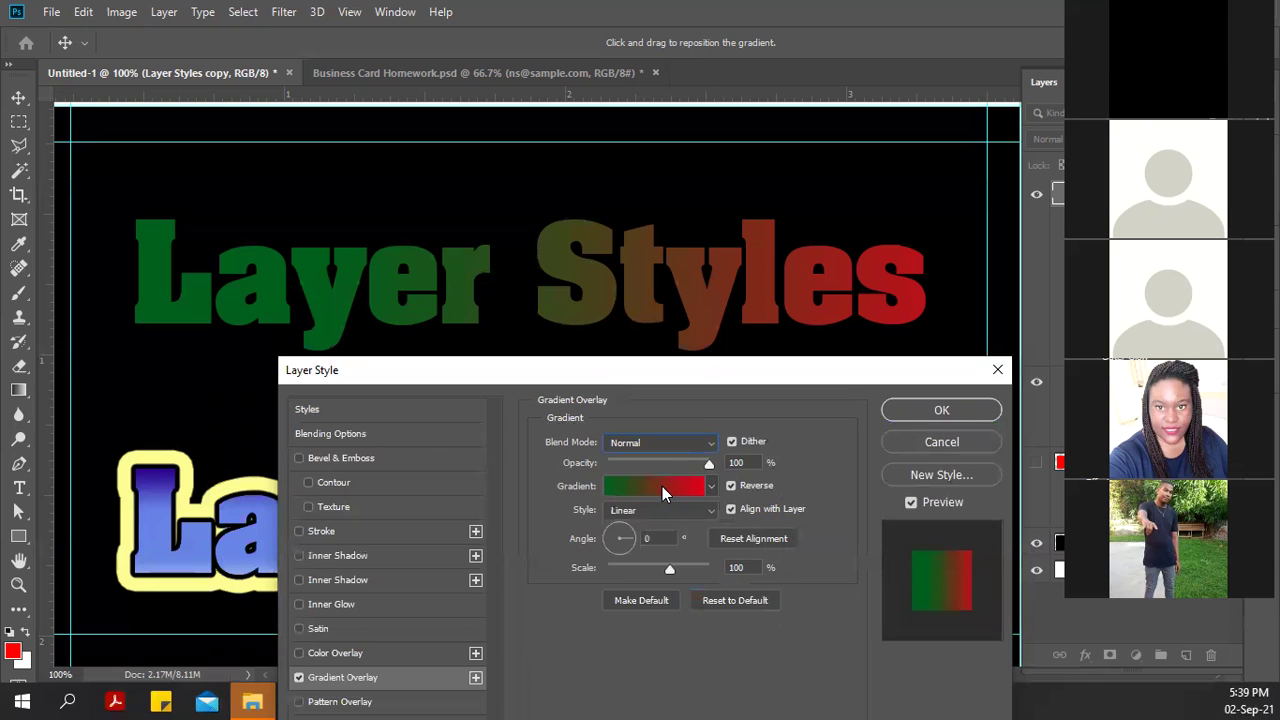
- Open the overlay's Red, Green gradient for editing and look at the dialog for loading gradient files
click(660, 486)
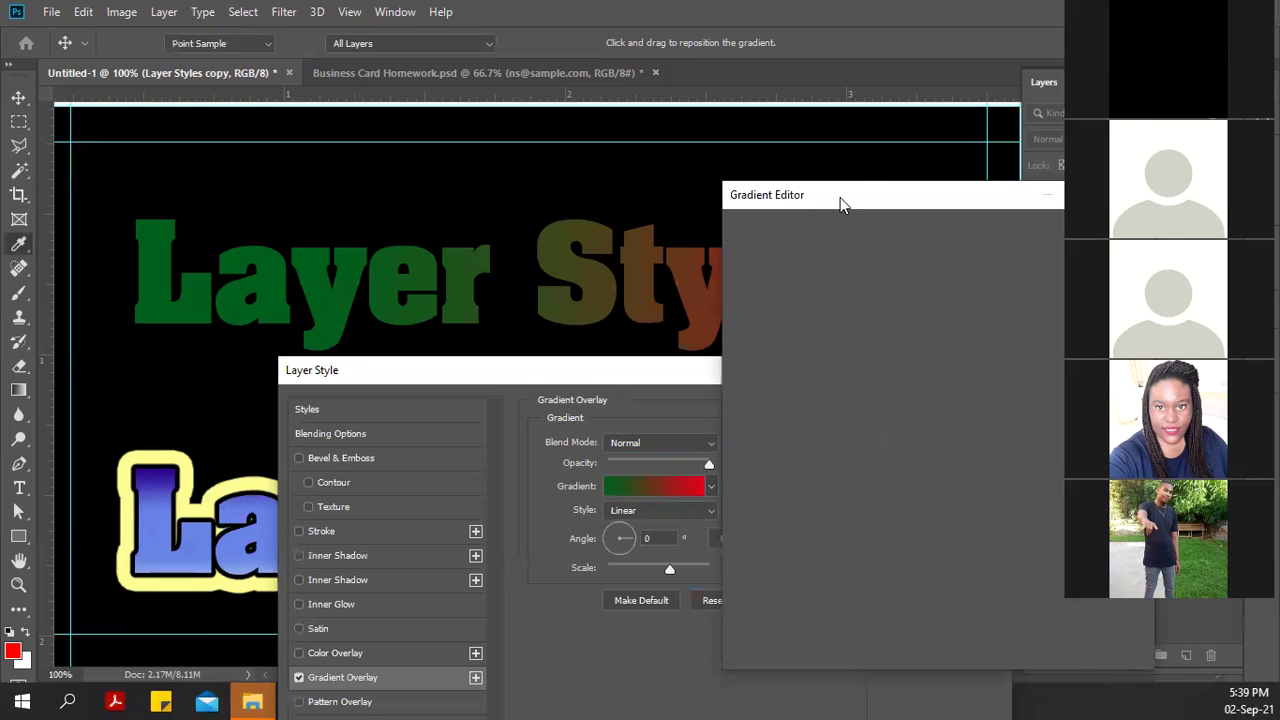
click(1059, 200)
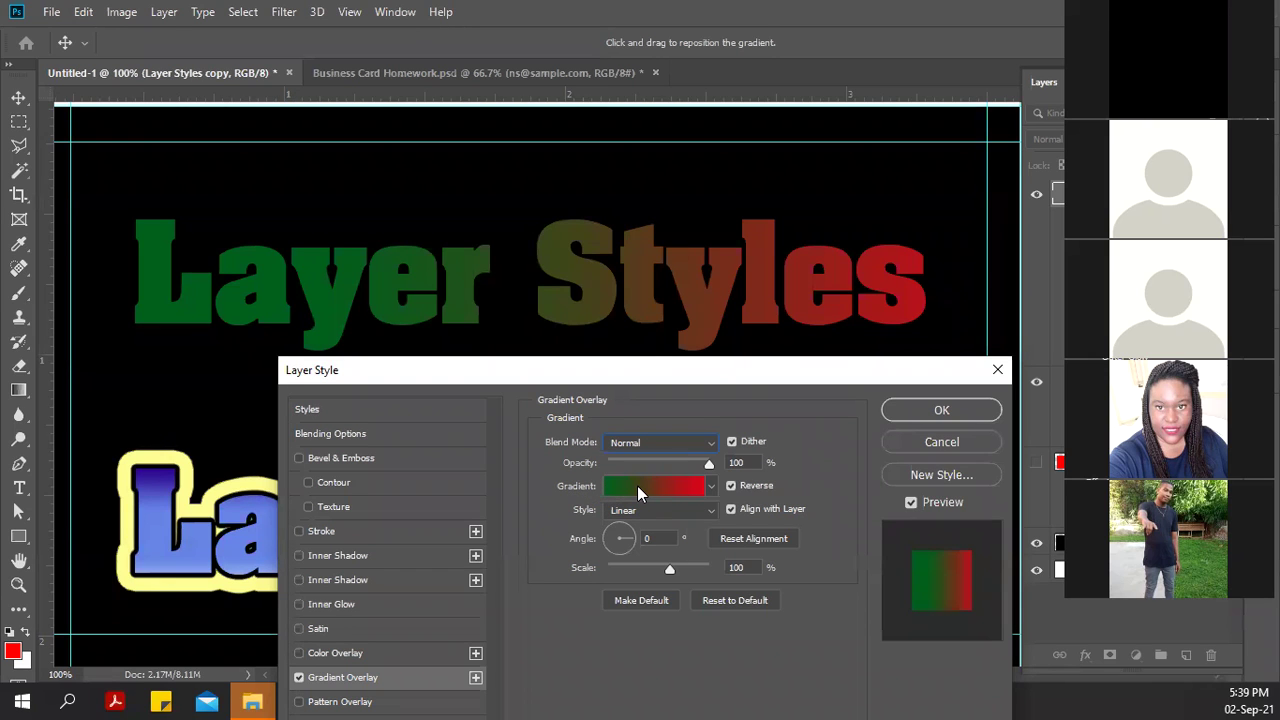
click(662, 493)
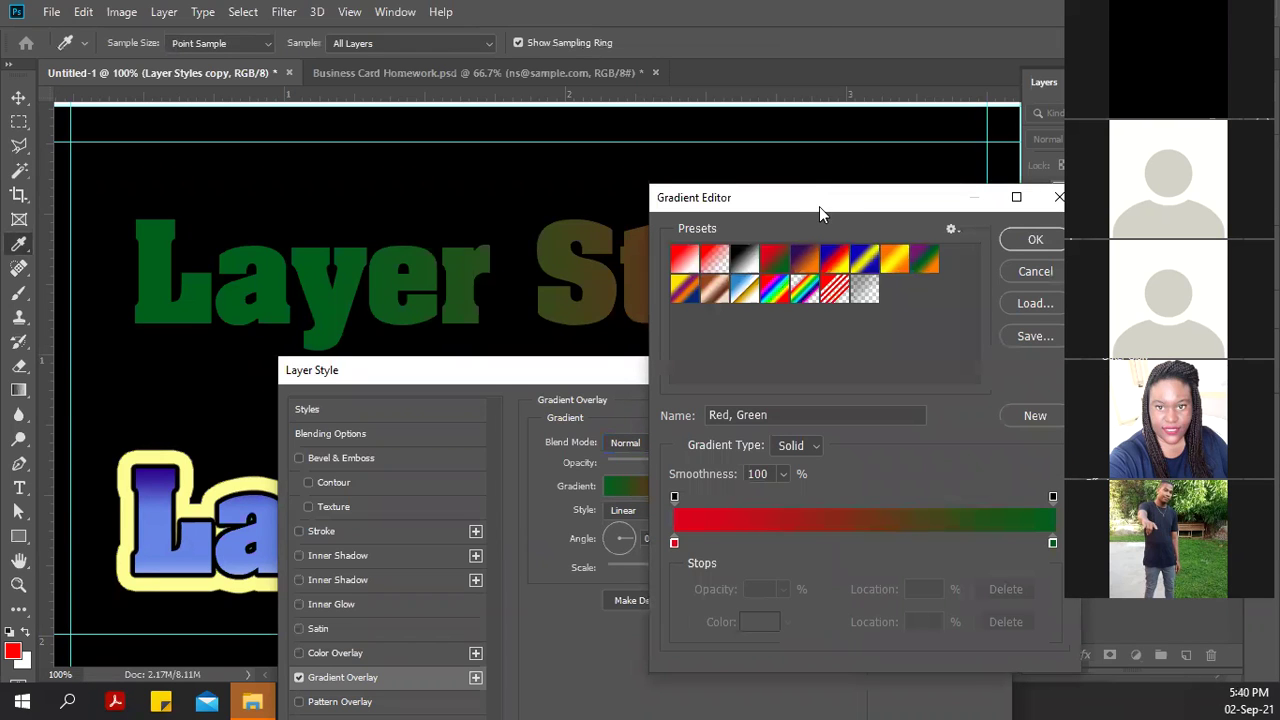
drag(840, 199, 673, 147)
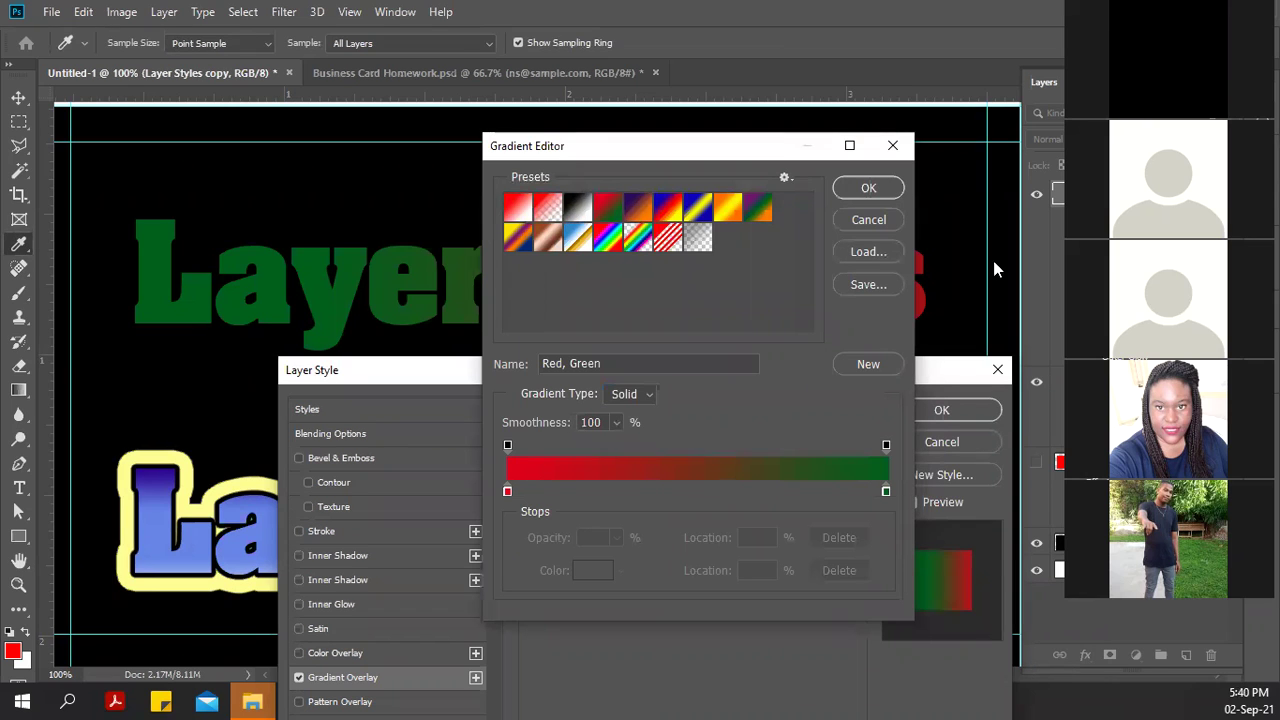
click(868, 251)
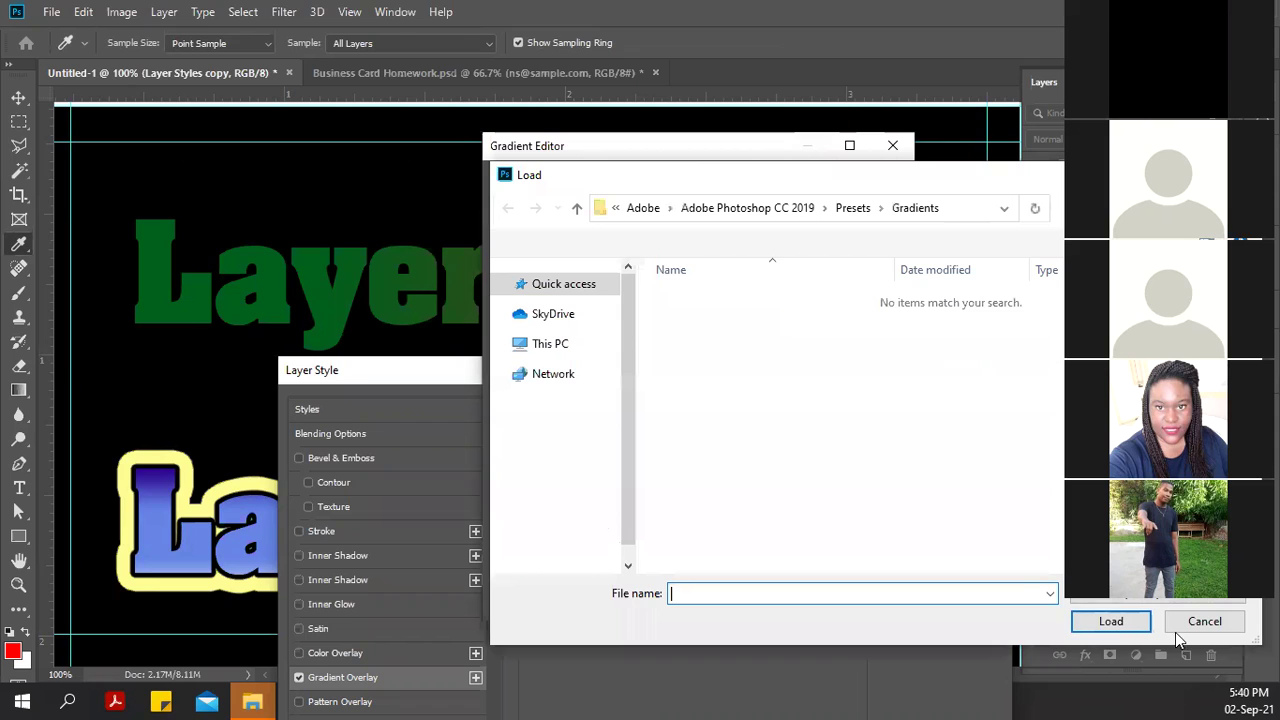
click(1205, 622)
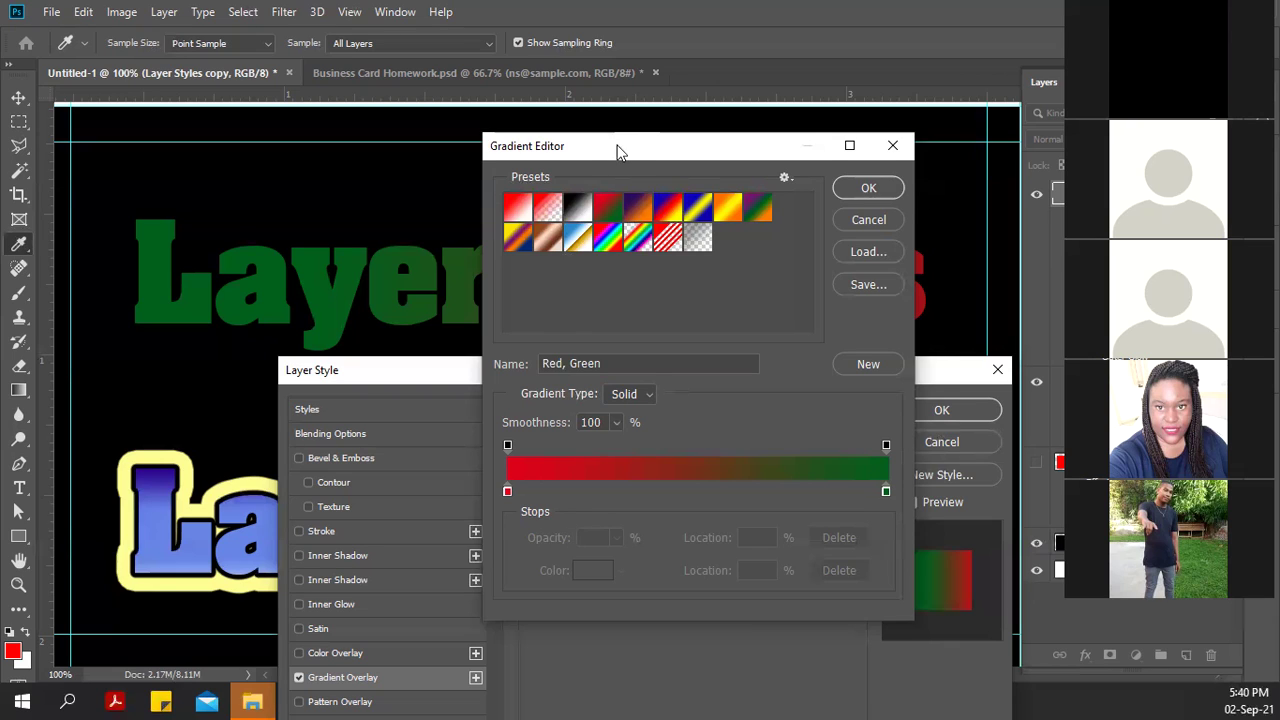
- Move the Gradient Editor aside and change the red colour stop to blue, RGB 0, 0, 204
drag(626, 148, 997, 332)
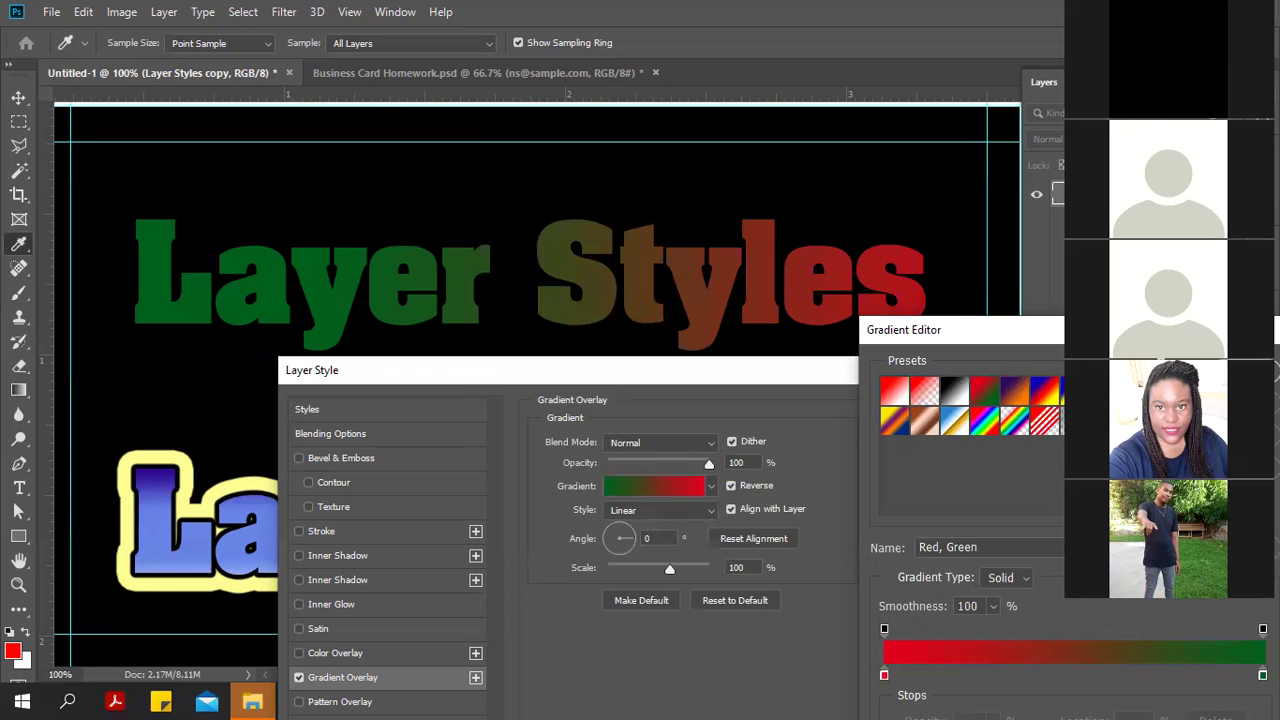
drag(990, 330, 907, 115)
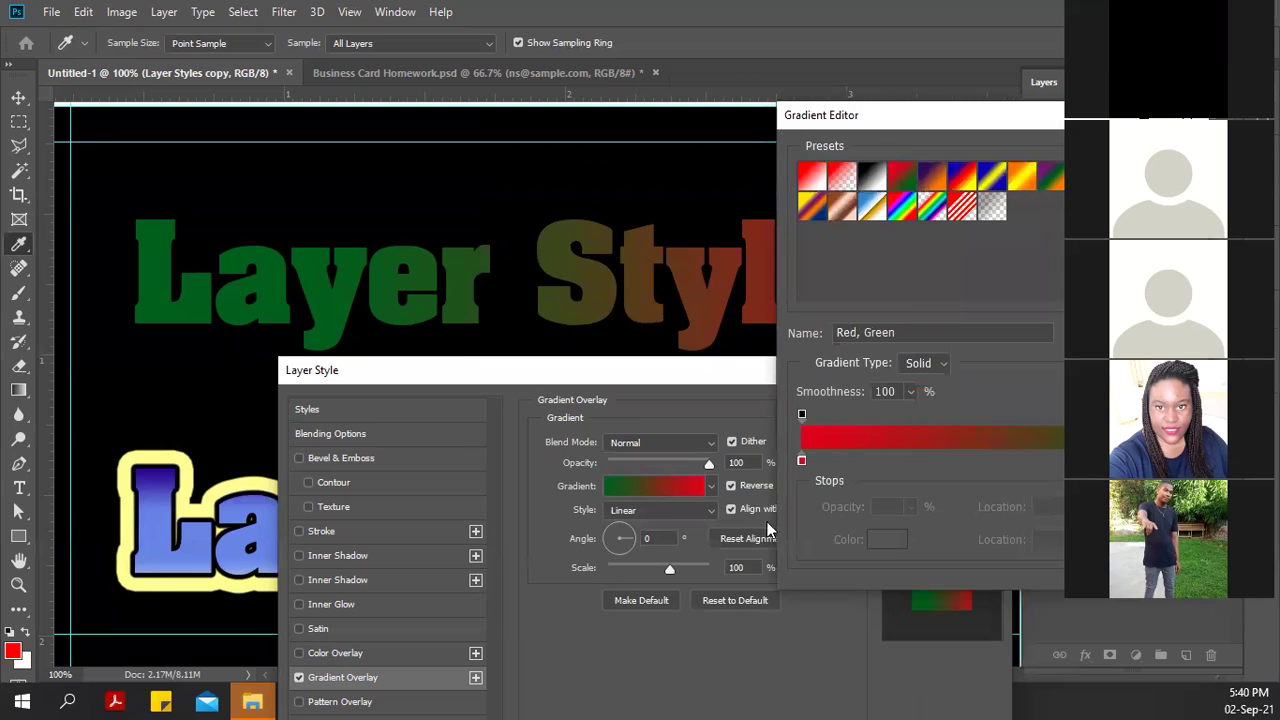
click(802, 462)
click(872, 537)
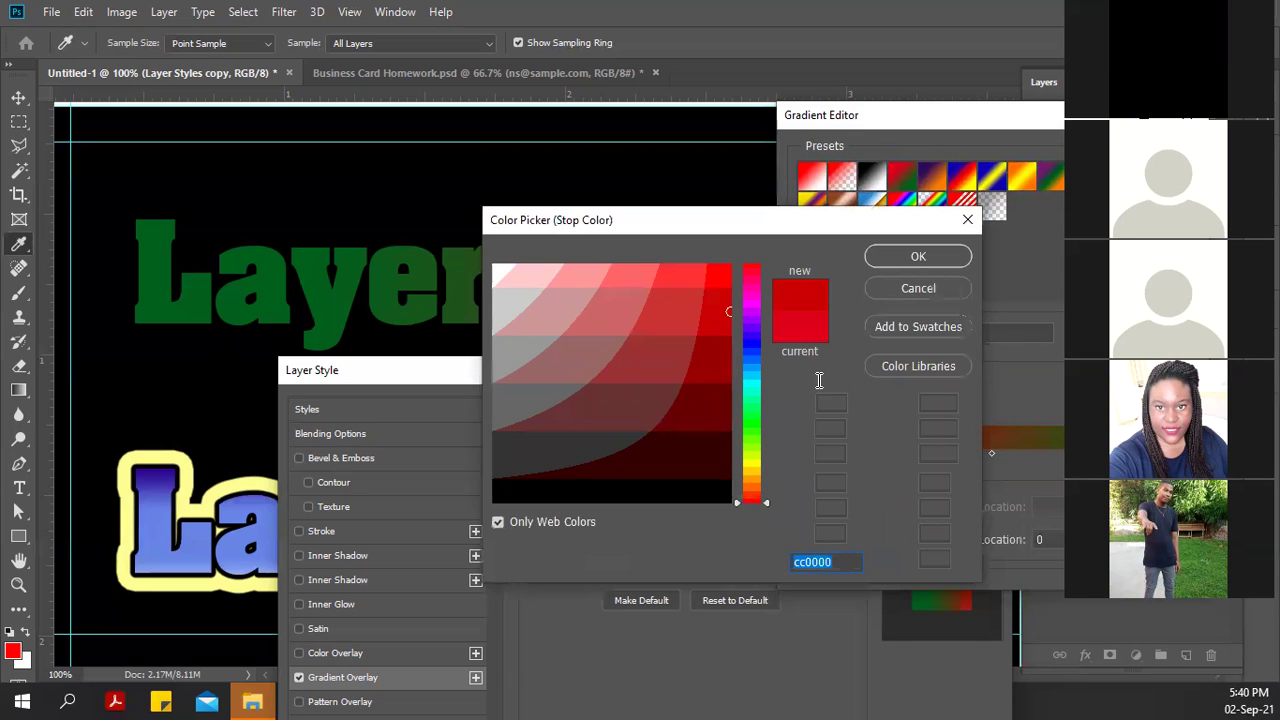
click(753, 341)
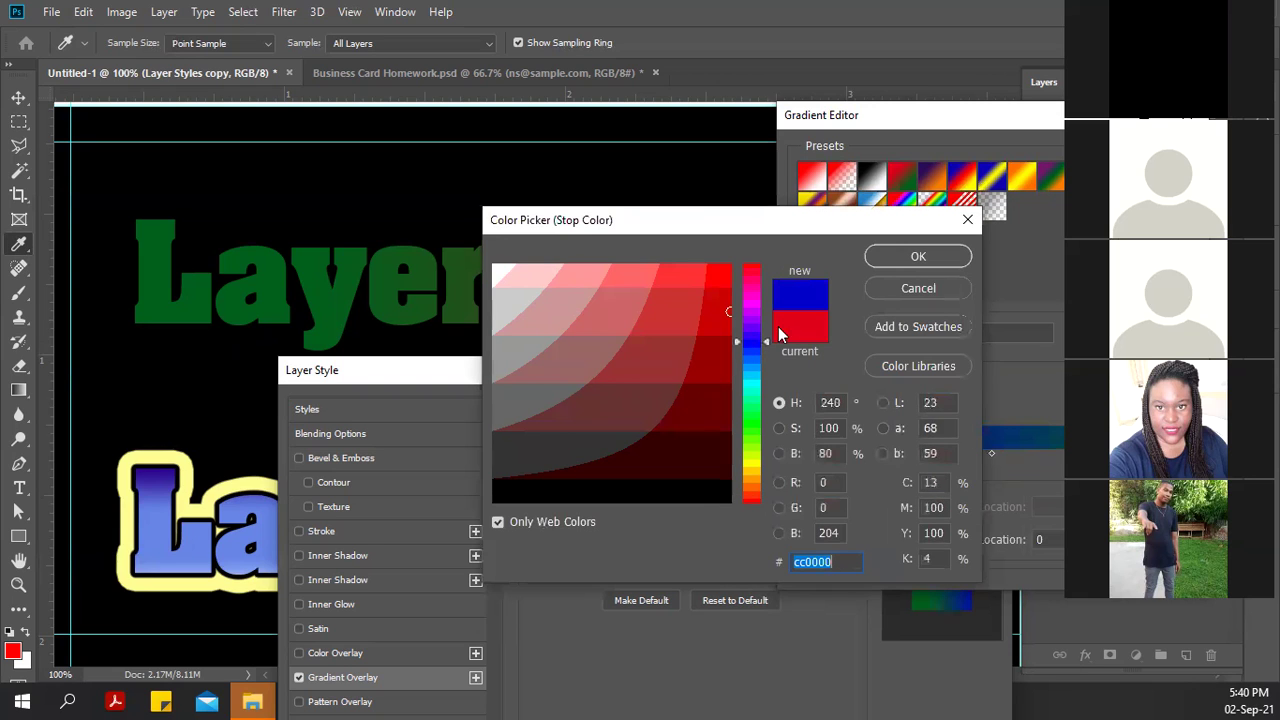
click(924, 260)
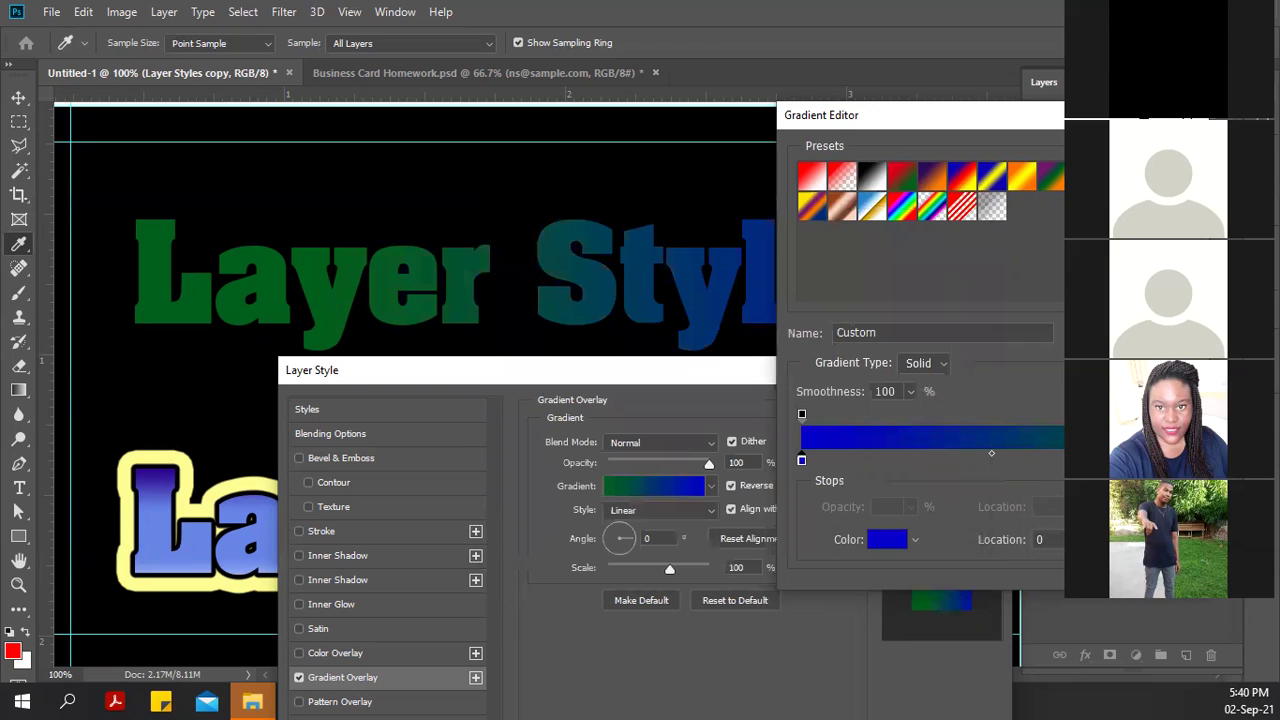
- Try the midpoint between the blue and green stops at 22% and well toward the green stop, keeping the text in view
drag(1049, 122, 1048, 134)
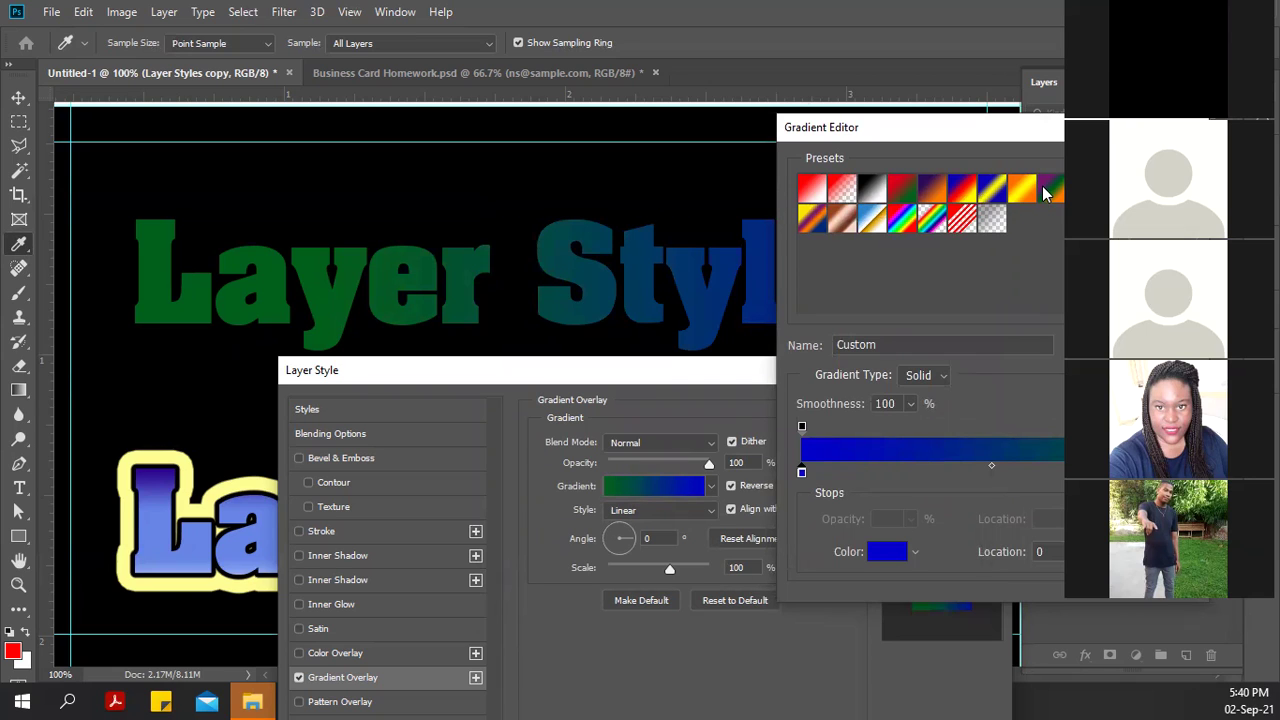
drag(1043, 127, 1008, 200)
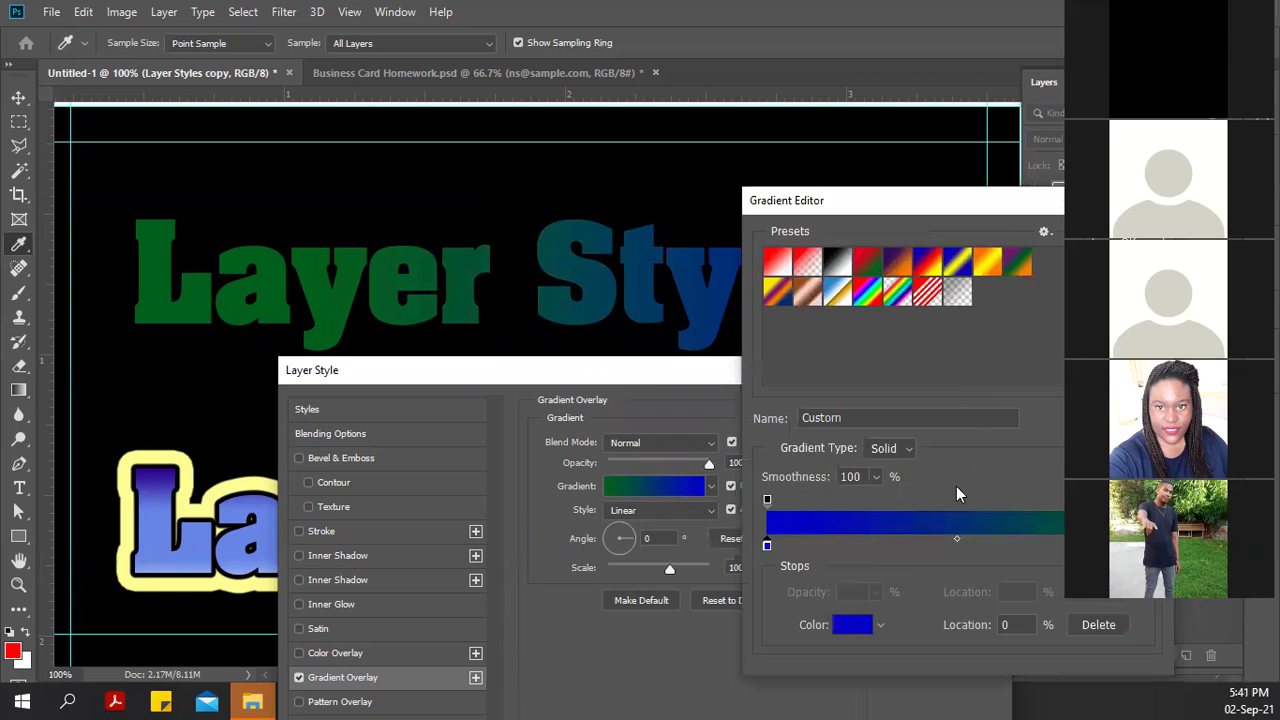
drag(958, 536, 850, 537)
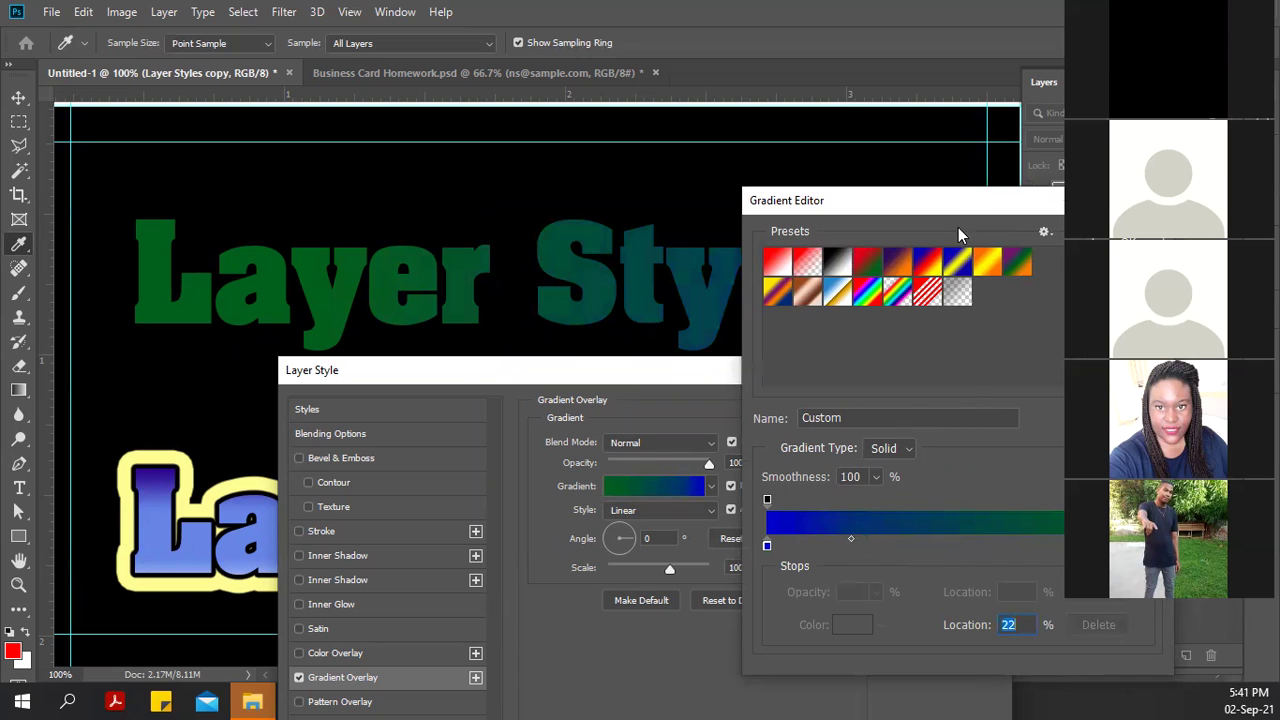
drag(971, 205, 1144, 164)
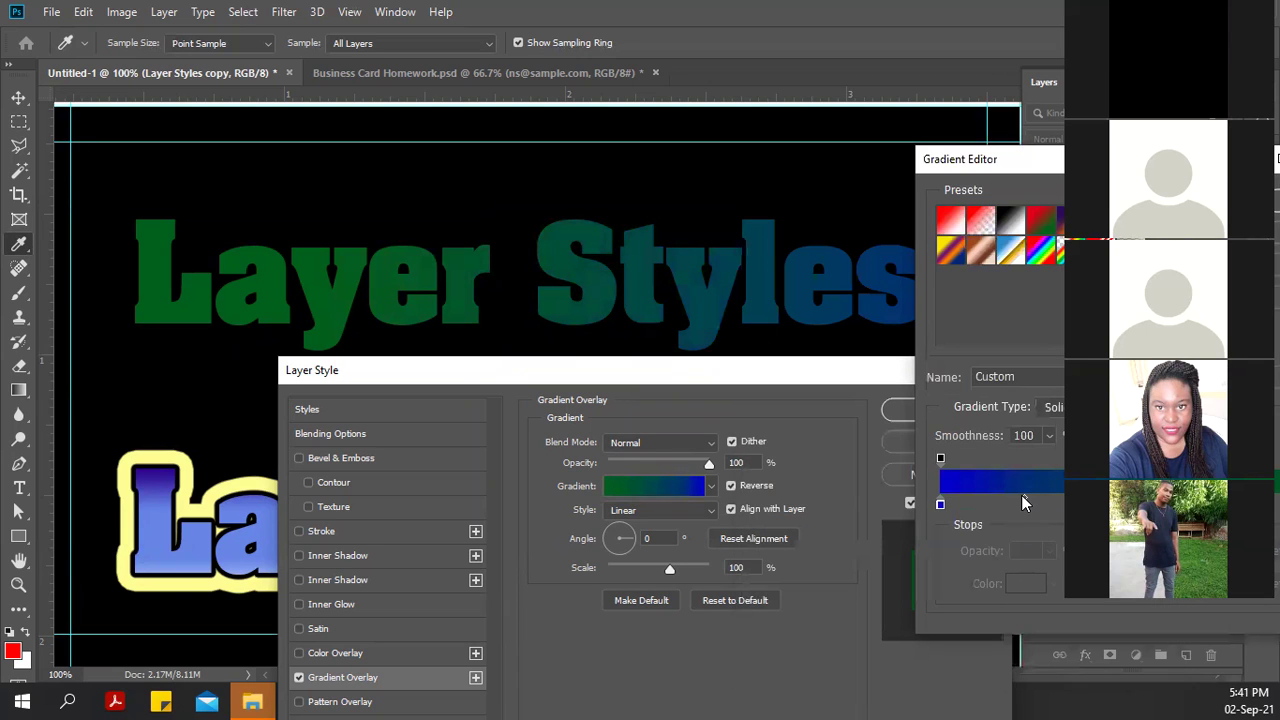
drag(1025, 497, 1090, 500)
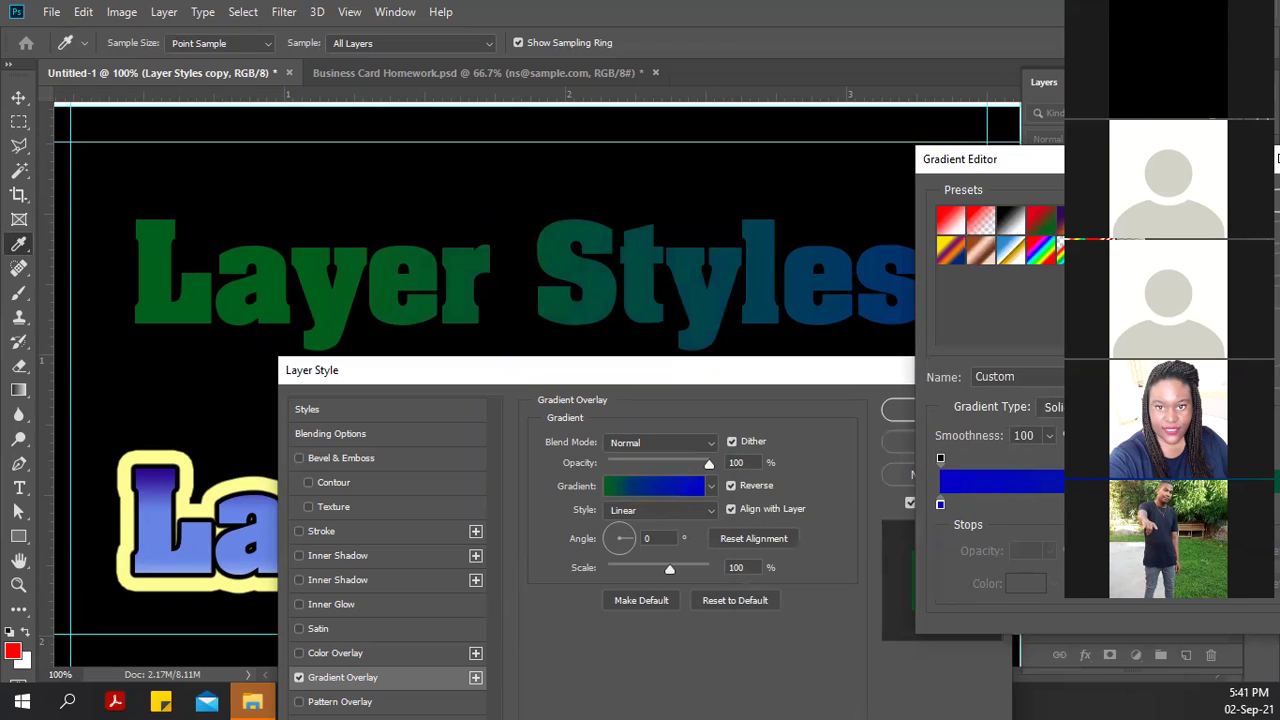
- Try the blue stop at 39% and the green stop at 62%, and return the blue stop to 0%
click(940, 503)
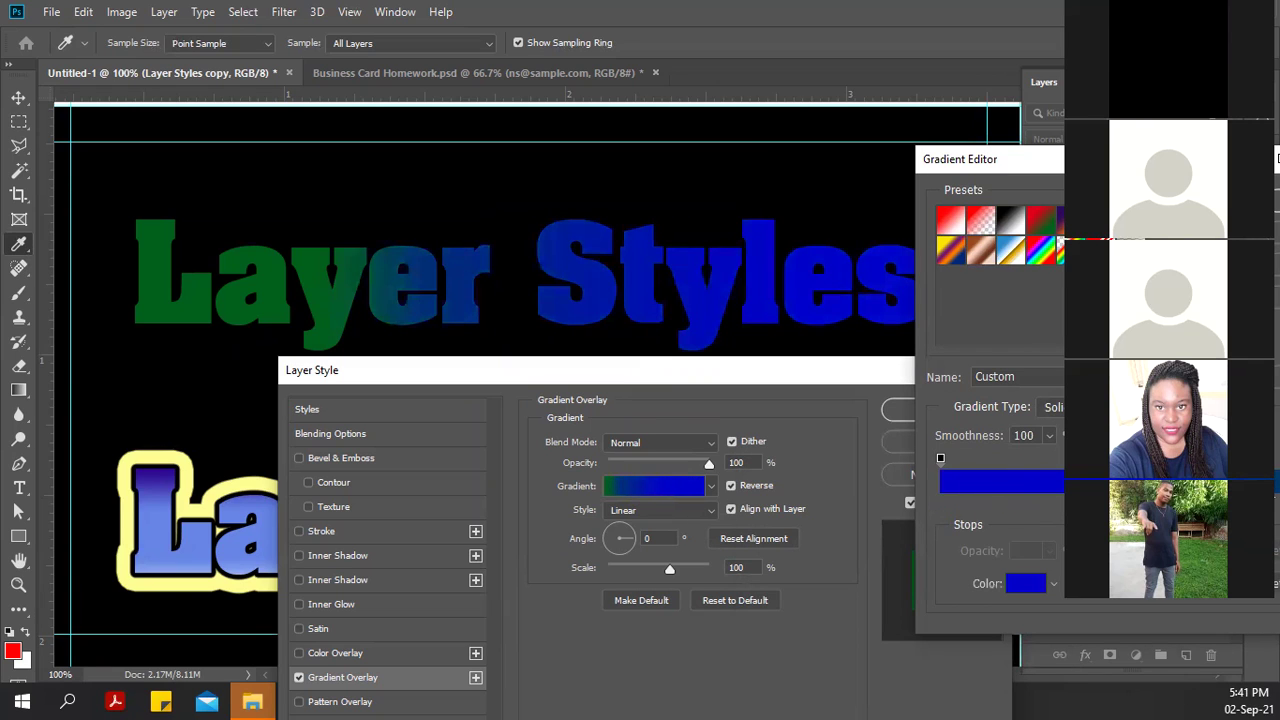
drag(1277, 158, 1072, 190)
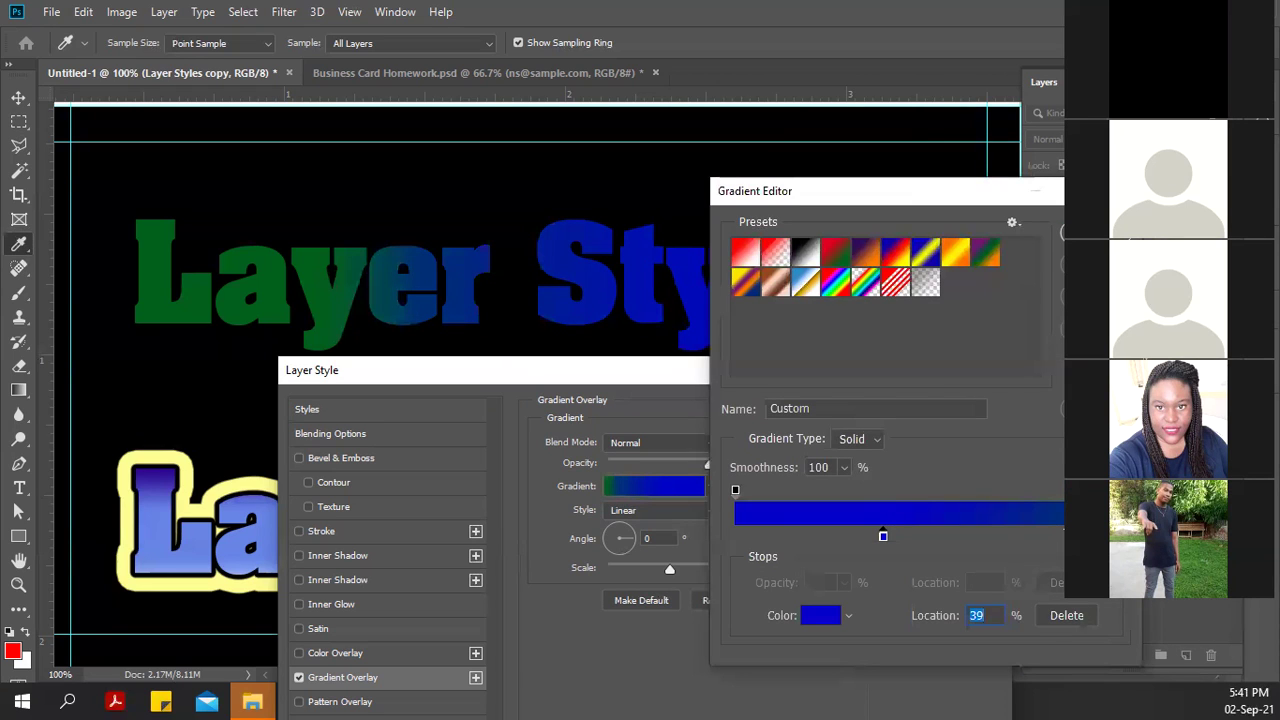
drag(1054, 536, 970, 536)
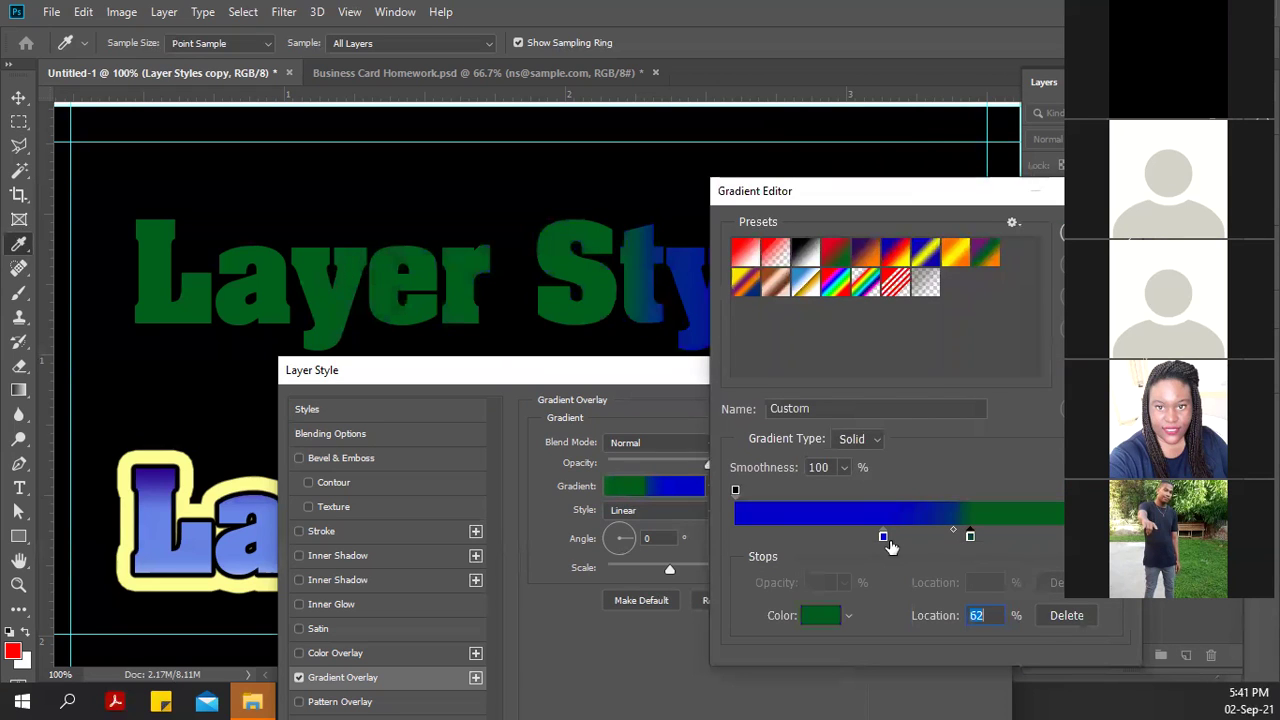
drag(885, 545, 735, 545)
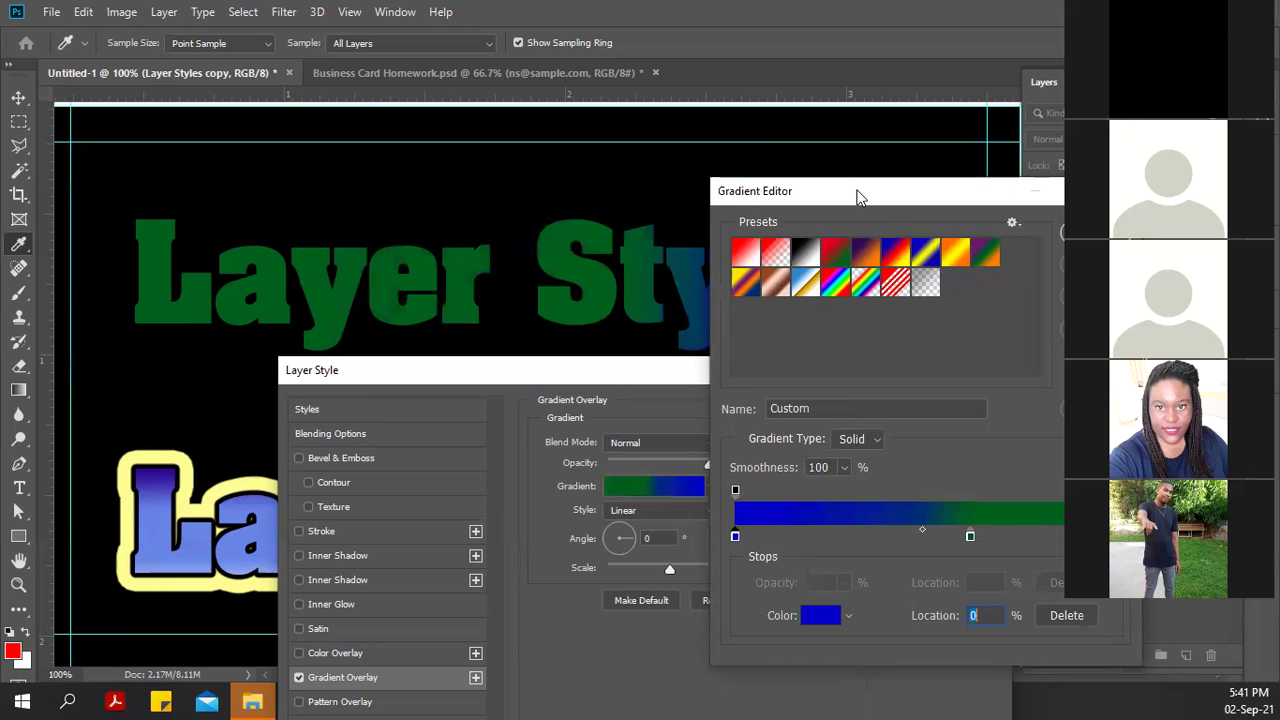
- Restore the green colour stop at location 100% and accept the edited gradient
drag(857, 195, 915, 290)
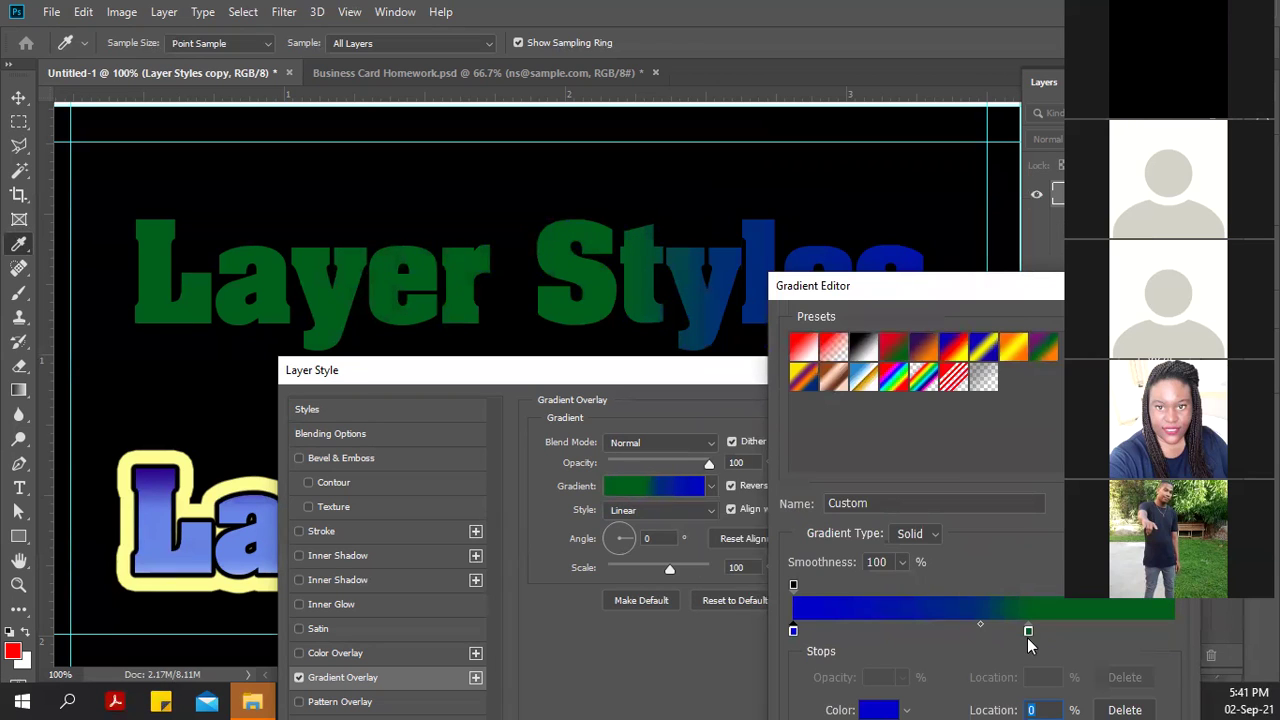
drag(1028, 630, 1200, 662)
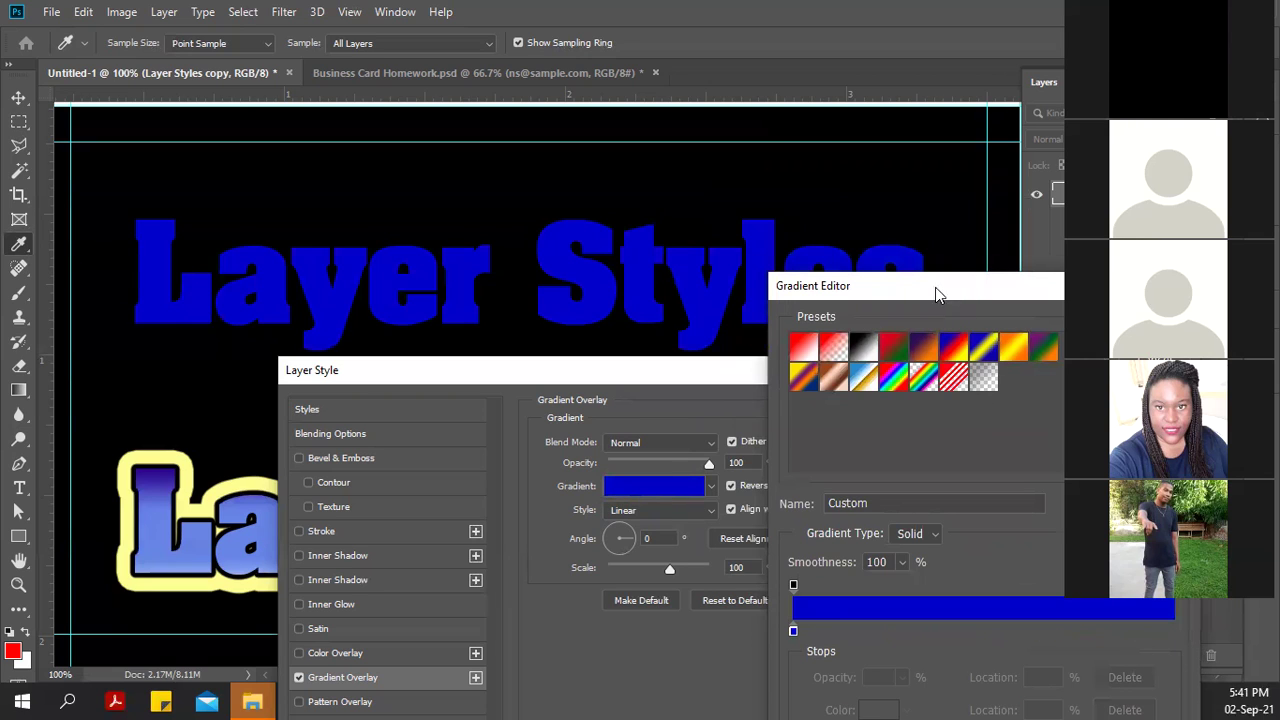
drag(935, 287, 915, 277)
click(1152, 622)
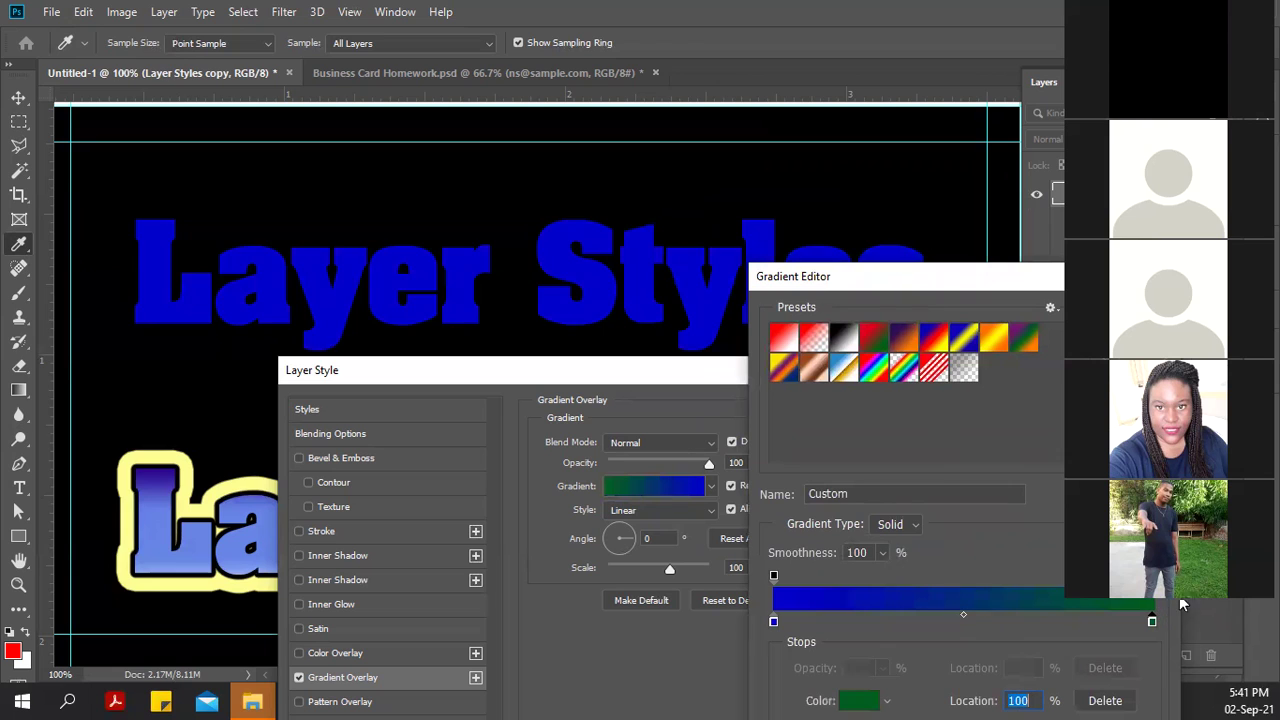
key(Return)
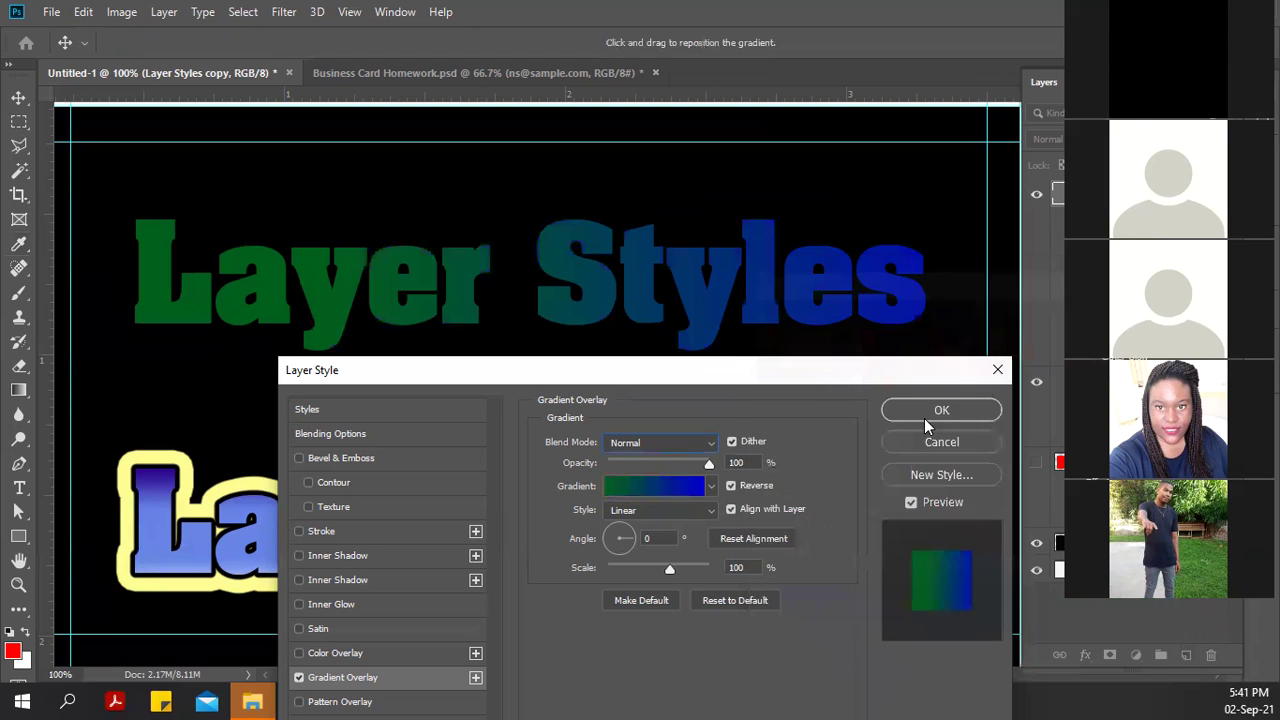
- Turn off Gradient Overlay and enable Pattern Overlay on the upper text, showing its settings
drag(905, 373, 917, 365)
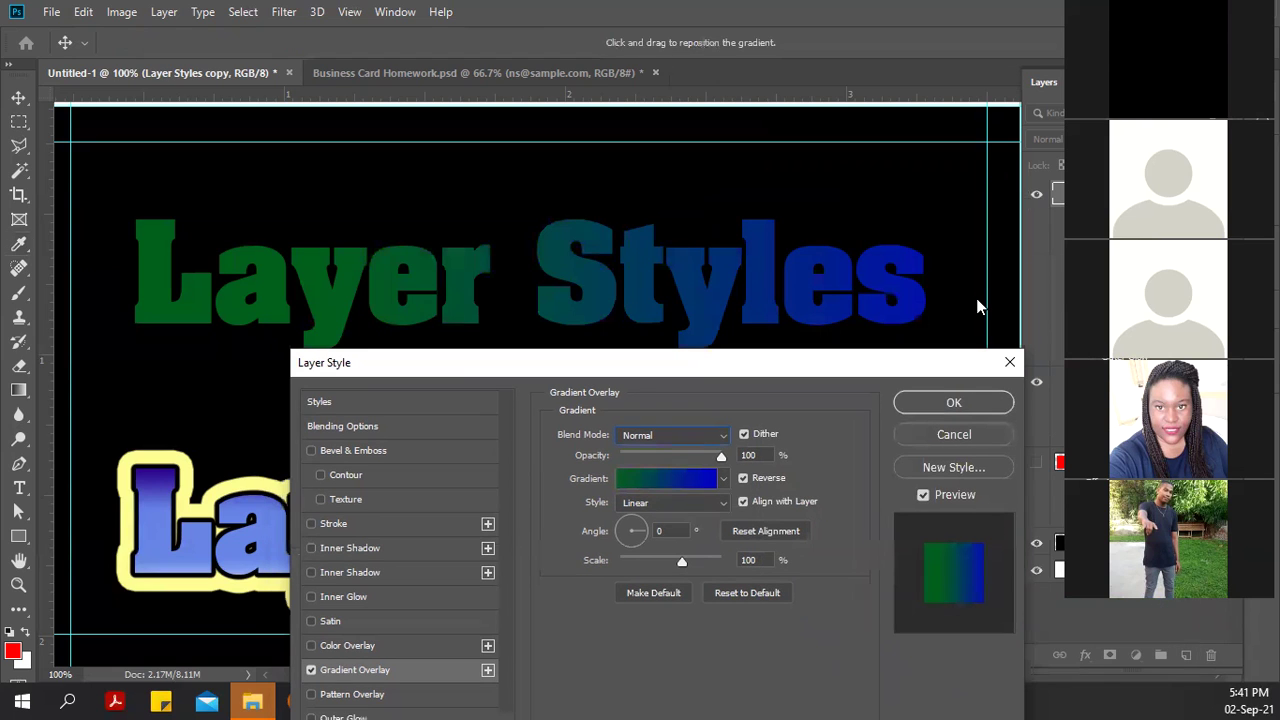
drag(755, 362, 830, 106)
click(385, 414)
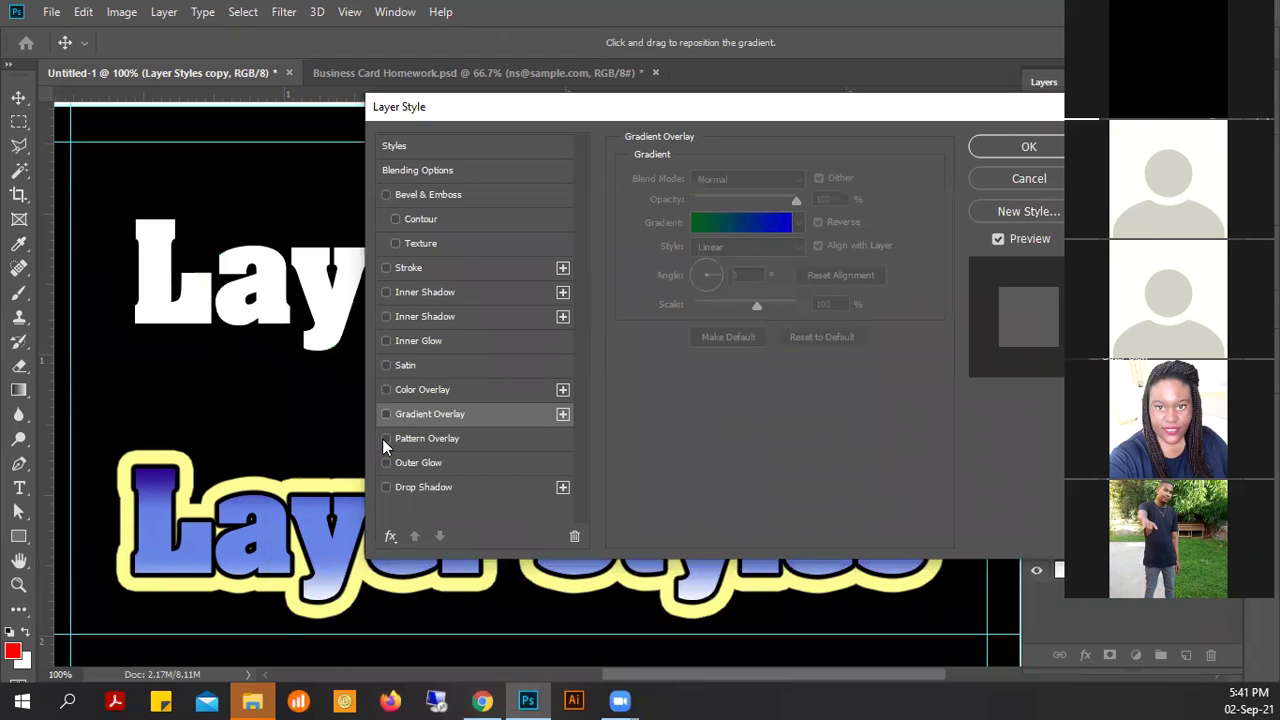
click(385, 439)
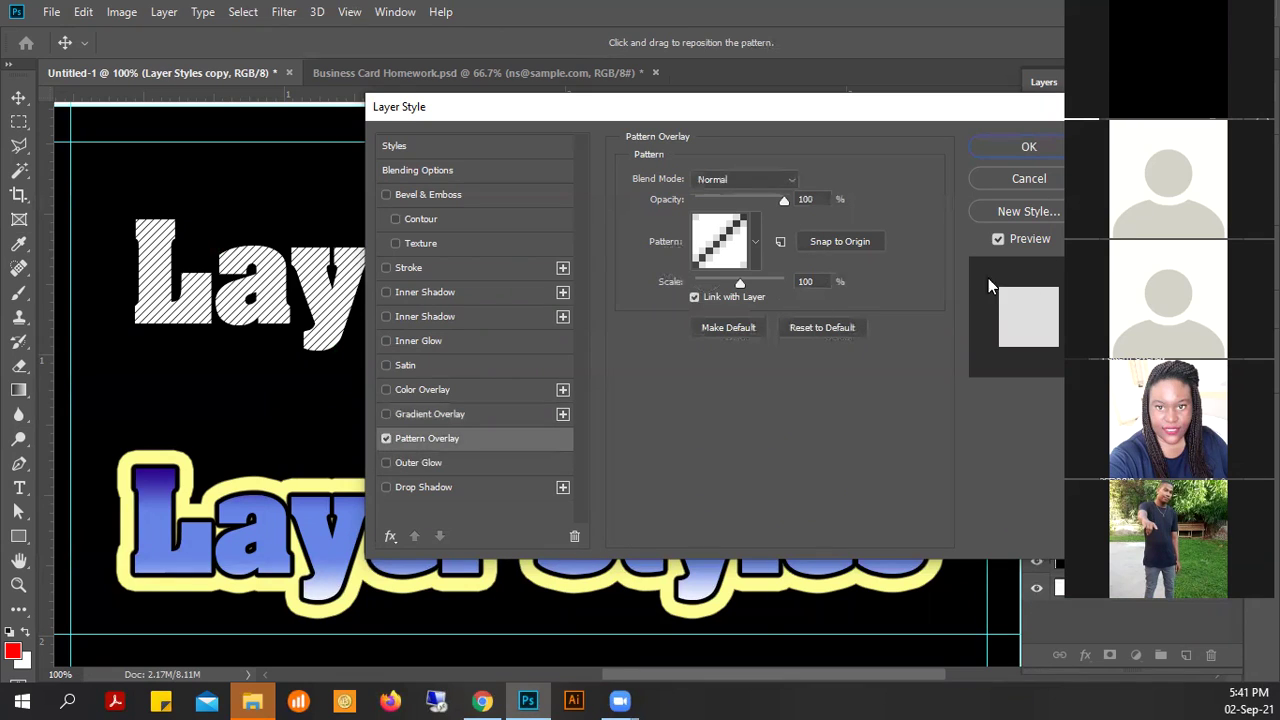
- Apply the black-dotted pattern to the overlay and move the layer style dialog clear of the upper text
click(752, 229)
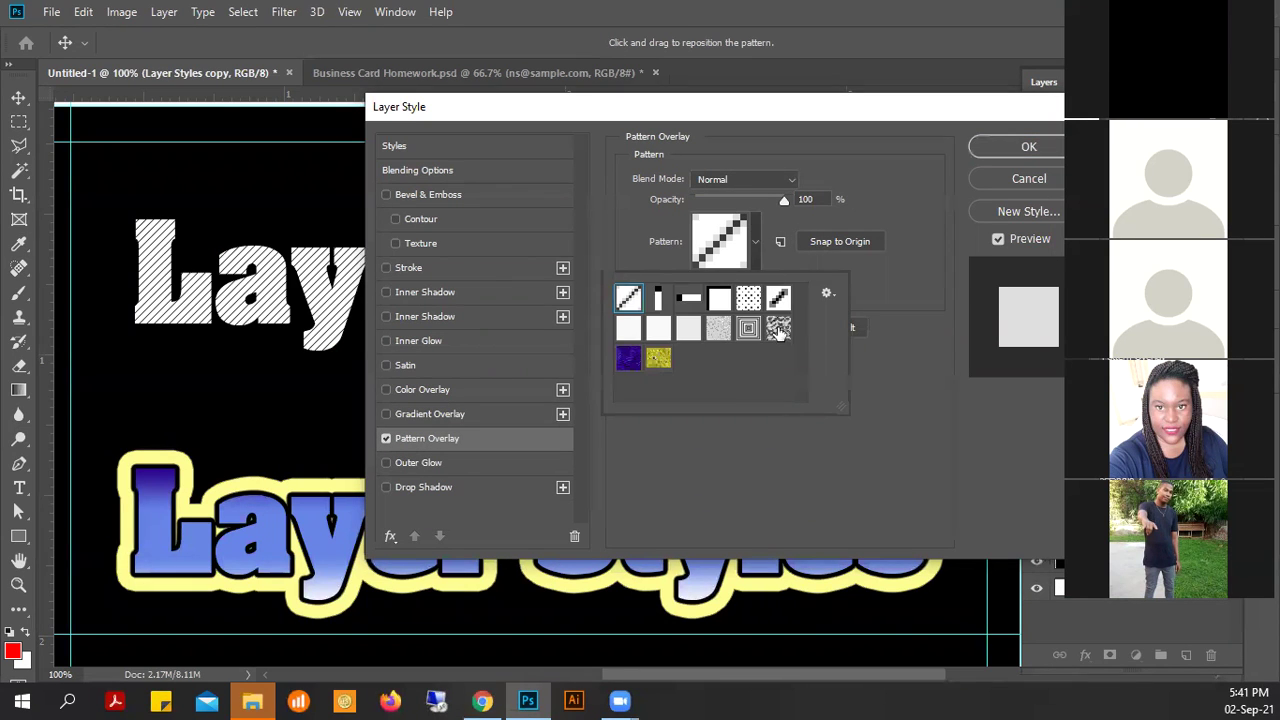
click(750, 302)
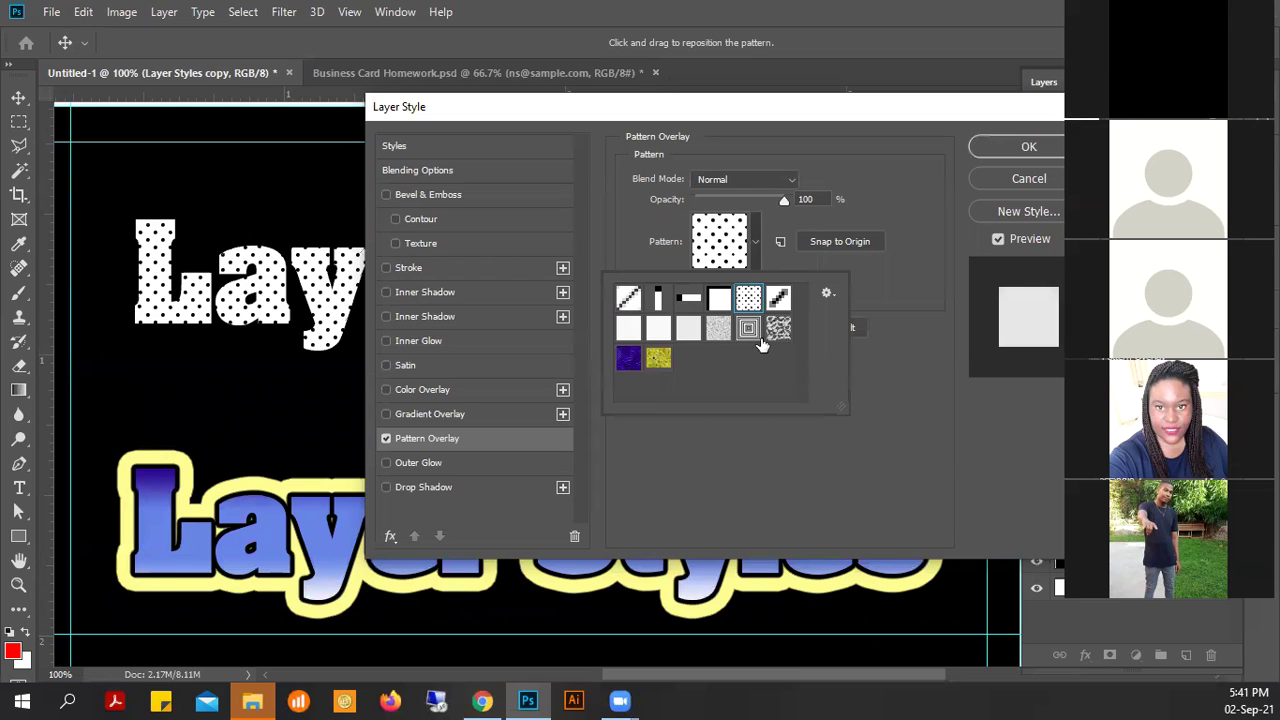
click(566, 107)
drag(566, 107, 742, 359)
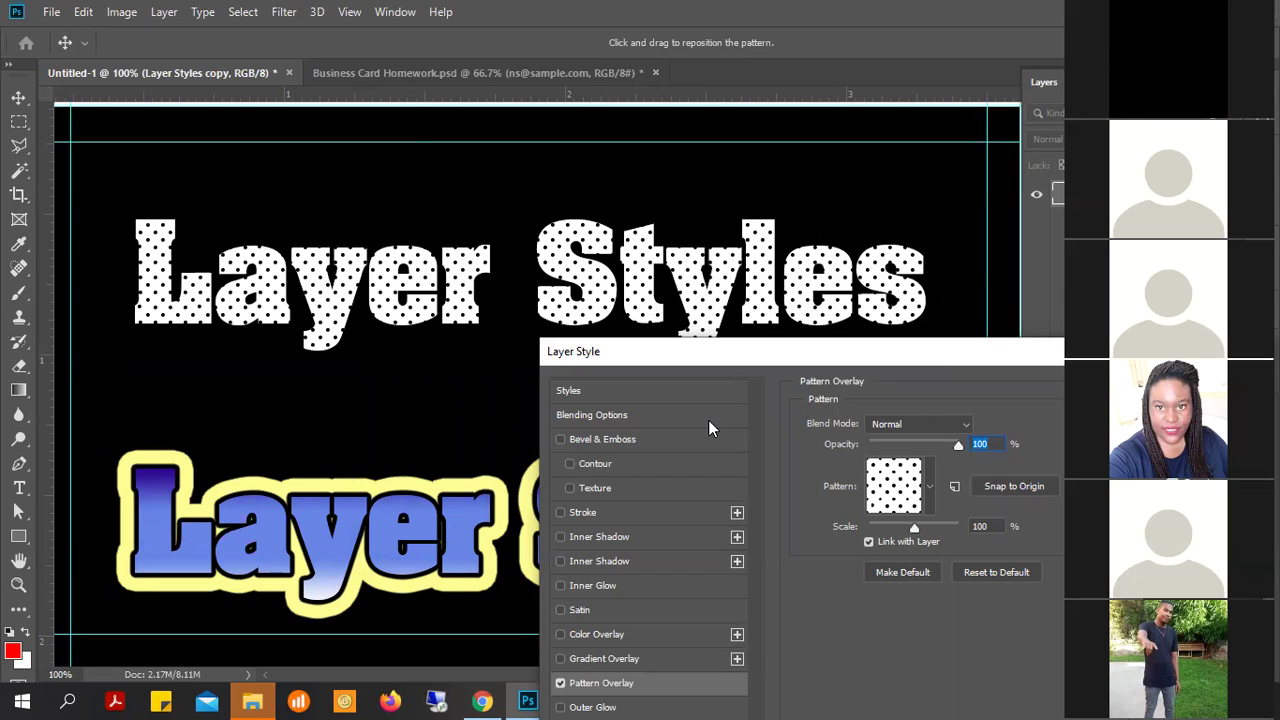
drag(683, 351, 594, 413)
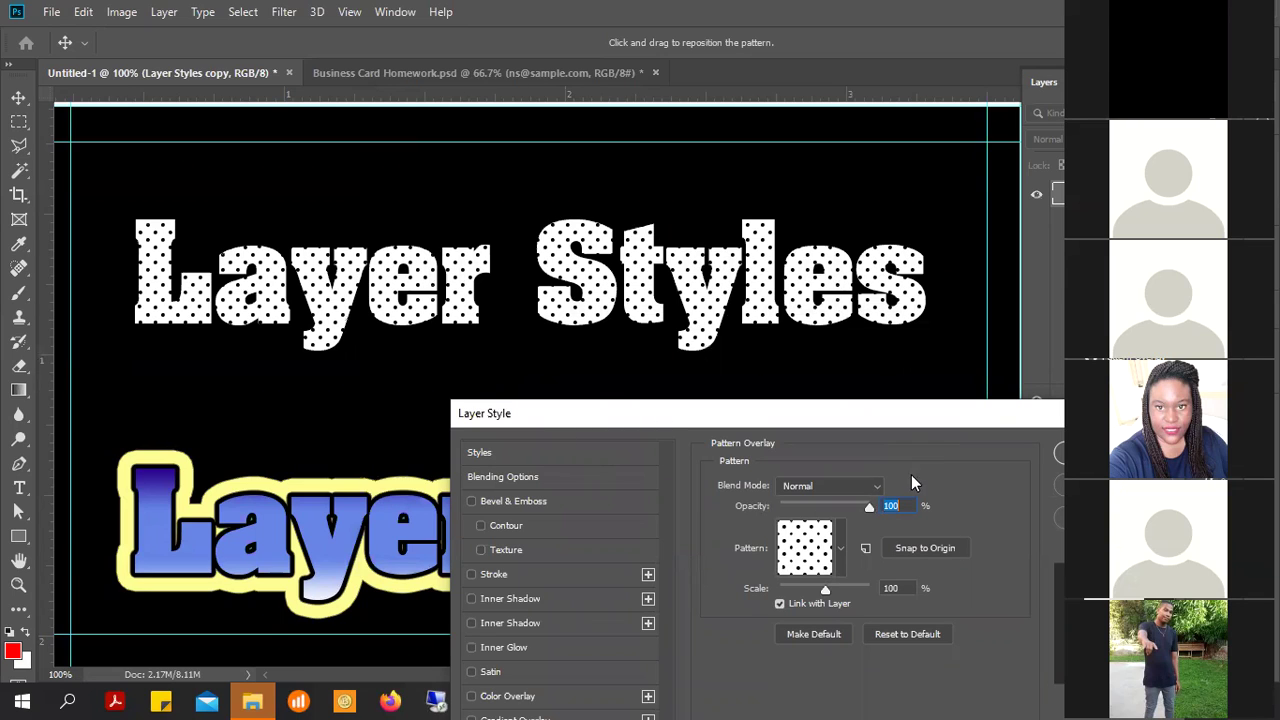
- Switch the overlay to the grainy grey pattern and reposition the layer style dialog below the upper text
click(846, 553)
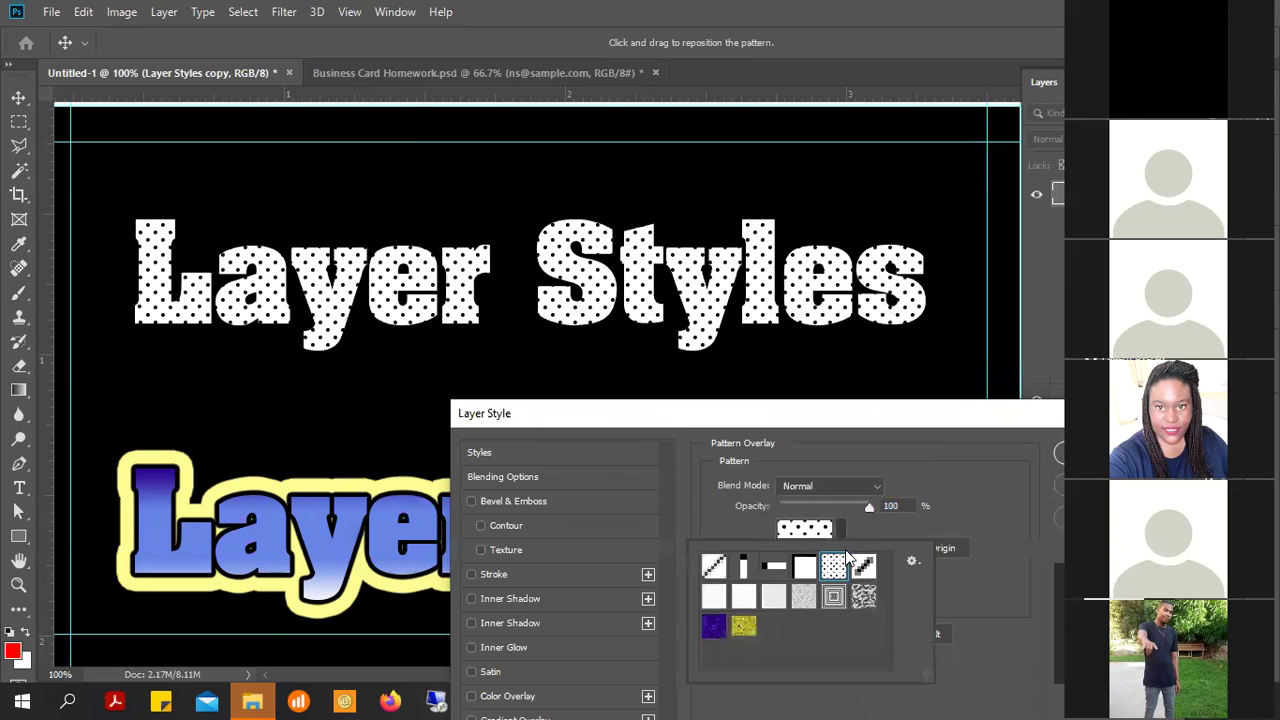
click(797, 597)
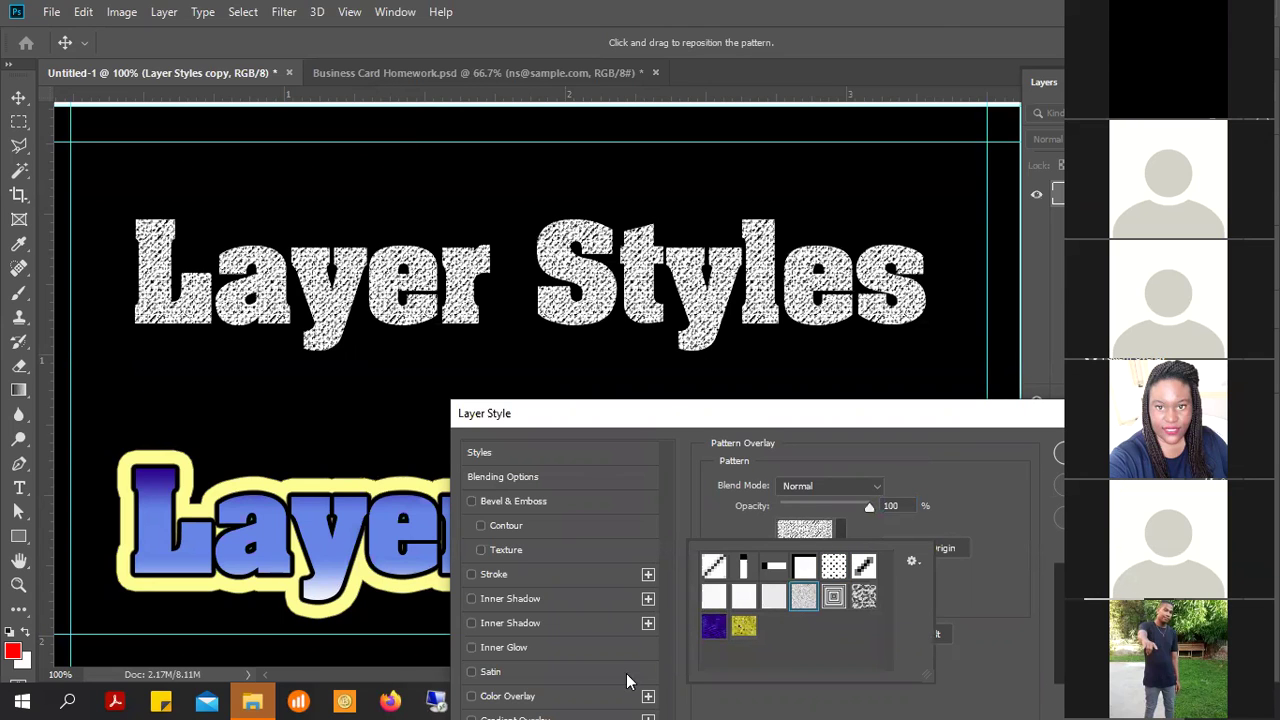
click(874, 405)
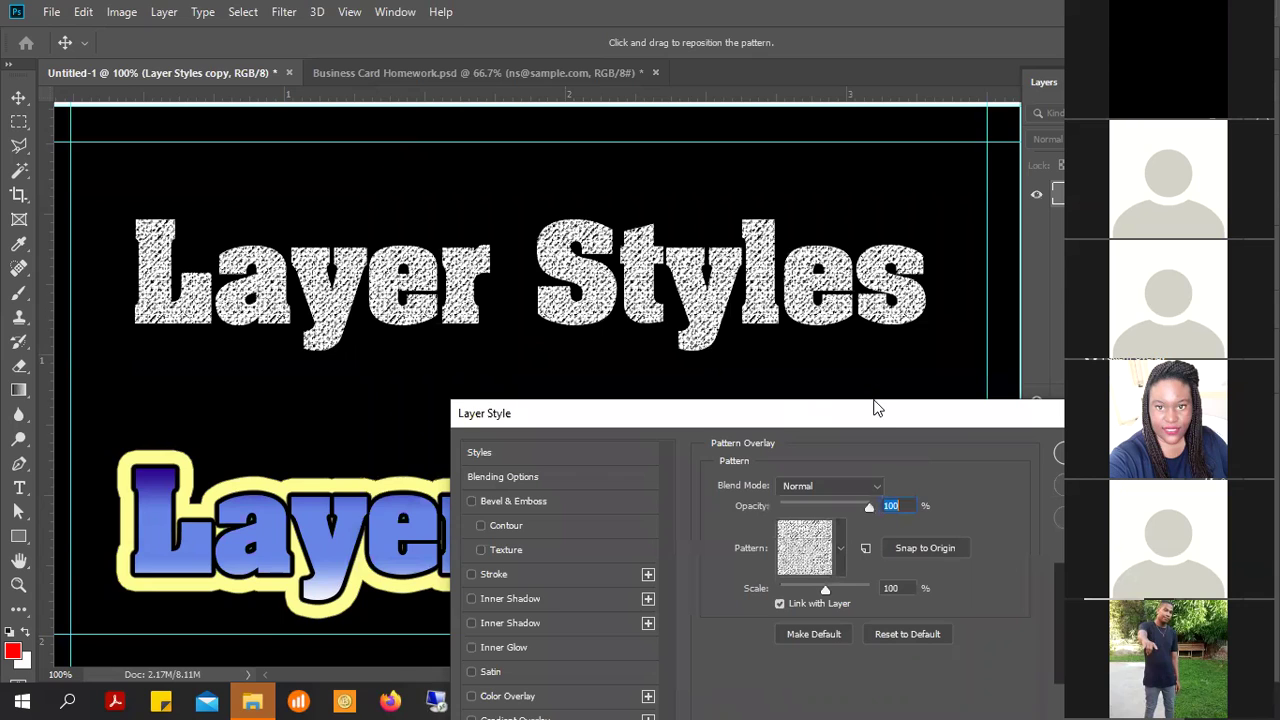
drag(876, 414, 1073, 384)
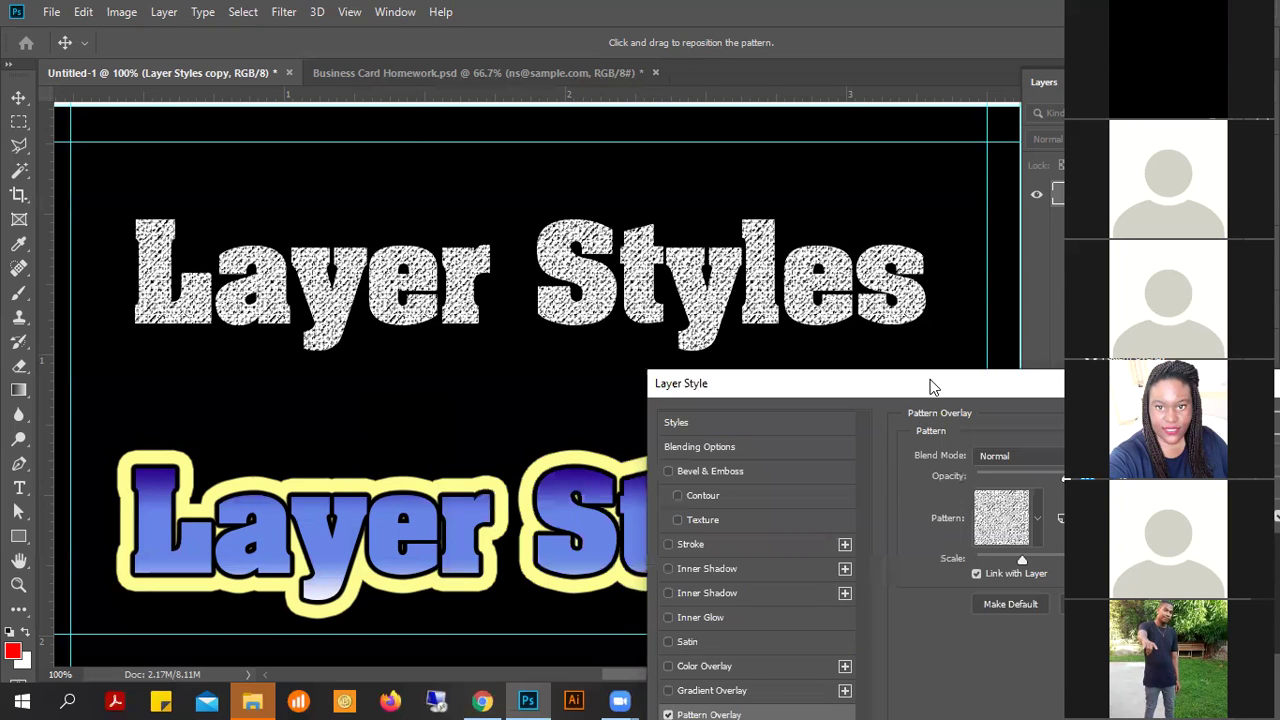
drag(931, 387, 983, 373)
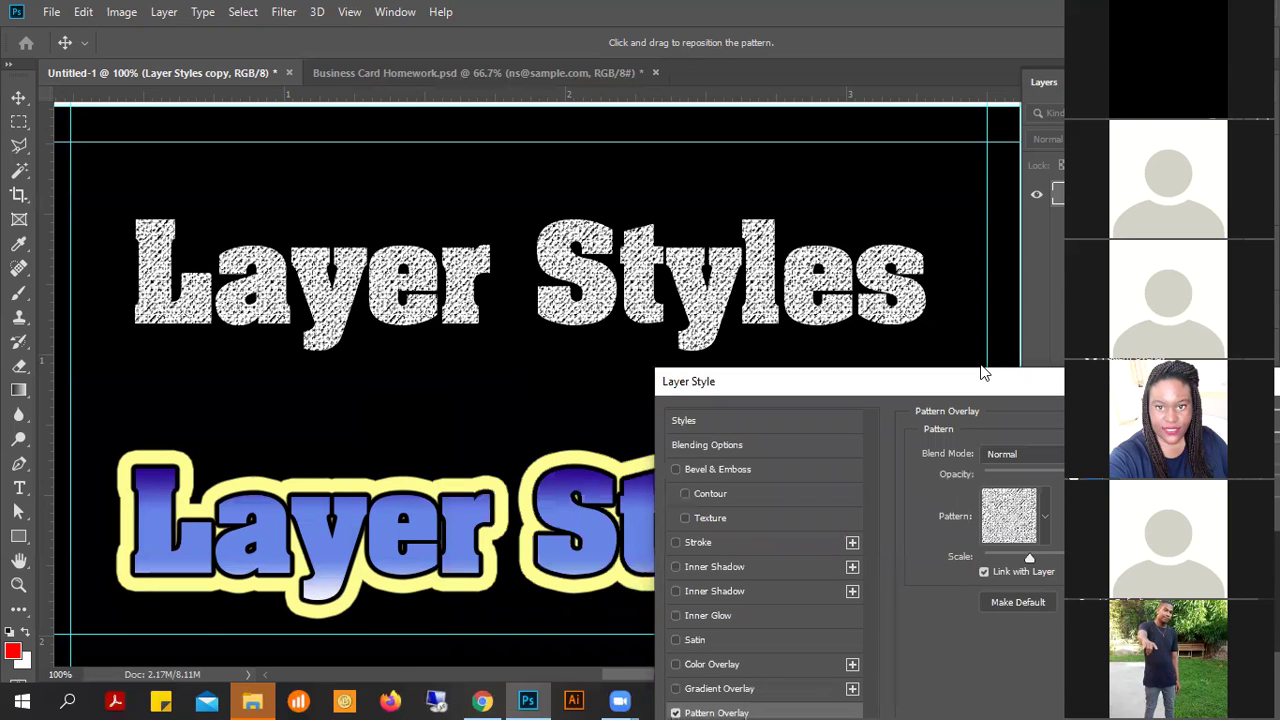
drag(983, 373, 583, 406)
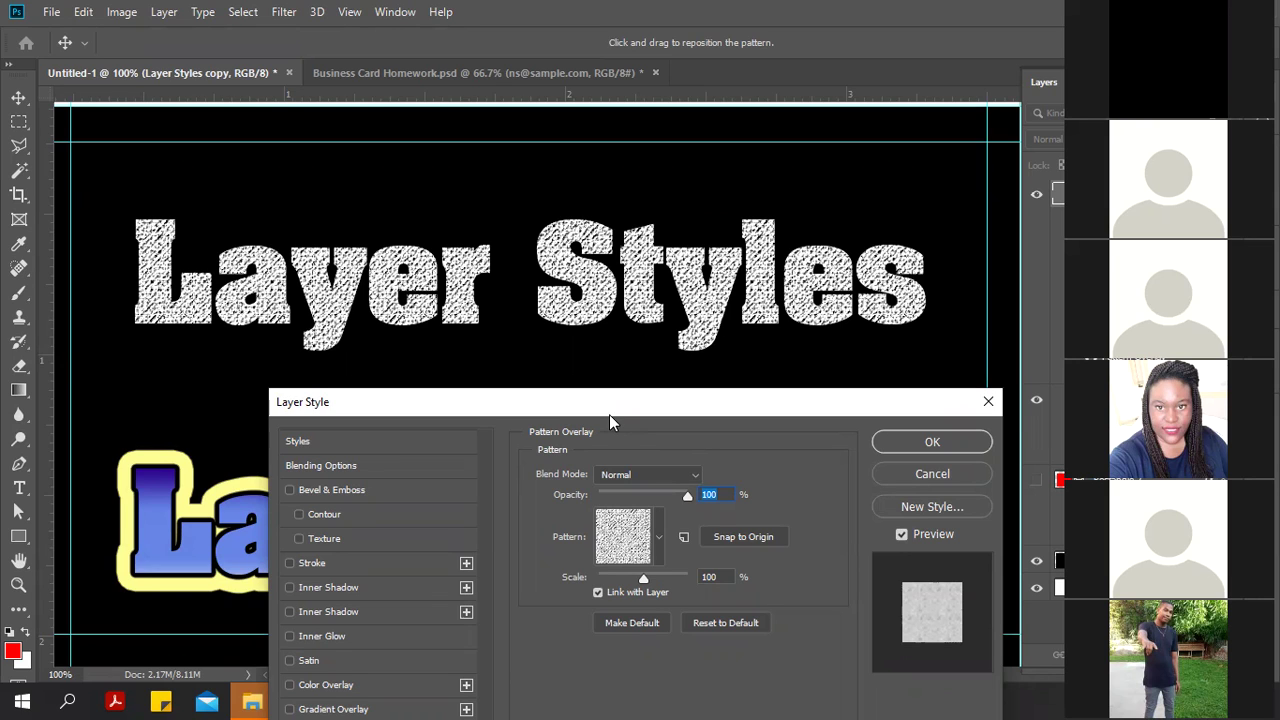
- Apply the mottled black-and-white pattern to the overlay and set its opacity to 64%
drag(610, 416, 860, 143)
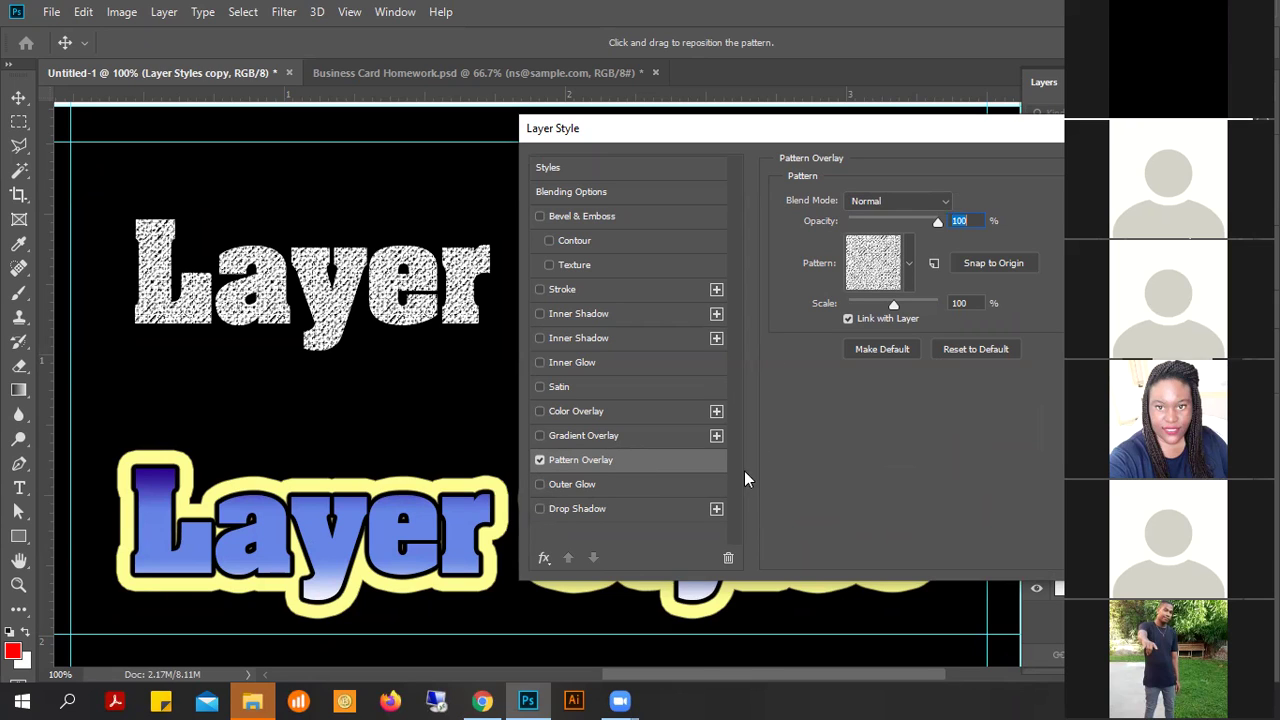
click(906, 261)
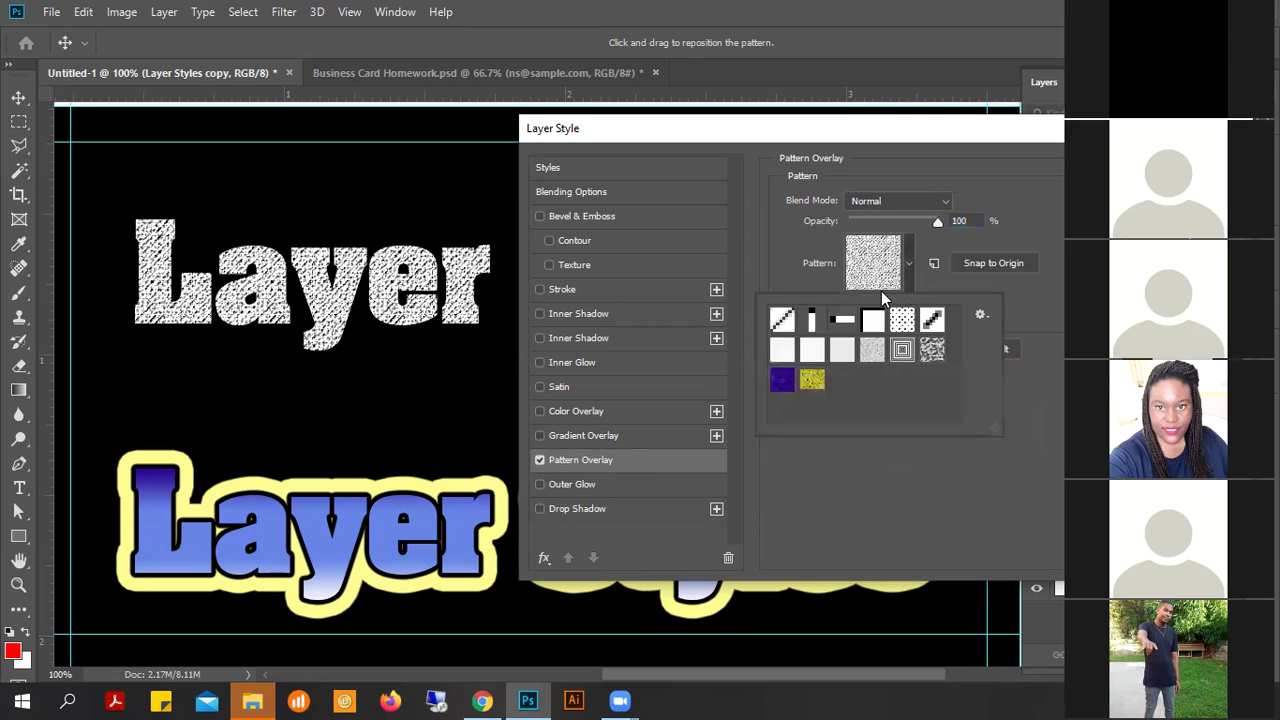
click(931, 352)
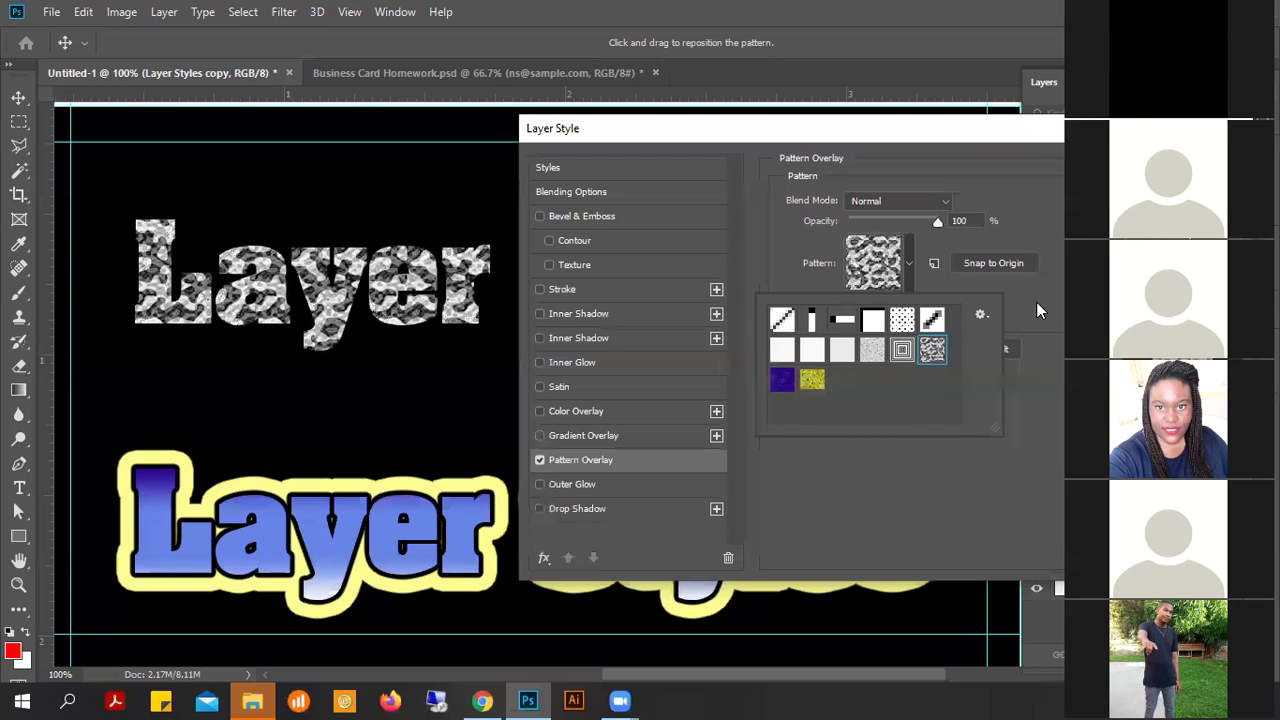
click(896, 284)
drag(920, 215, 906, 214)
- Replace the available overlay patterns with the Rock Patterns set
click(910, 264)
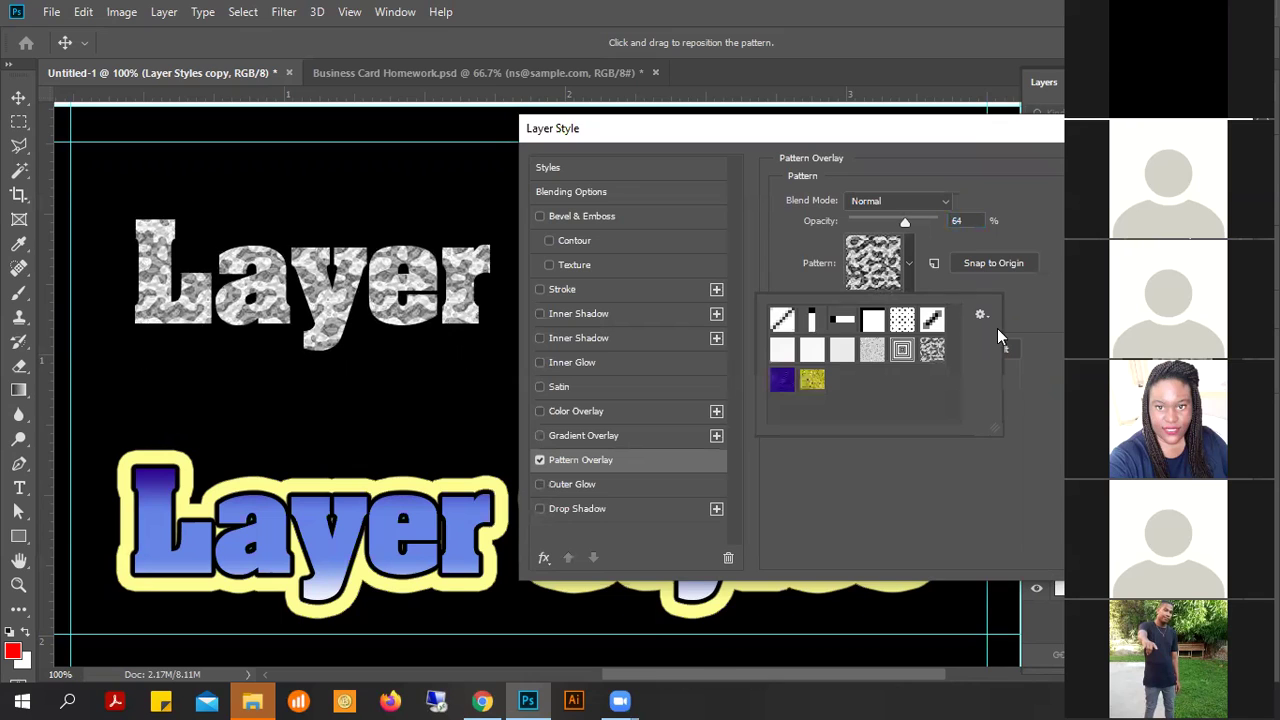
click(982, 315)
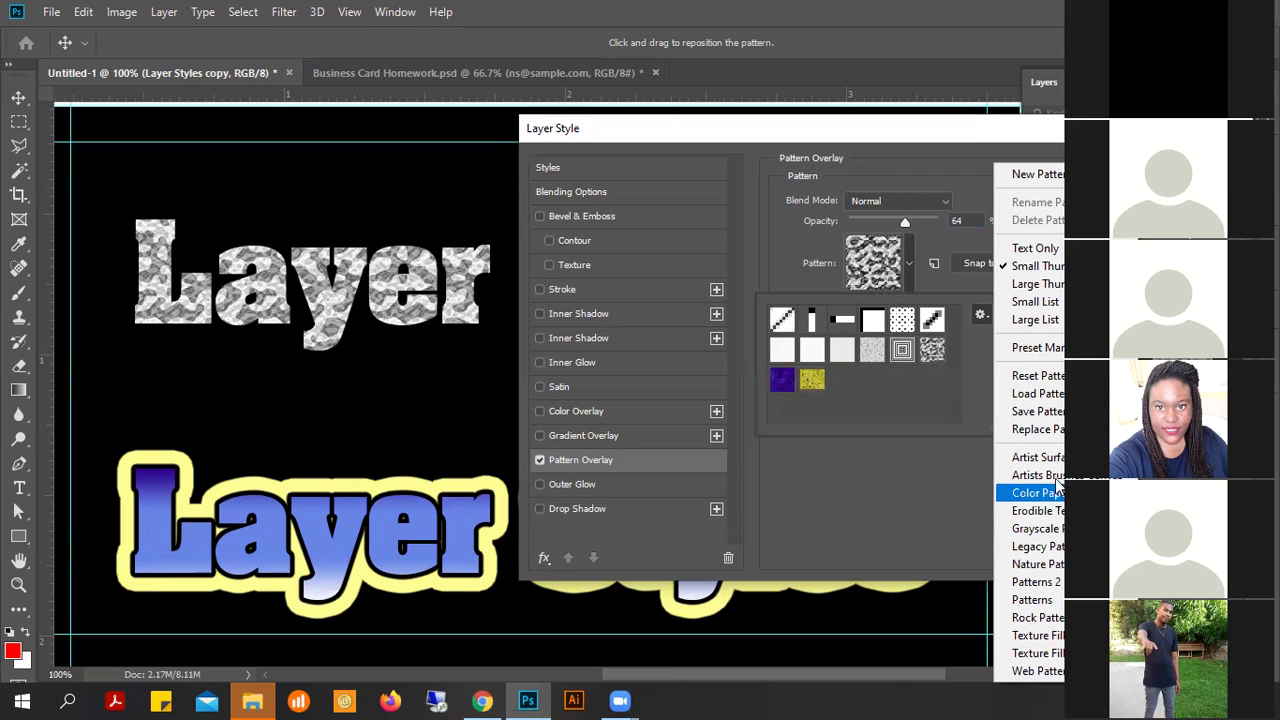
click(1052, 622)
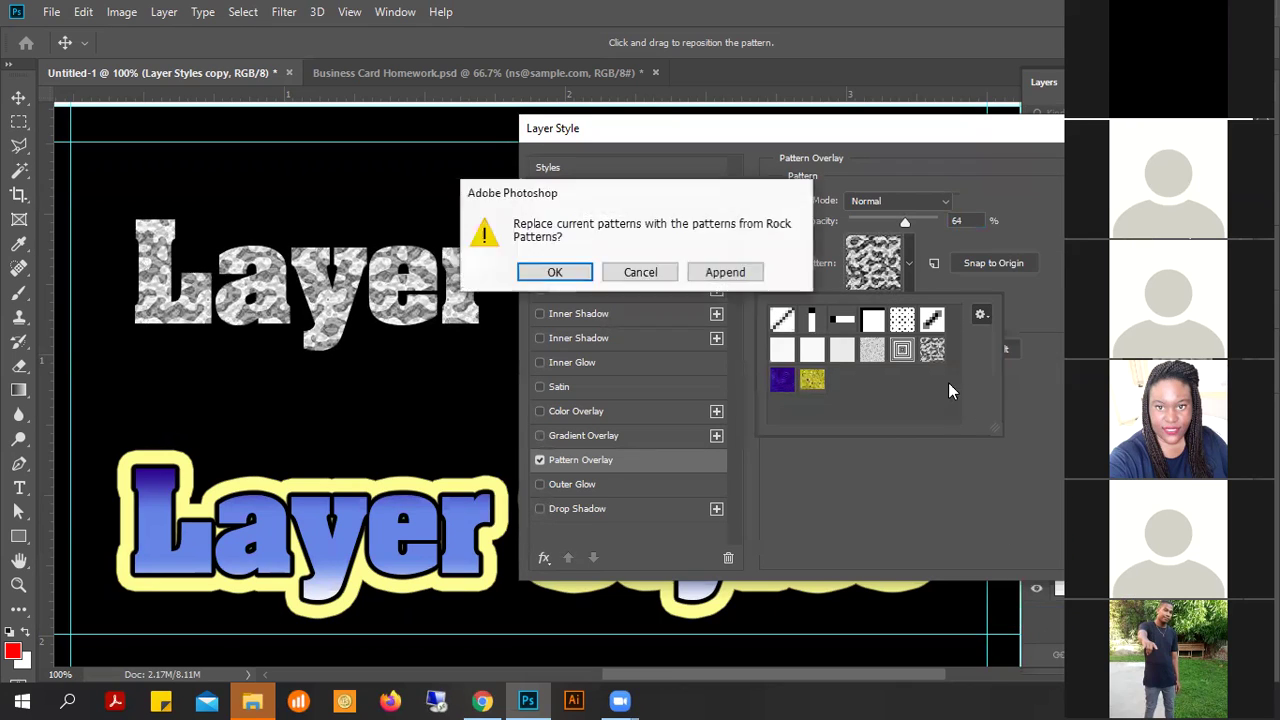
click(588, 277)
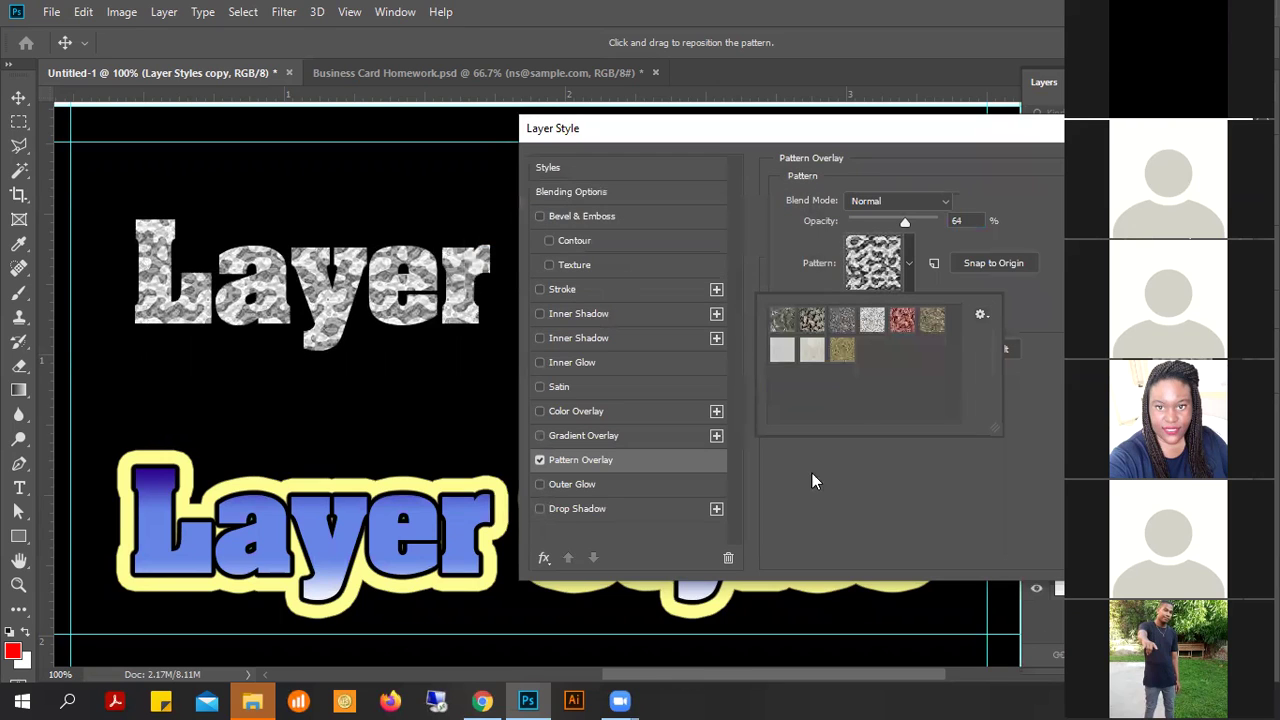
- Try the rock patterns on the upper text, apply the rounded dark stones pattern, and set its scale to 47%
click(812, 320)
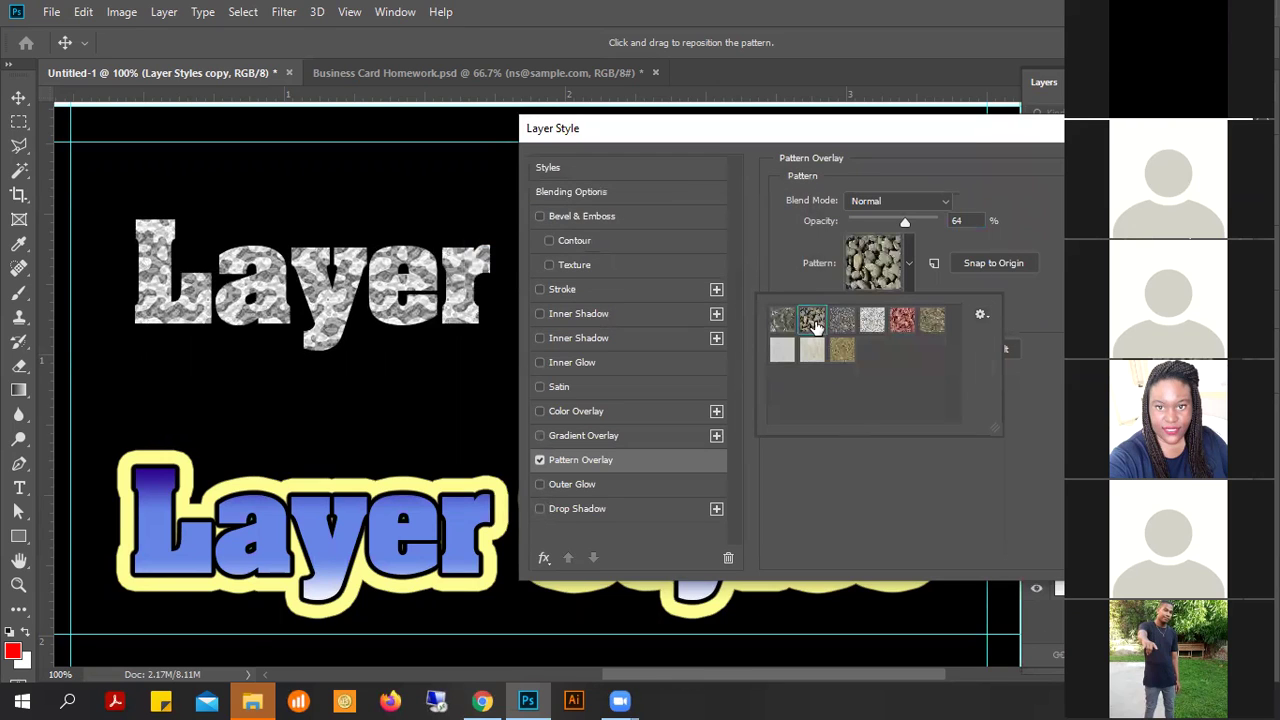
click(931, 330)
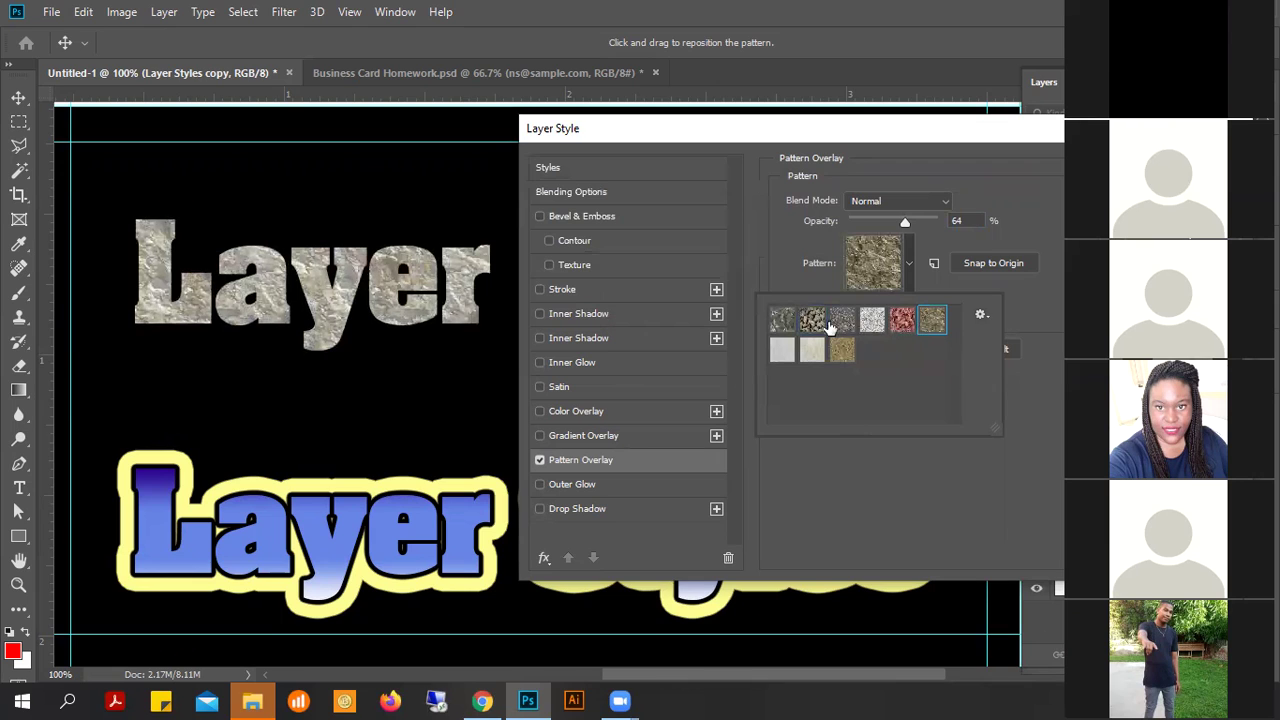
click(812, 320)
click(1050, 314)
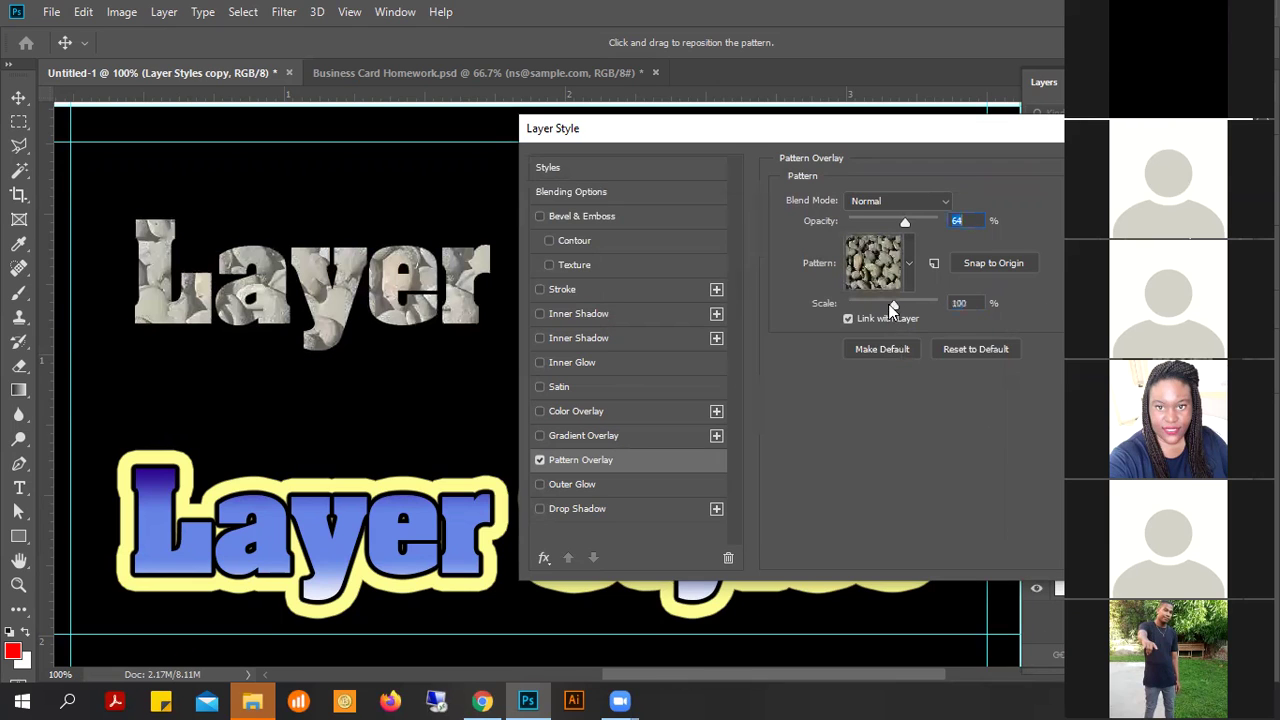
drag(890, 302, 876, 303)
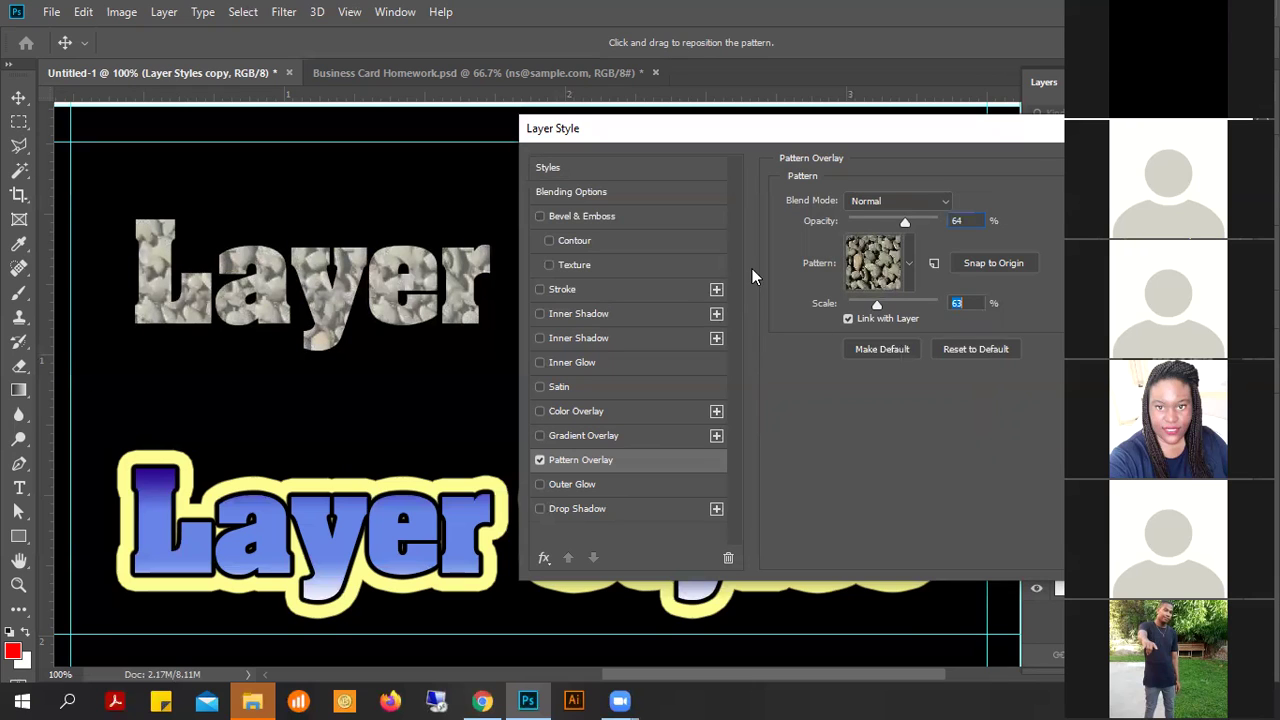
drag(877, 302, 869, 303)
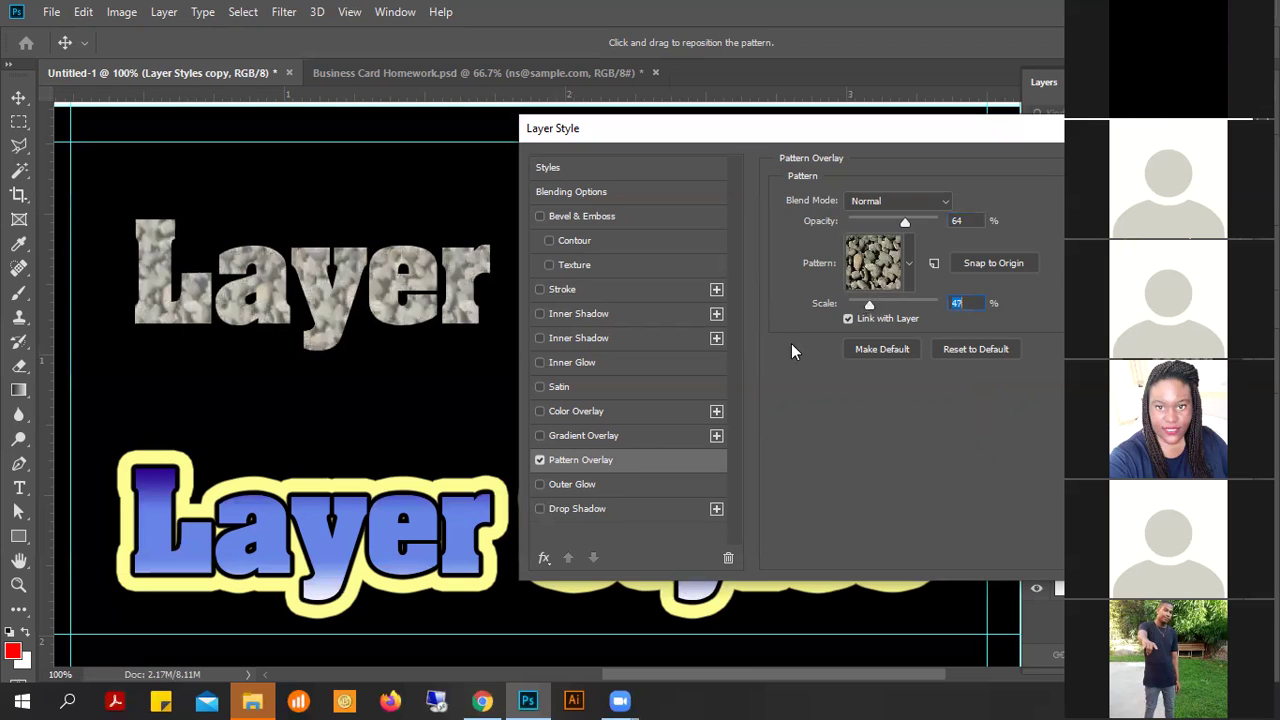
- Turn off Pattern Overlay, enable Outer Glow on the upper text, and set the glow's blend mode to Normal
click(541, 460)
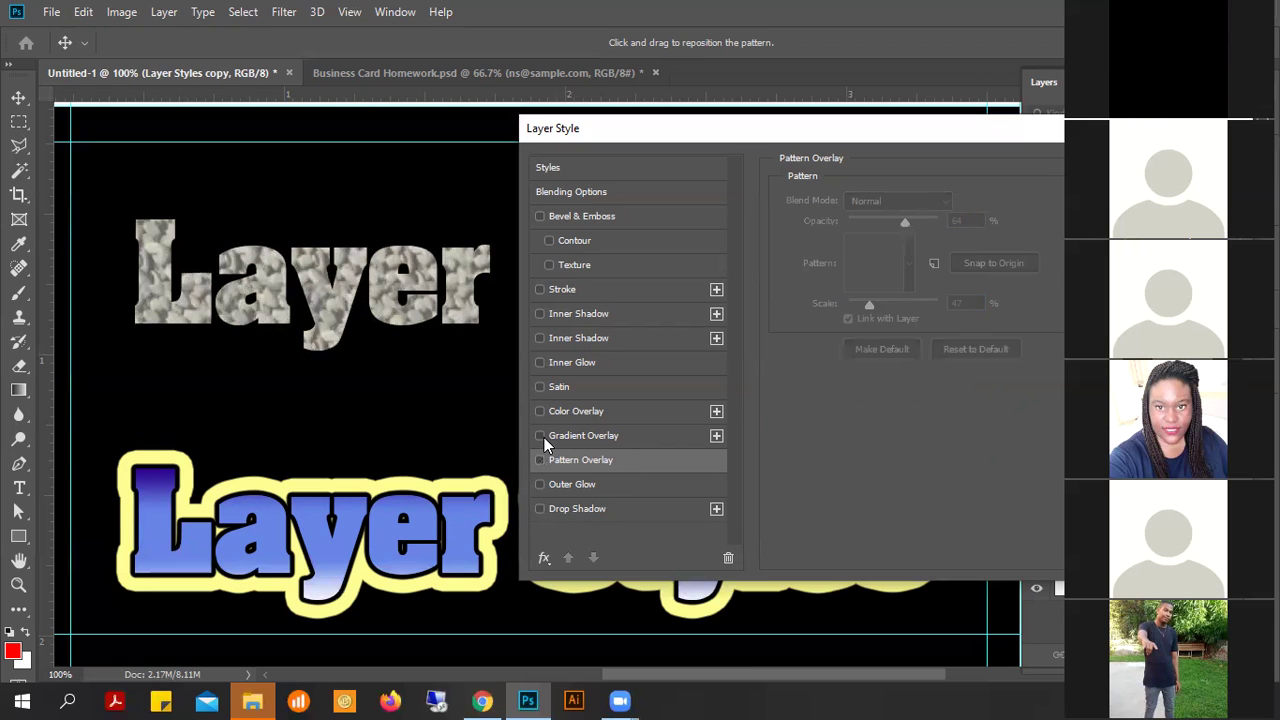
click(541, 484)
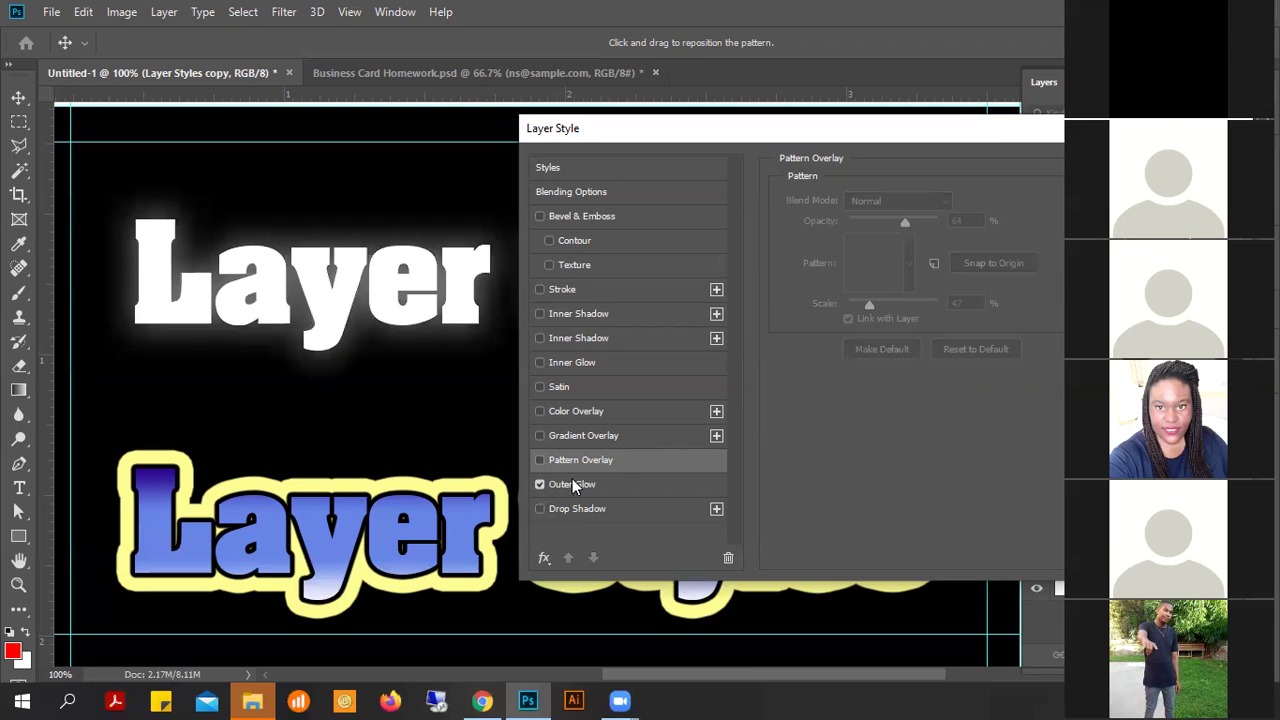
click(572, 482)
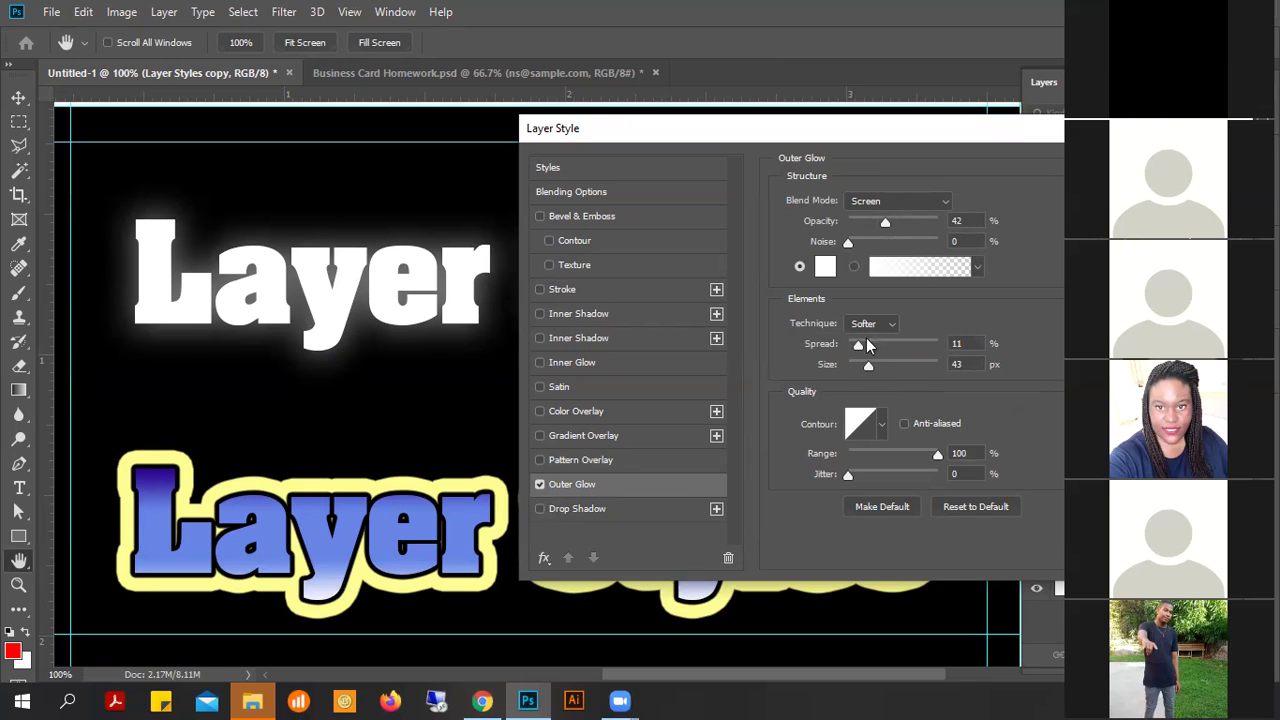
click(939, 198)
click(895, 213)
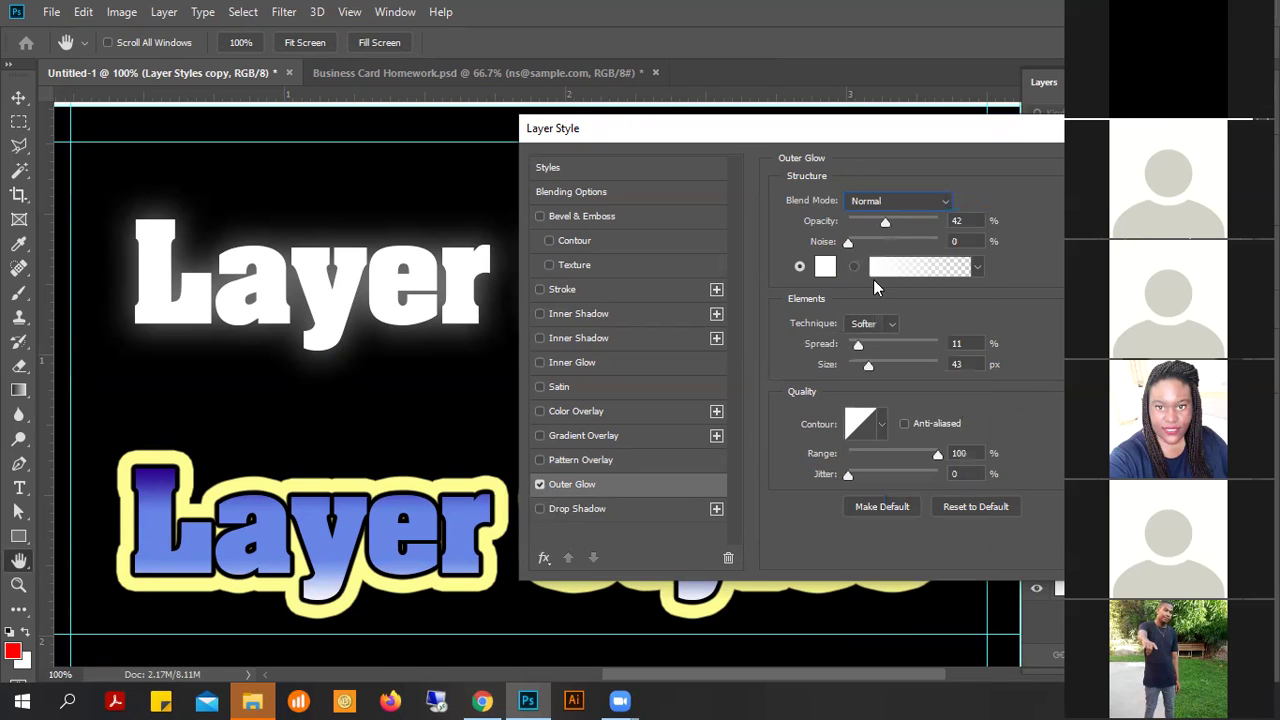
- Set the outer glow's color to red (ff0000) and its opacity to 98%
click(822, 267)
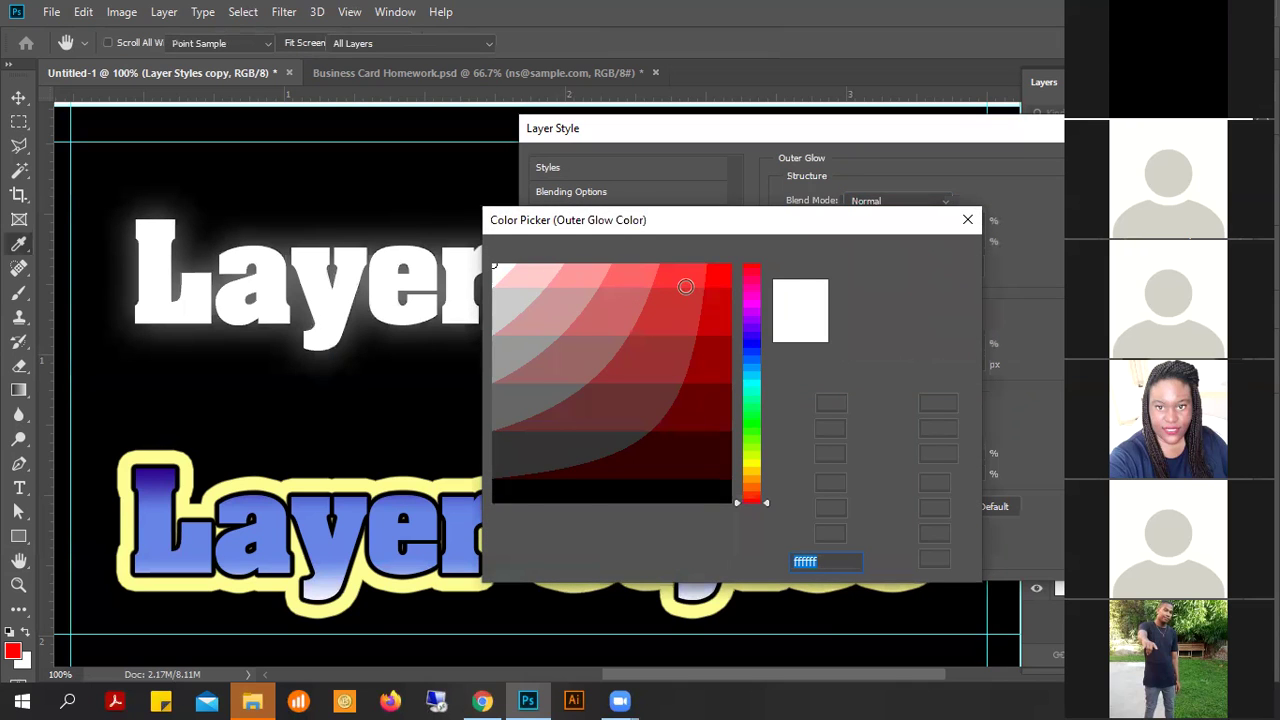
text(ff0000)
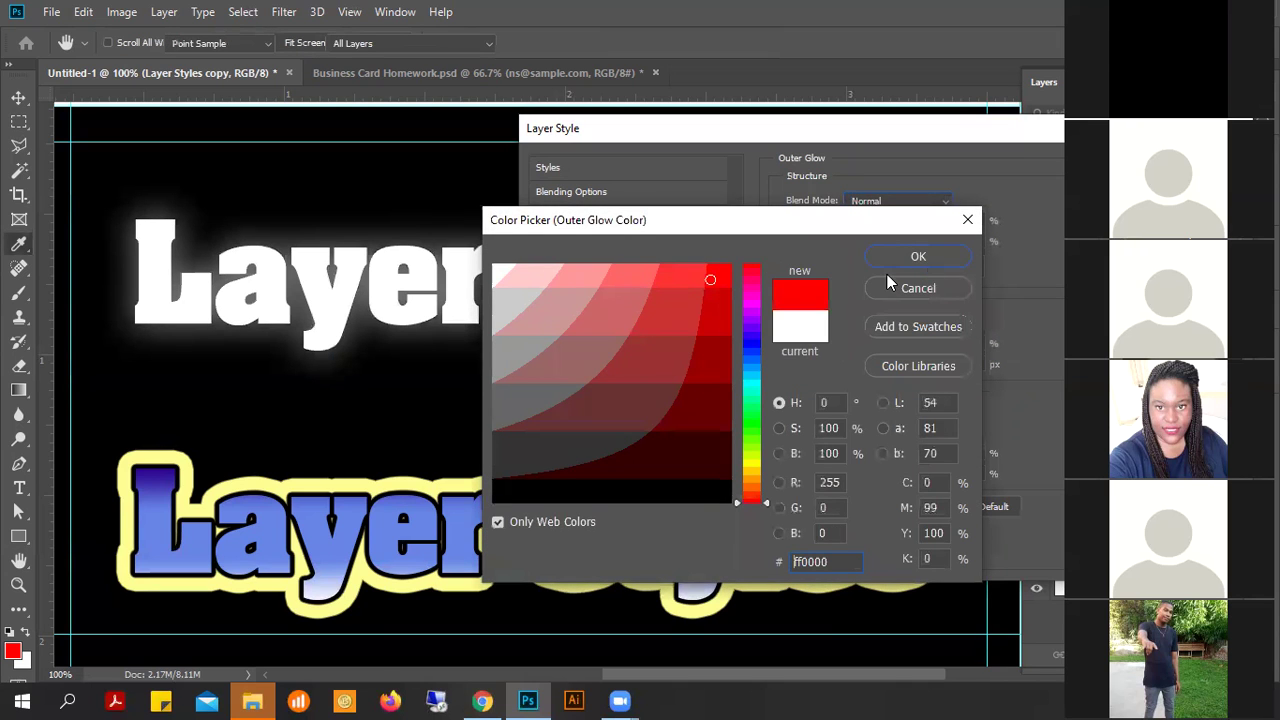
click(912, 257)
drag(887, 220, 935, 227)
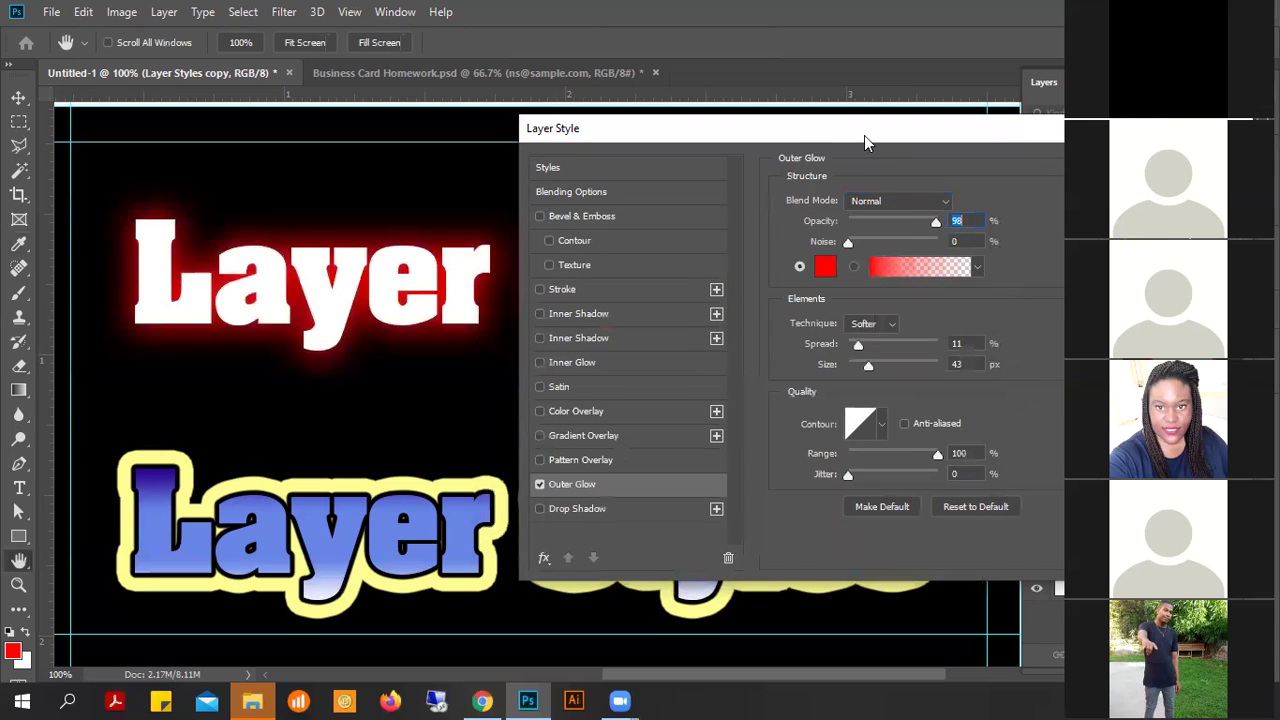
- Move the layer style dialog below the upper text, enable Stroke, and set the stroke color to red (ff0000)
drag(866, 142, 873, 146)
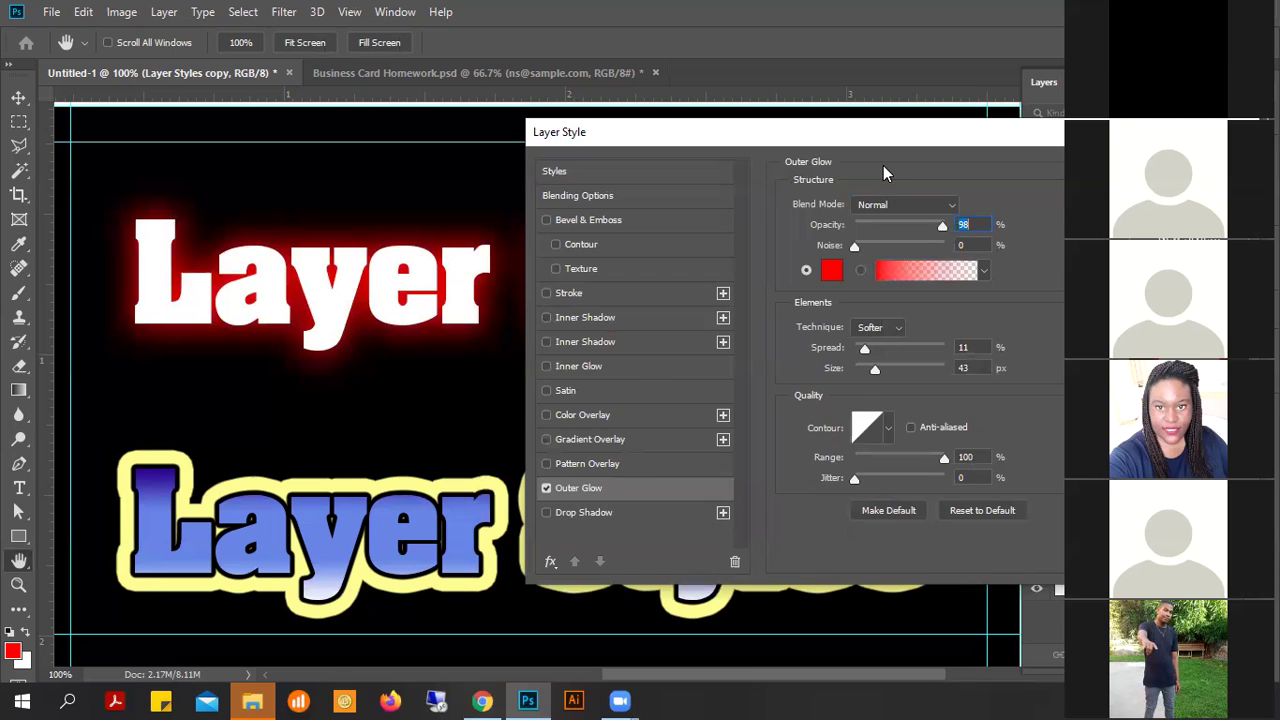
drag(883, 132, 1029, 352)
click(697, 513)
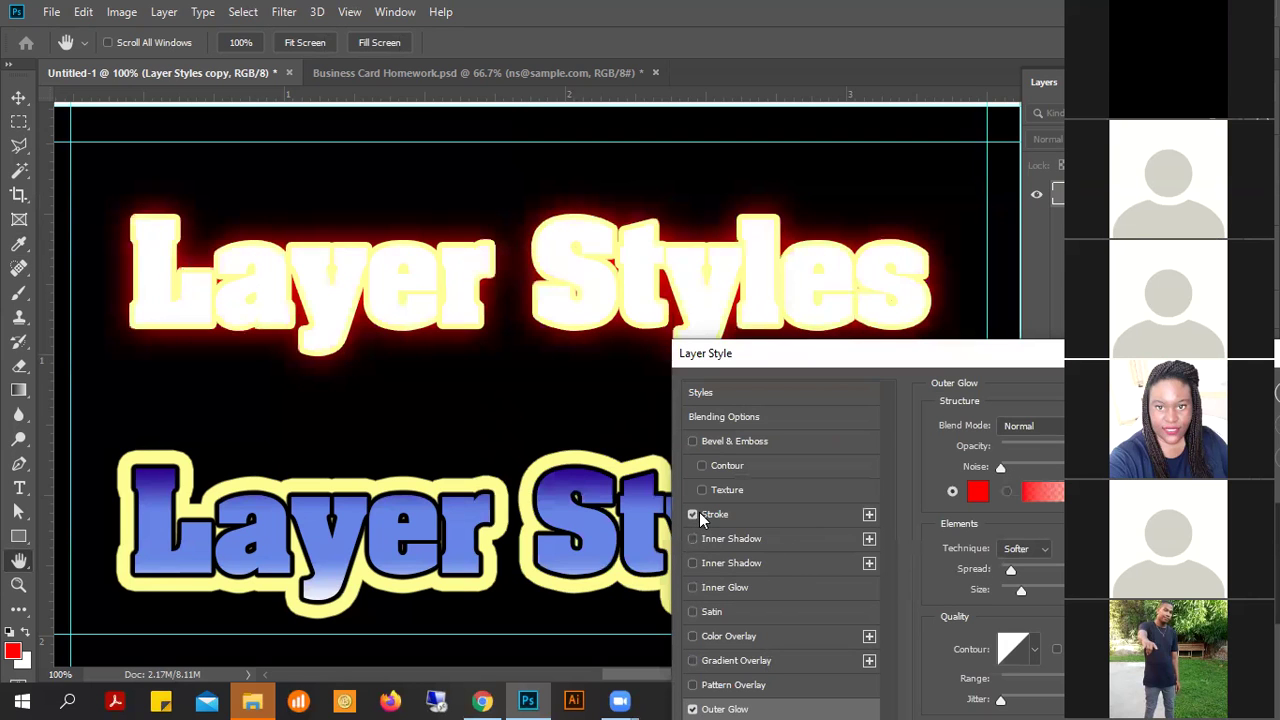
click(716, 513)
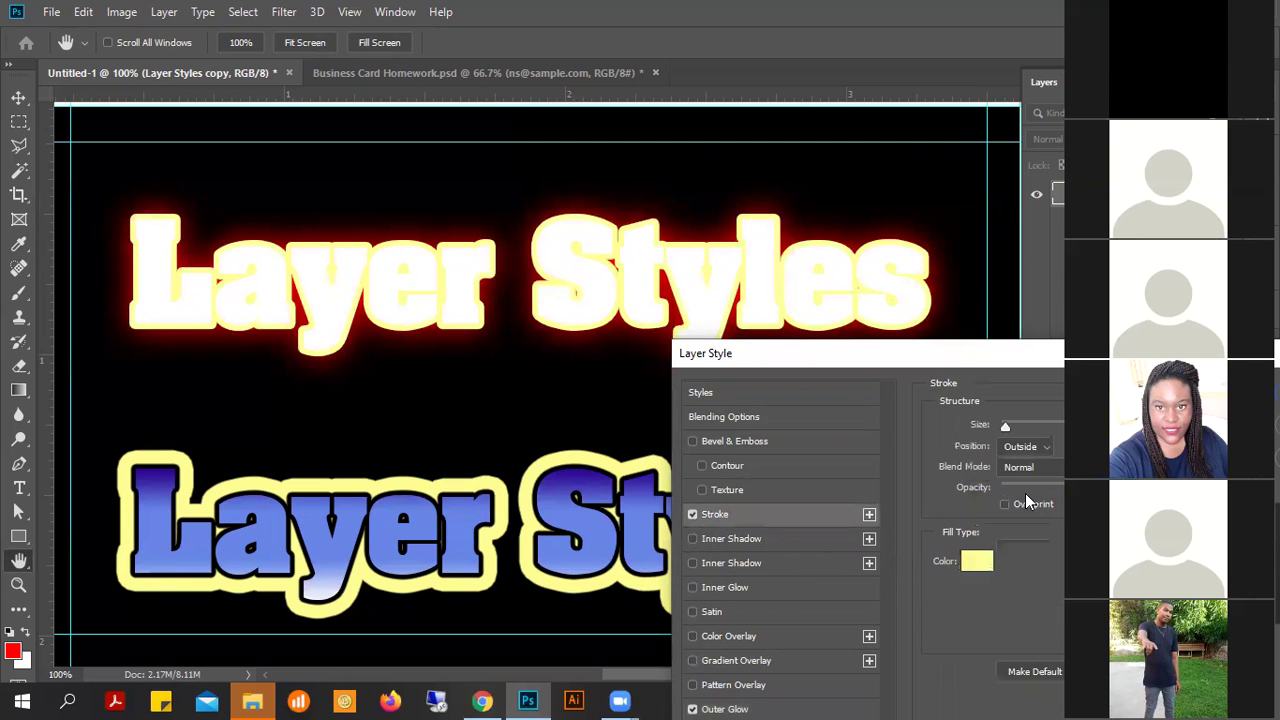
click(973, 564)
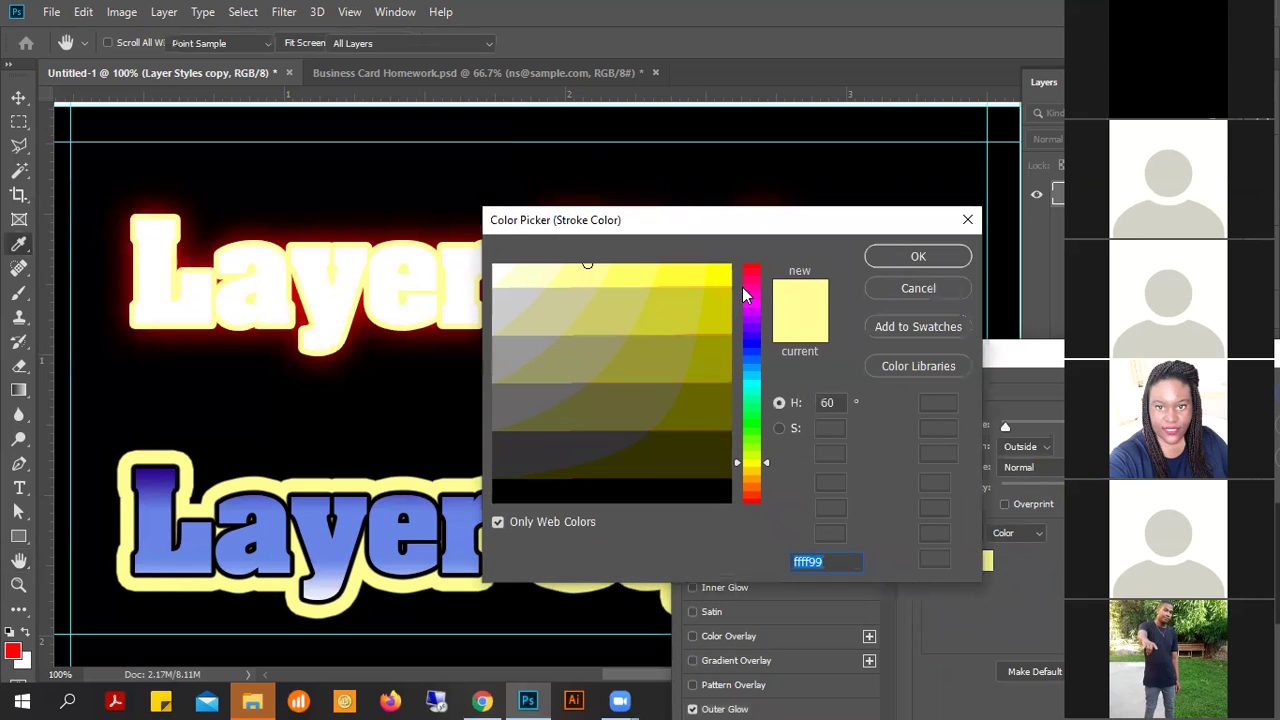
mouse_move(755, 280)
mouse_down()
mouse_move(755, 258)
mouse_move(715, 271)
mouse_up()
click(722, 272)
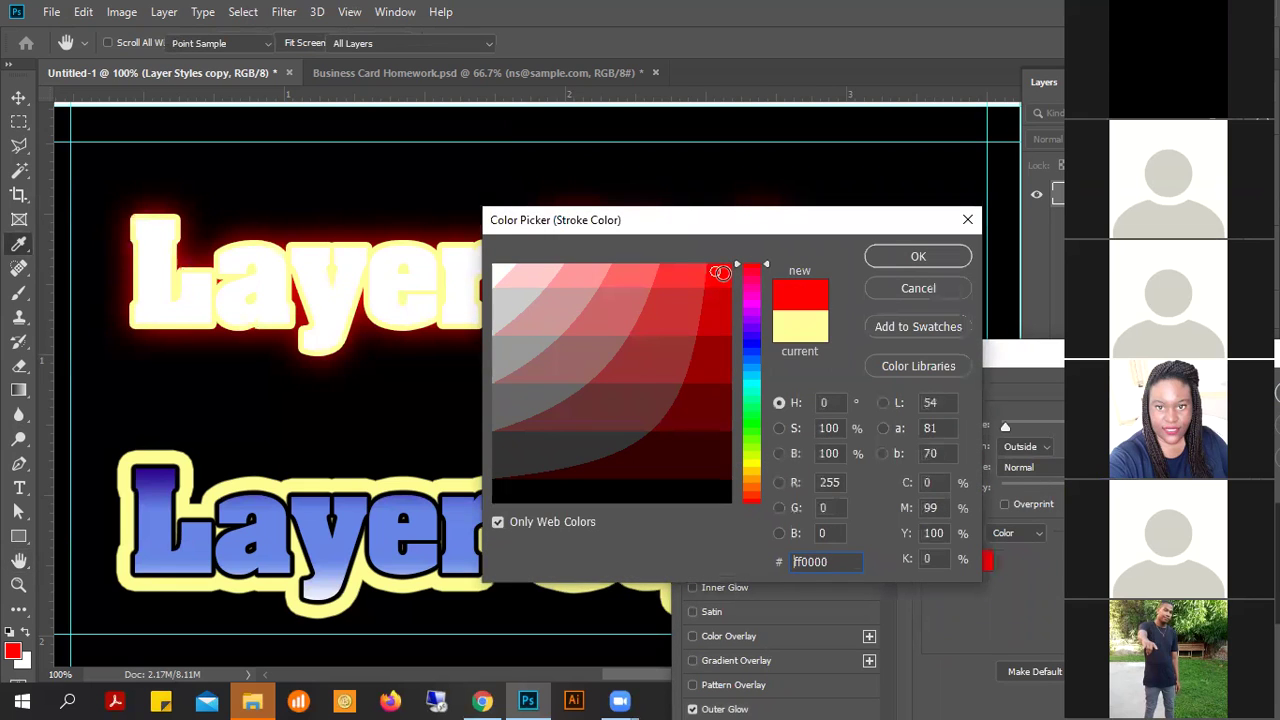
click(900, 258)
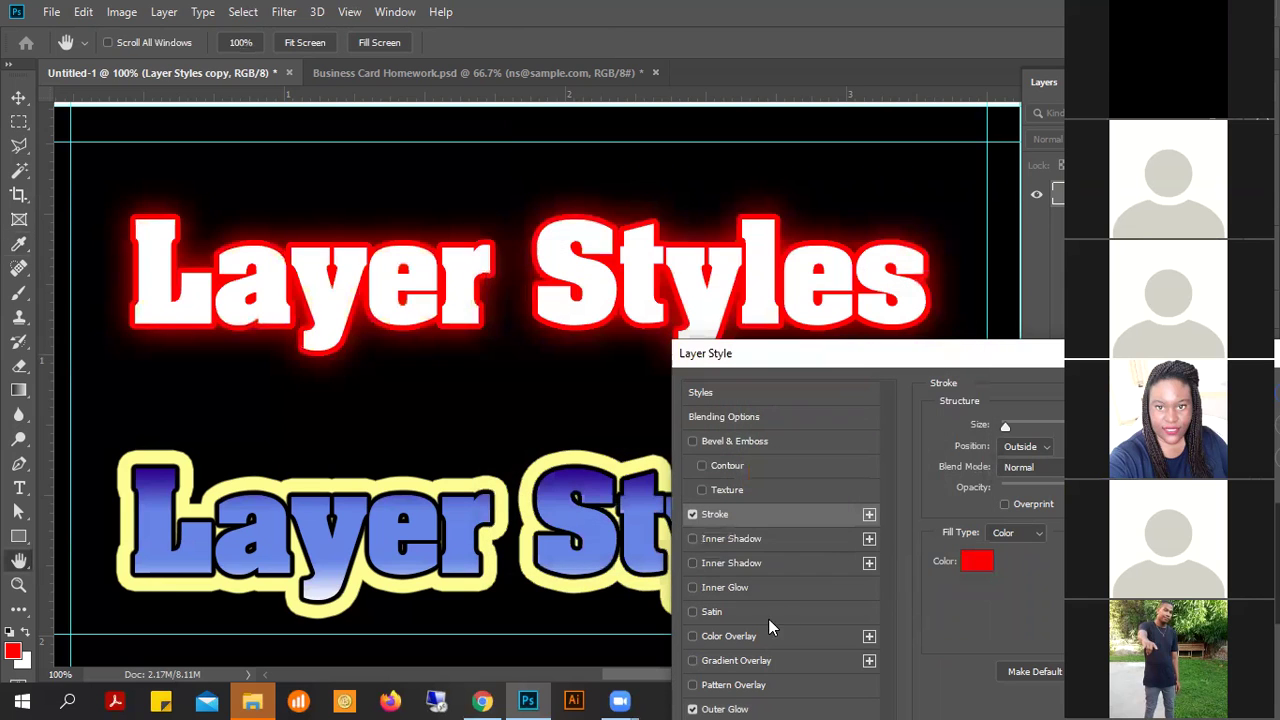
- Toggle Outer Glow off and on to compare it with the stroke, and turn off the upper text's stroke
click(692, 707)
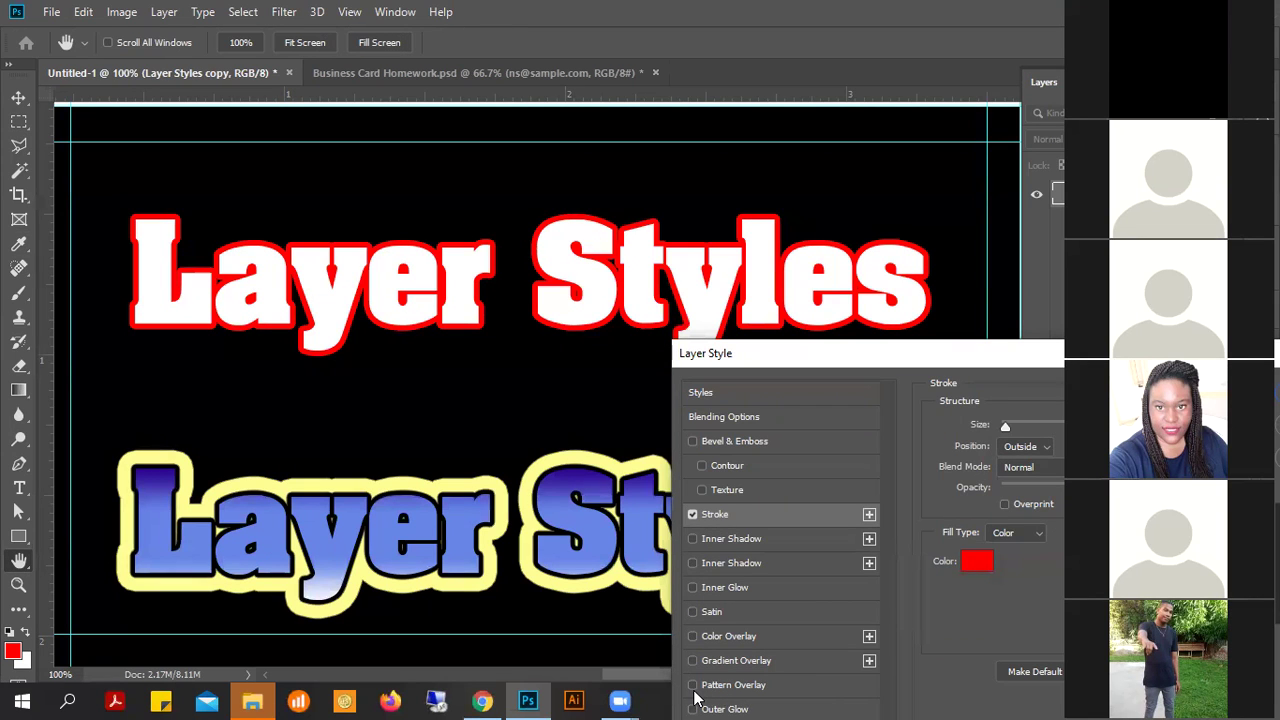
click(692, 708)
click(692, 514)
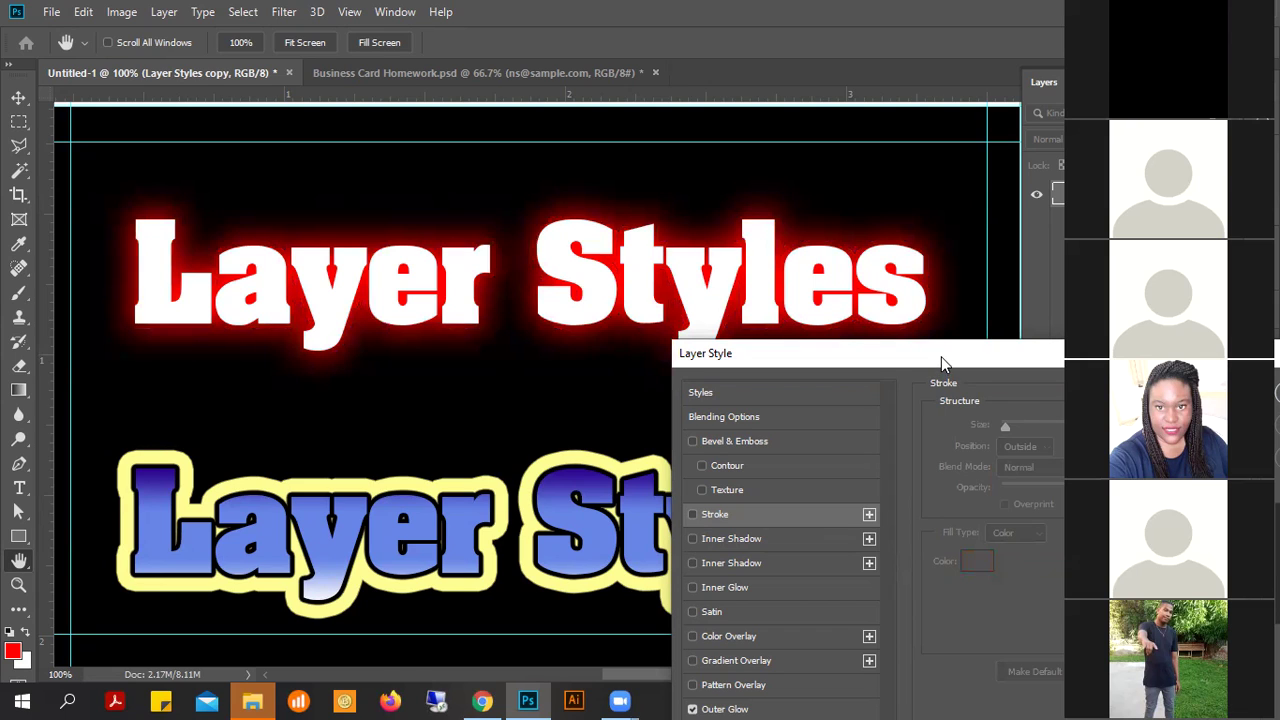
drag(922, 353, 859, 165)
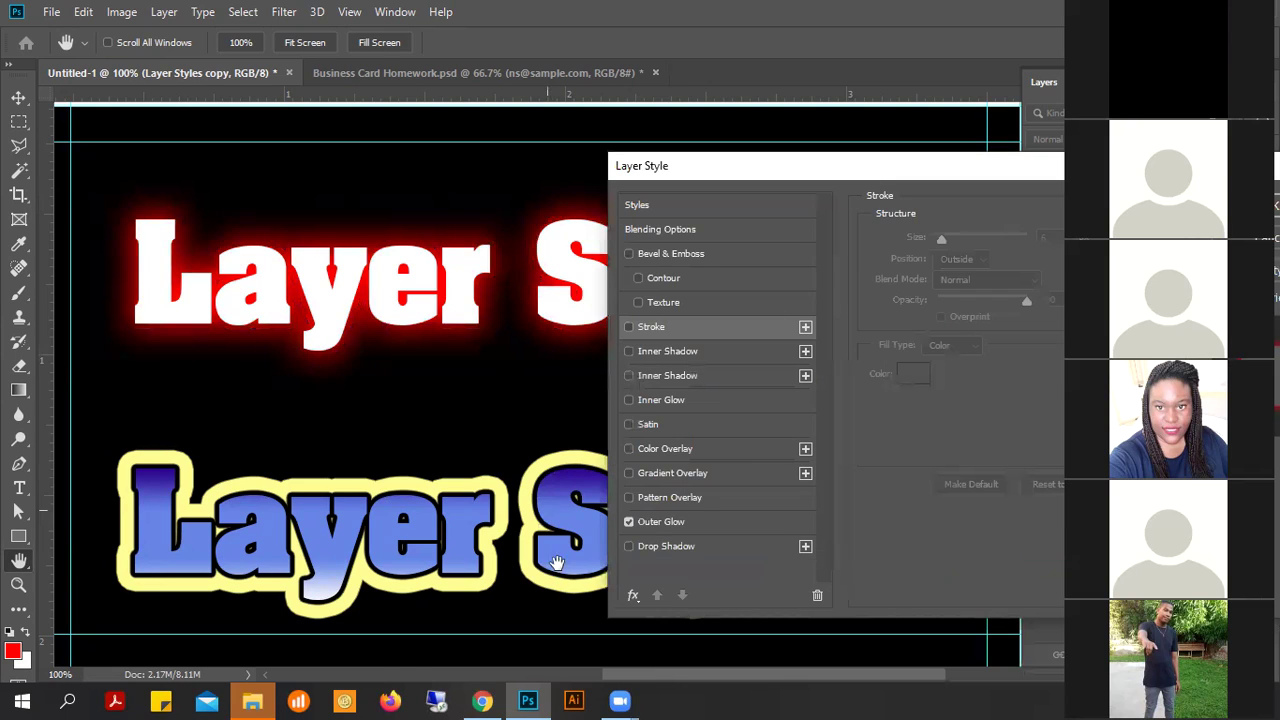
- Turn off Outer Glow, accept the layer style settings, and hide the black background layer
click(629, 523)
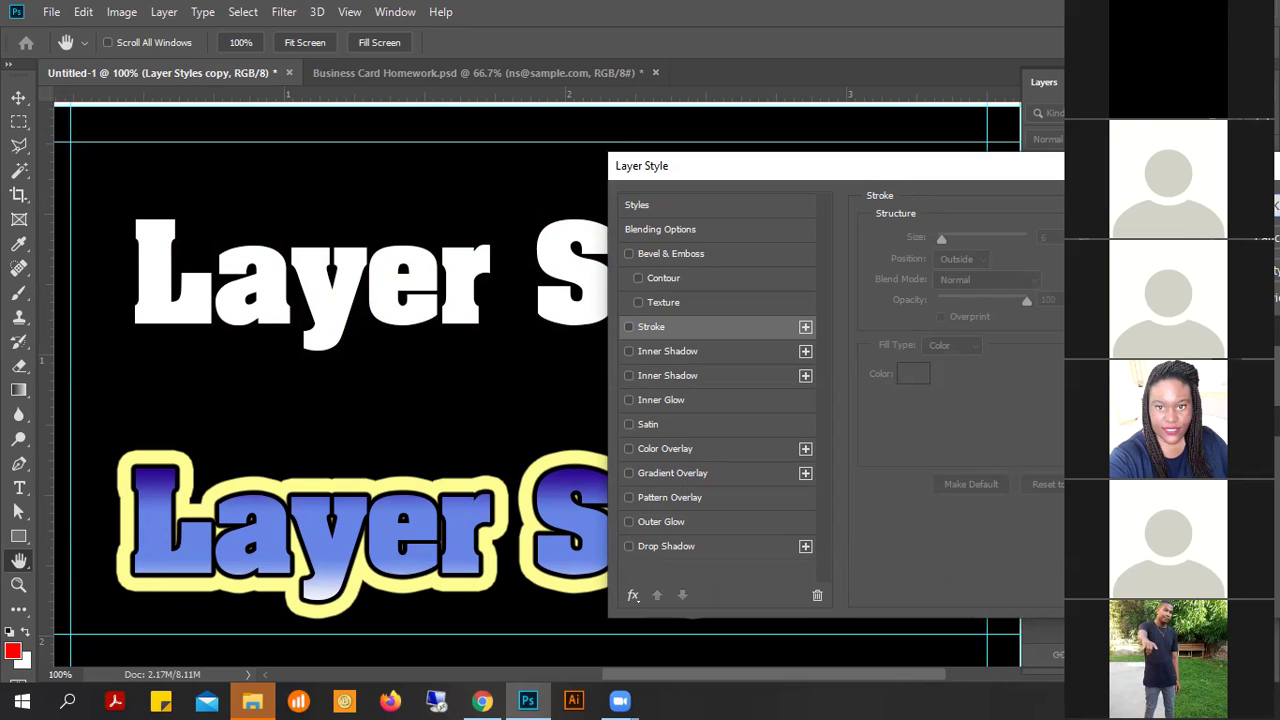
key(Return)
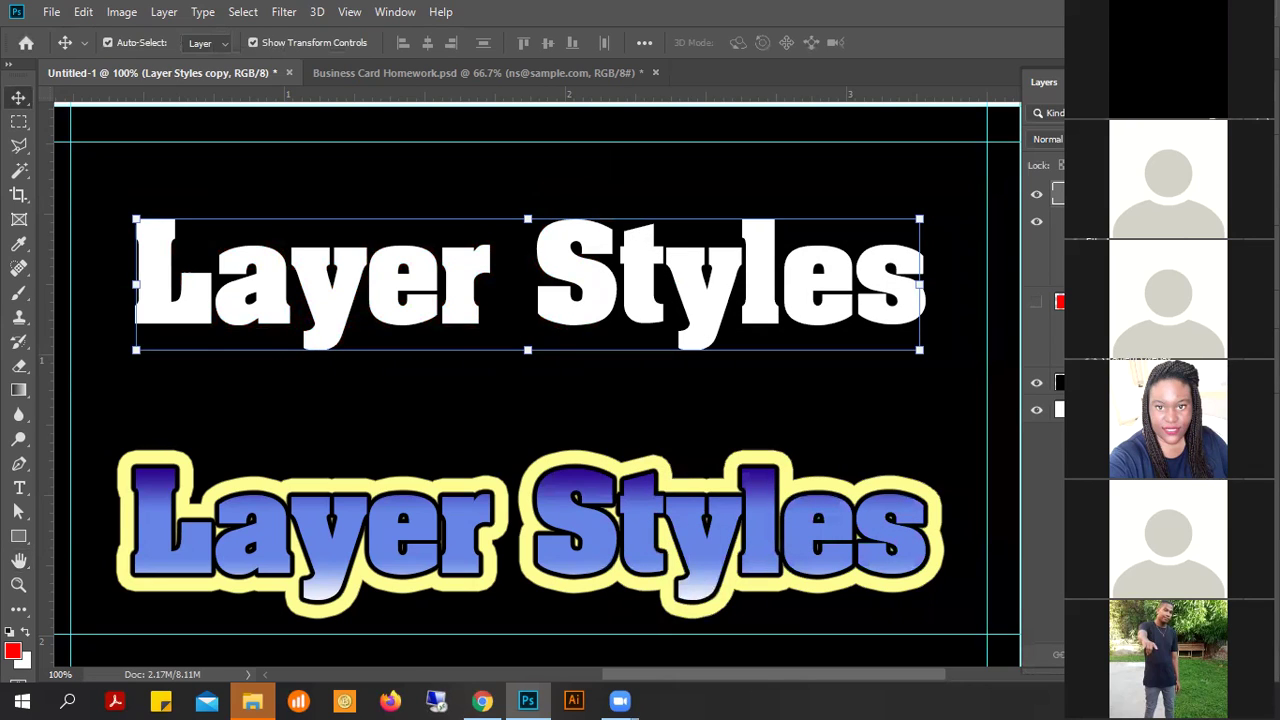
click(1037, 385)
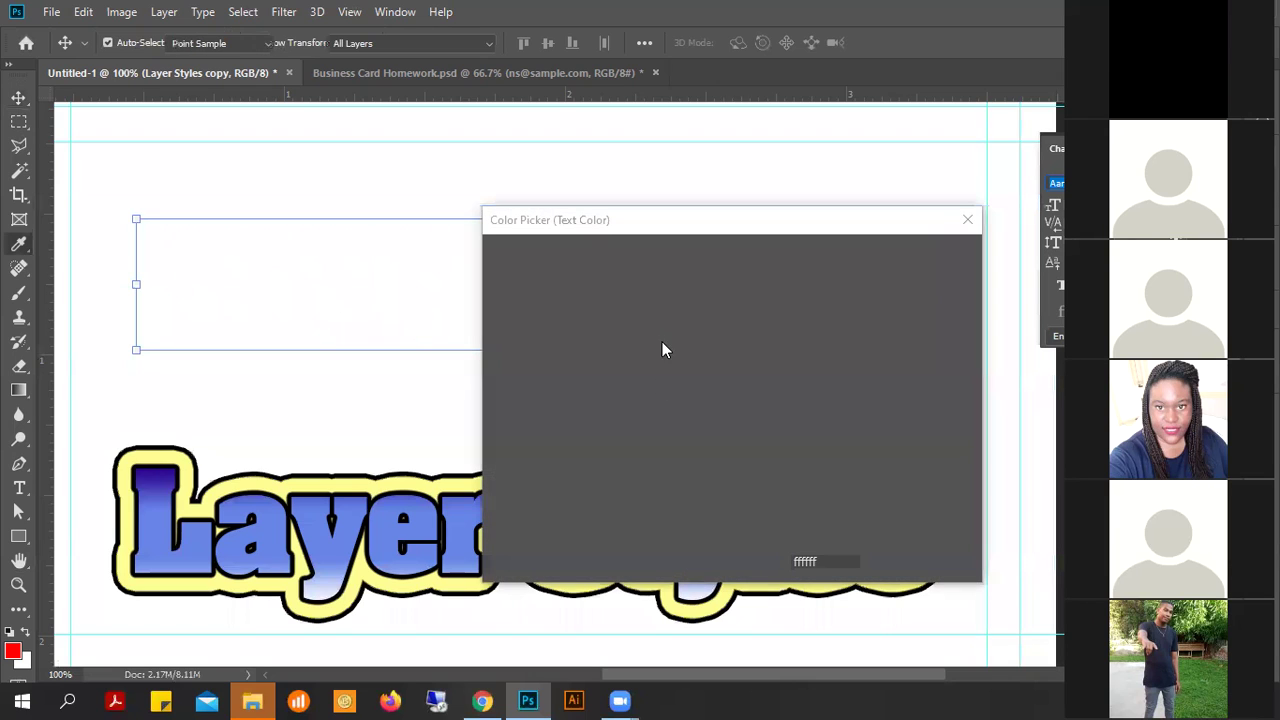
- Try ff0000 as the color of the white upper text copy, and replace that copy with the red Layer Styles text
click(715, 283)
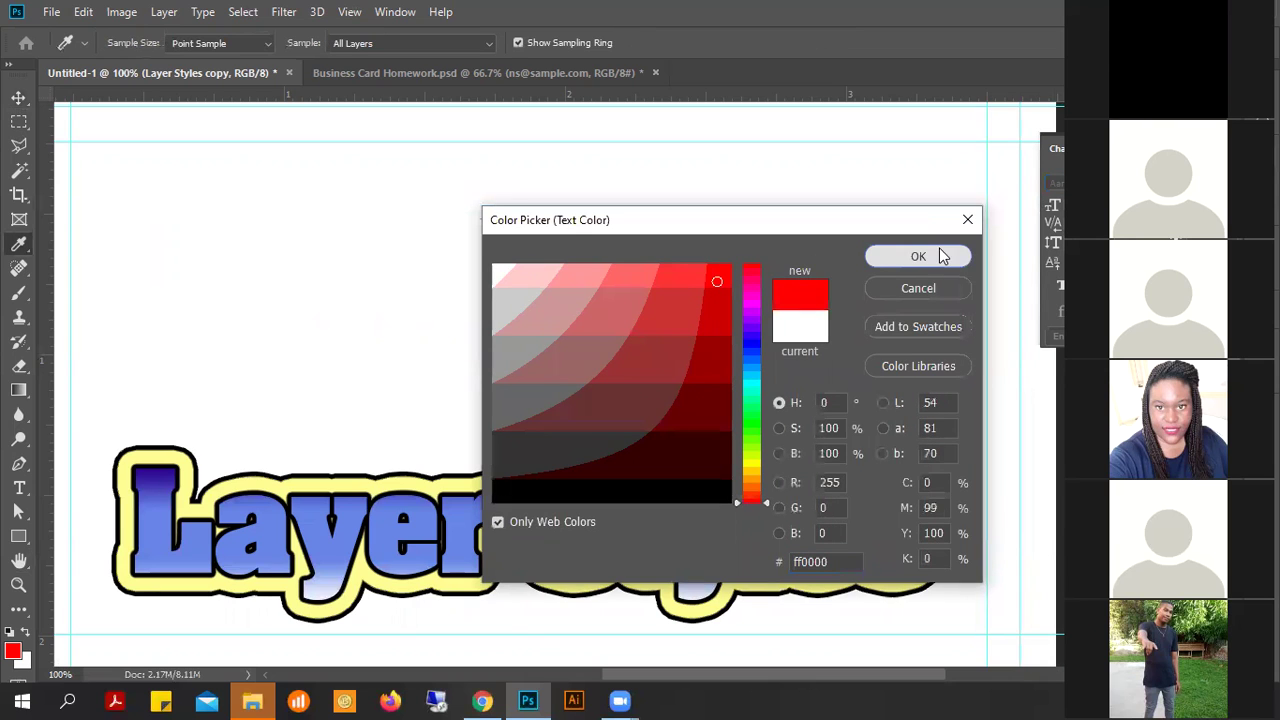
click(939, 291)
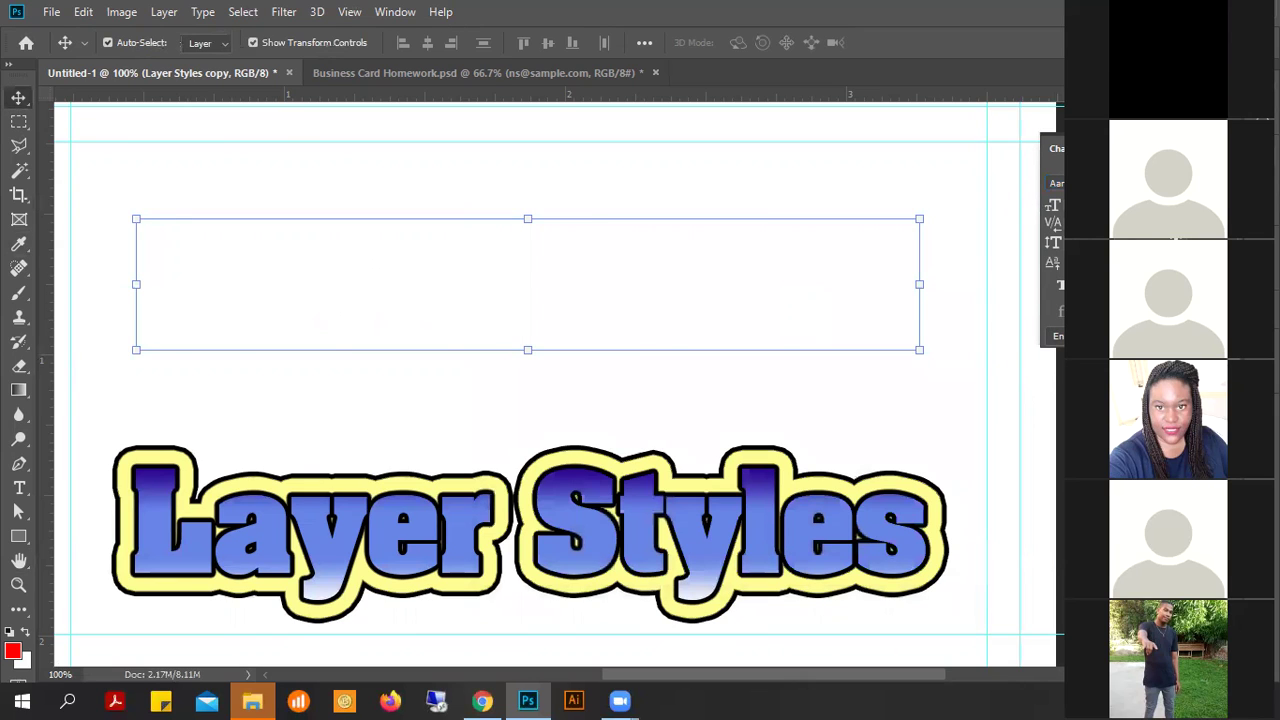
key(Delete)
key(F7)
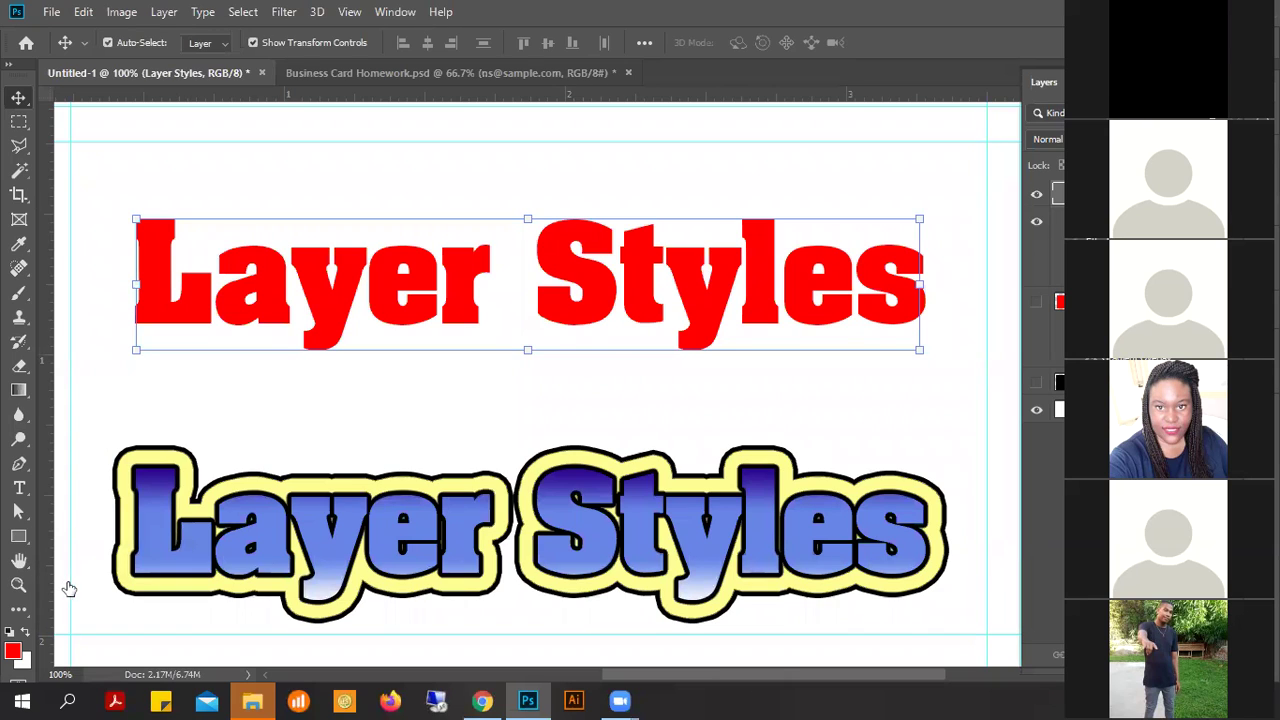
- Open the layer style settings for the red upper text and enable Drop Shadow, showing its options
click(19, 562)
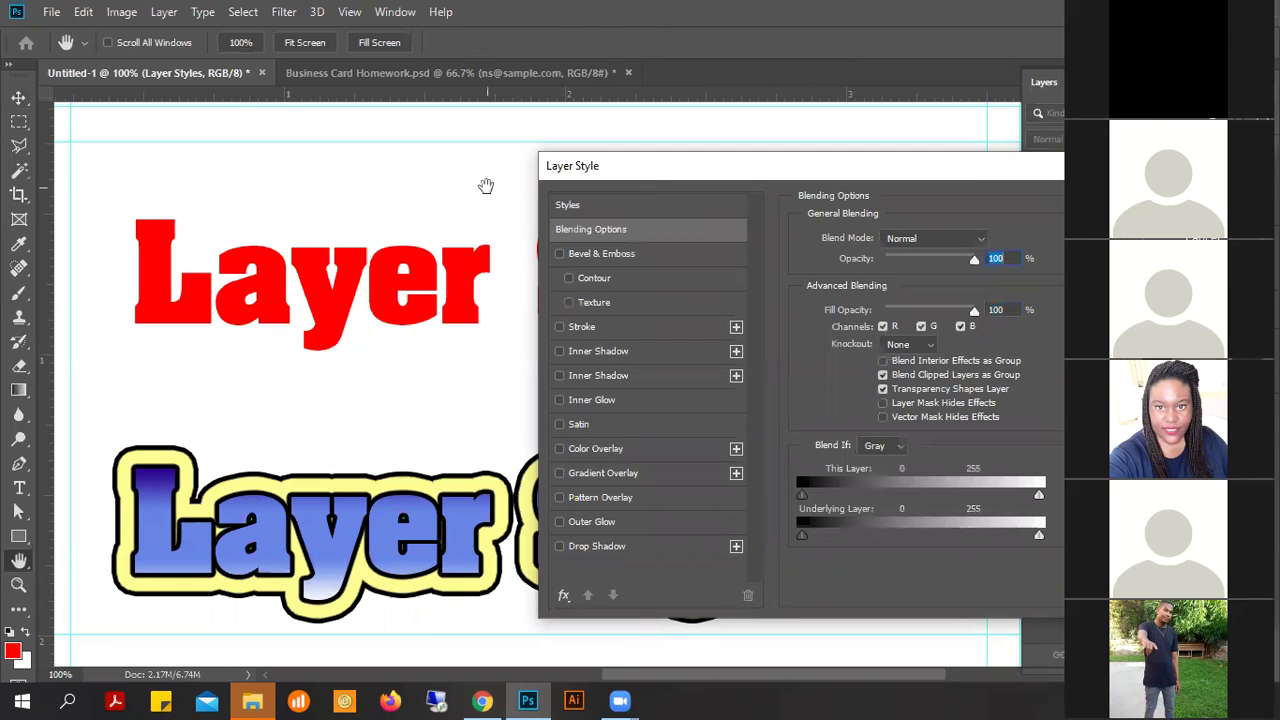
drag(626, 176, 655, 129)
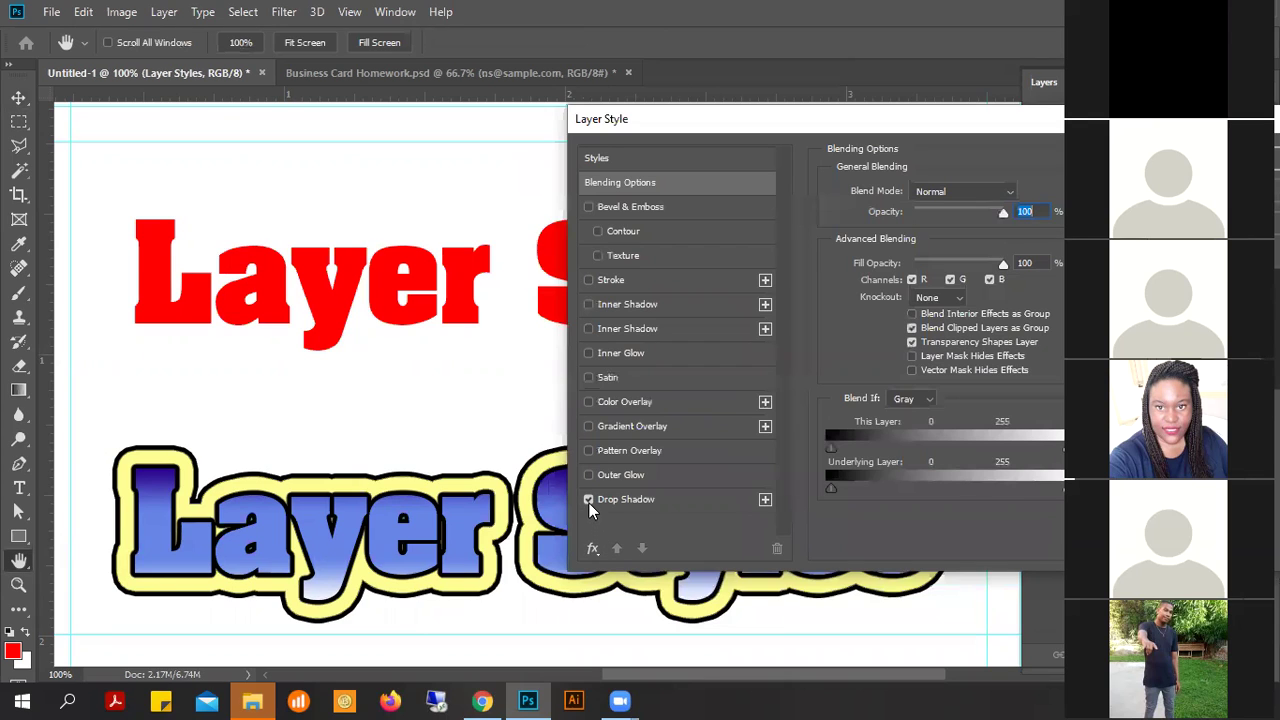
click(630, 505)
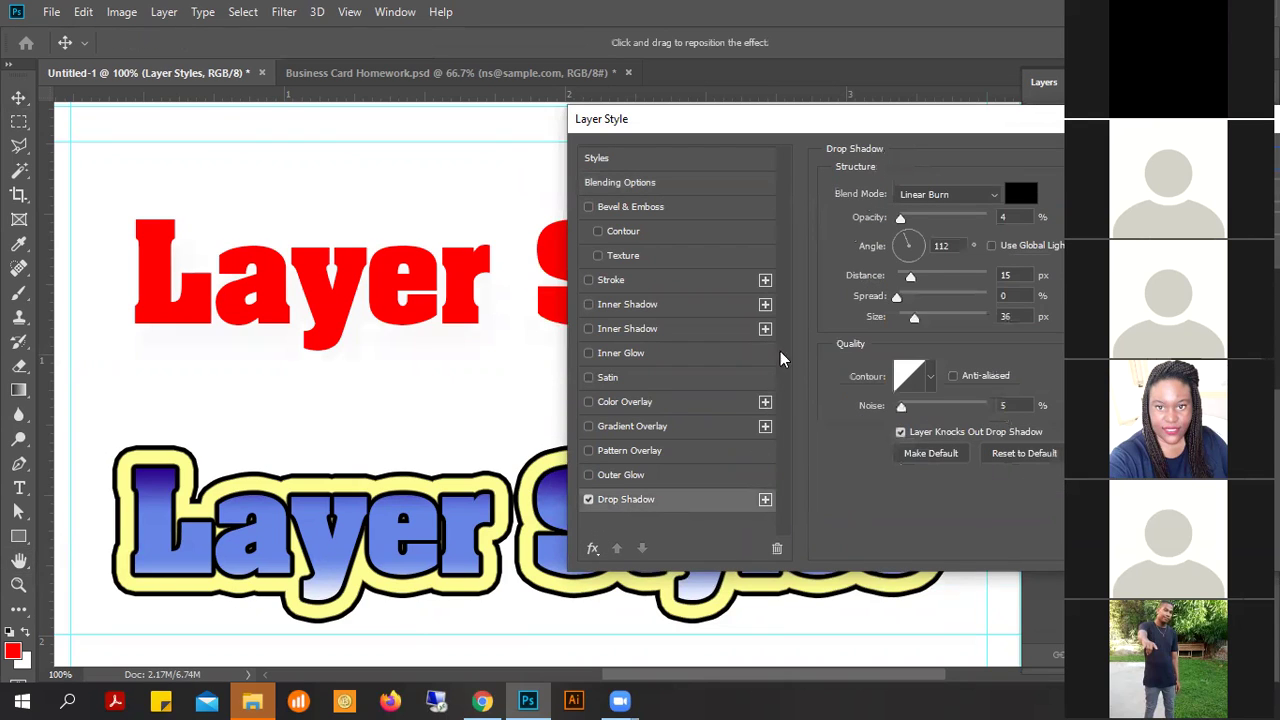
- Increase the drop shadow's distance, set its blend mode to Normal, and move the dialog to uncover more of the upper text
drag(916, 278, 927, 277)
click(980, 193)
click(945, 210)
drag(840, 120, 929, 236)
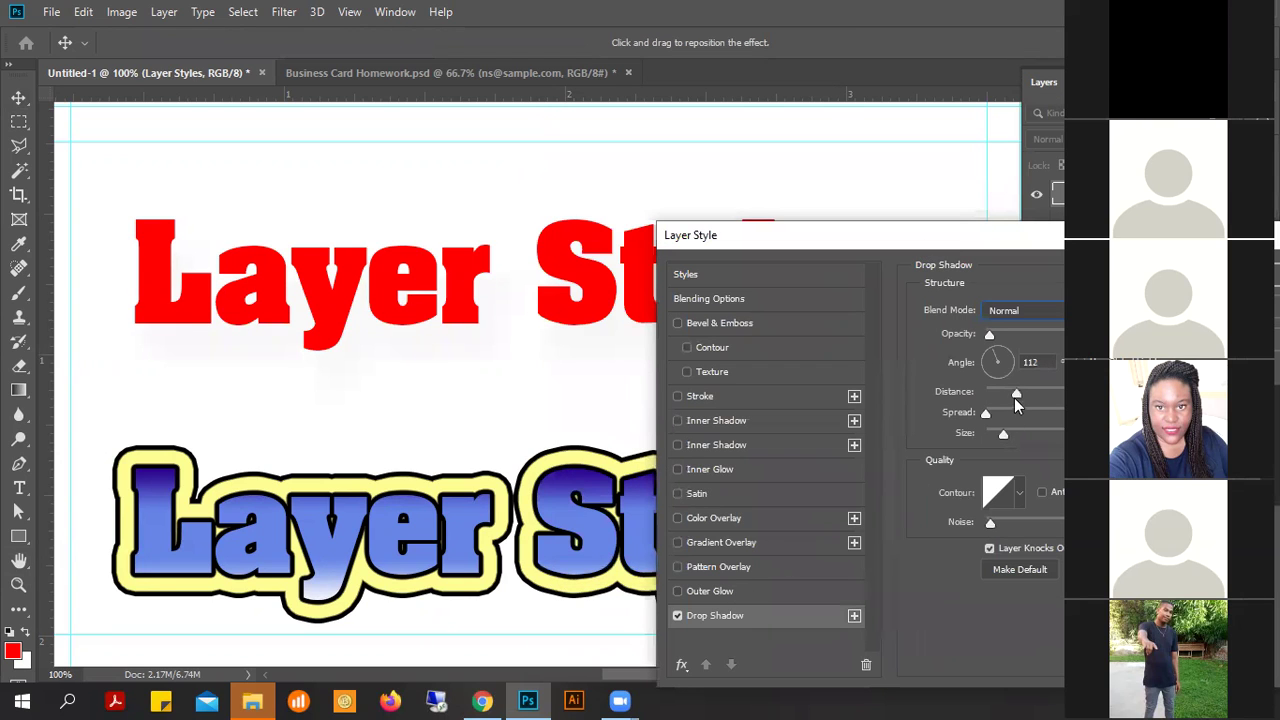
- Set the drop shadow's distance to 15 px and its opacity to 100% on the red upper text
drag(1008, 394, 1001, 390)
drag(877, 251, 657, 357)
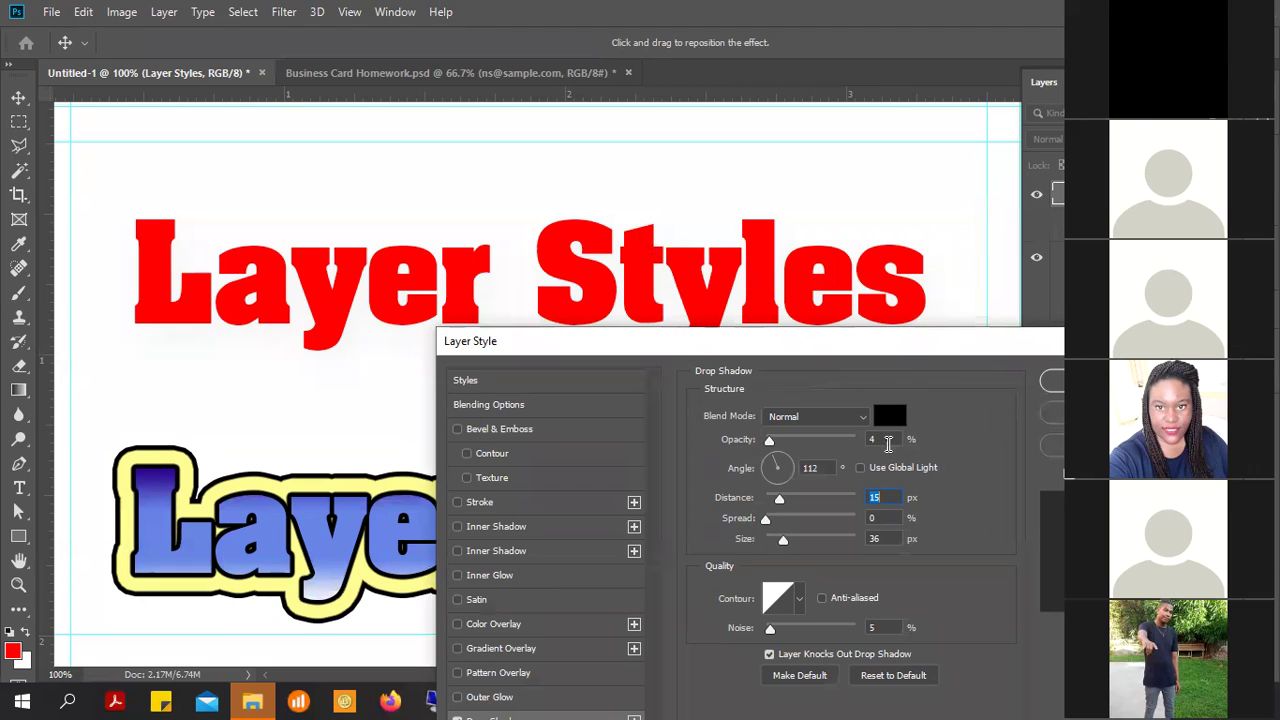
click(796, 658)
click(796, 659)
drag(770, 440, 862, 462)
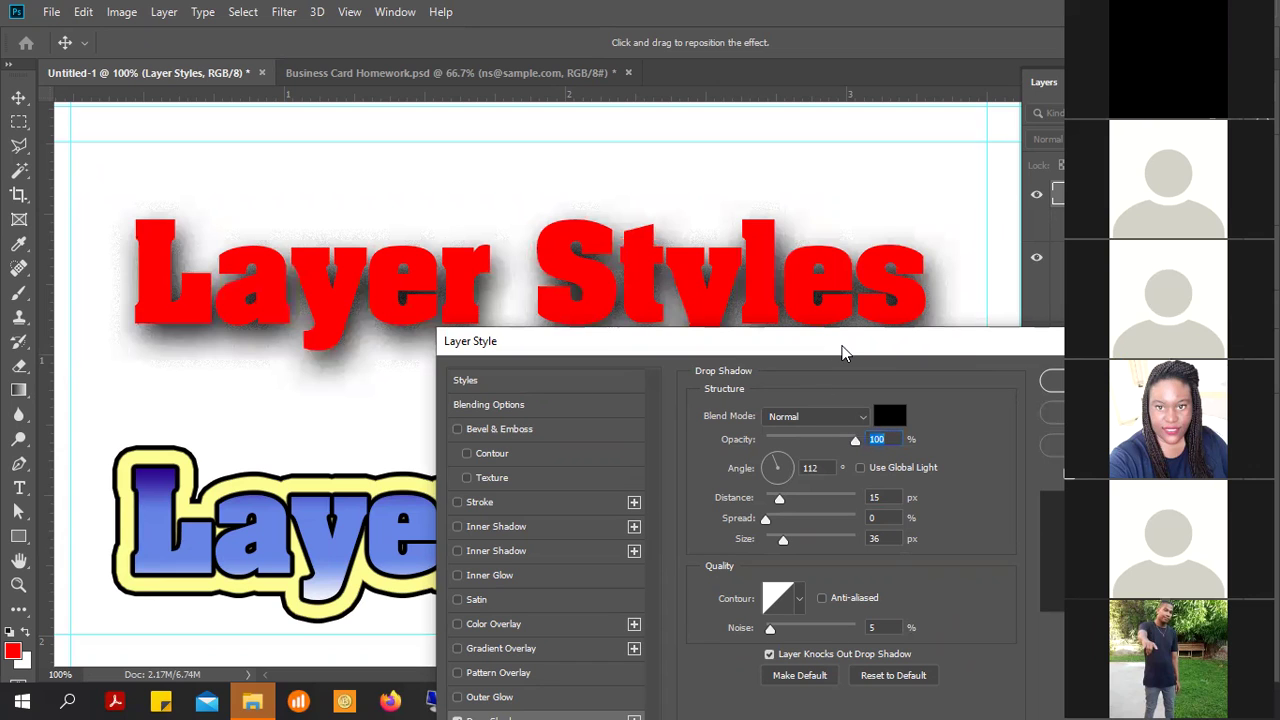
- Set the drop shadow's size to 0 px and move the dialog to uncover the red upper text
drag(843, 352, 947, 262)
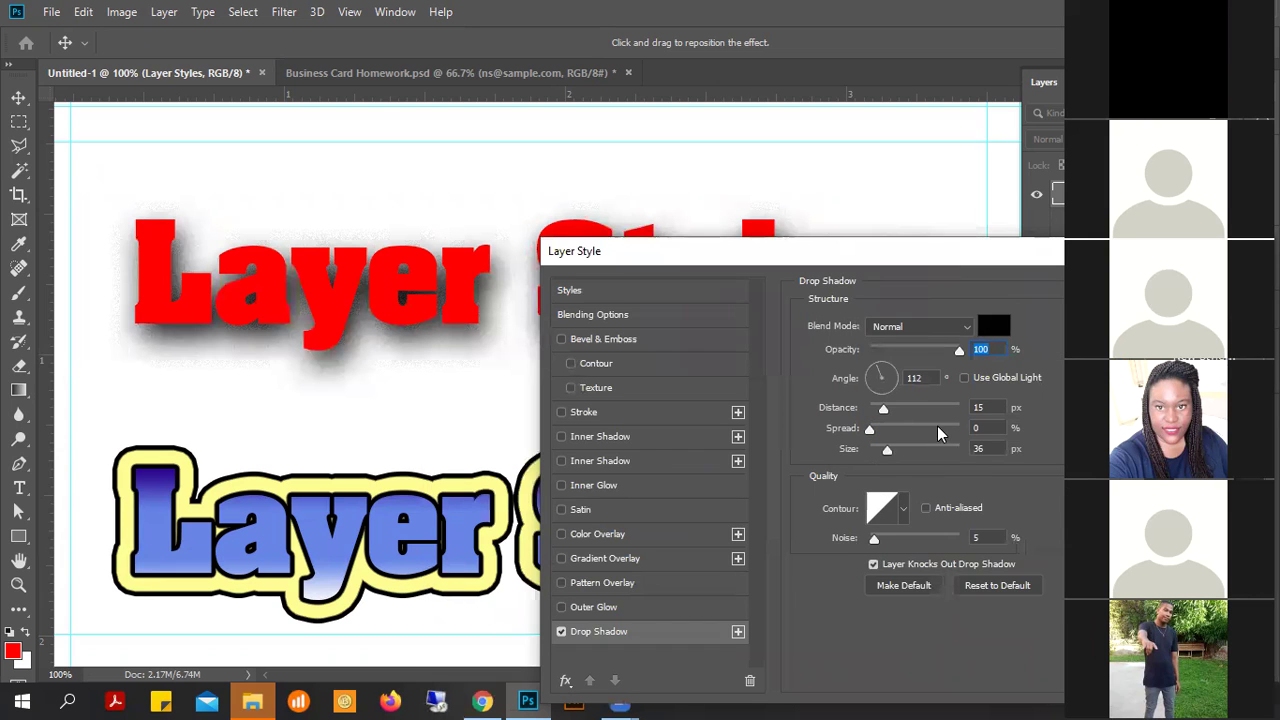
drag(811, 262, 905, 268)
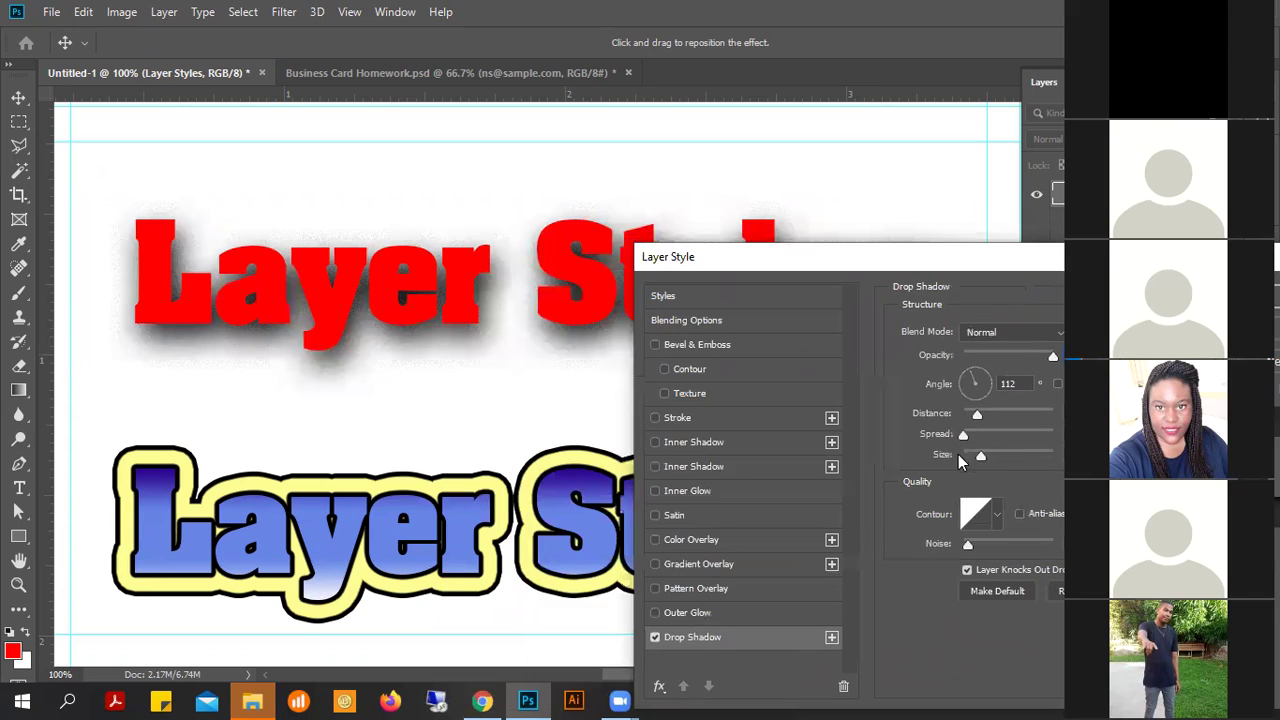
drag(979, 462, 964, 458)
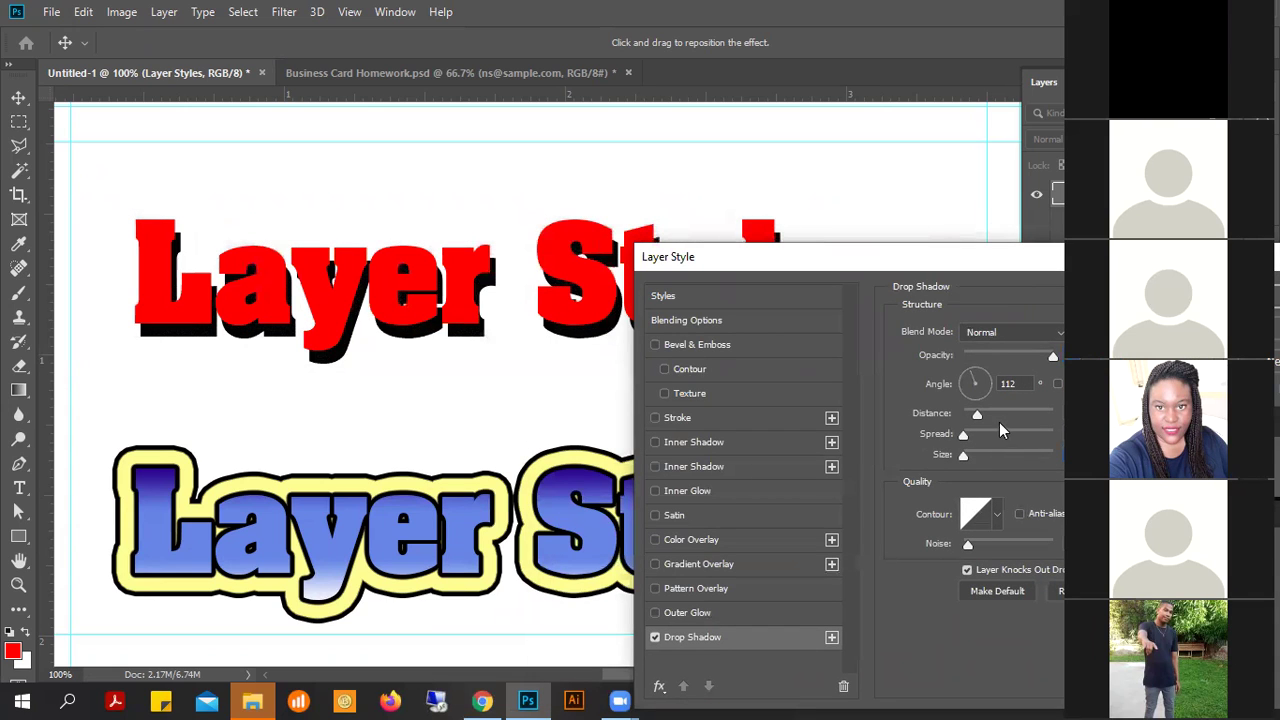
drag(917, 263, 759, 424)
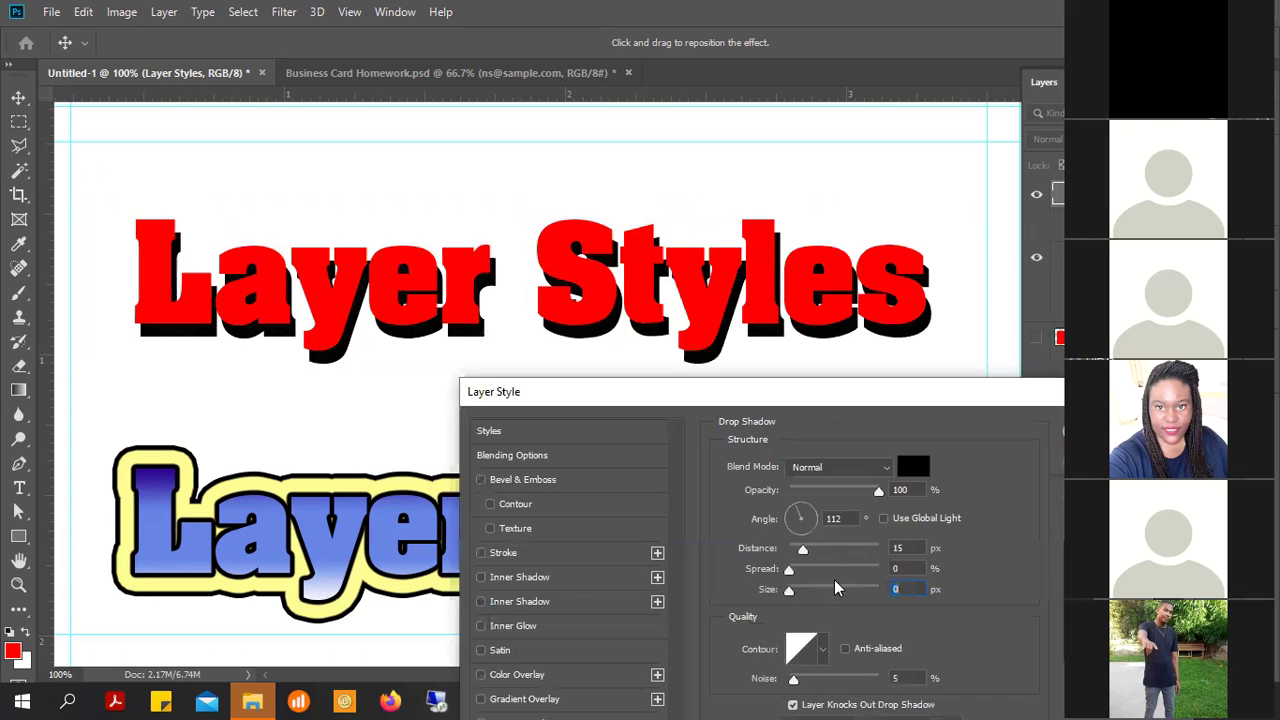
- Increase the drop shadow's distance to 51 px and its size to 21 px
drag(804, 549, 842, 544)
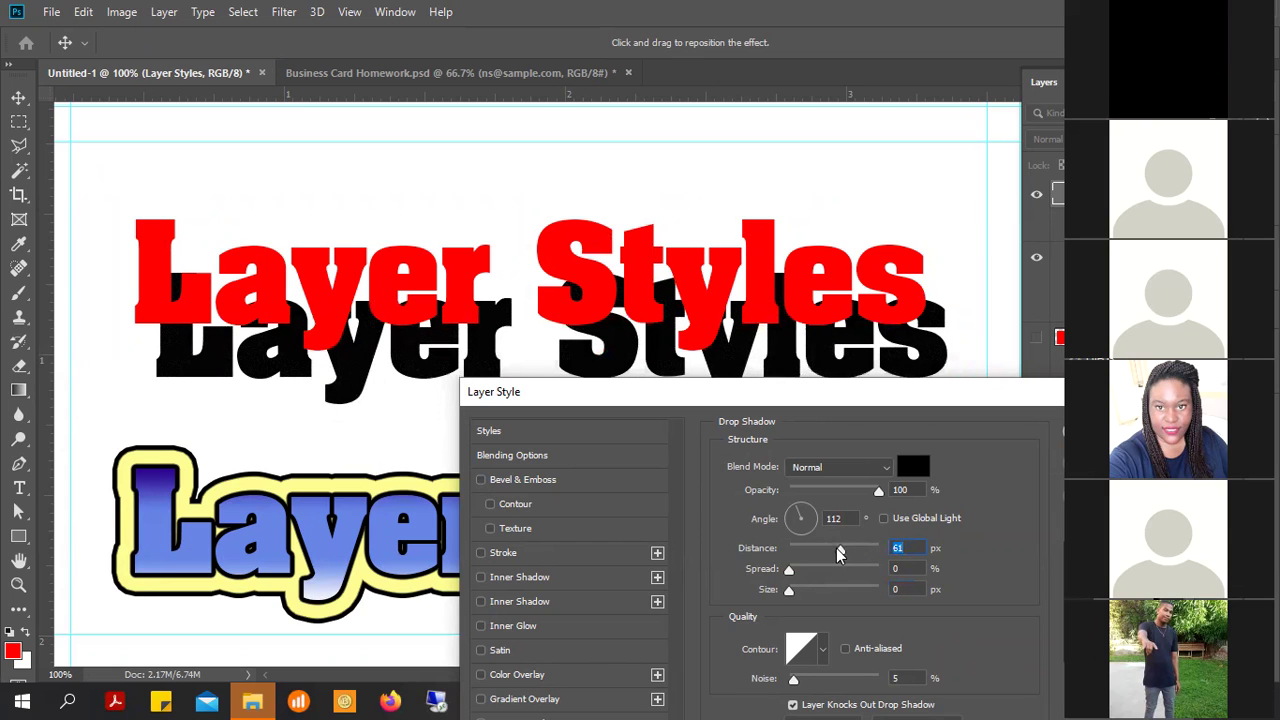
drag(840, 553, 837, 553)
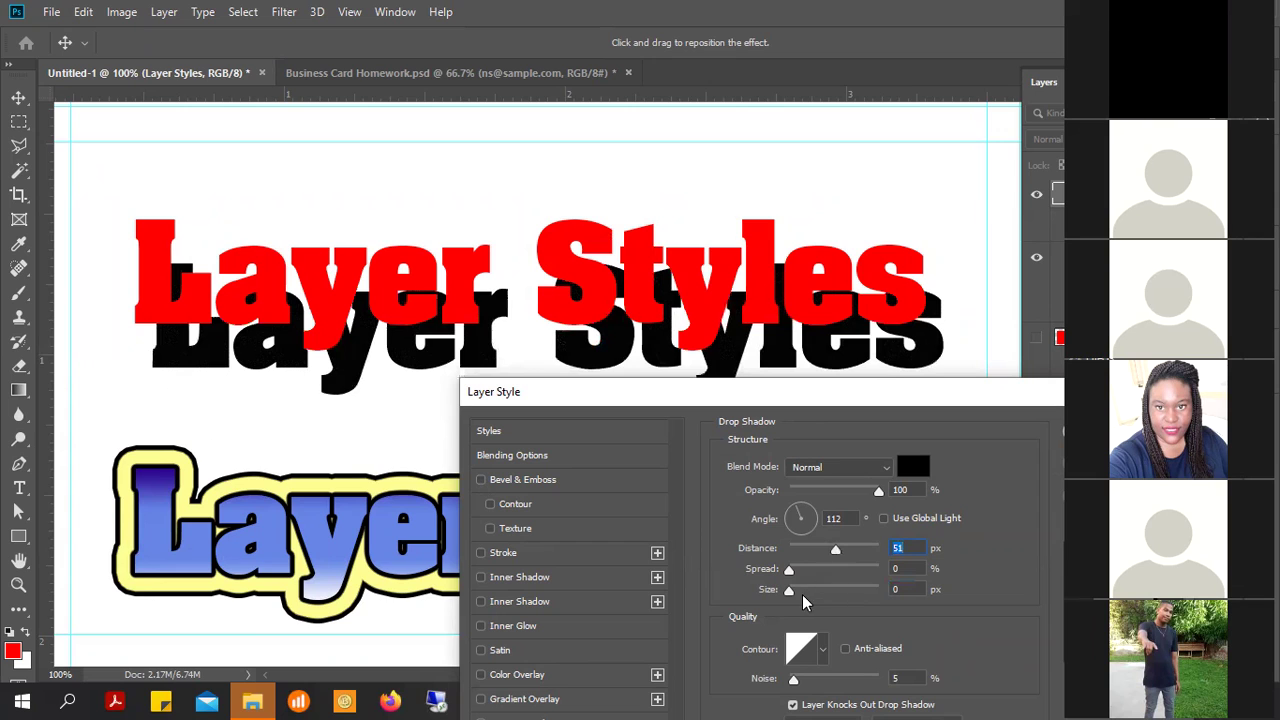
drag(791, 593, 801, 591)
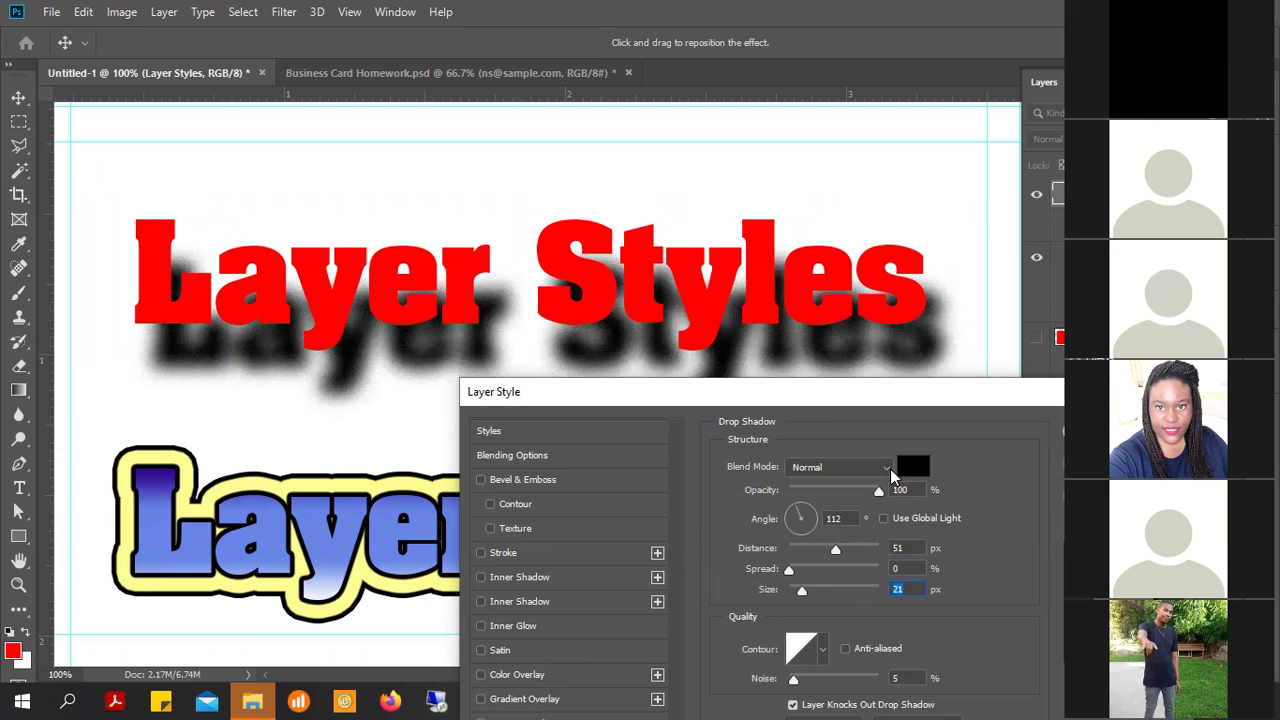
- Try a drop shadow angle of -129° on the red upper text, and set the angle to 82°
mouse_move(821, 520)
mouse_down()
mouse_move(820, 500)
mouse_move(808, 530)
mouse_move(797, 524)
mouse_up()
drag(890, 405, 1034, 312)
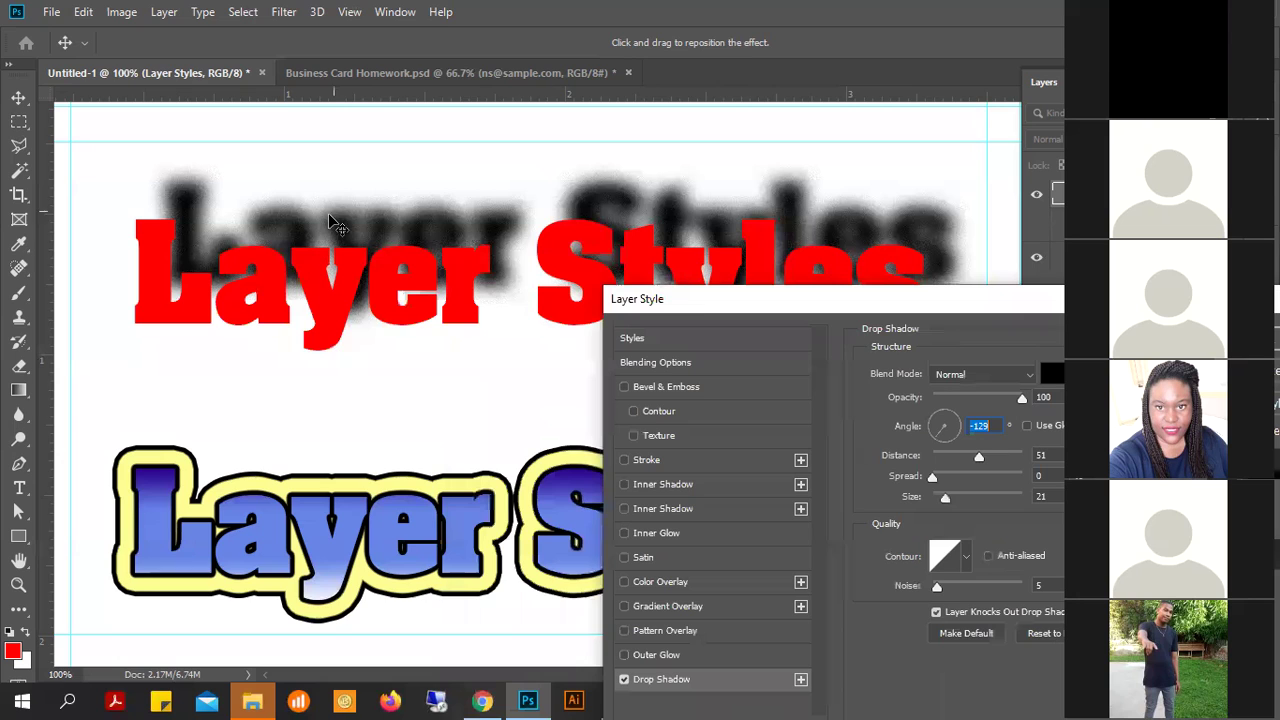
drag(1023, 306, 898, 197)
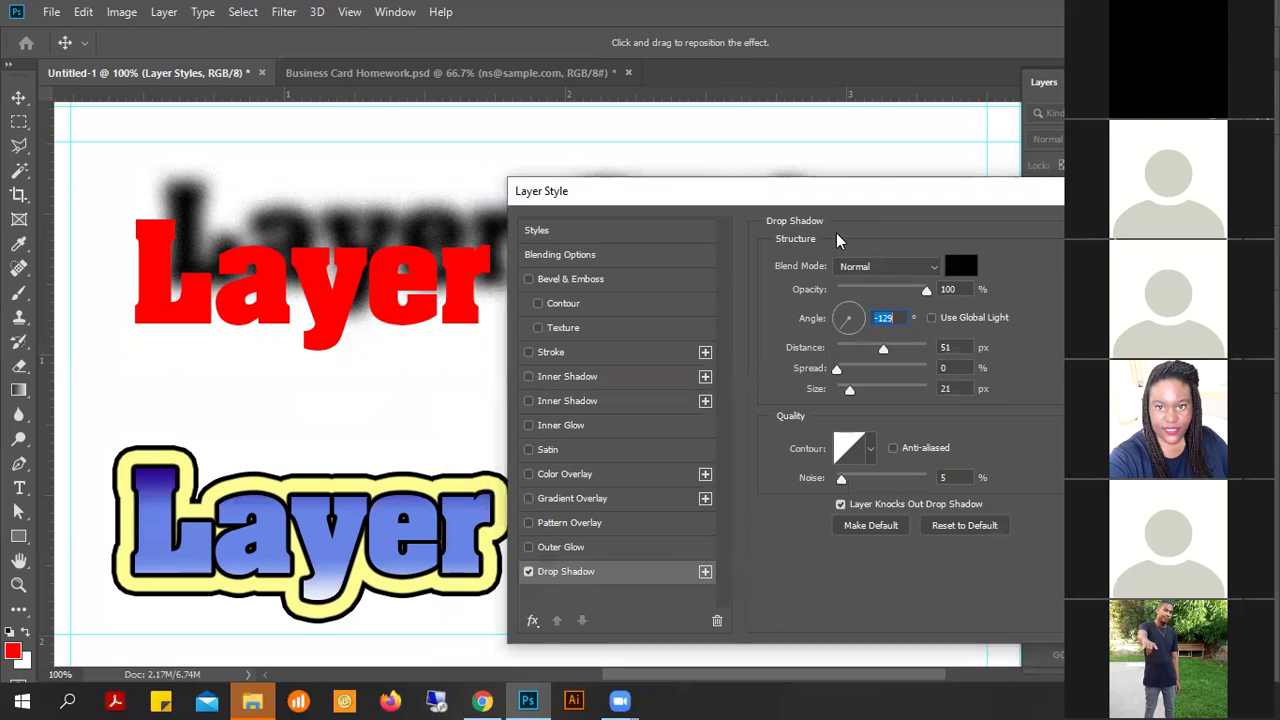
drag(866, 200, 1016, 183)
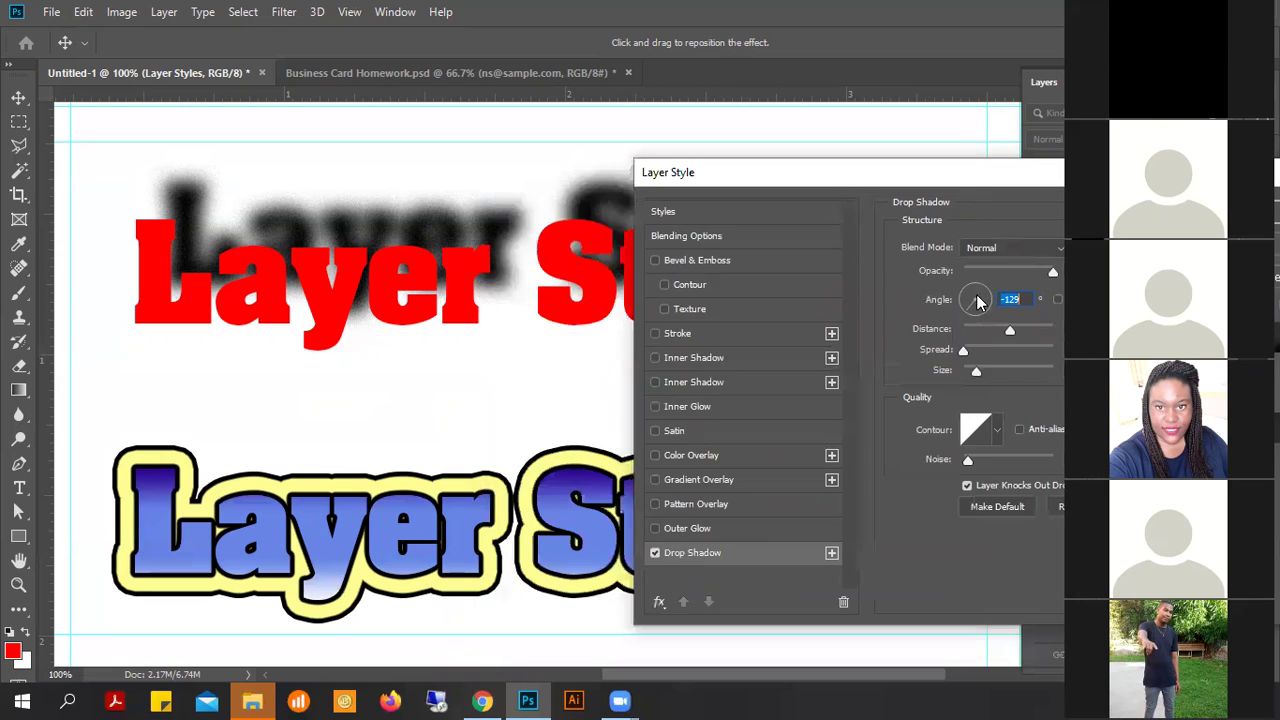
click(978, 293)
click(977, 291)
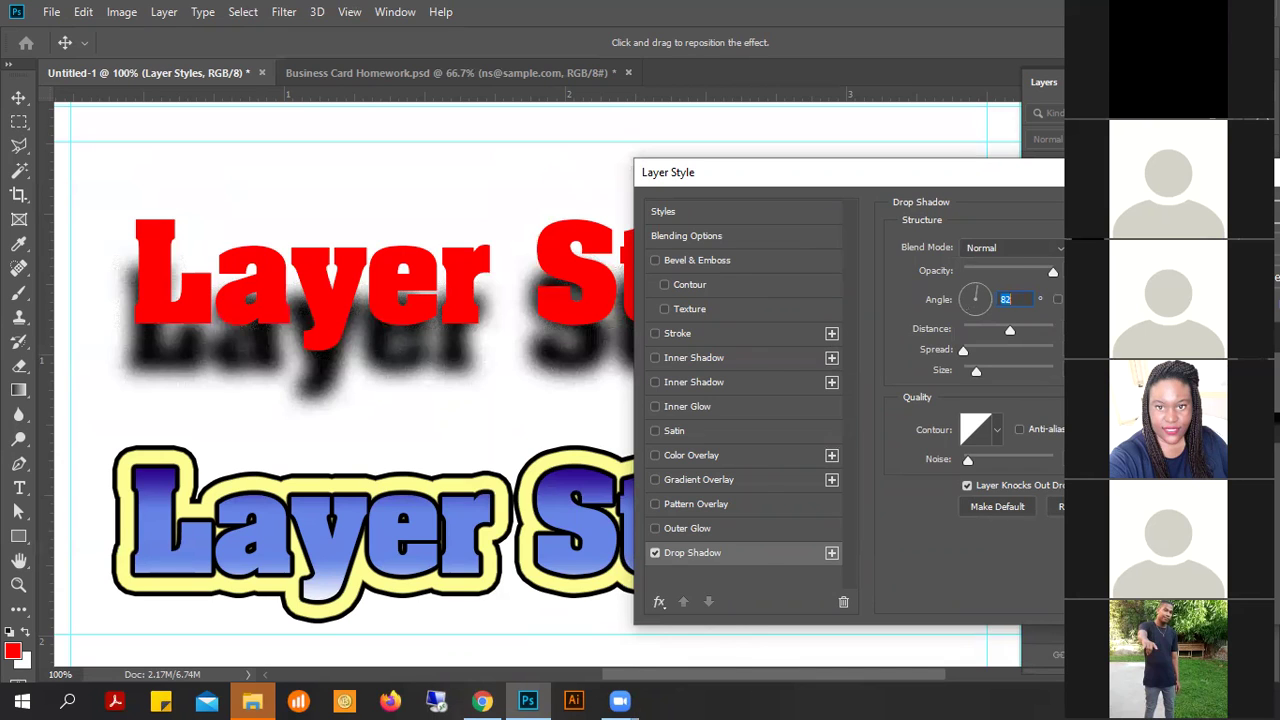
- Move the dialog aside to uncover the red upper text and accept its layer style settings
drag(850, 172, 648, 231)
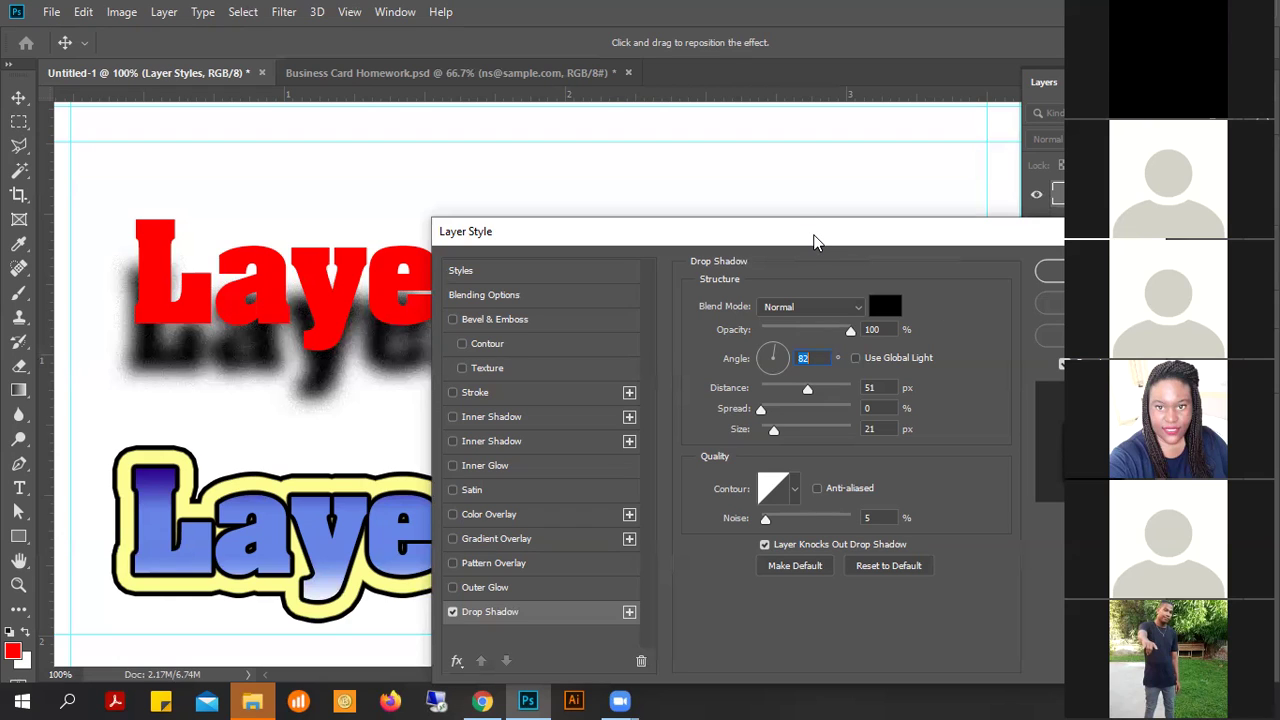
drag(815, 241, 961, 144)
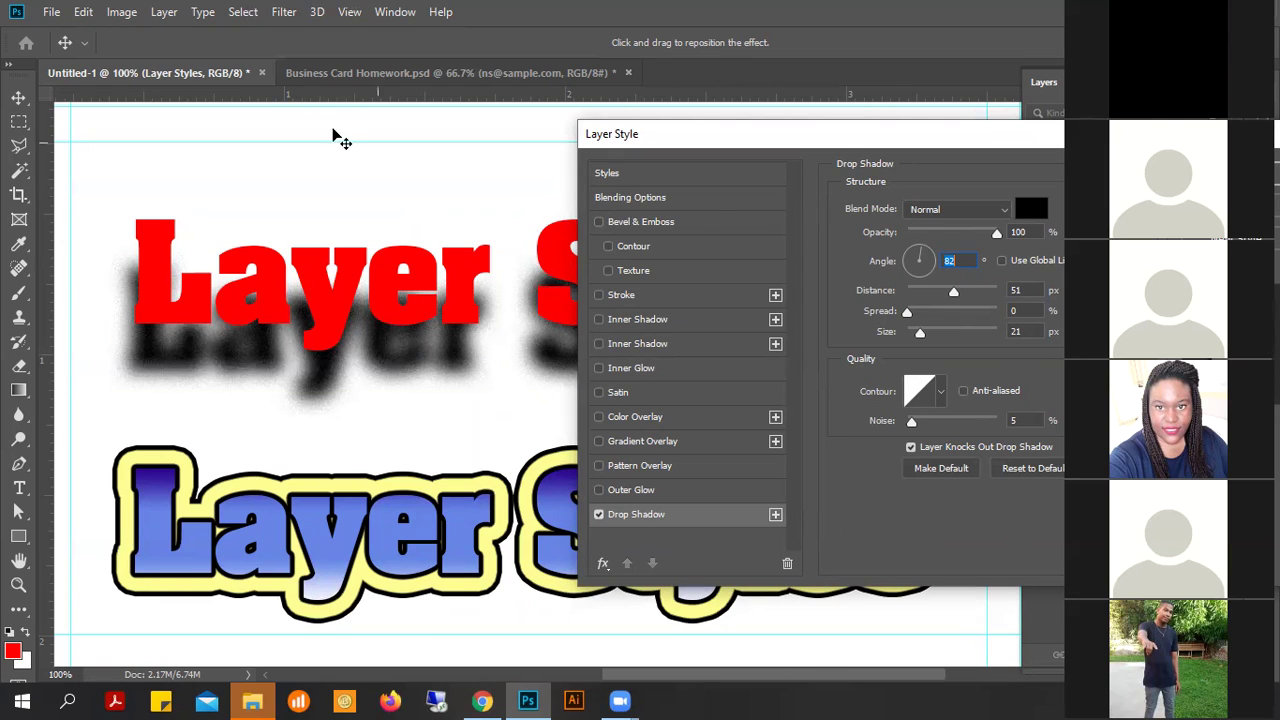
click(48, 14)
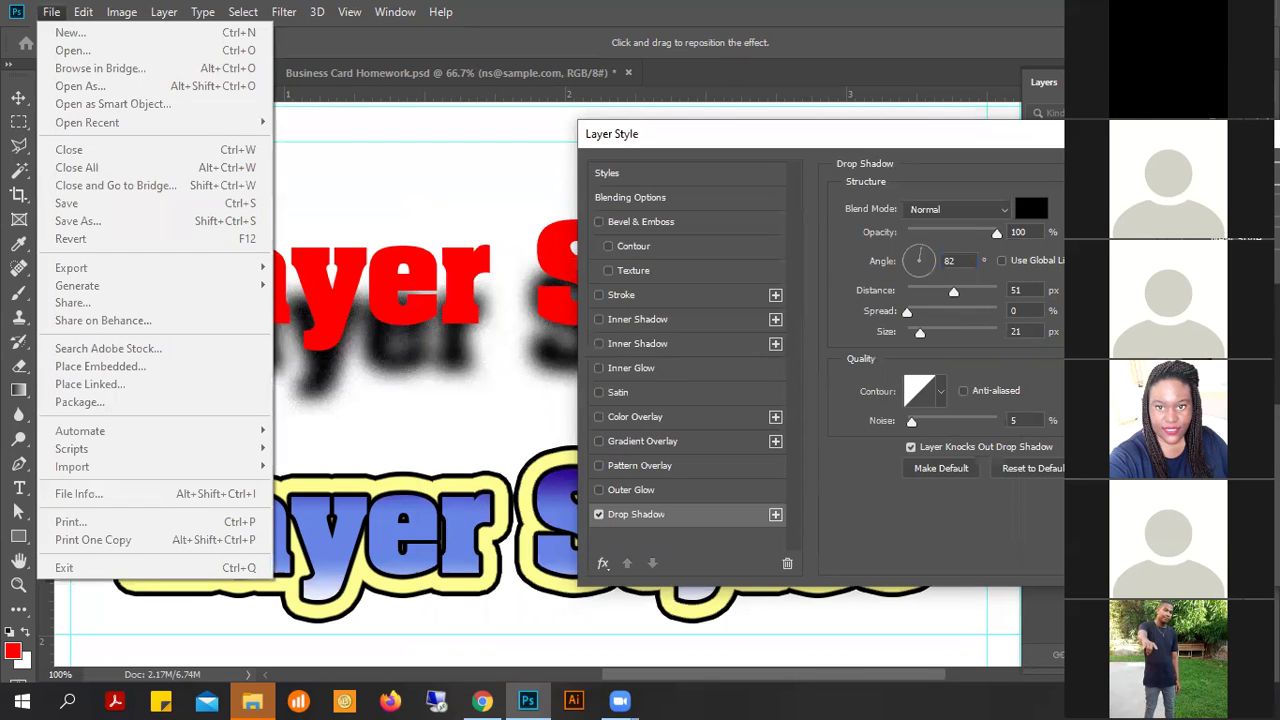
key(Escape)
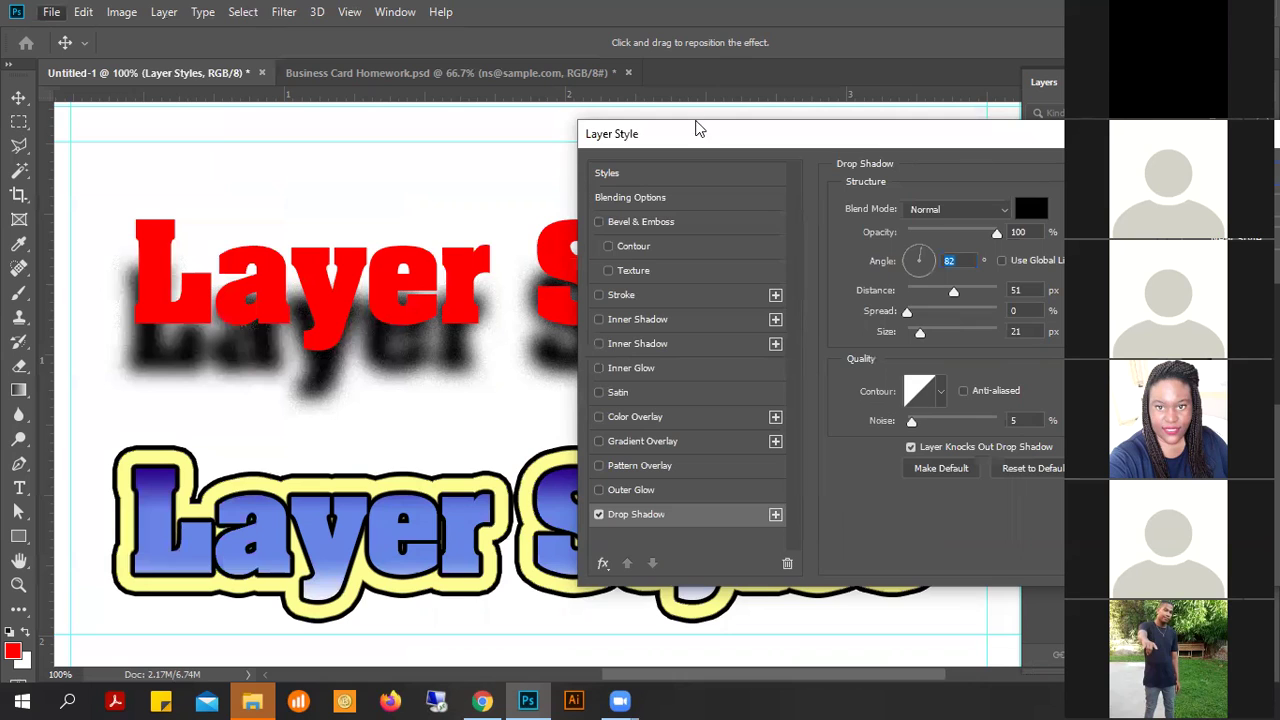
key(Return)
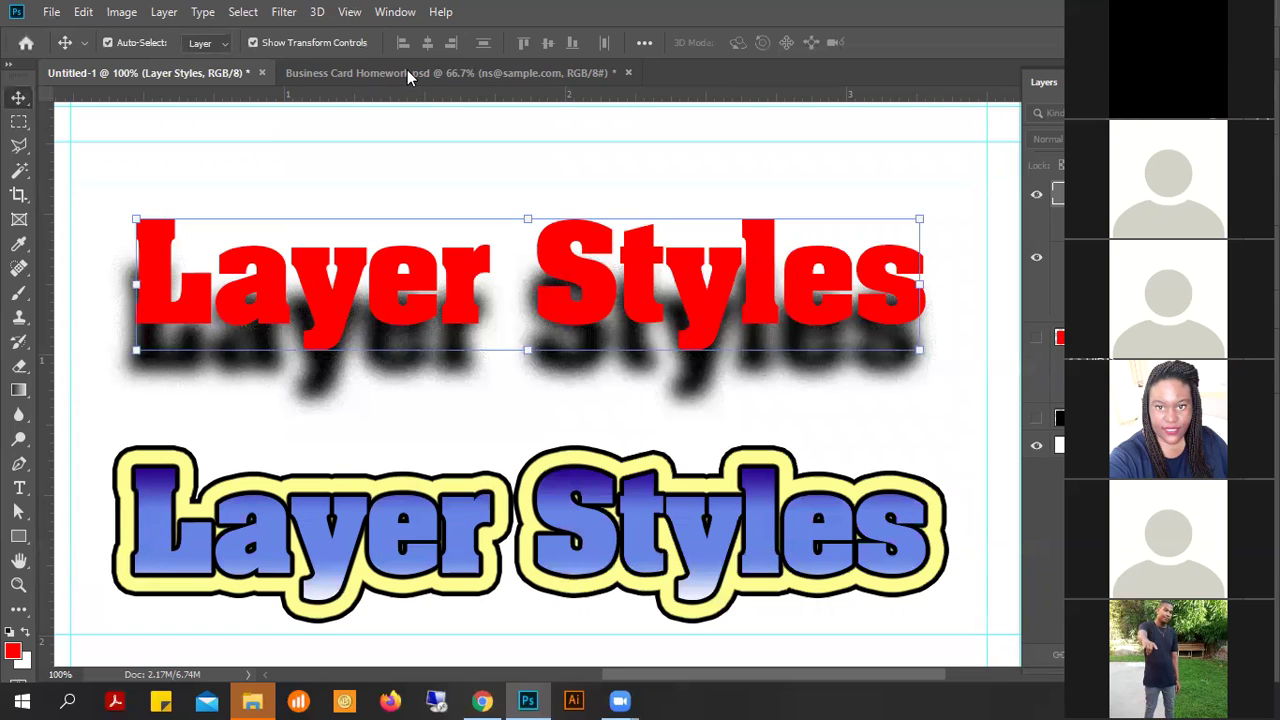
- Switch to Business Card Homework.psd and enable Drop Shadow in the layer style settings of the blue curved shape
click(422, 77)
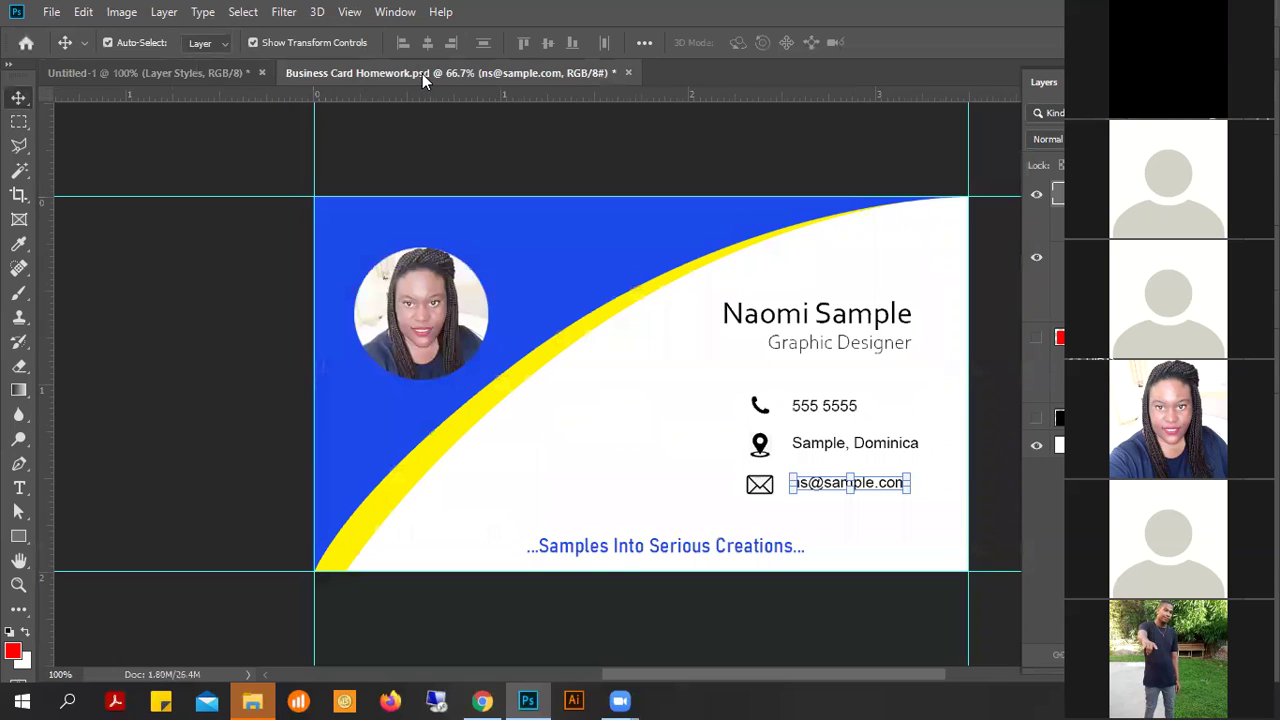
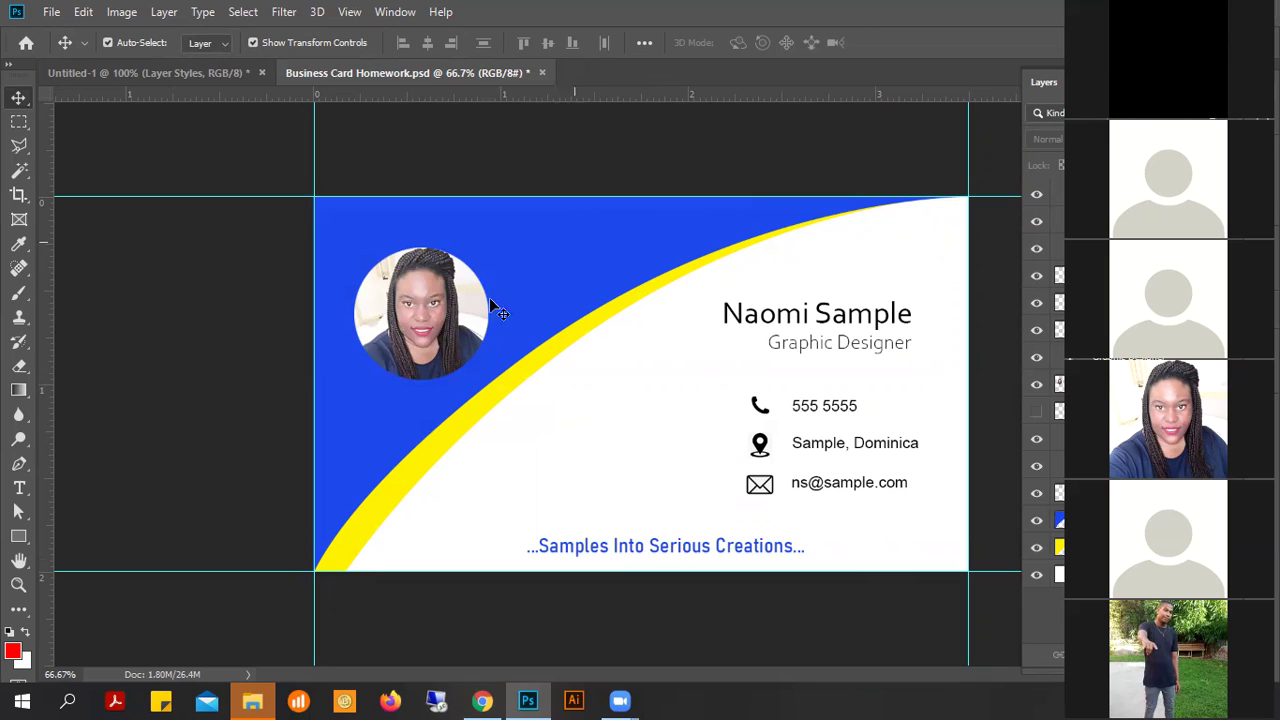
click(553, 268)
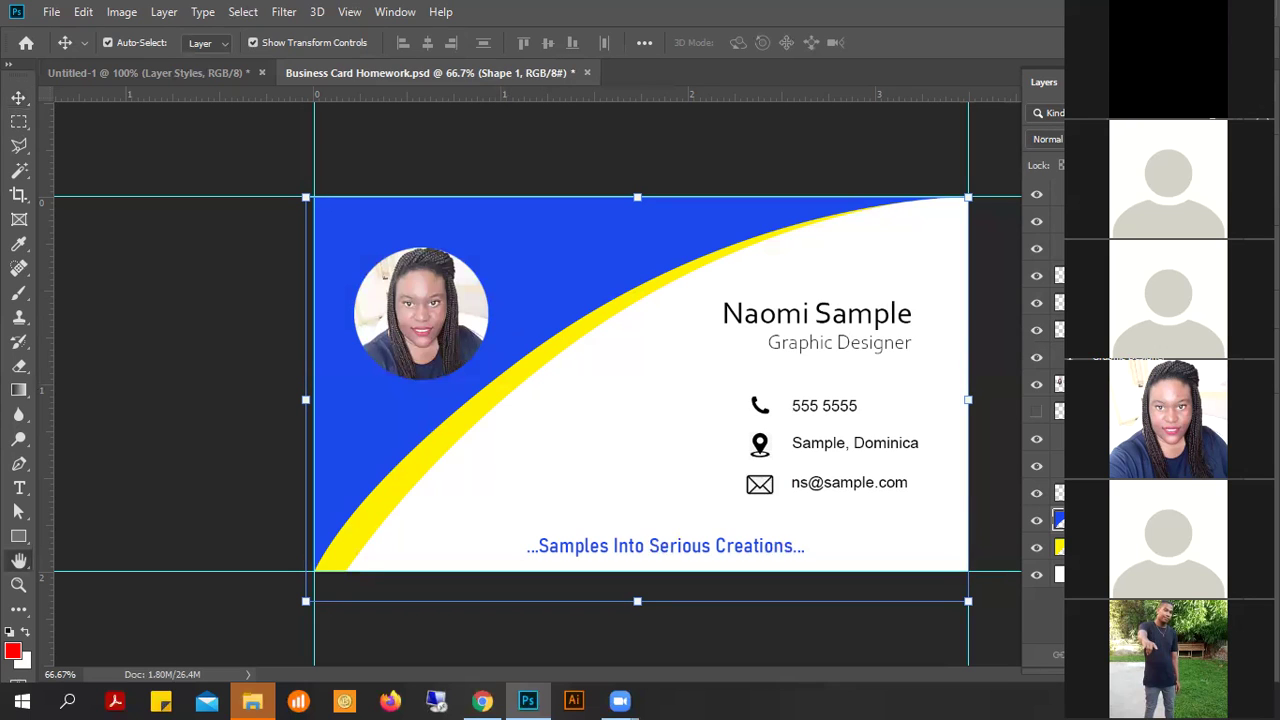
double_click(1050, 520)
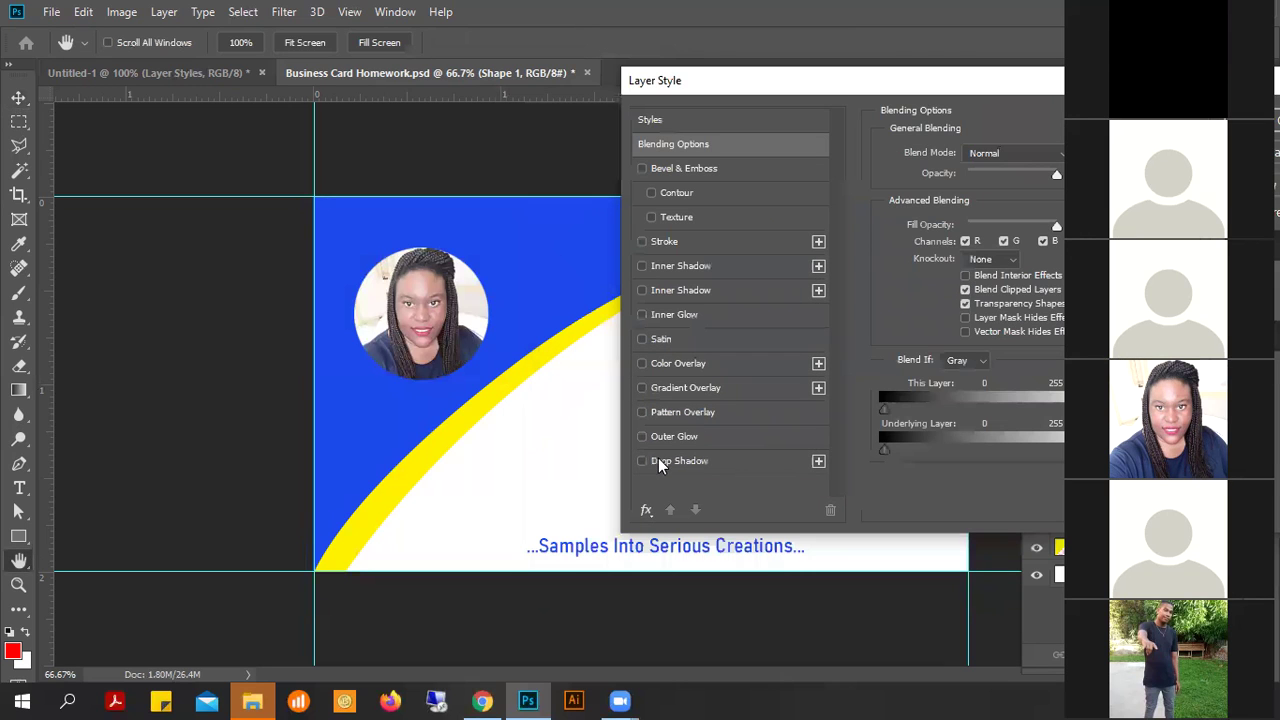
click(684, 460)
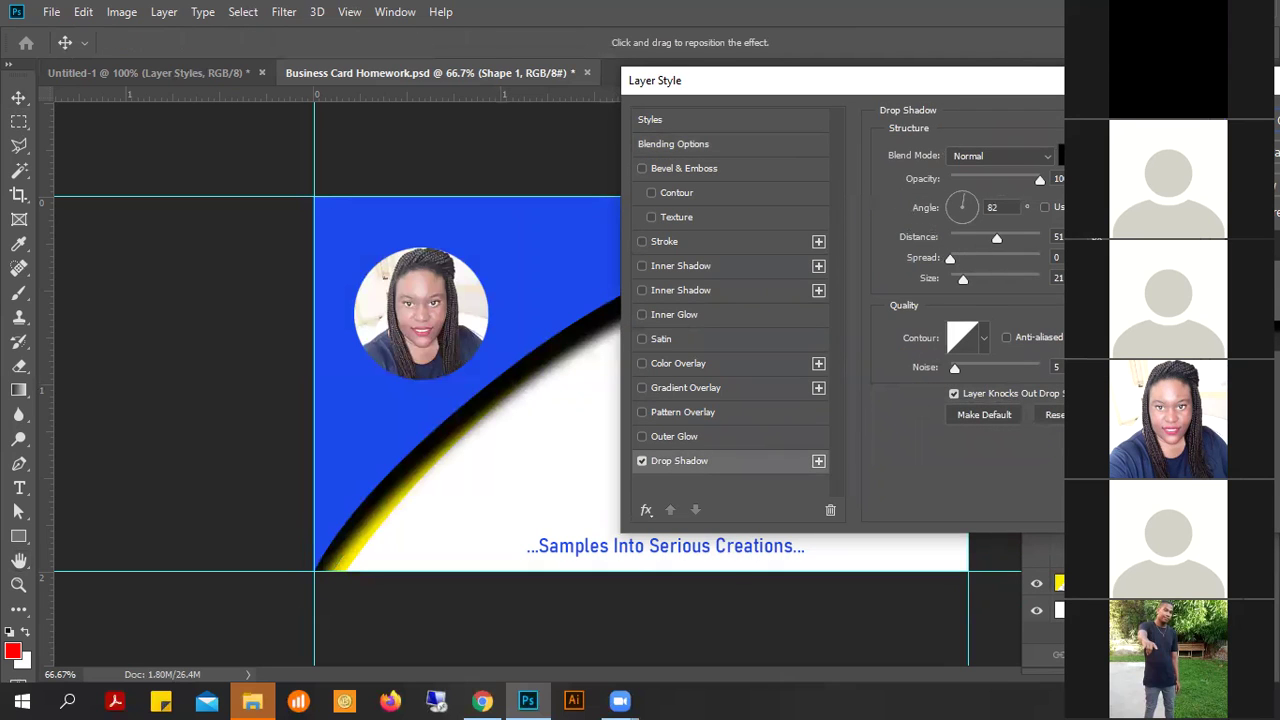
- Change the blue shape's drop shadow color to ff0000 and set its size to 0 px
click(1061, 155)
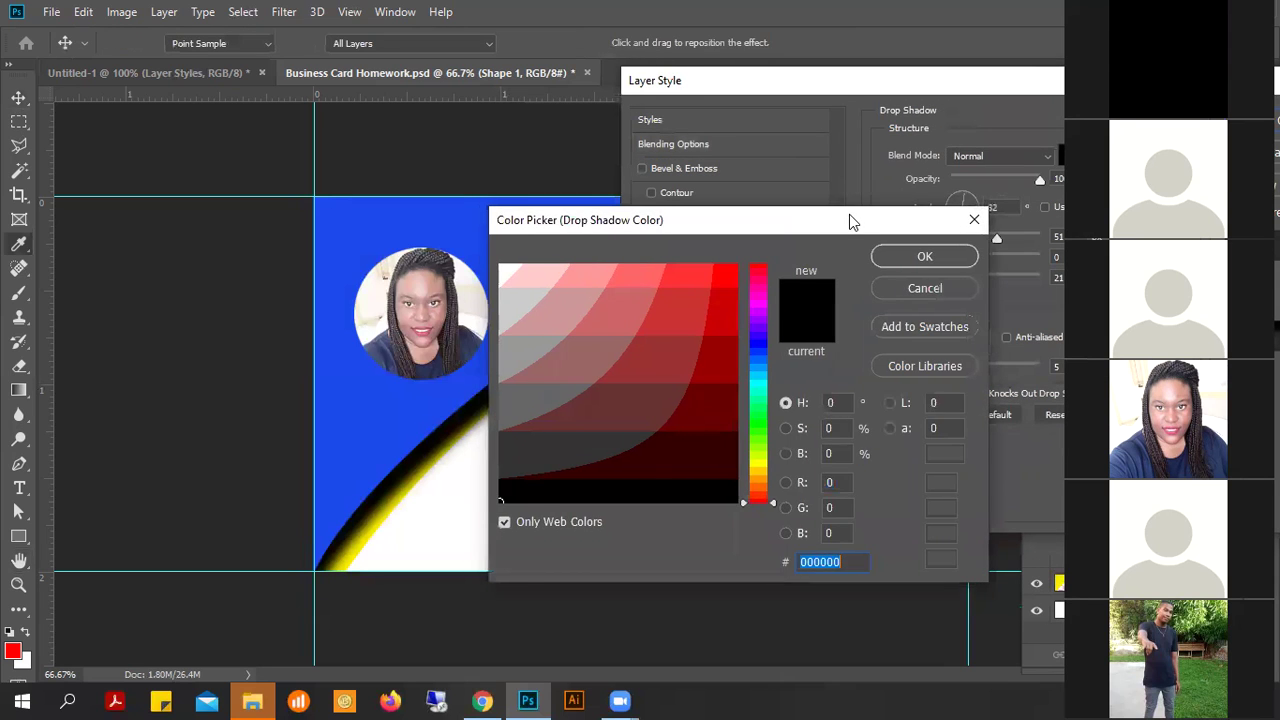
drag(849, 214, 888, 209)
click(776, 261)
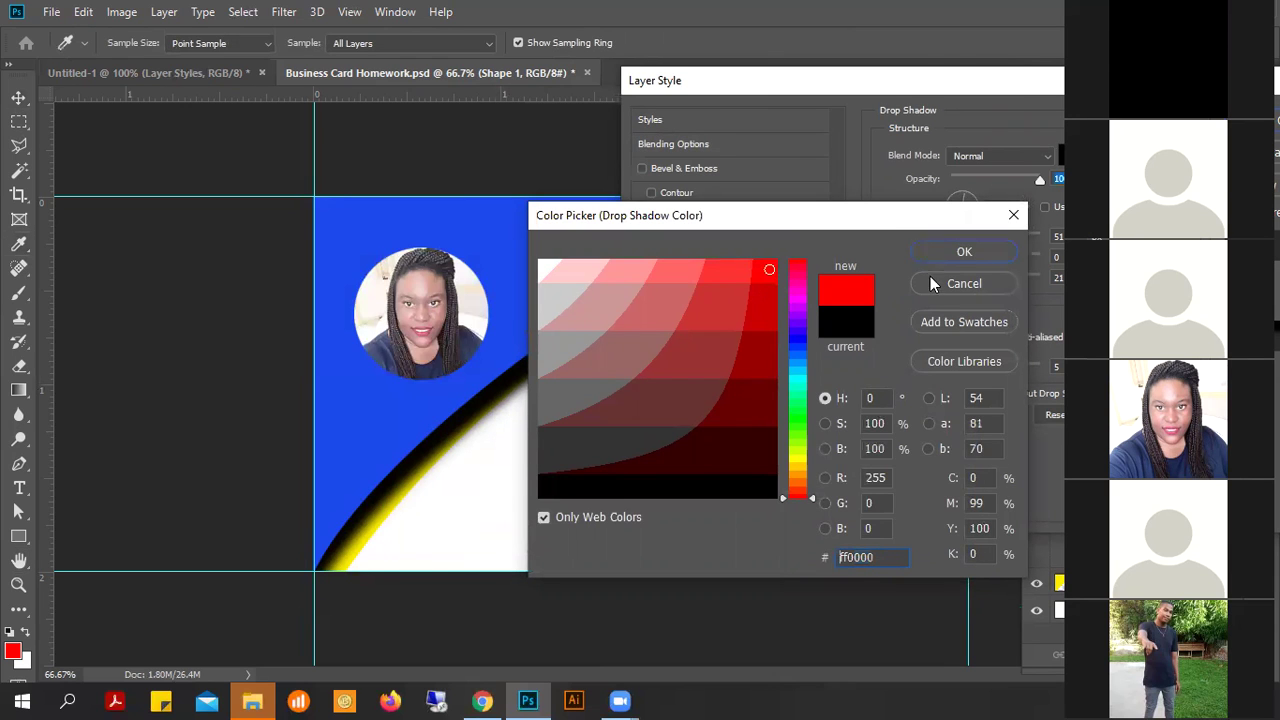
key(Return)
drag(963, 287, 918, 281)
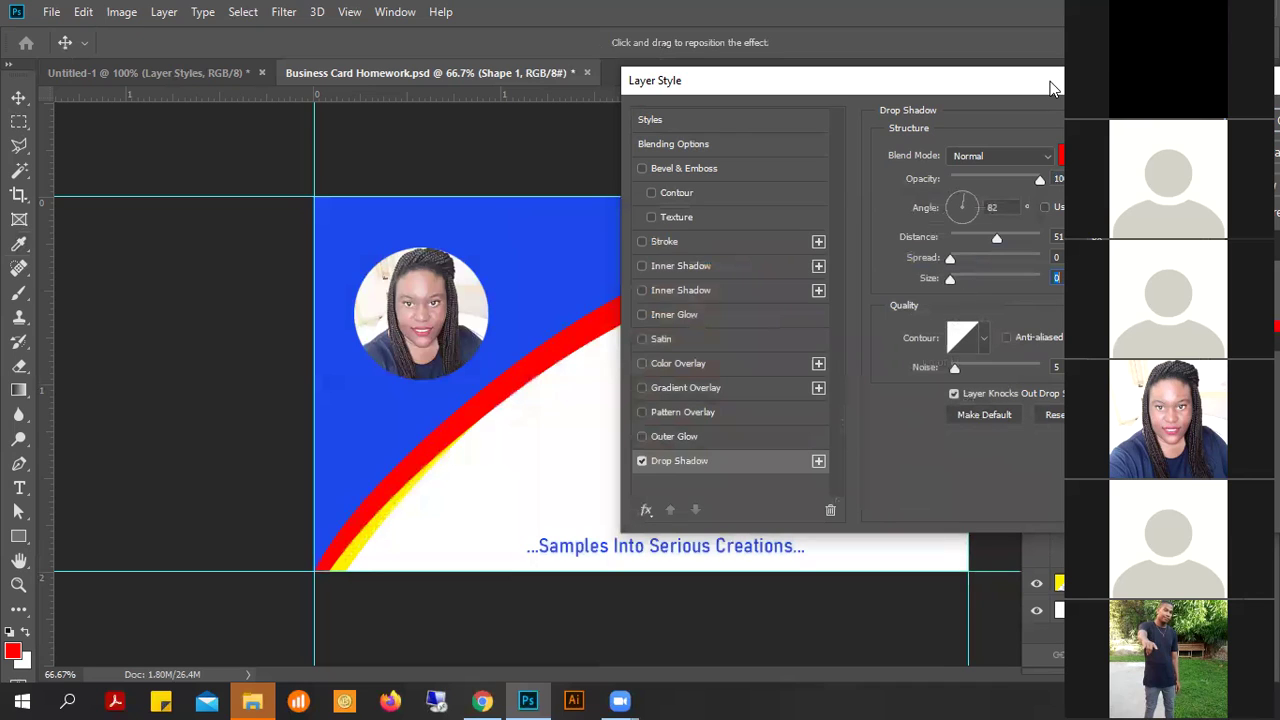
- Adjust the red drop shadow to an angle of about 163° and a distance of about 40 px, and accept the settings
drag(1052, 88, 1190, 321)
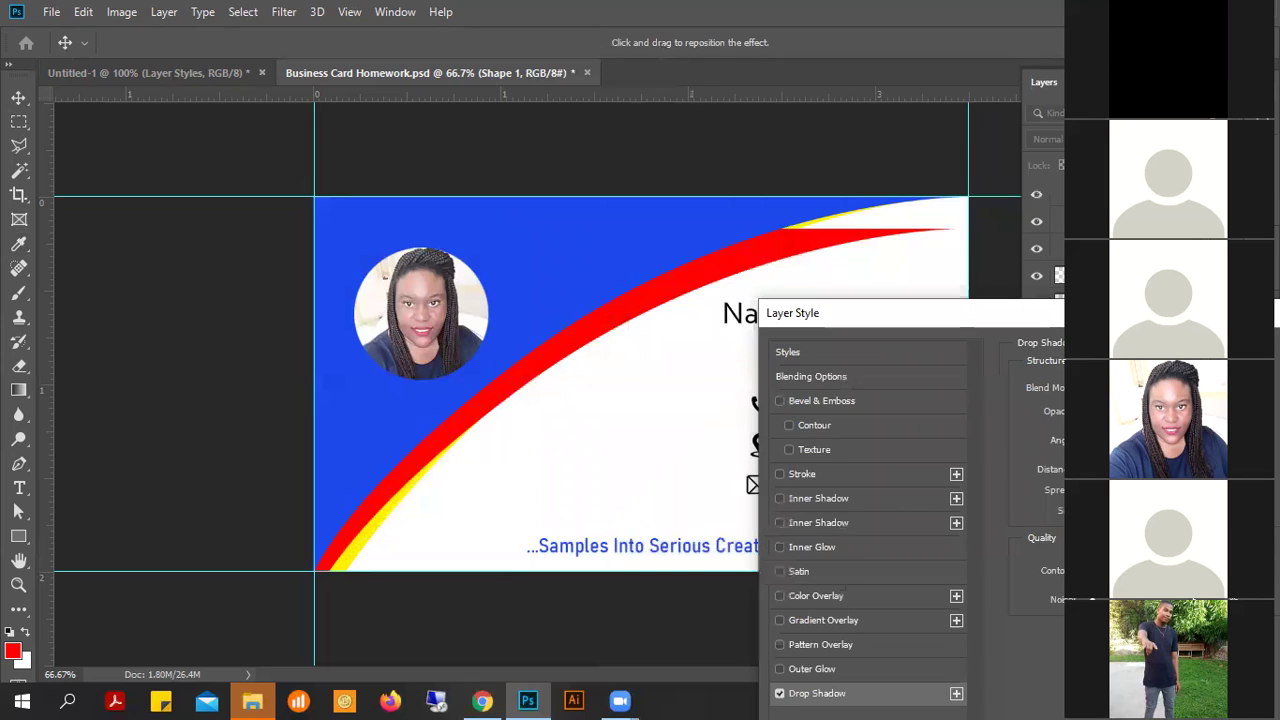
drag(1112, 472, 1079, 472)
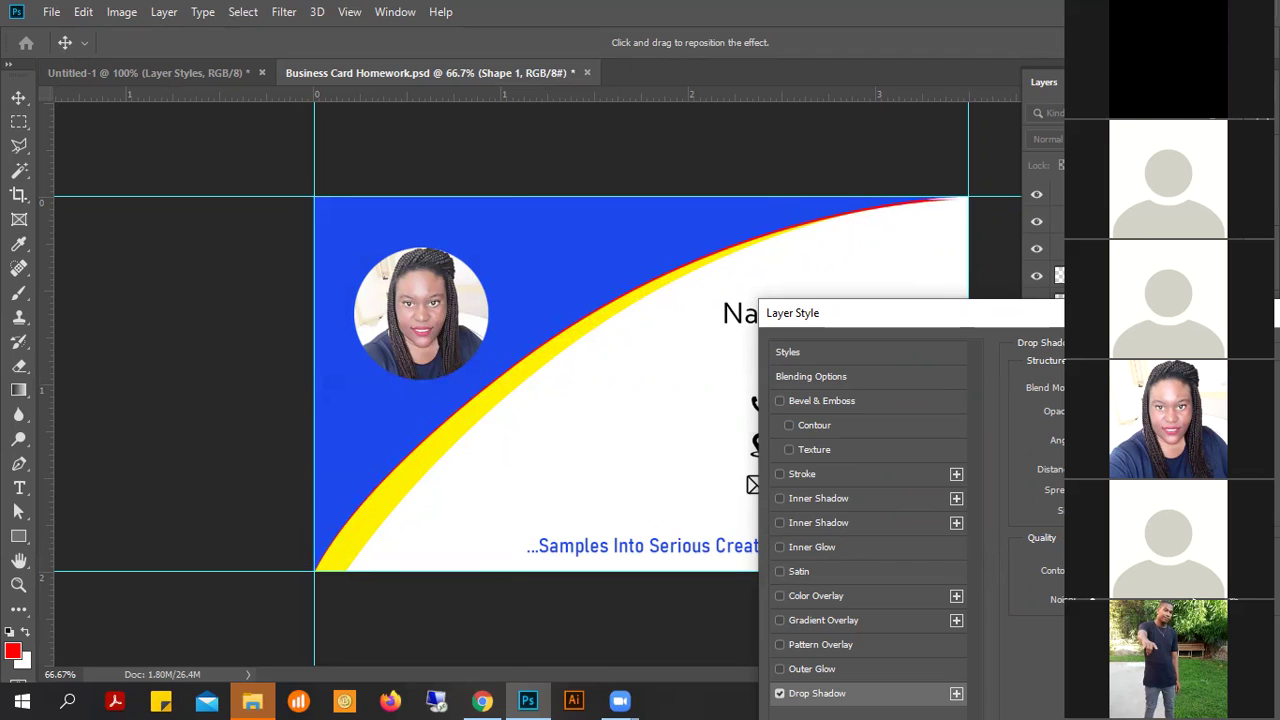
drag(1079, 472, 1084, 472)
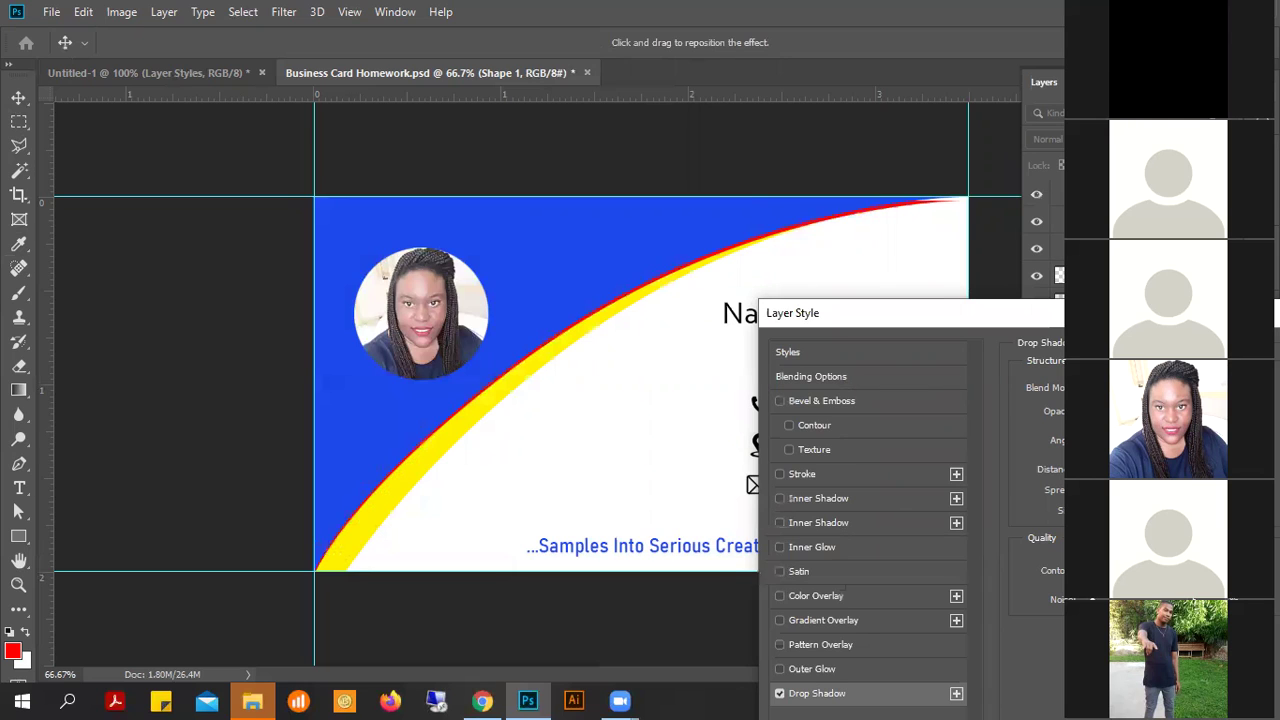
mouse_move(1088, 432)
mouse_down()
mouse_move(1088, 449)
mouse_move(1090, 431)
mouse_up()
drag(1084, 475, 1108, 475)
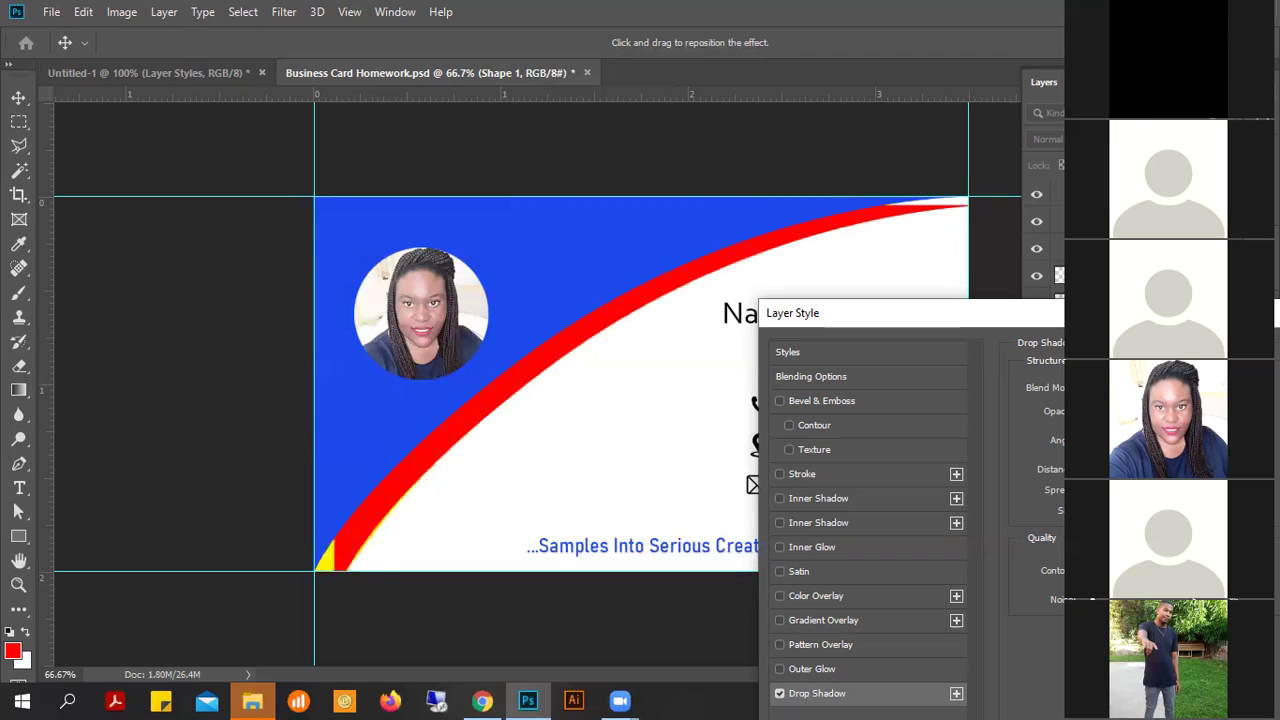
mouse_move(1108, 475)
mouse_down()
mouse_move(1090, 475)
mouse_move(1104, 475)
mouse_up()
drag(1100, 313, 921, 349)
click(1276, 389)
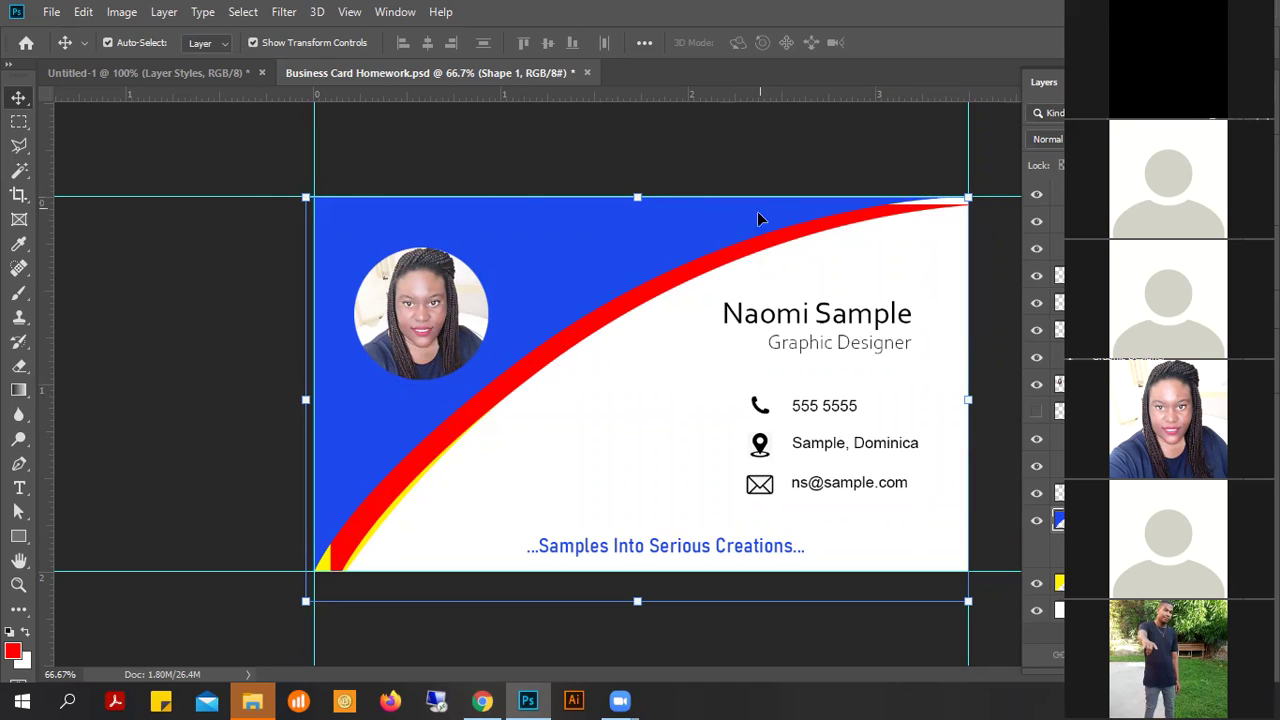
- Enlarge the blue curved shape to about 112% so that it extends past the card's edges, and apply the transform
click(307, 197)
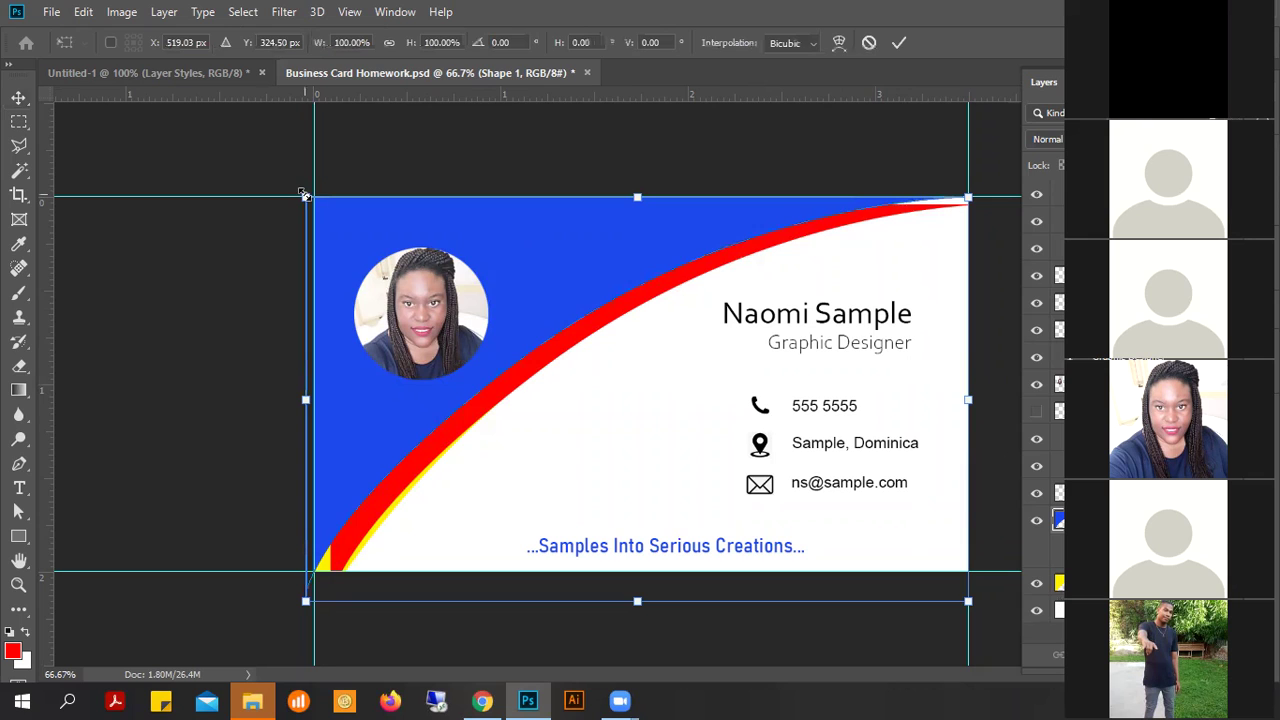
drag(299, 192, 284, 186)
drag(965, 603, 1030, 630)
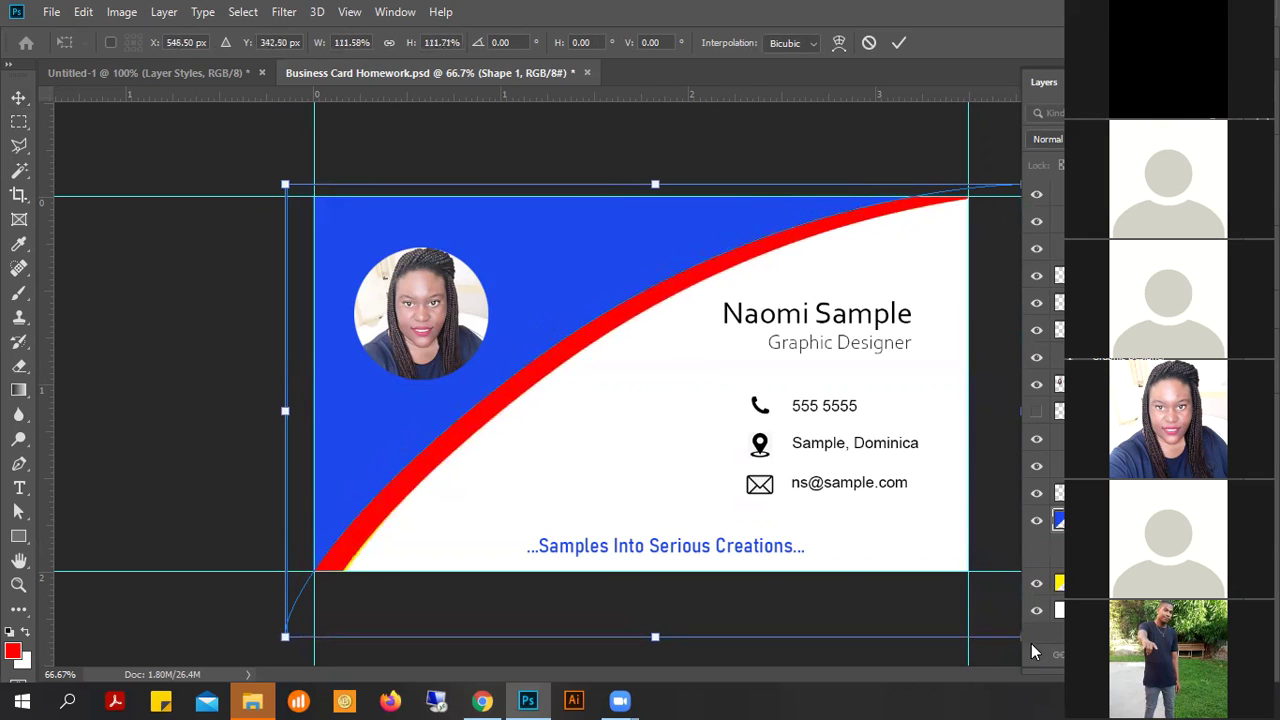
key(Return)
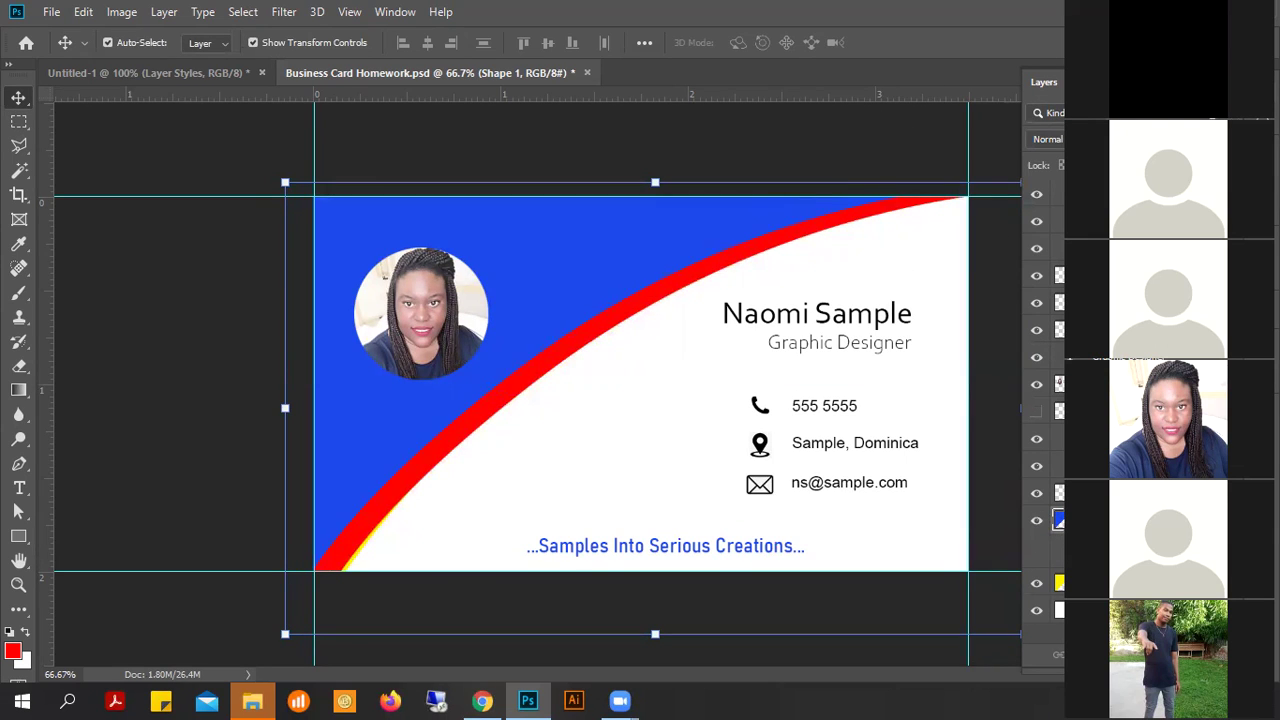
- Review the Drop Shadow settings of the blue curved shape and close the layer style settings
click(1073, 543)
click(1073, 543)
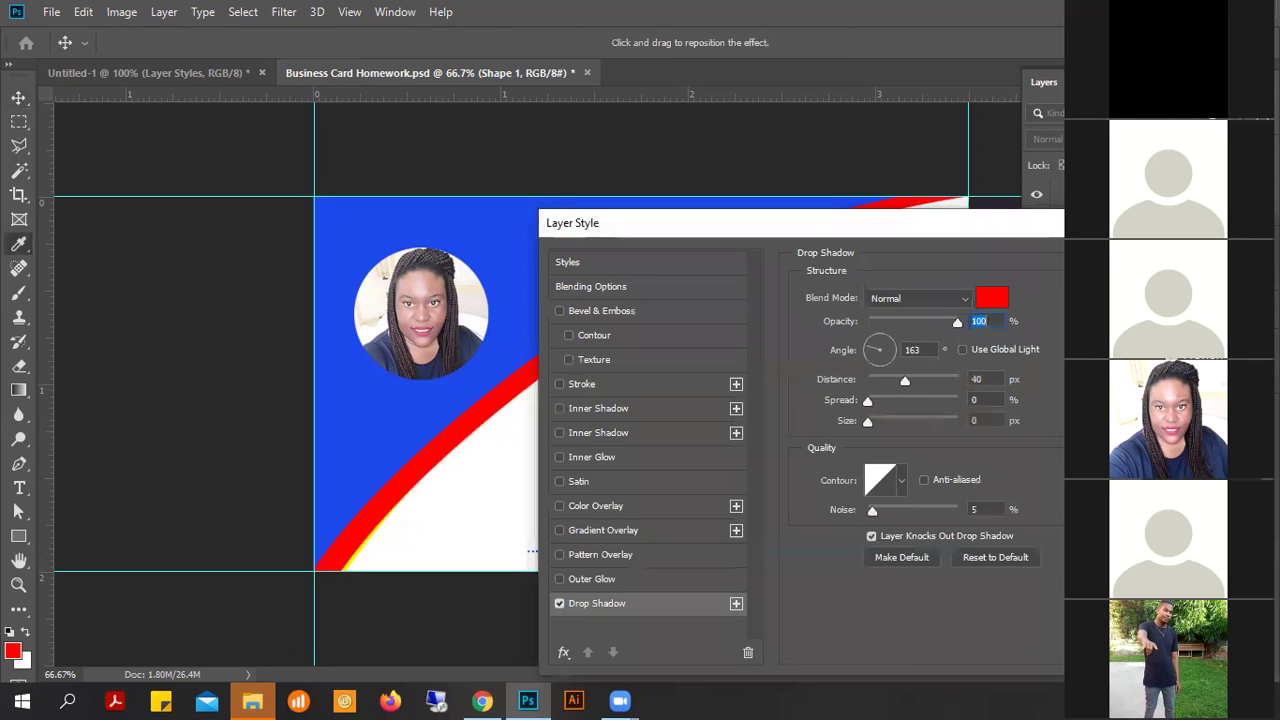
key(Return)
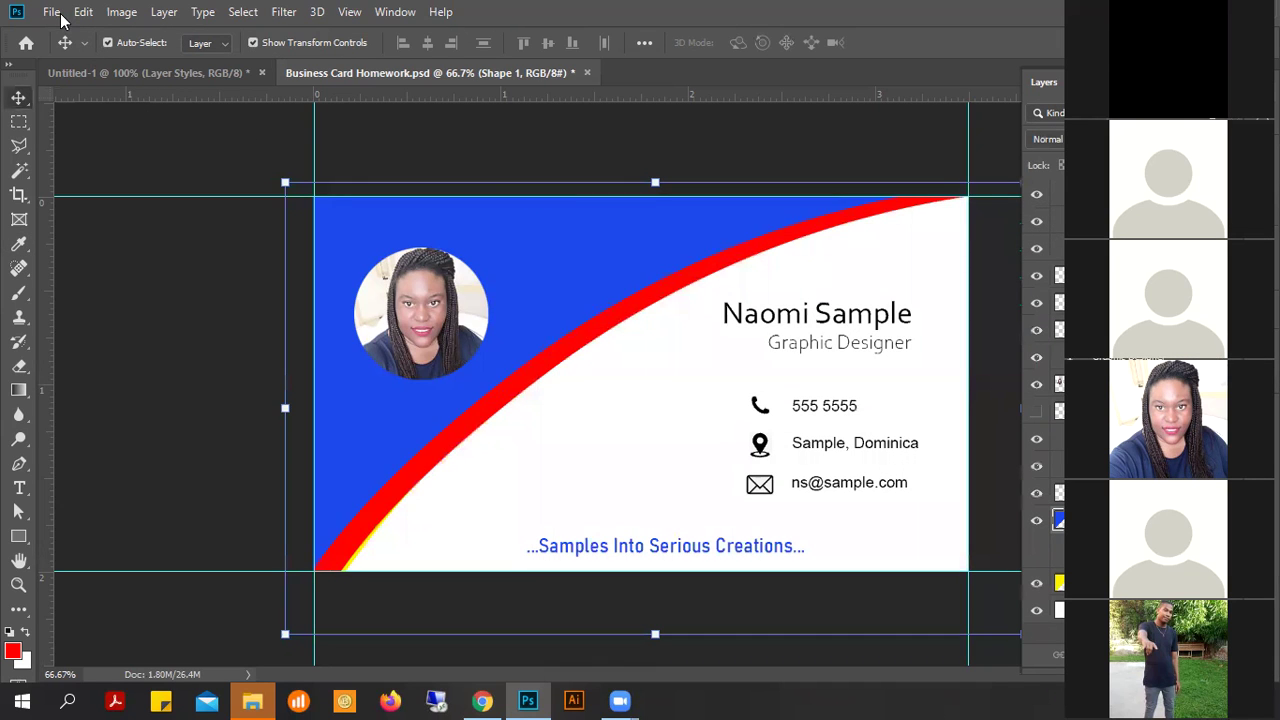
- Open the recent files bucrd-color-Recovered.psd and project2.psd, and close bucrd-color-Recovered.psd again
click(58, 14)
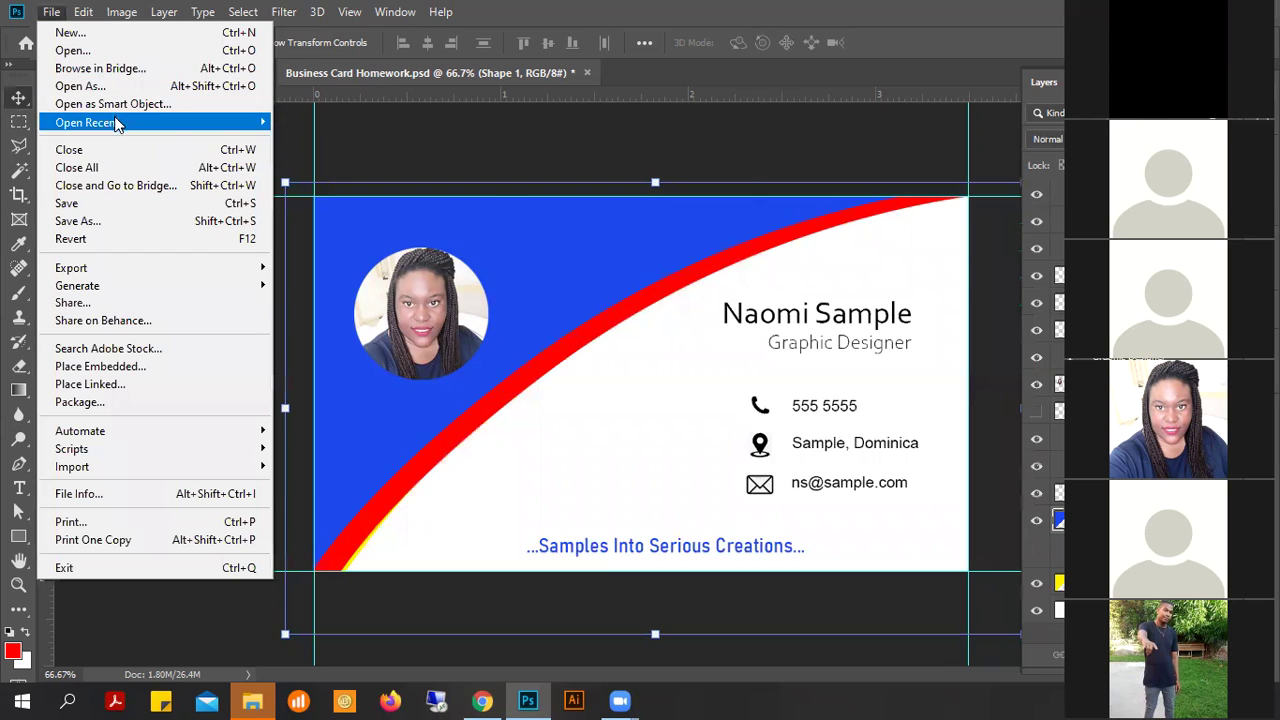
mouse_move(118, 122)
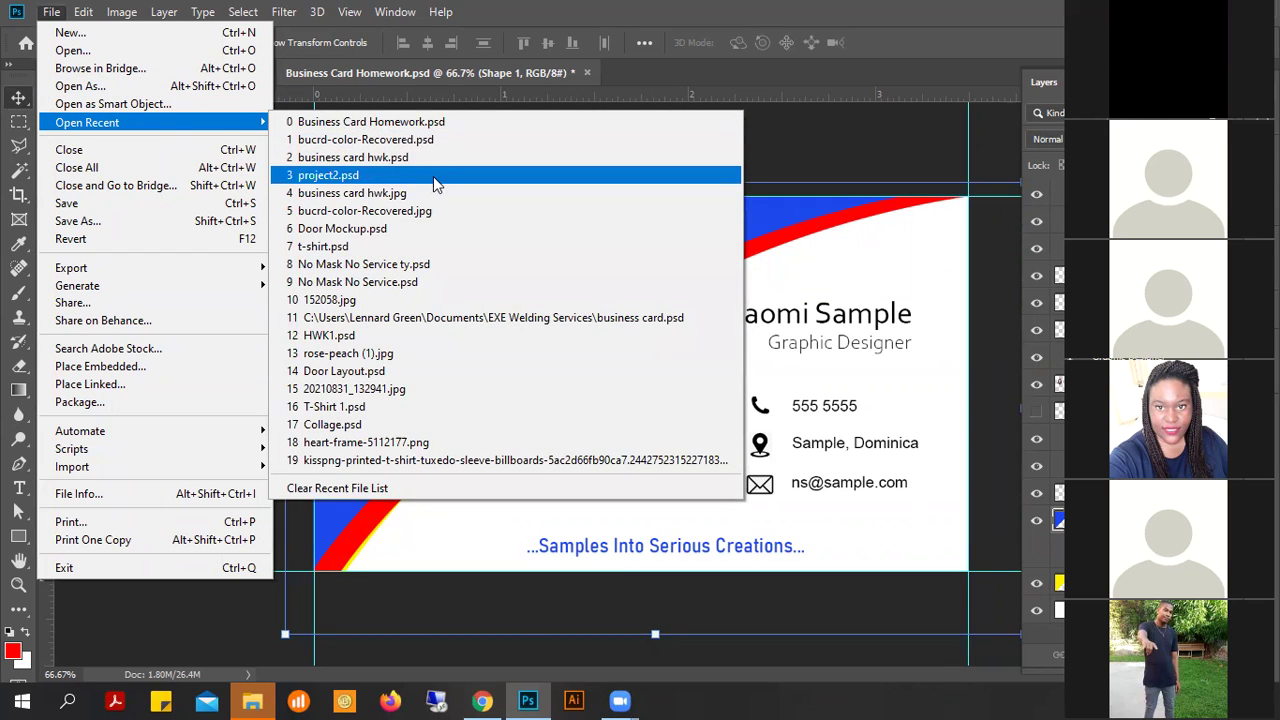
click(443, 143)
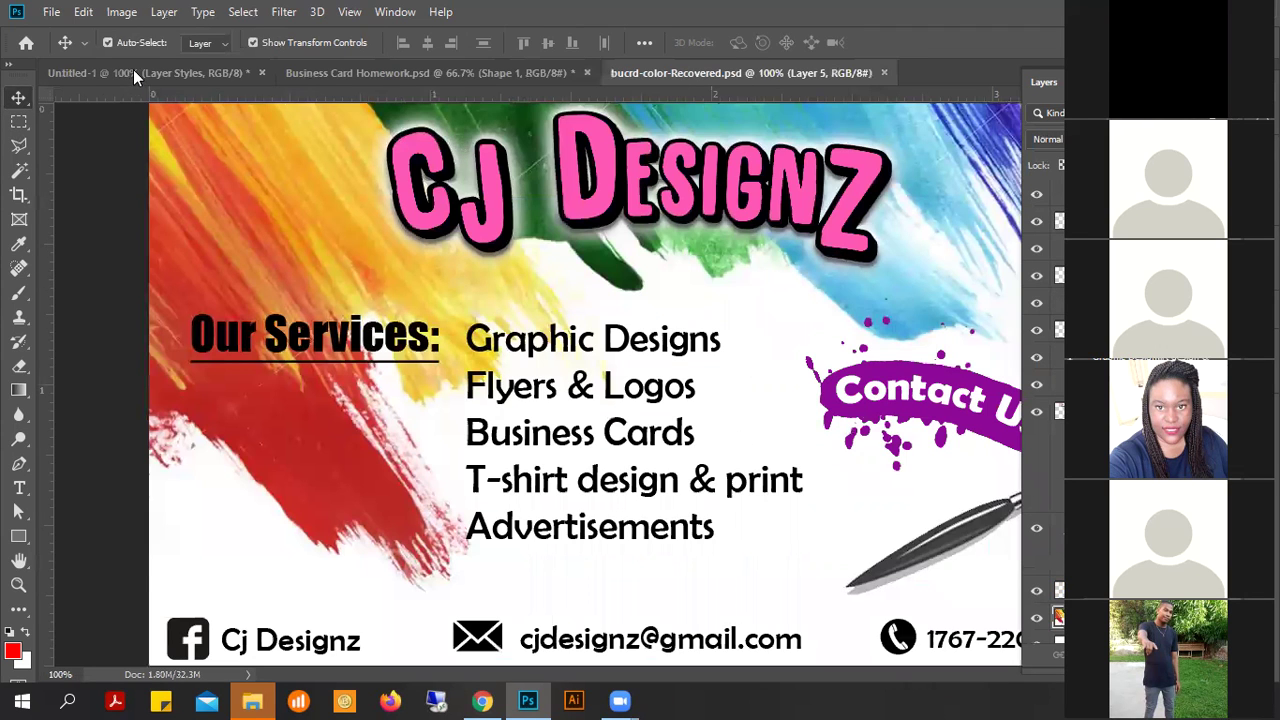
click(55, 13)
mouse_move(120, 123)
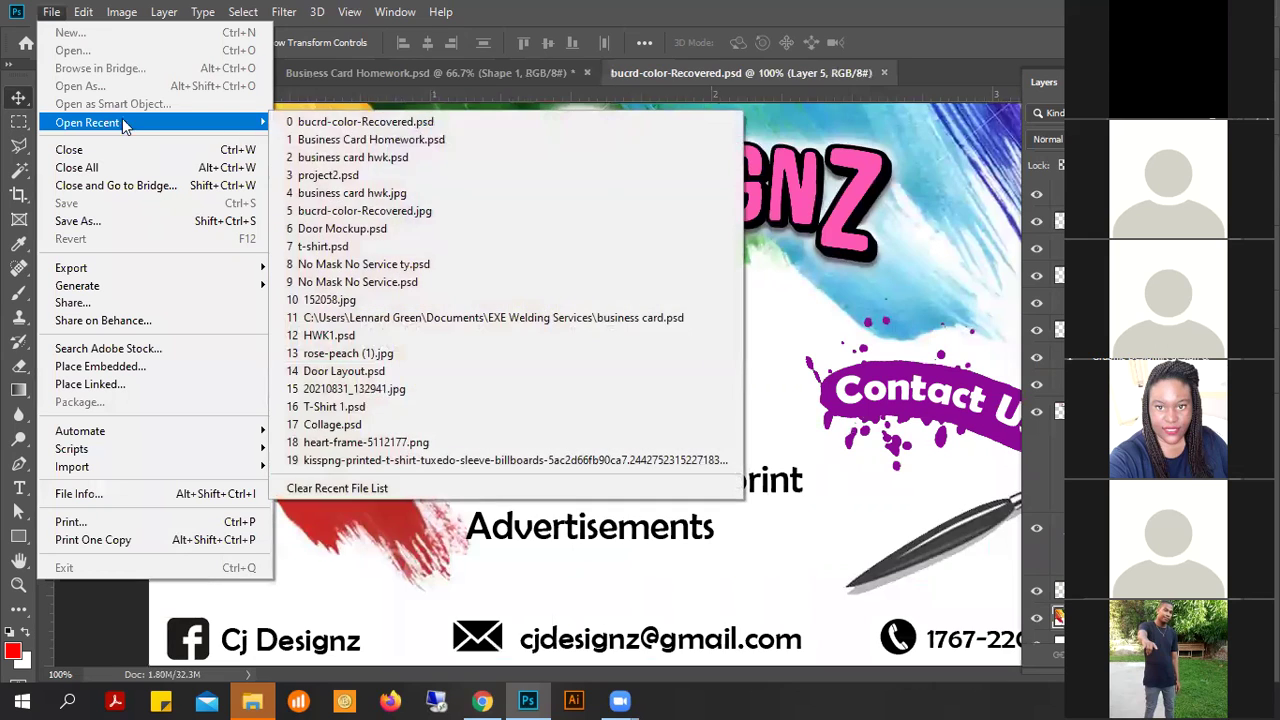
click(432, 170)
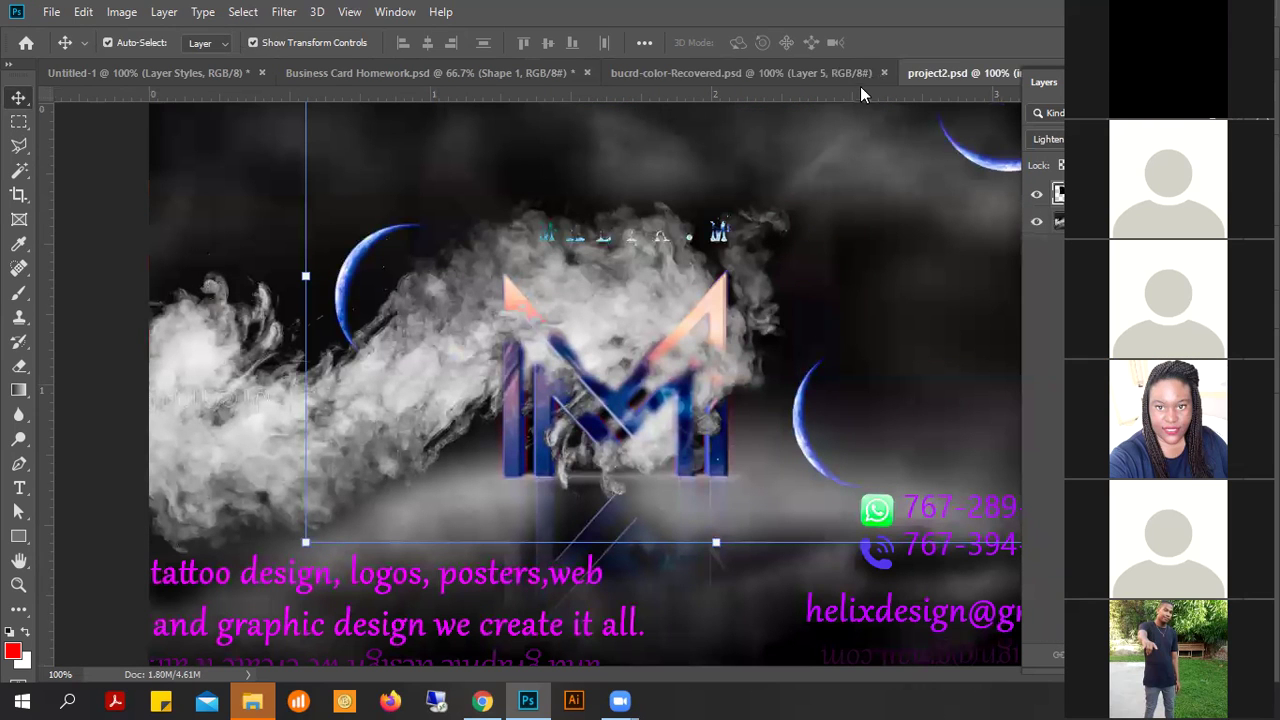
click(883, 73)
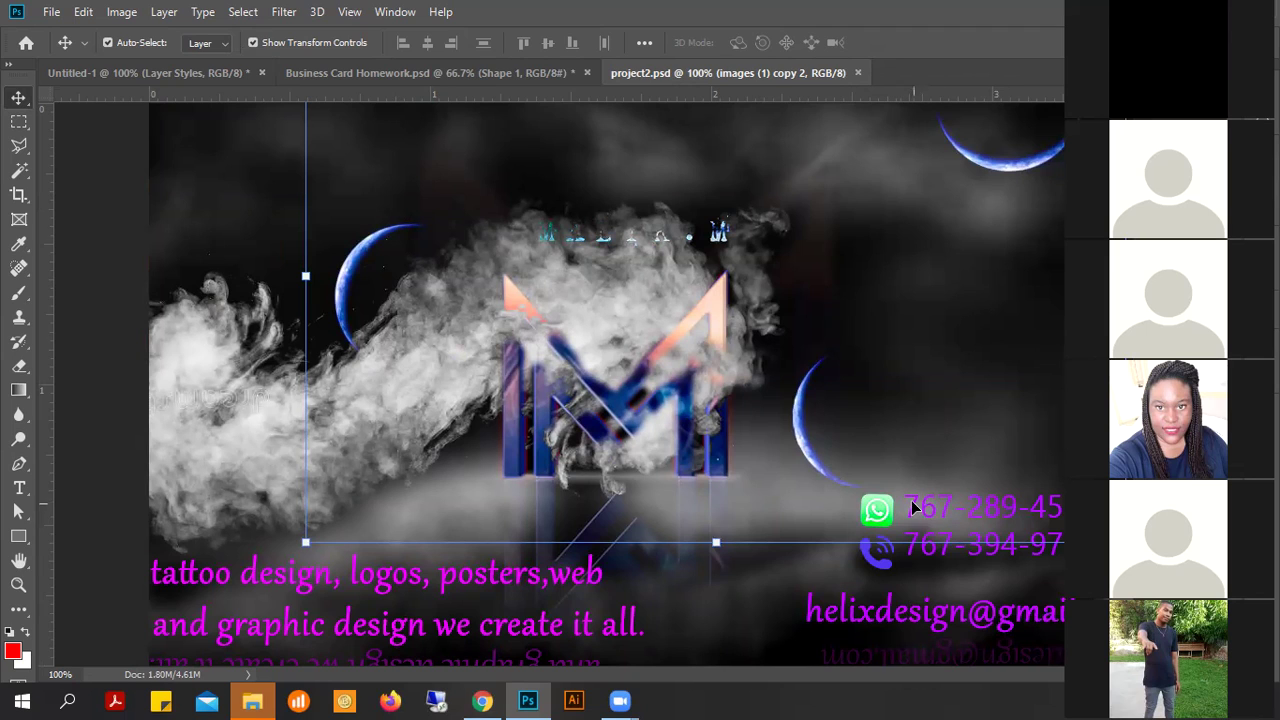
- Switch to Business Card Homework.psd and select the tagline "...Samples Into Serious Creations..." with the layer list shown
click(530, 75)
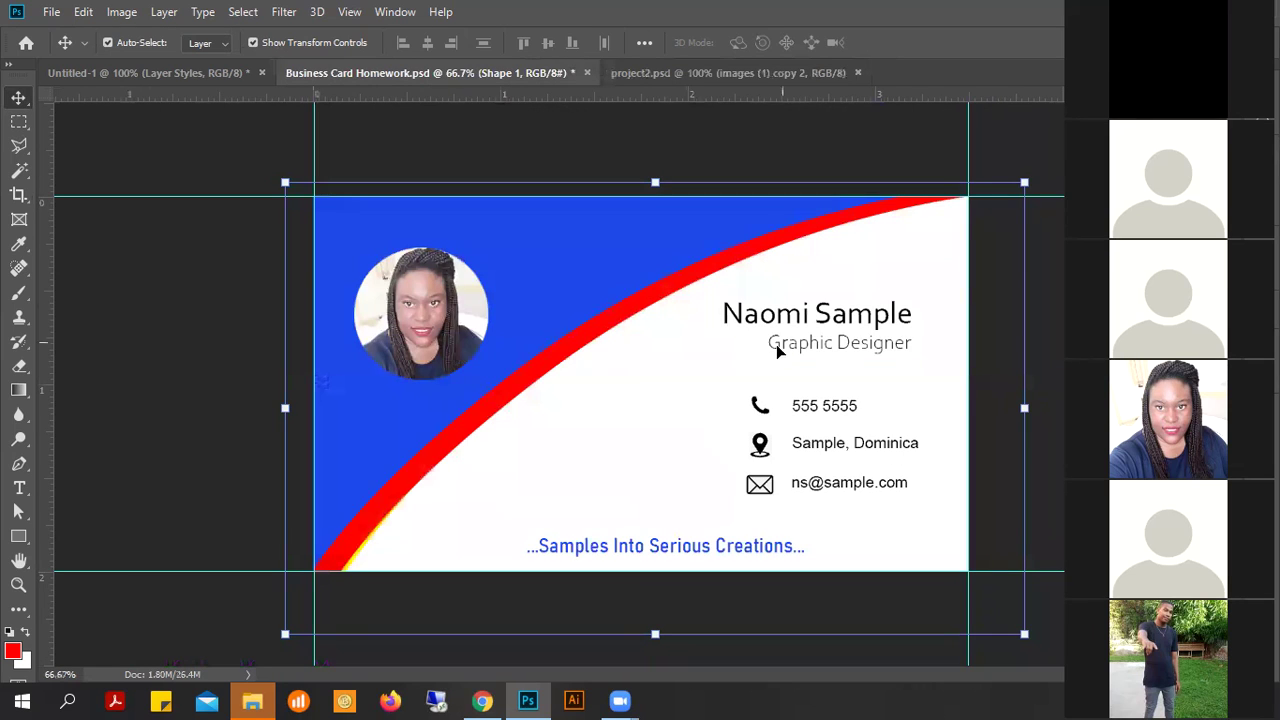
ctrl+click(691, 549)
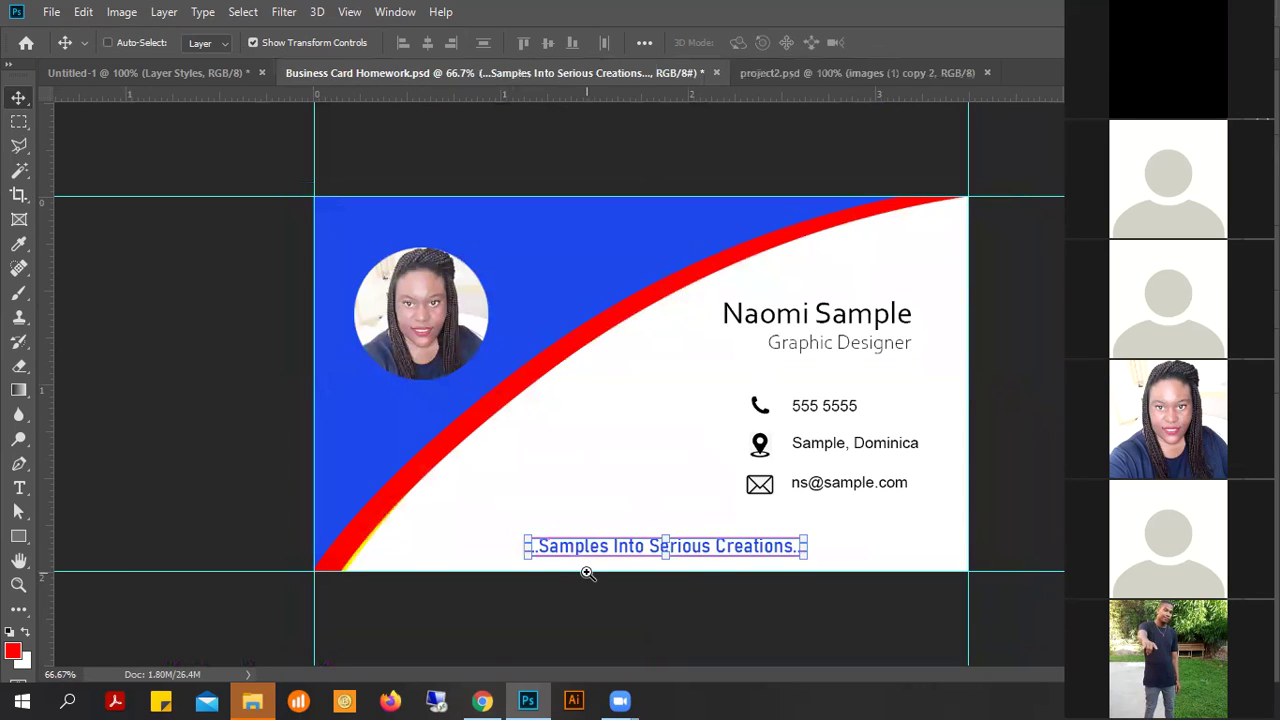
ctrl+click(620, 557)
ctrl+click(620, 557)
drag(652, 541, 652, 273)
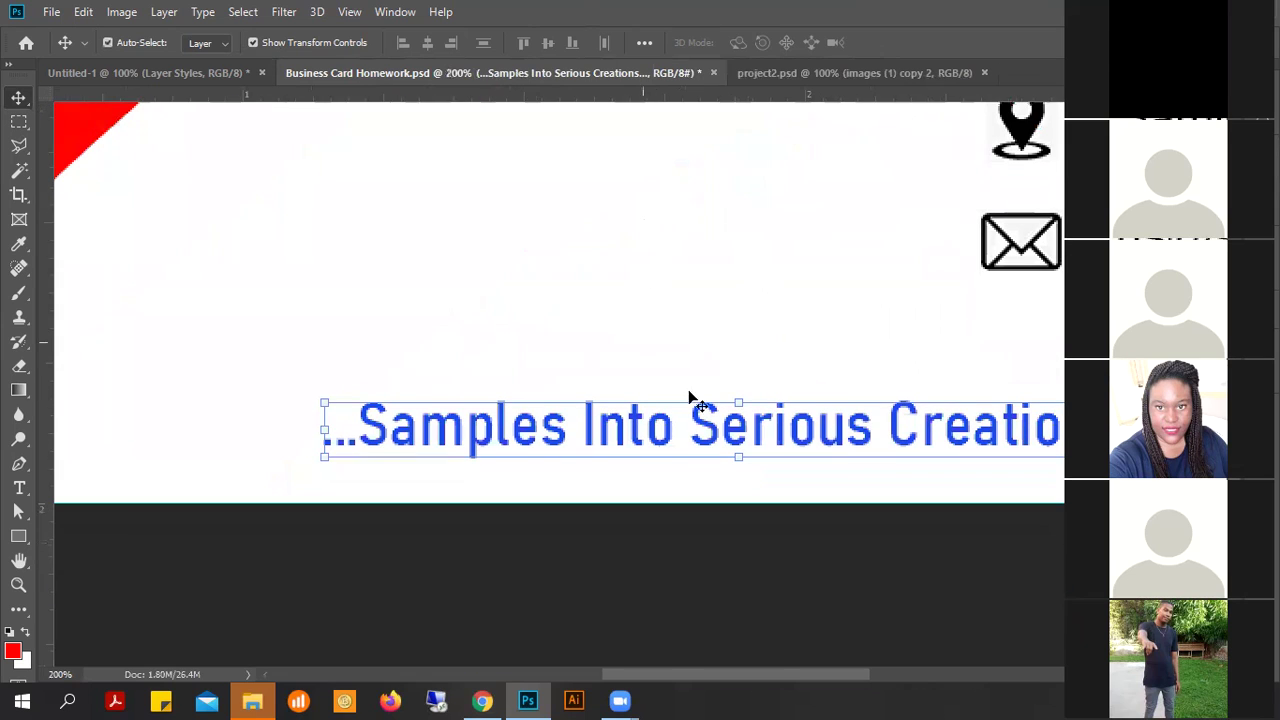
key(F7)
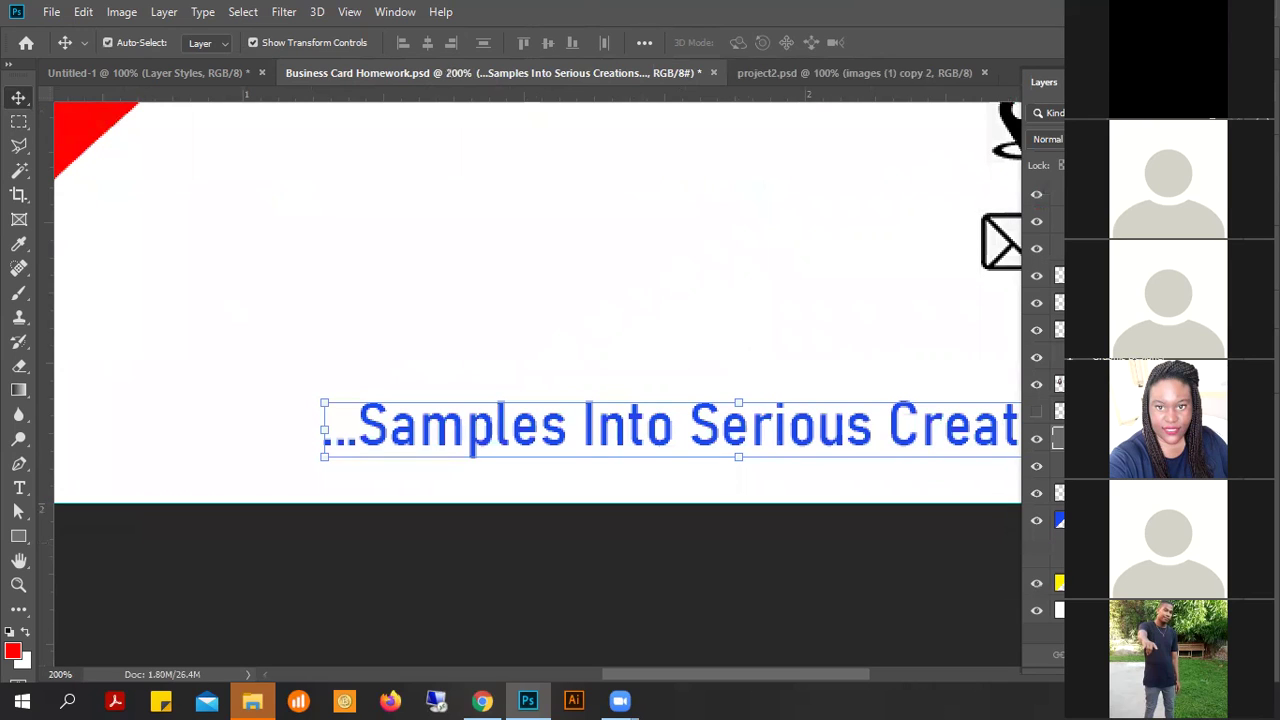
- Add a Drop Shadow to the tagline text and accept the layer style settings
double_click(1100, 430)
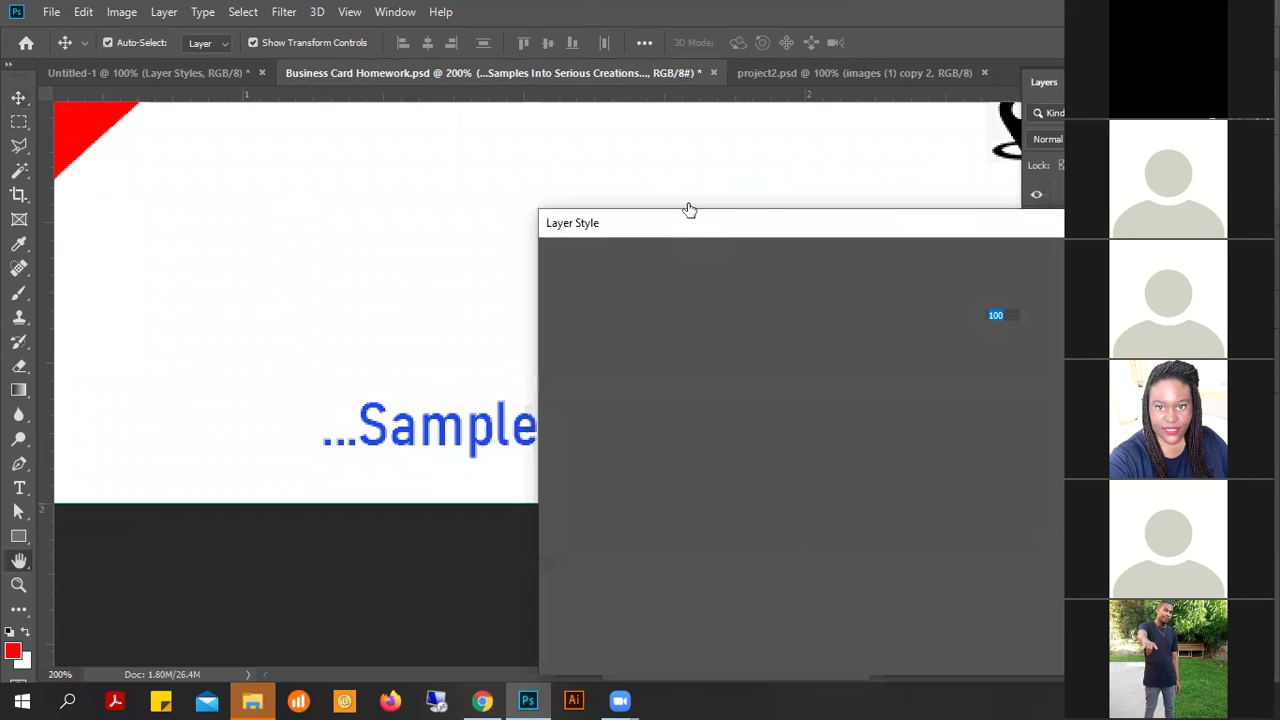
mouse_move(728, 217)
mouse_down()
mouse_move(755, 190)
mouse_move(756, 166)
mouse_up()
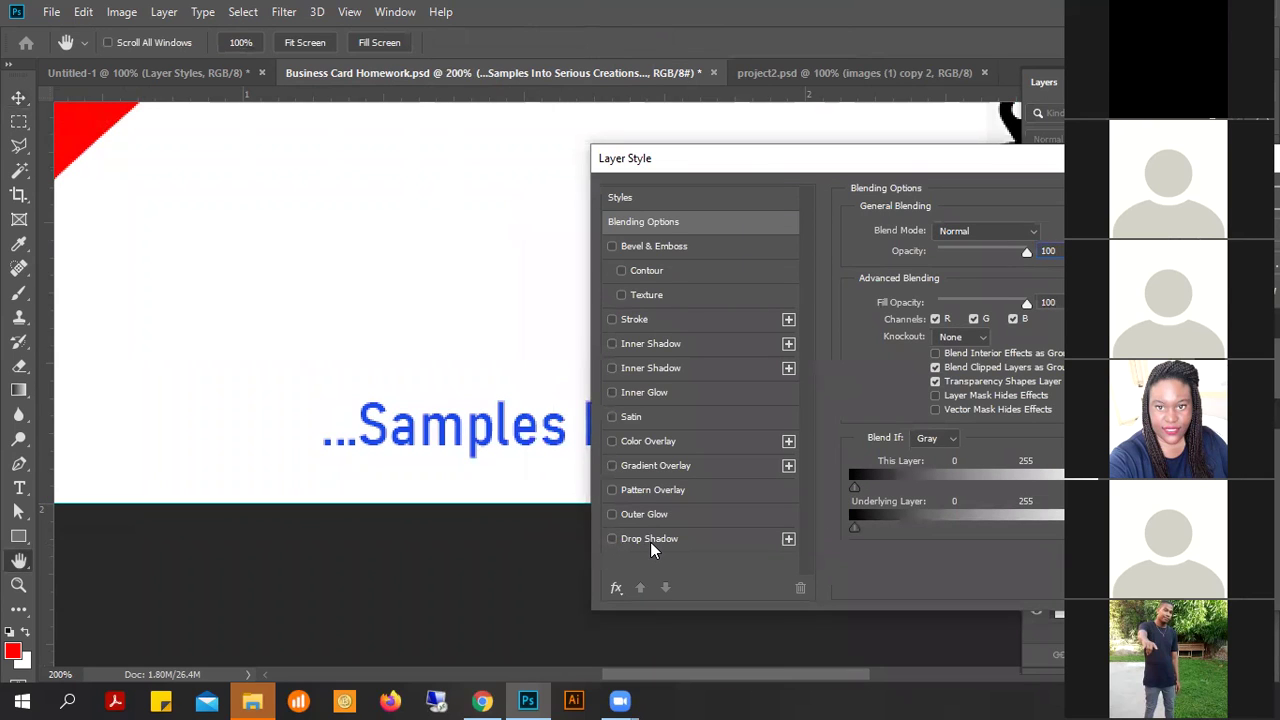
click(652, 540)
drag(733, 160, 842, 161)
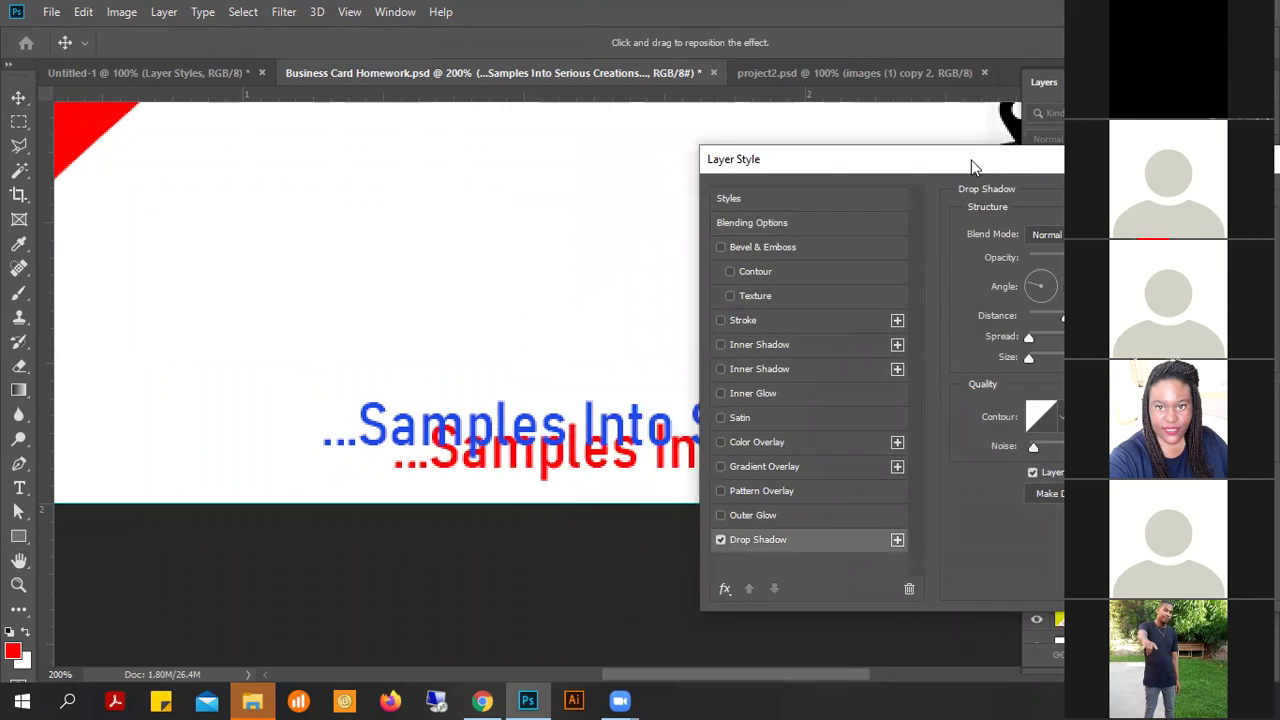
drag(978, 165, 799, 563)
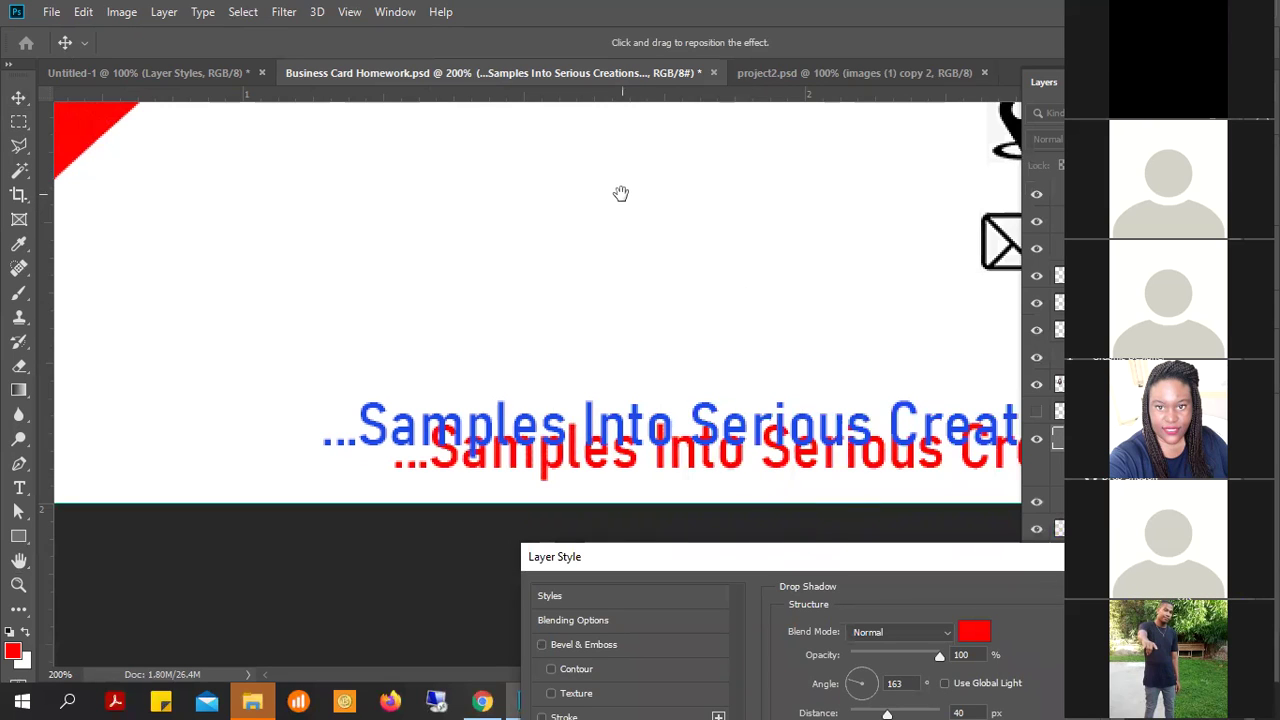
click(840, 565)
key(Return)
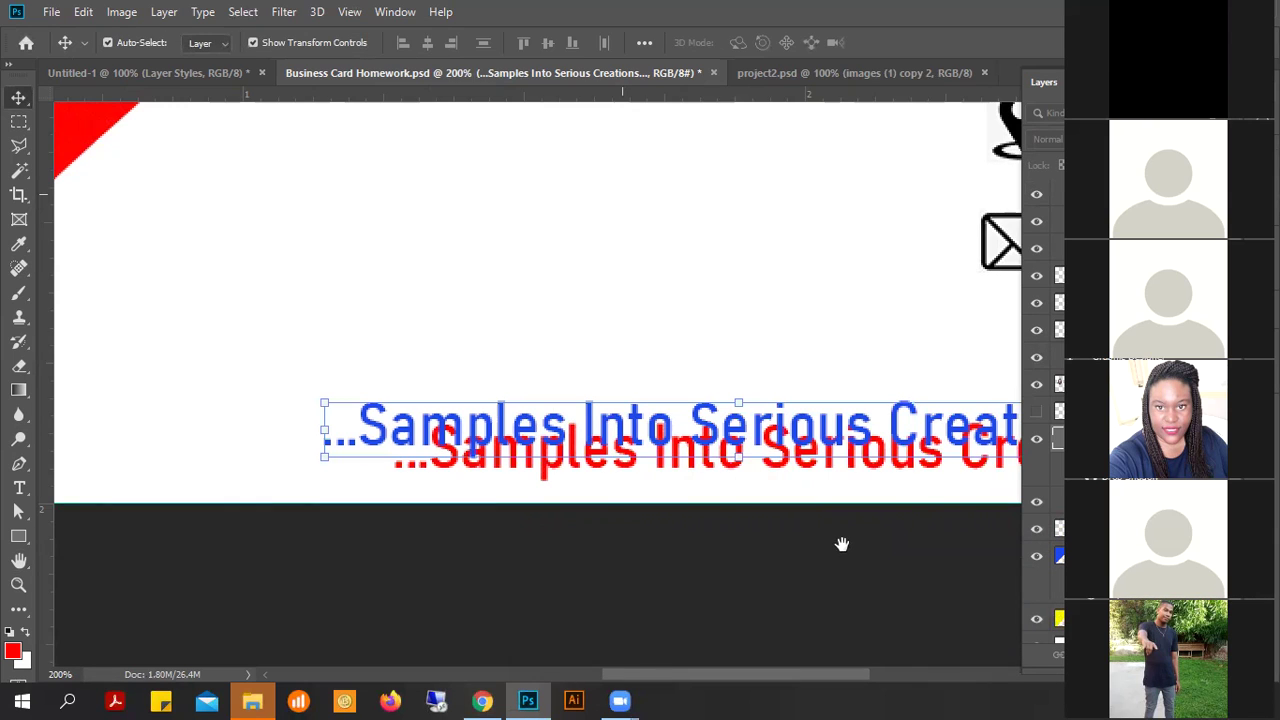
- Reopen the tagline's Drop Shadow settings and set the angle to 122° and the distance to 2 px
click(840, 551)
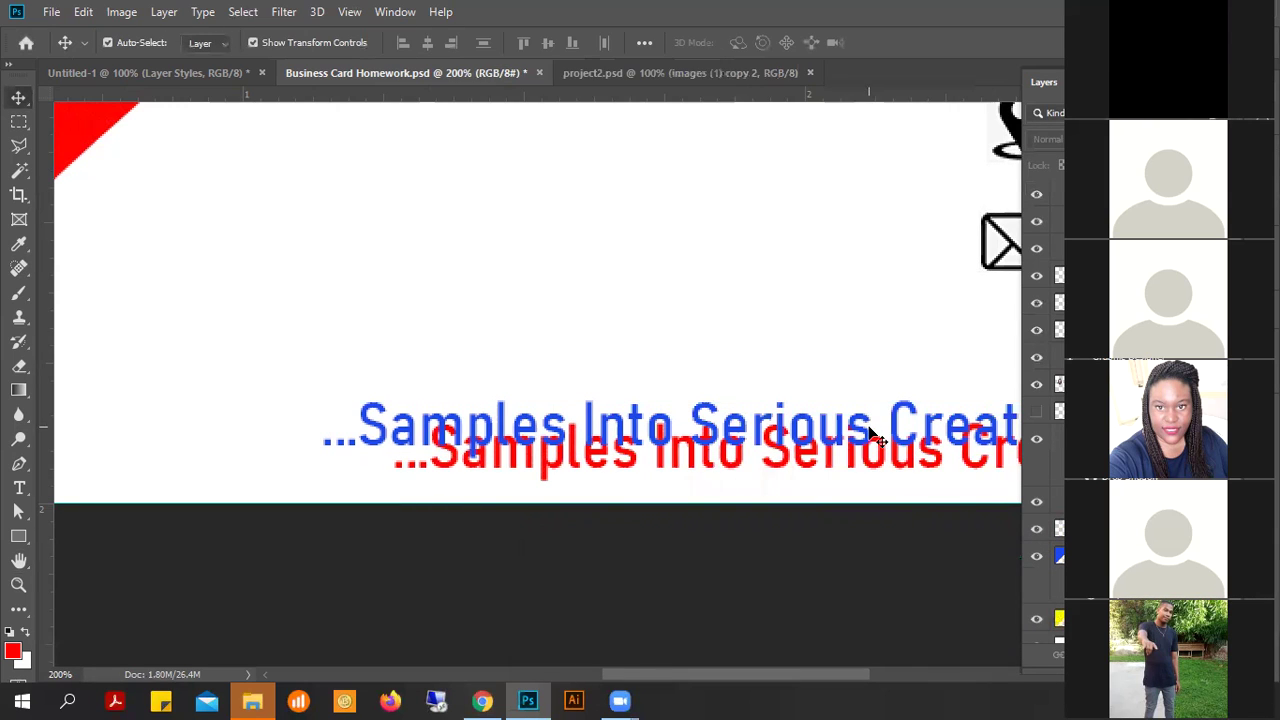
drag(826, 398, 506, 215)
click(752, 235)
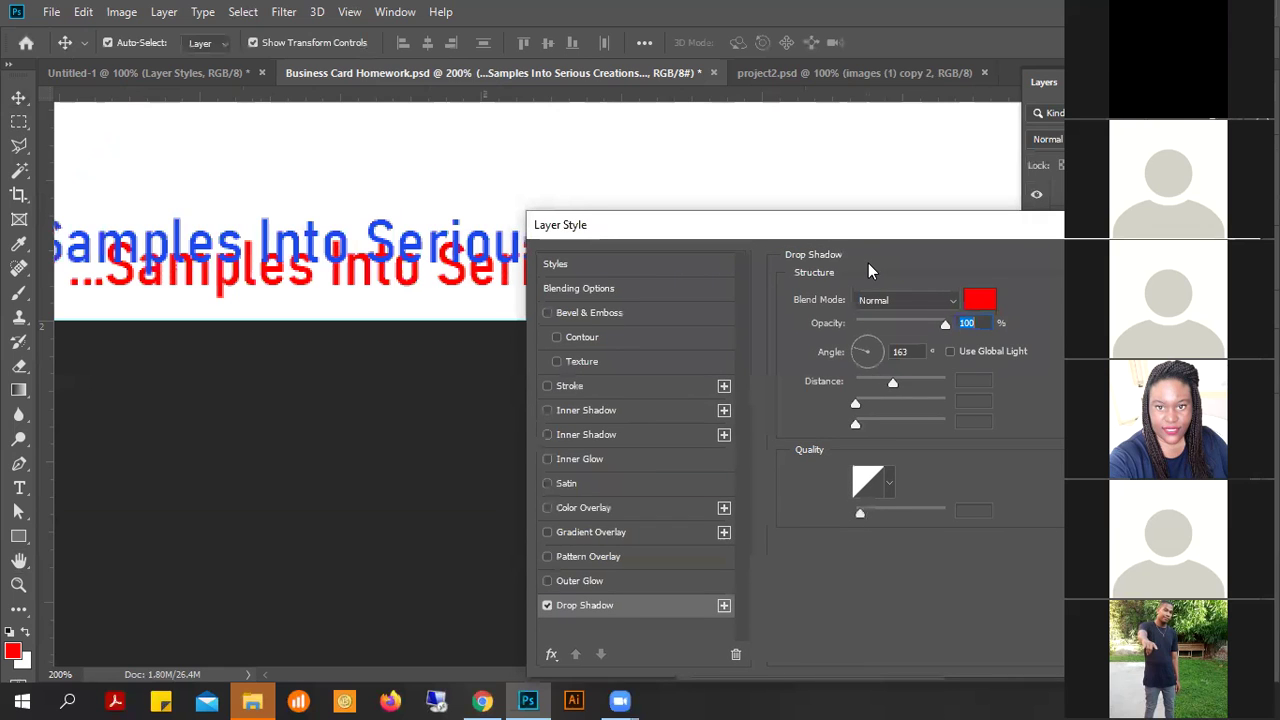
drag(967, 480, 926, 450)
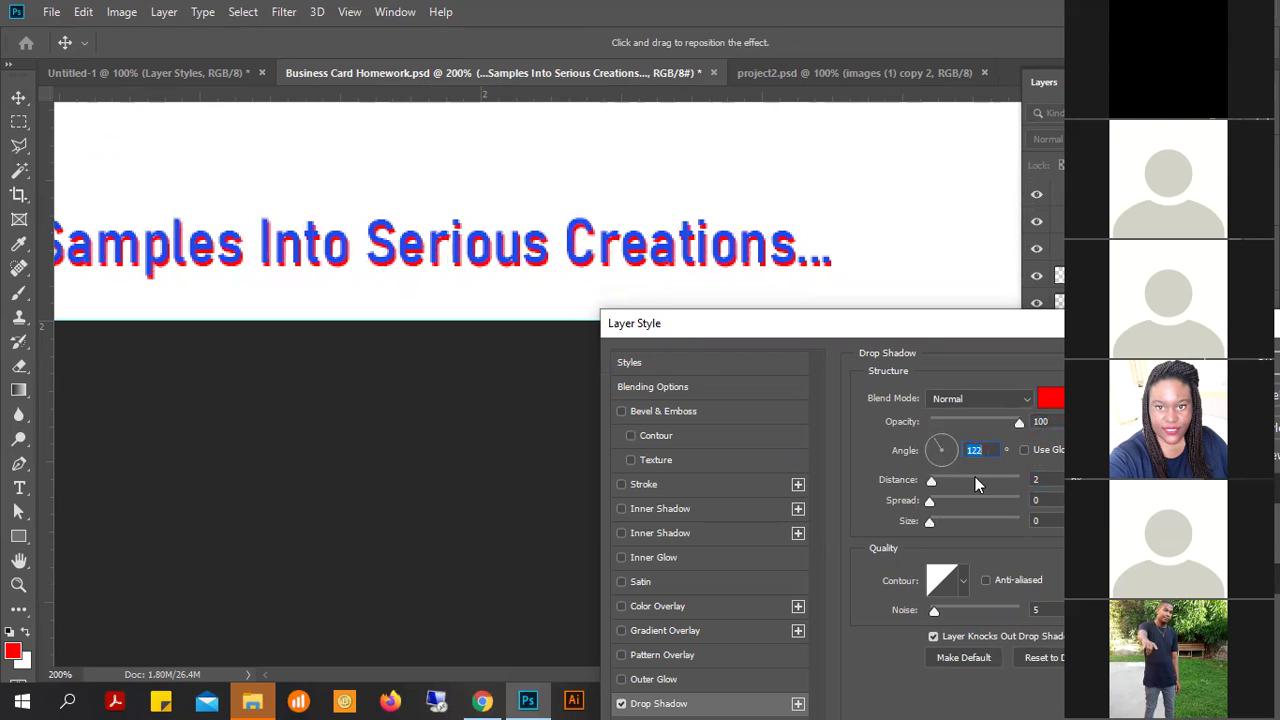
- Change the tagline's drop shadow color to 000000 and accept the layer style settings
click(1049, 399)
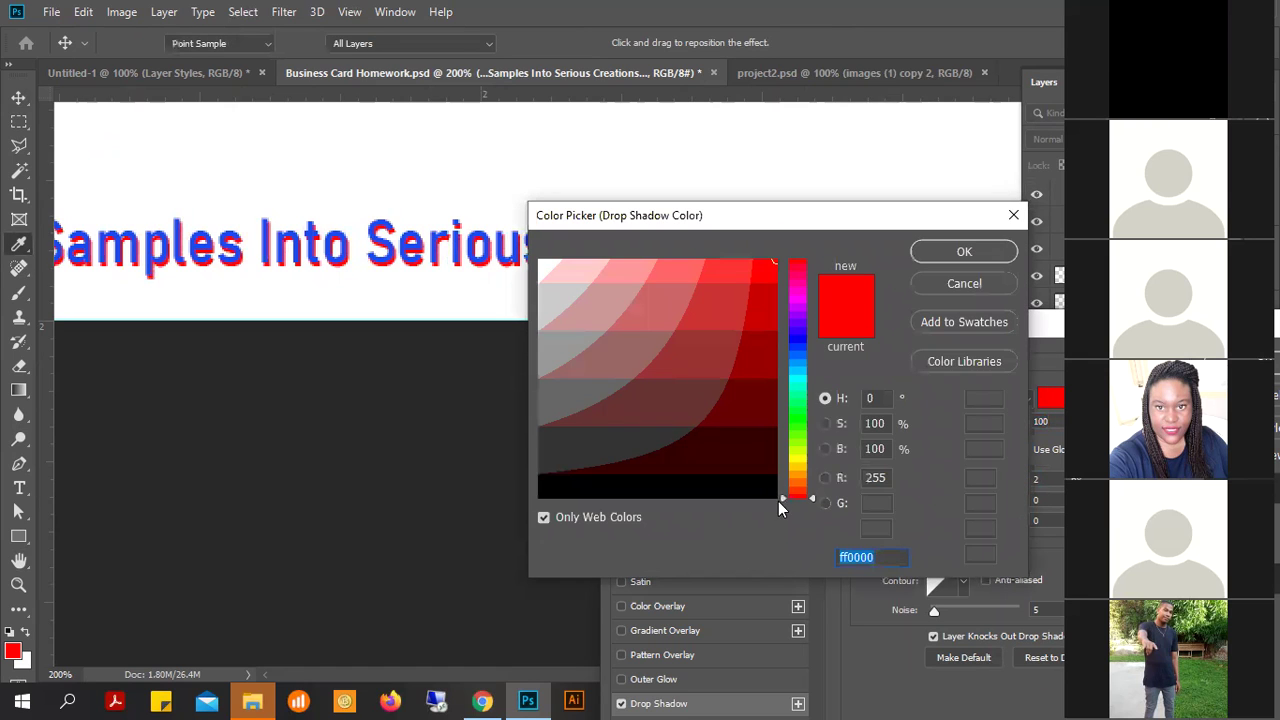
click(762, 496)
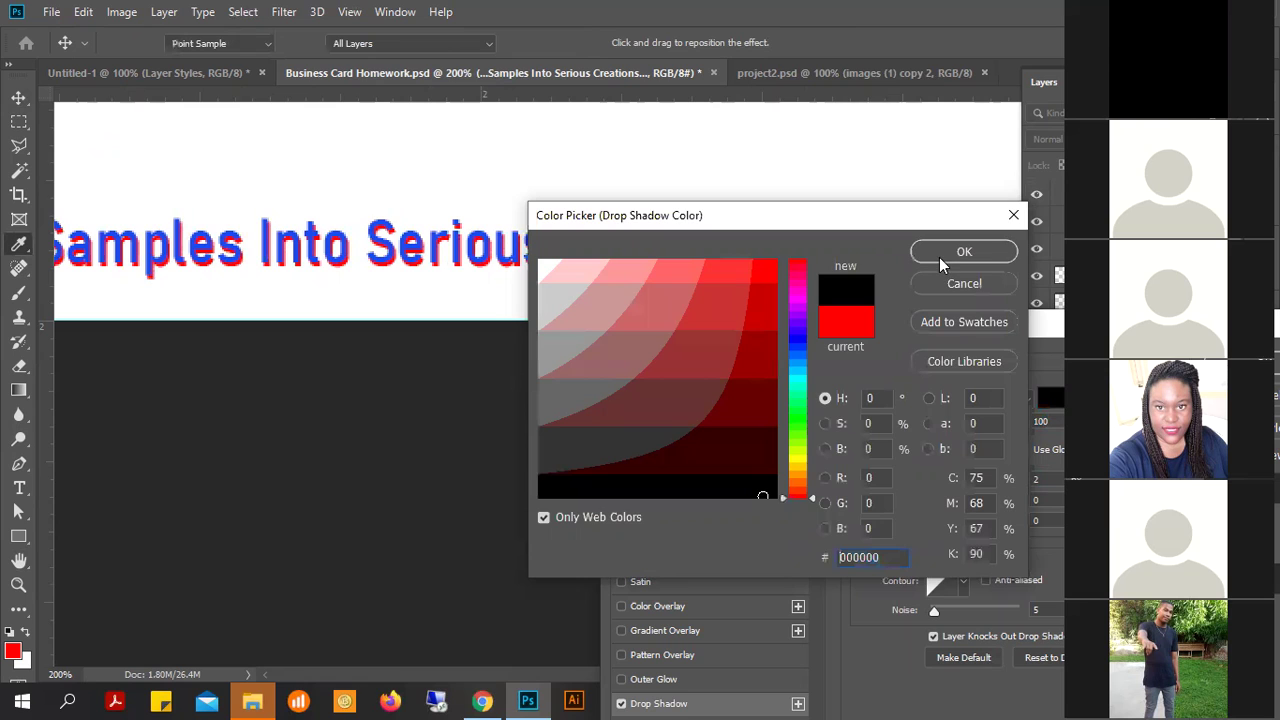
click(986, 260)
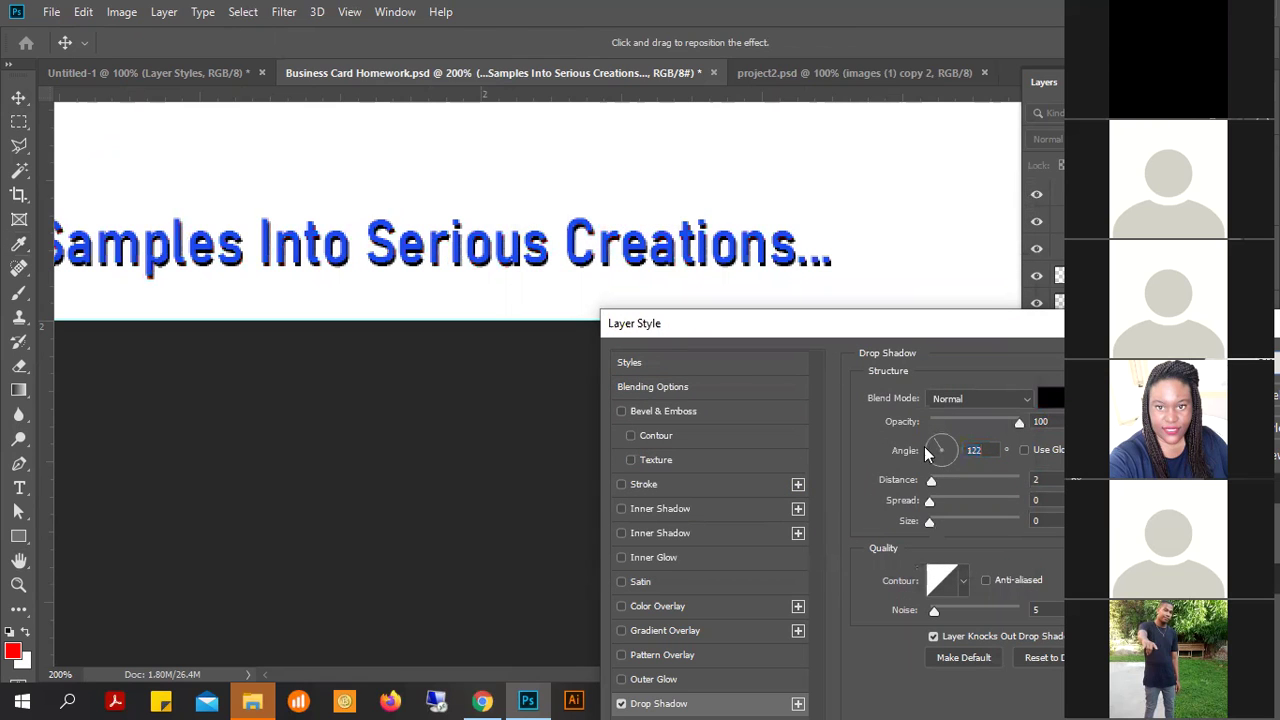
key(v)
key(Return)
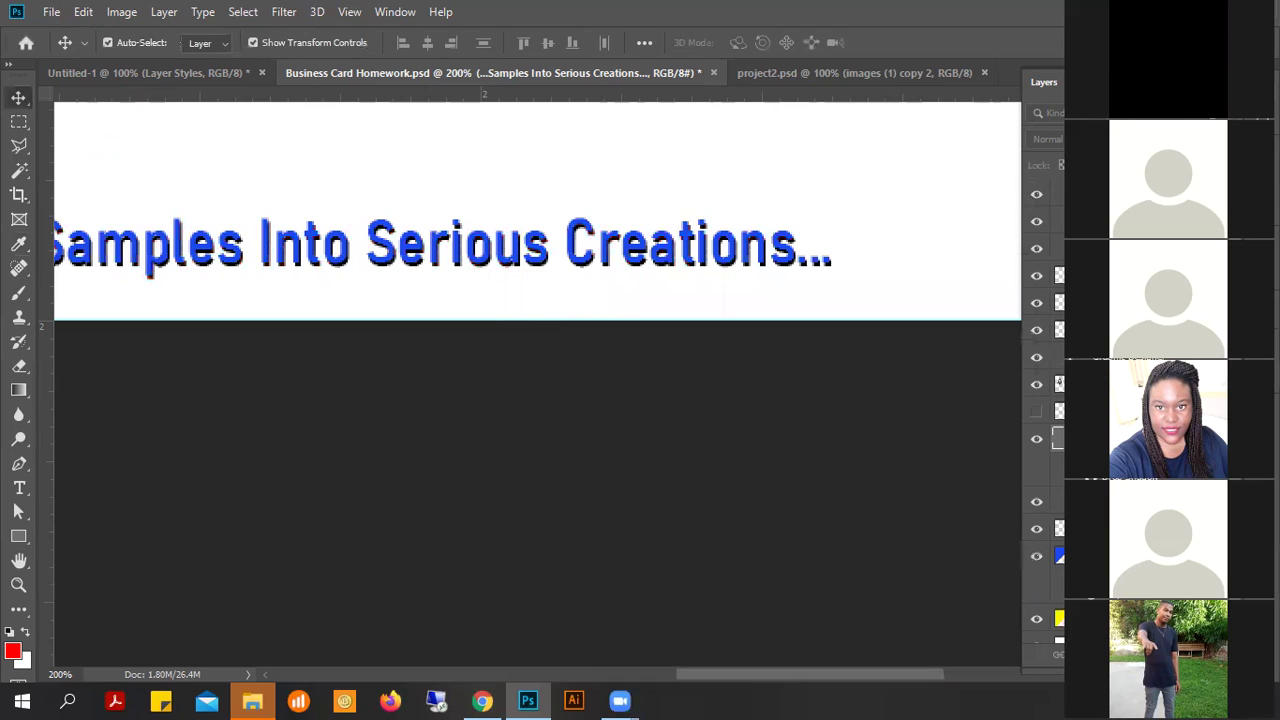
- Hide the red drop shadow effect of the blue curved shape and deselect all layers
click(322, 298)
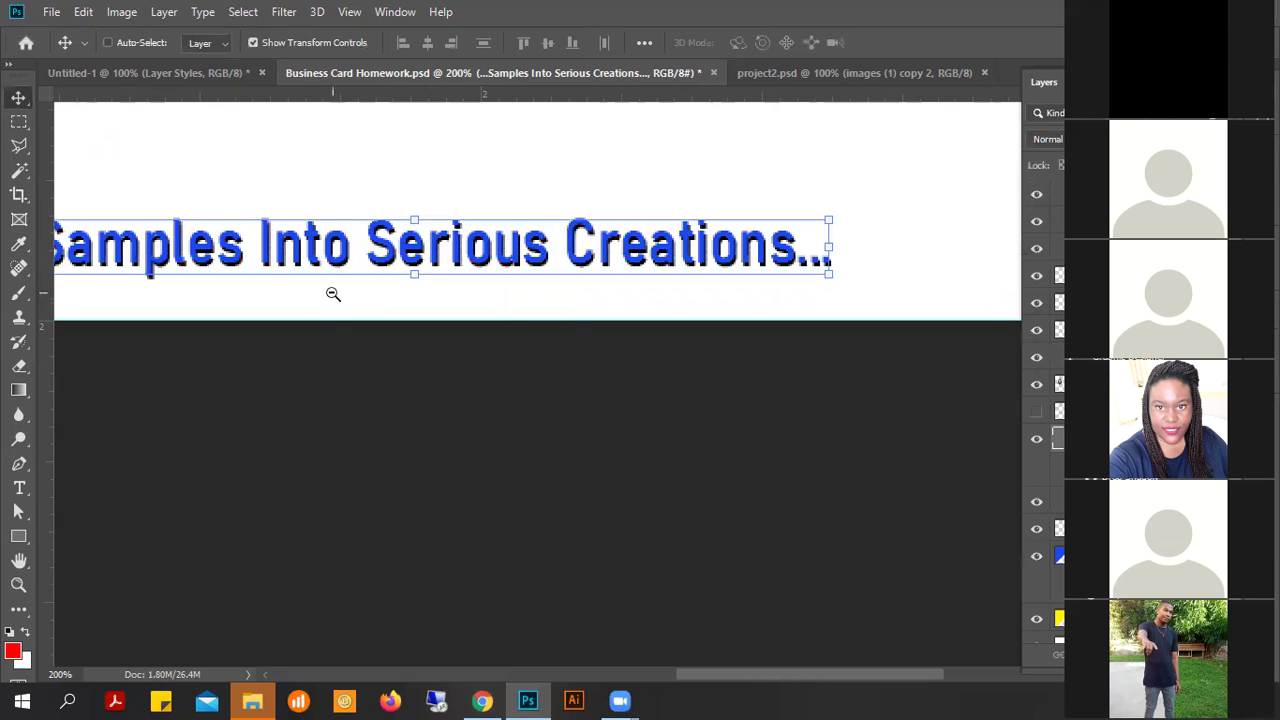
ctrl+alt+click(332, 292)
ctrl+alt+click(342, 289)
drag(846, 383, 551, 469)
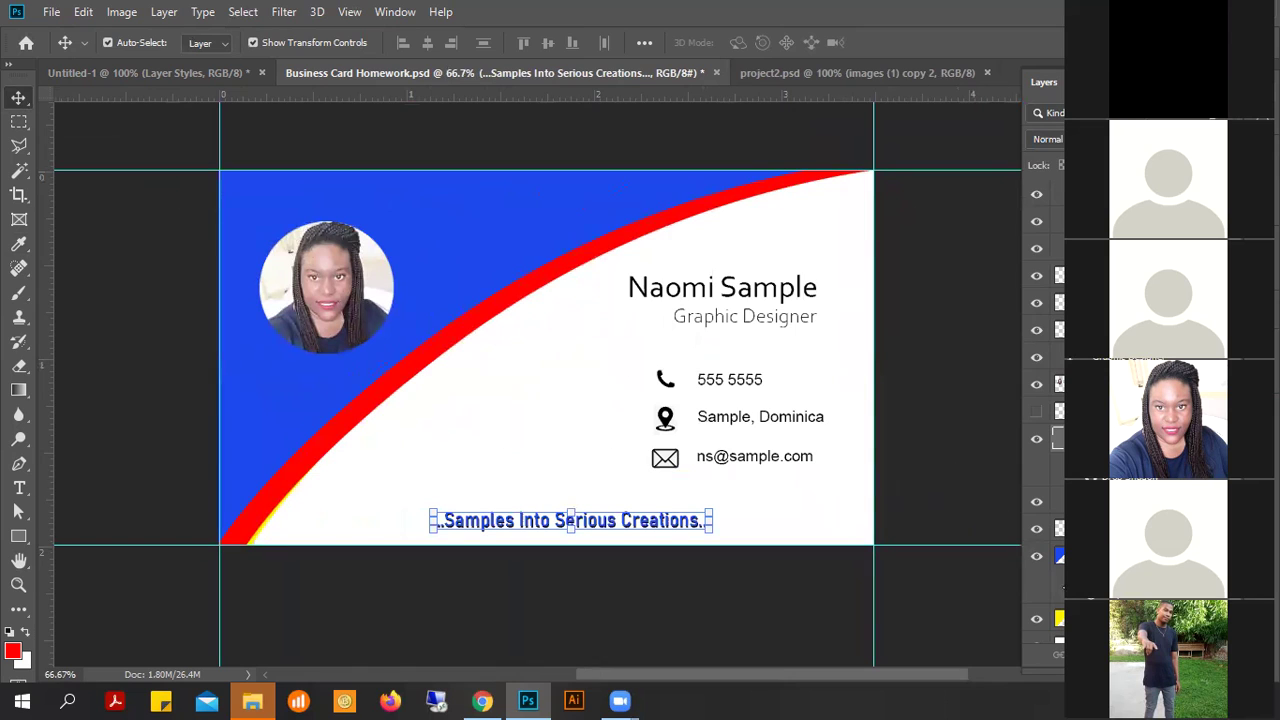
key(ctrl+z)
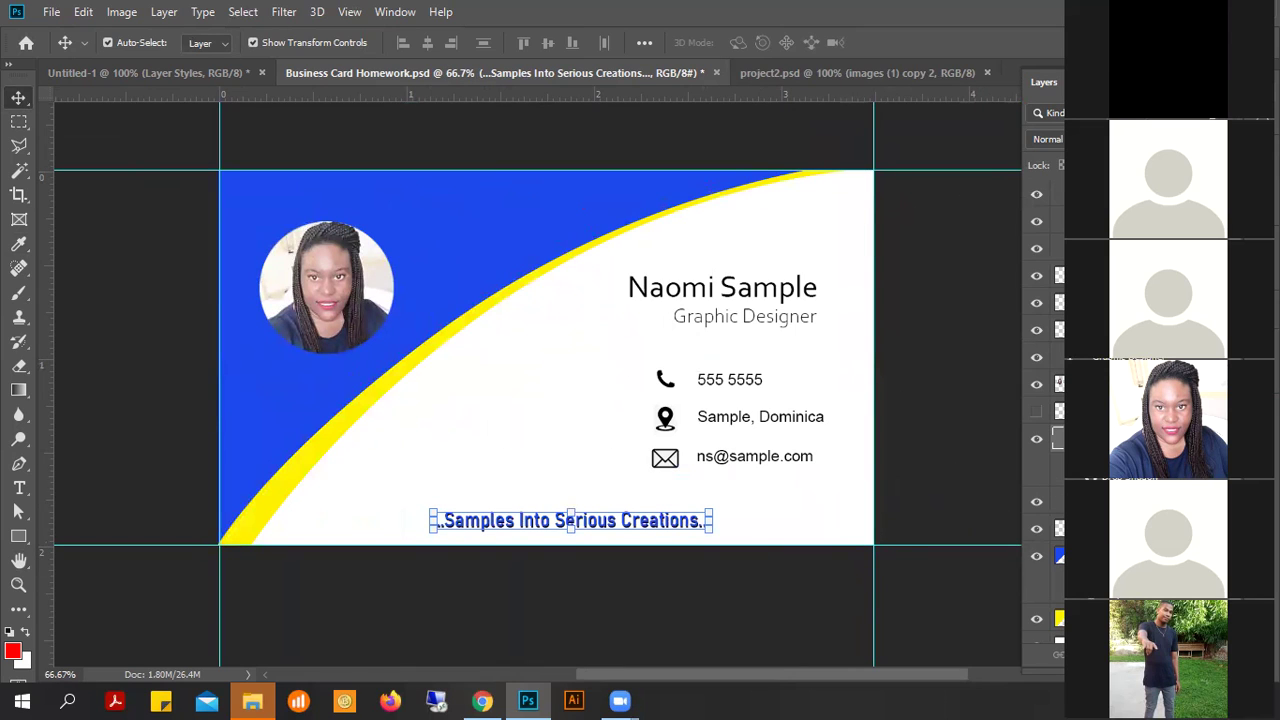
click(958, 488)
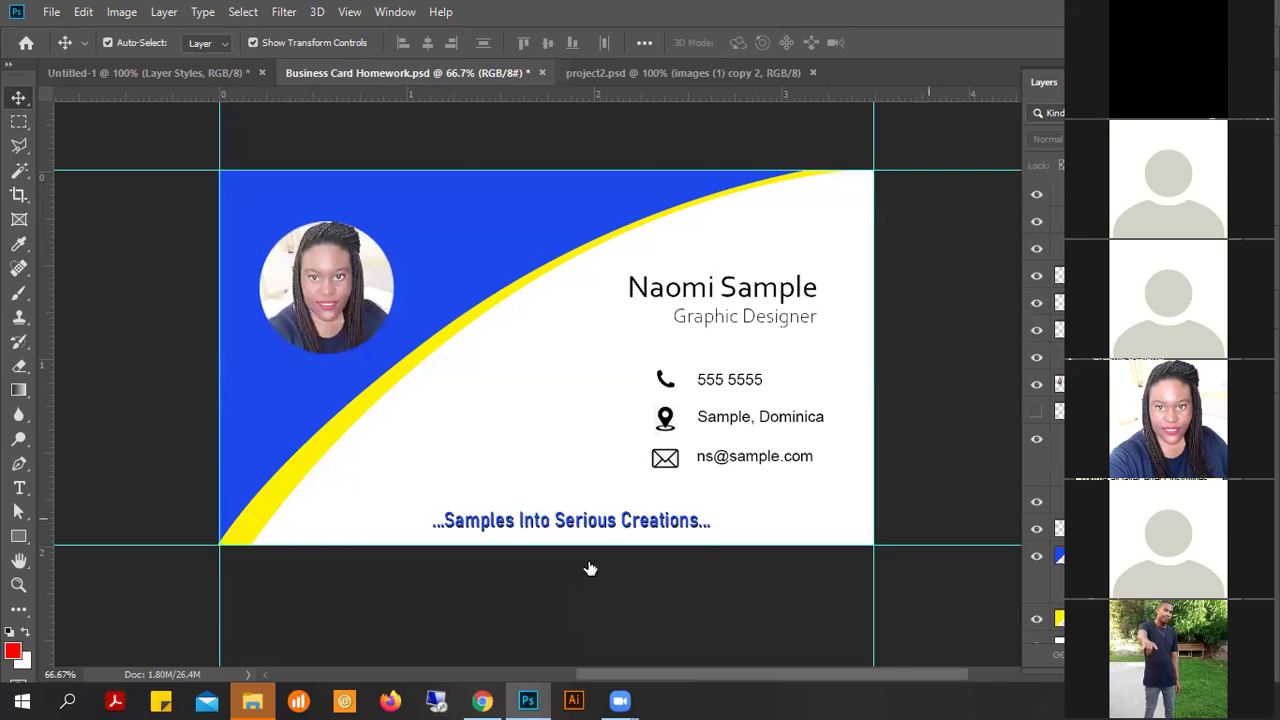
- Examine the tagline's black drop shadow at 200% zoom and select the tagline layer
ctrl+click(593, 520)
ctrl+click(593, 520)
drag(640, 591, 411, 257)
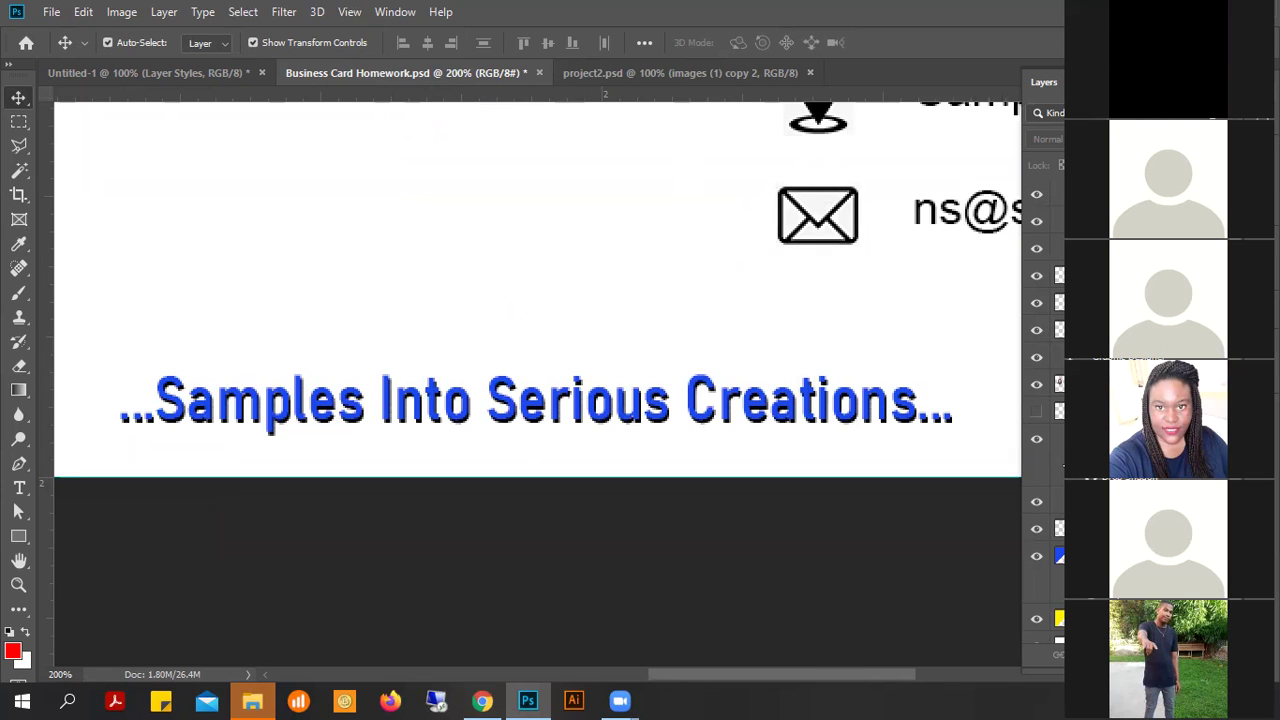
click(1050, 438)
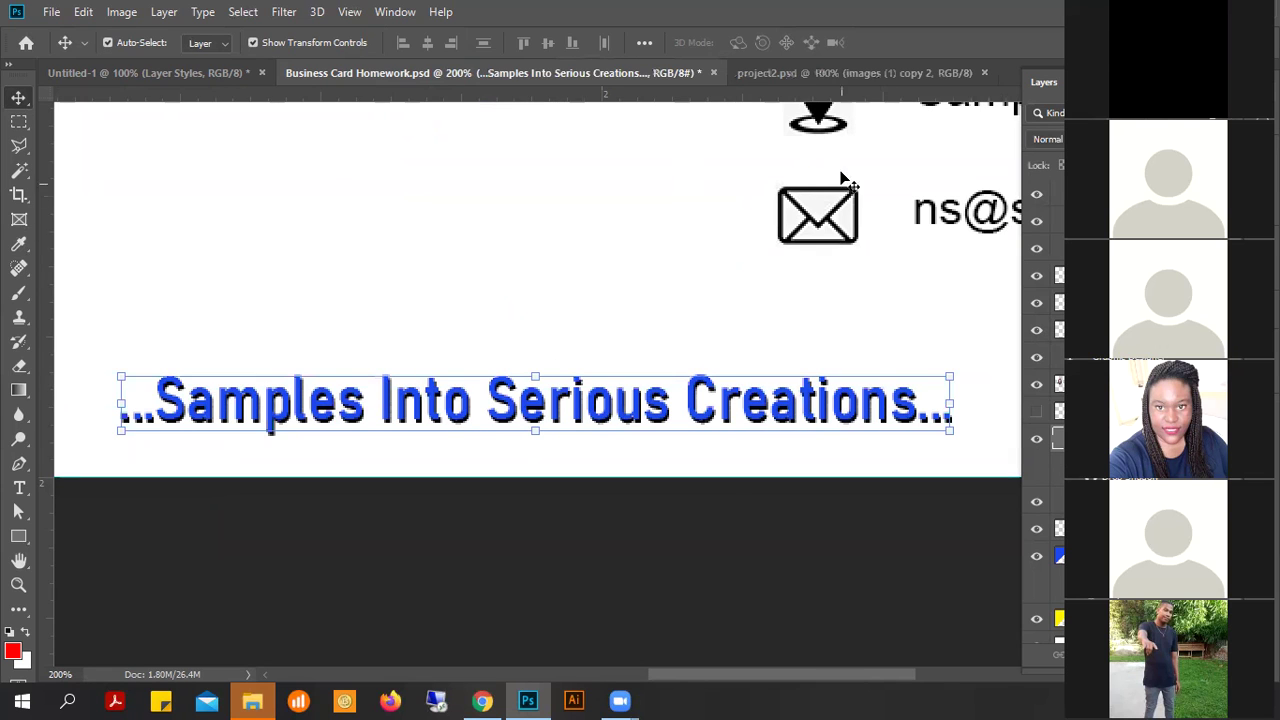
- Close project2.psd and deselect the tagline on the business card to view the whole card
click(838, 72)
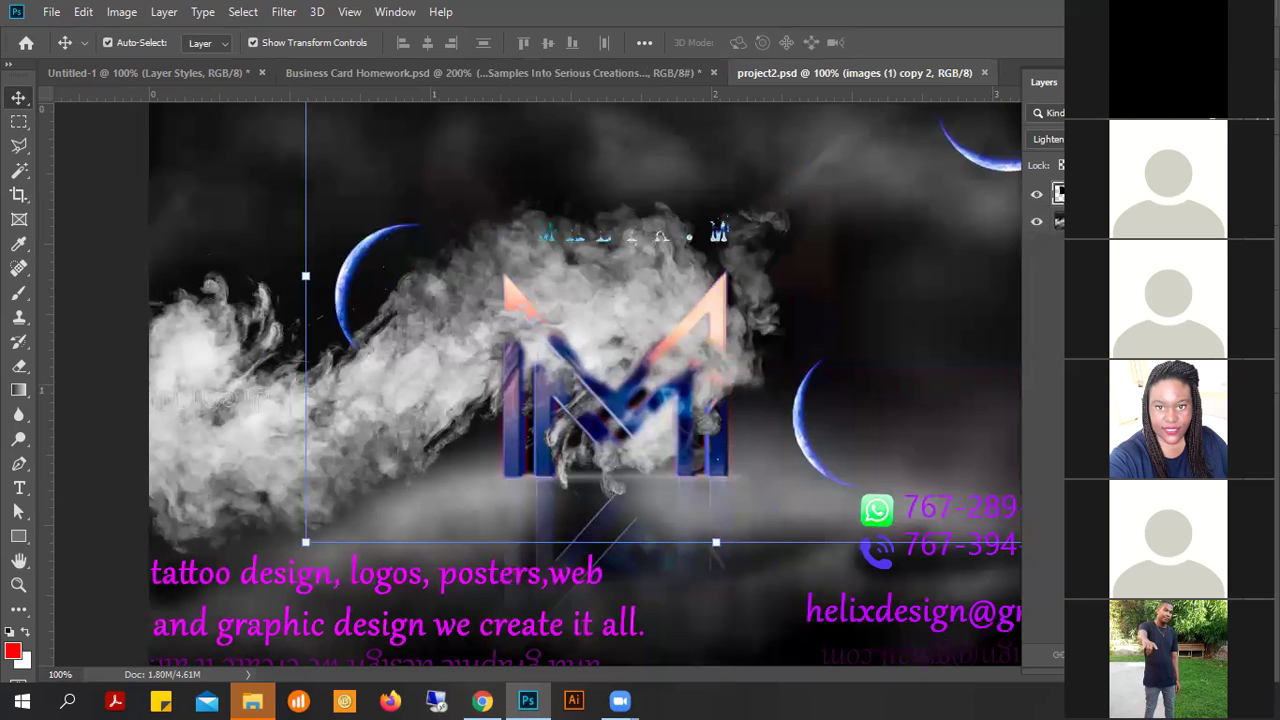
click(1207, 82)
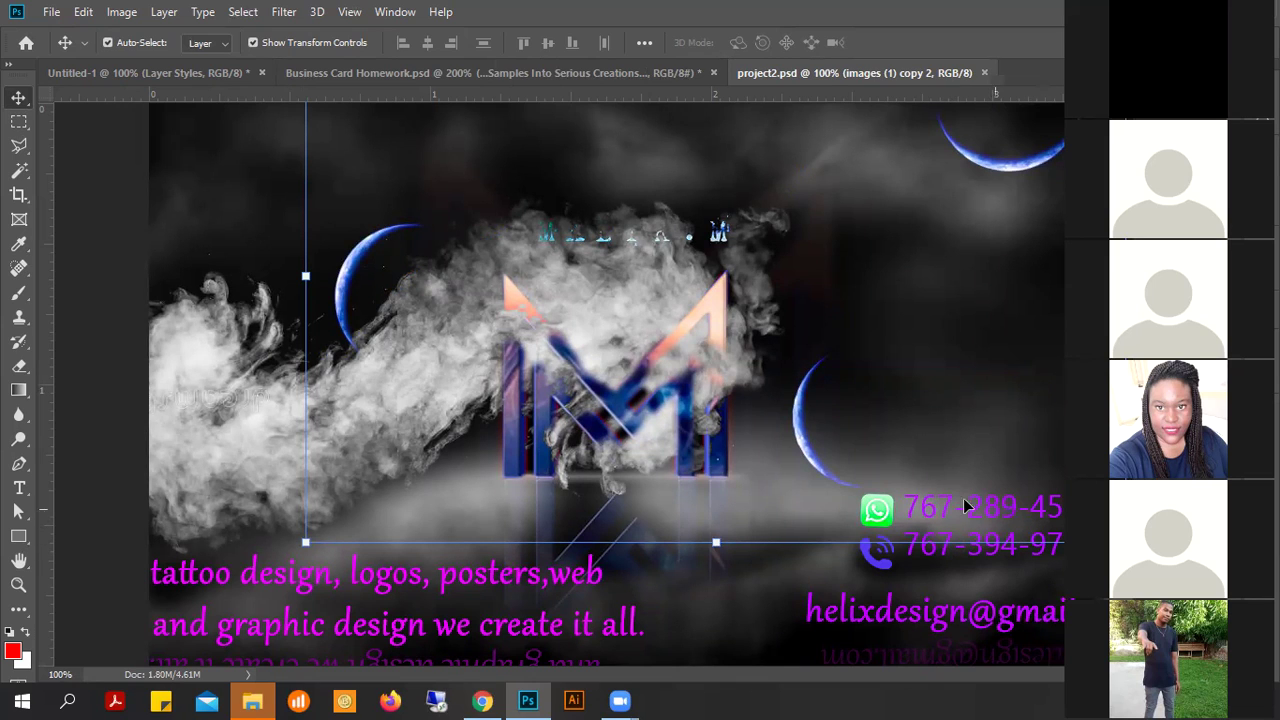
click(984, 73)
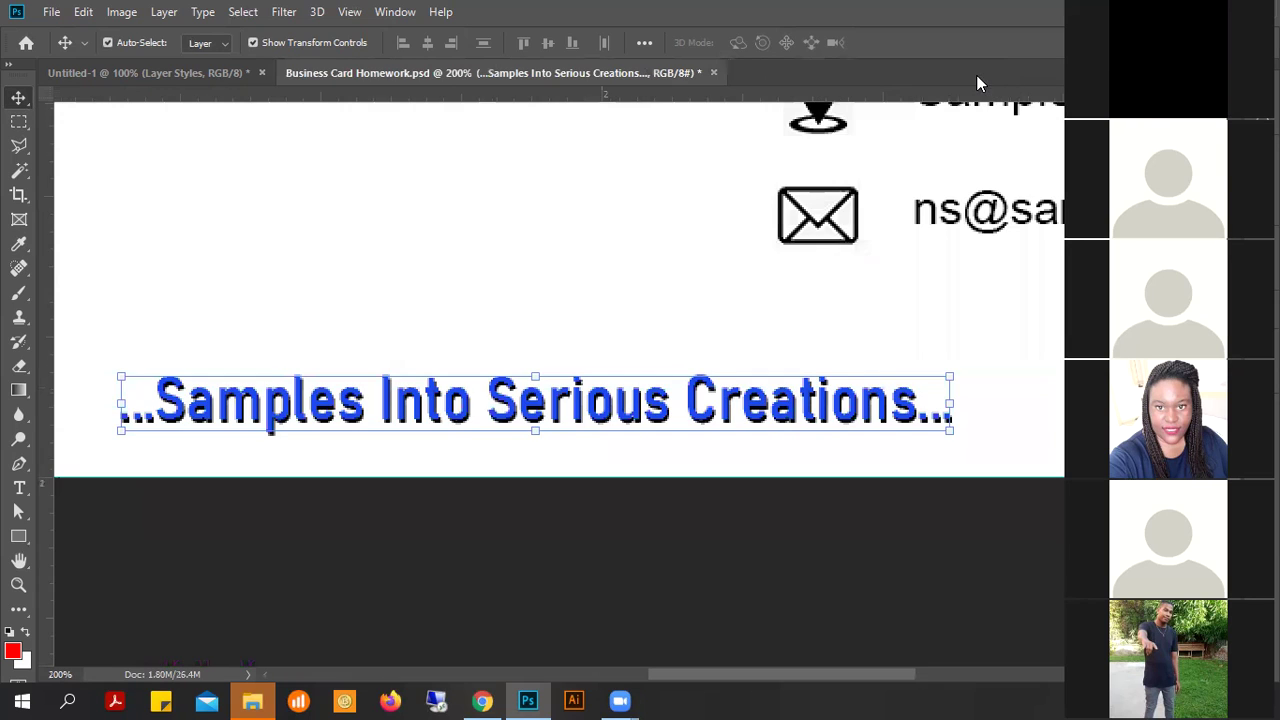
click(628, 278)
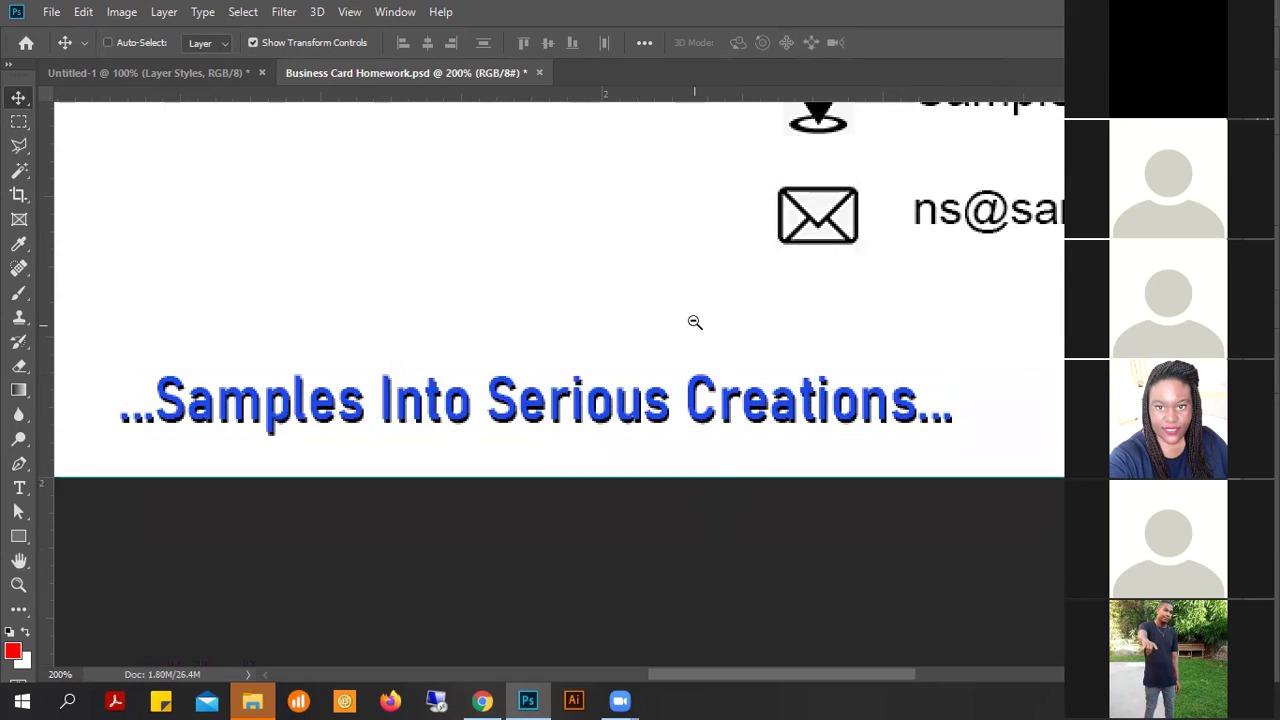
scroll(694, 323, down, 3)
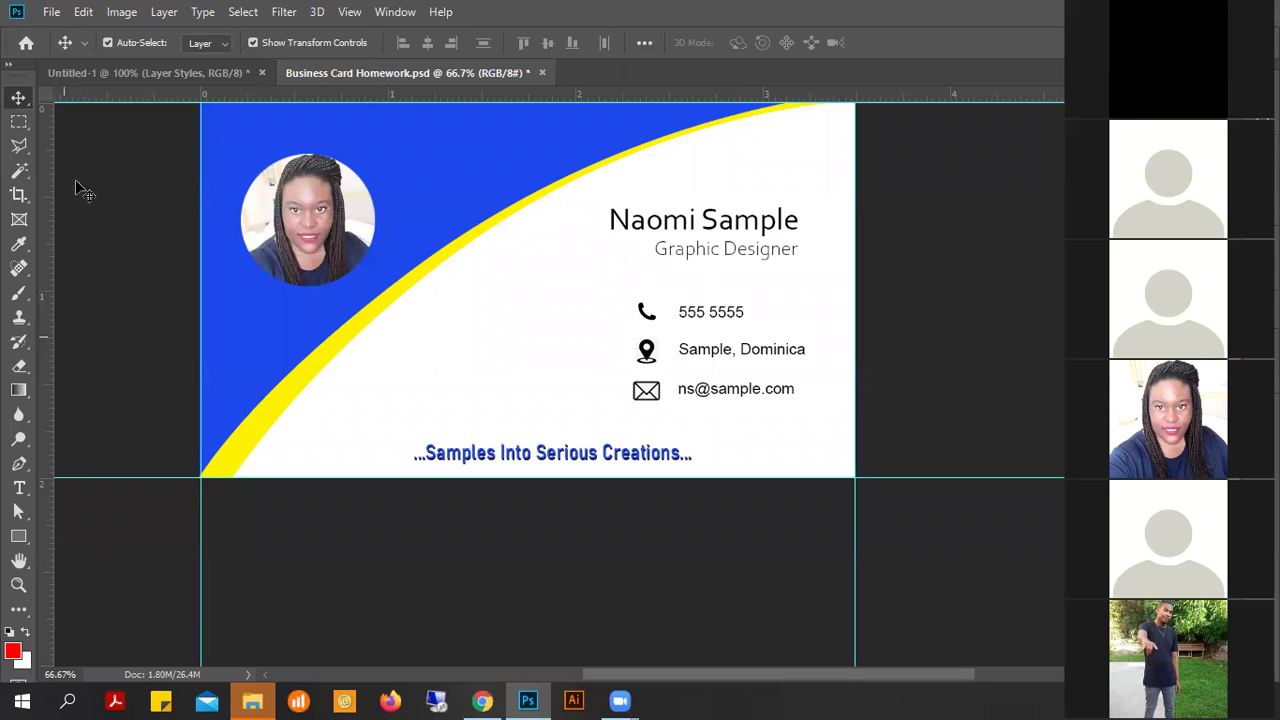
- Switch to the Untitled-1 document and shift both Layer Styles texts slightly up and to the left
click(141, 70)
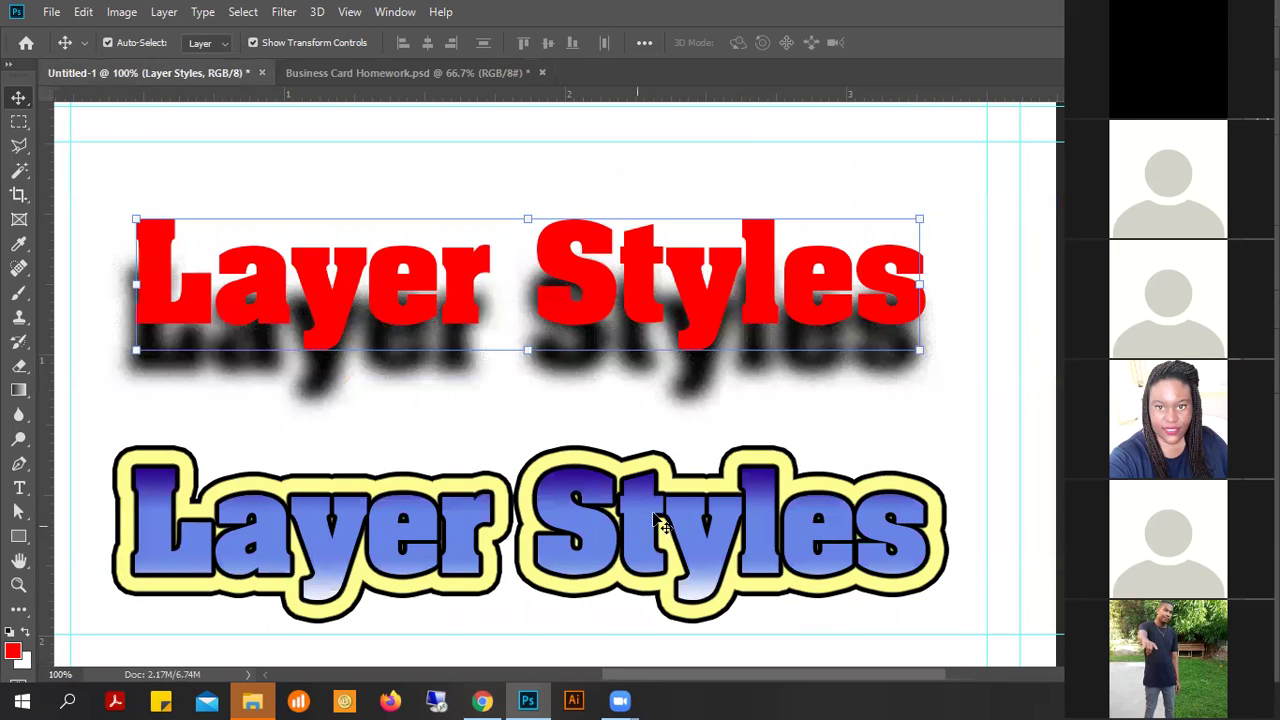
drag(729, 299, 699, 238)
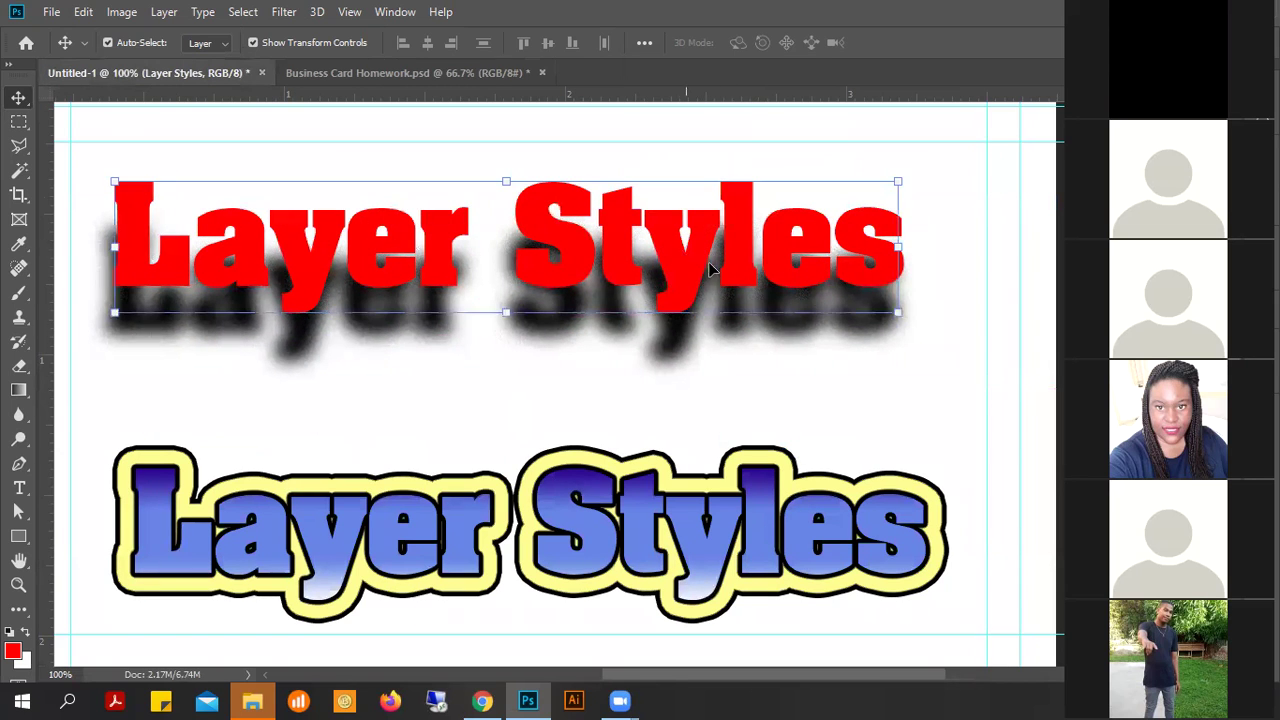
click(719, 523)
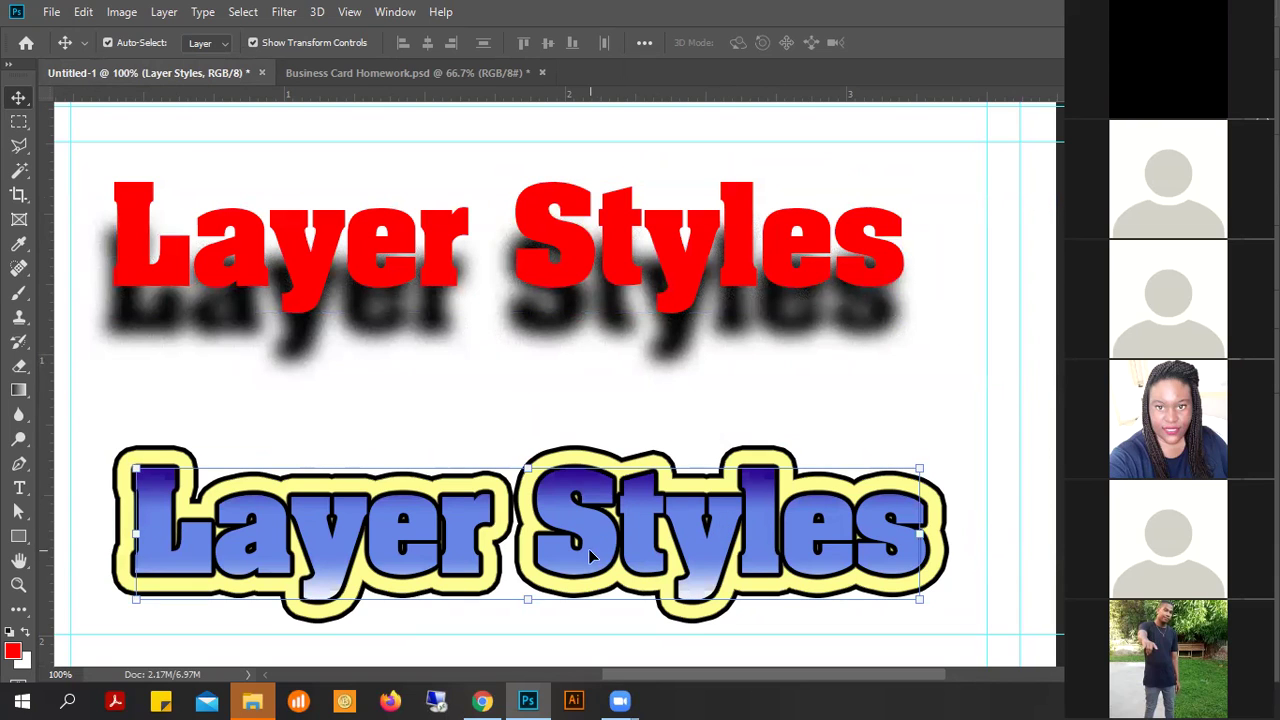
drag(639, 543, 624, 530)
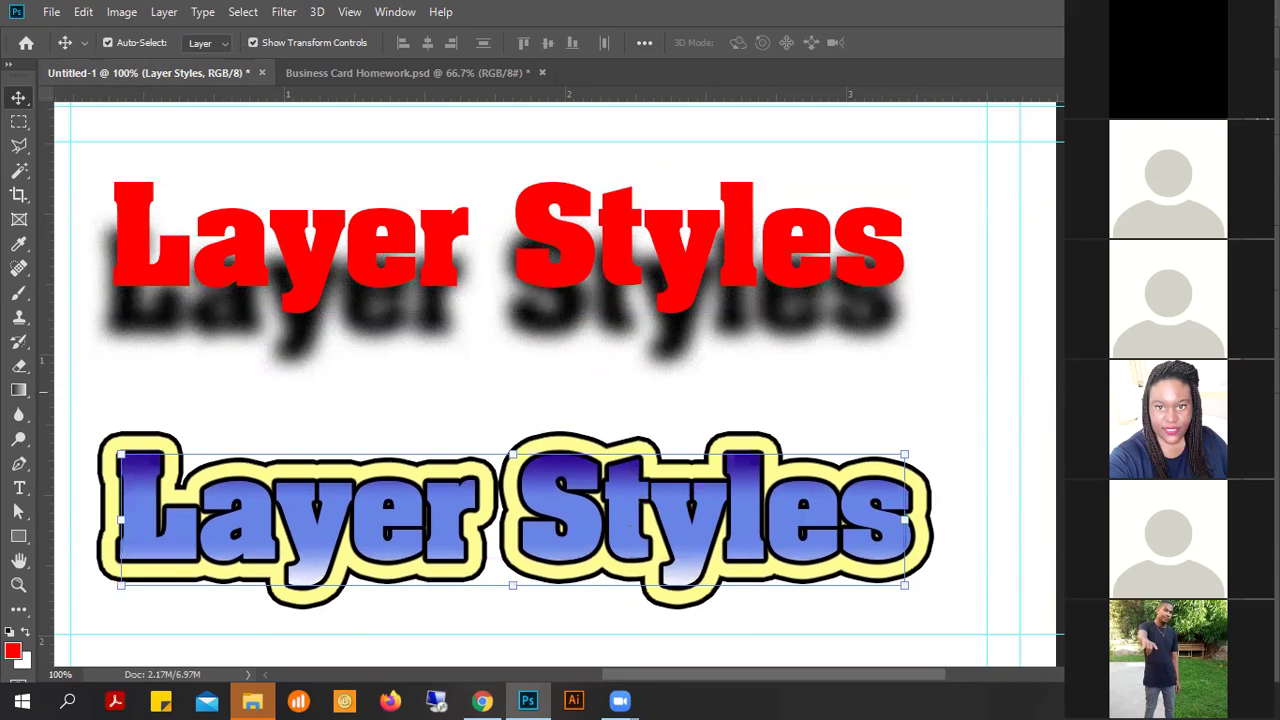
- Open the lower text's Stroke layer style and change its fill type to Color with a pure yellow (255, 255, 0)
click(1258, 373)
key(F7)
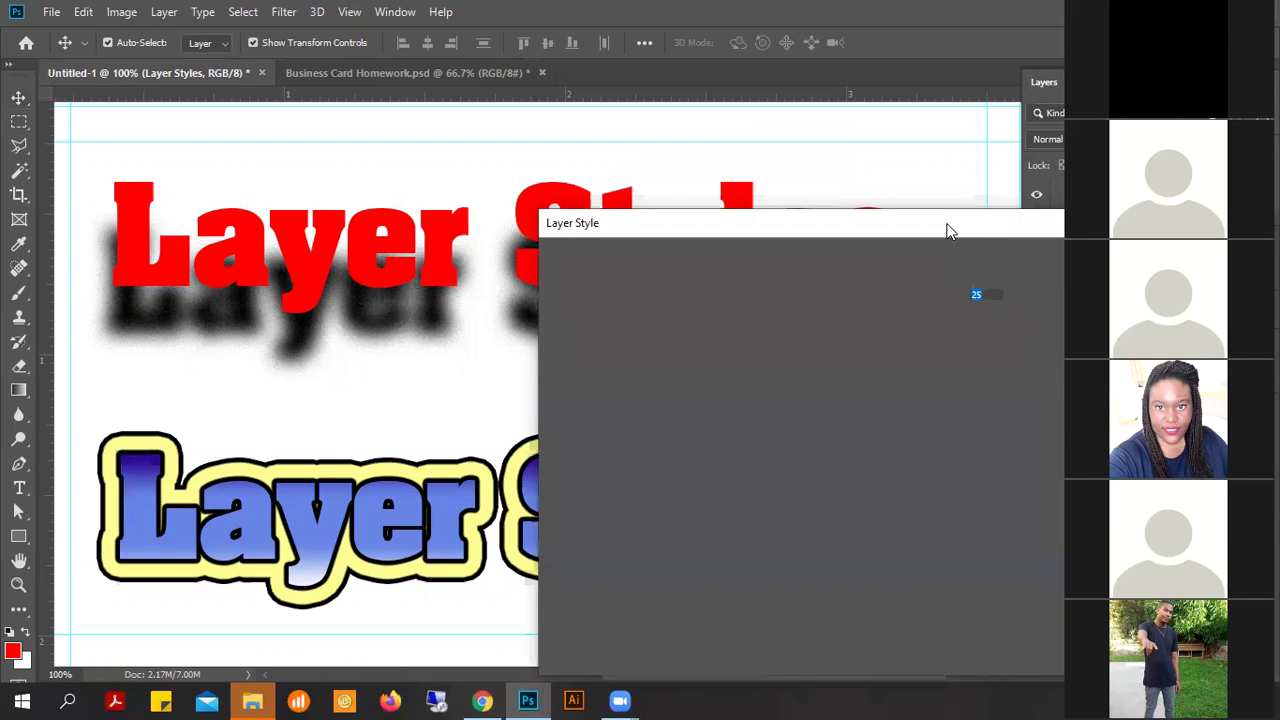
drag(893, 231, 1074, 109)
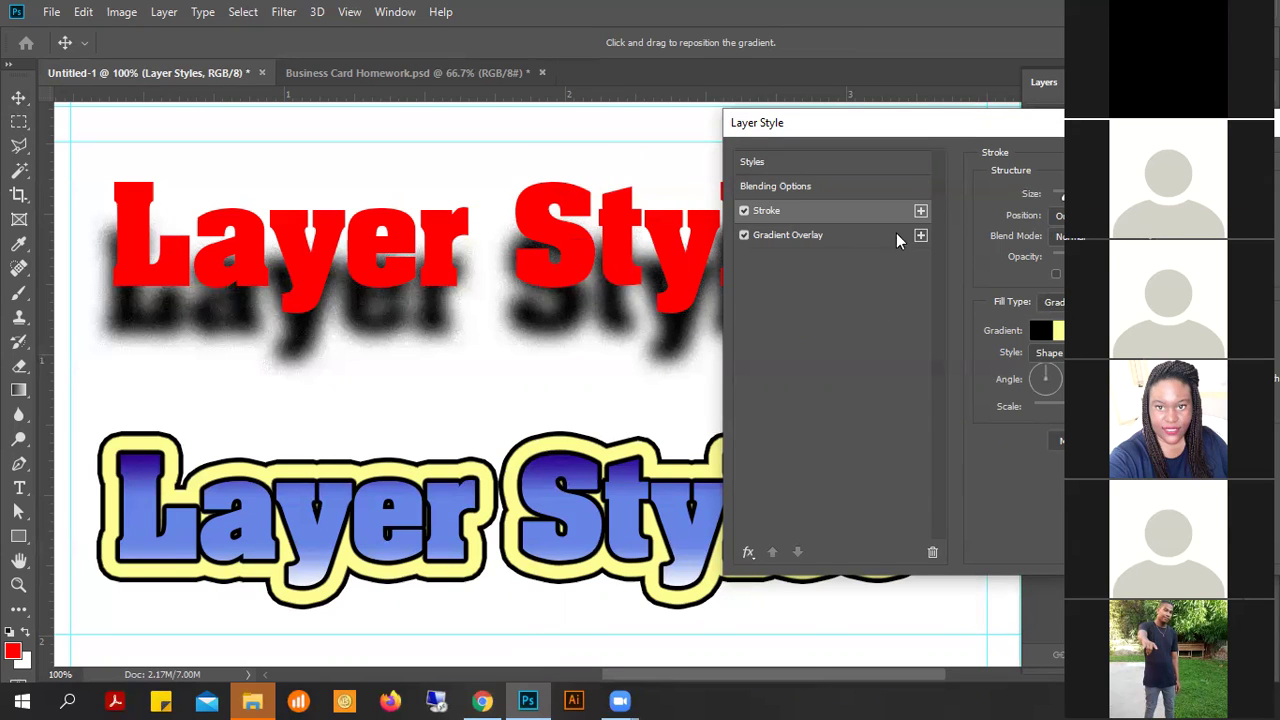
click(1054, 302)
click(1050, 316)
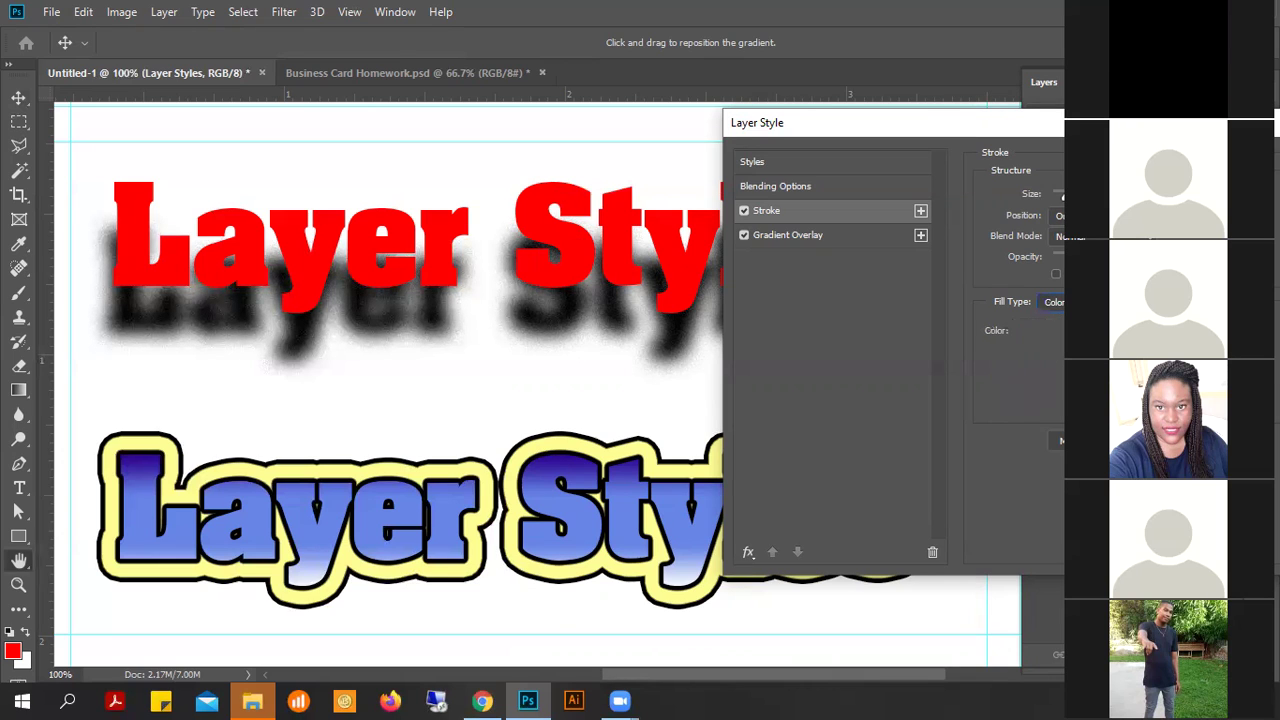
click(1036, 330)
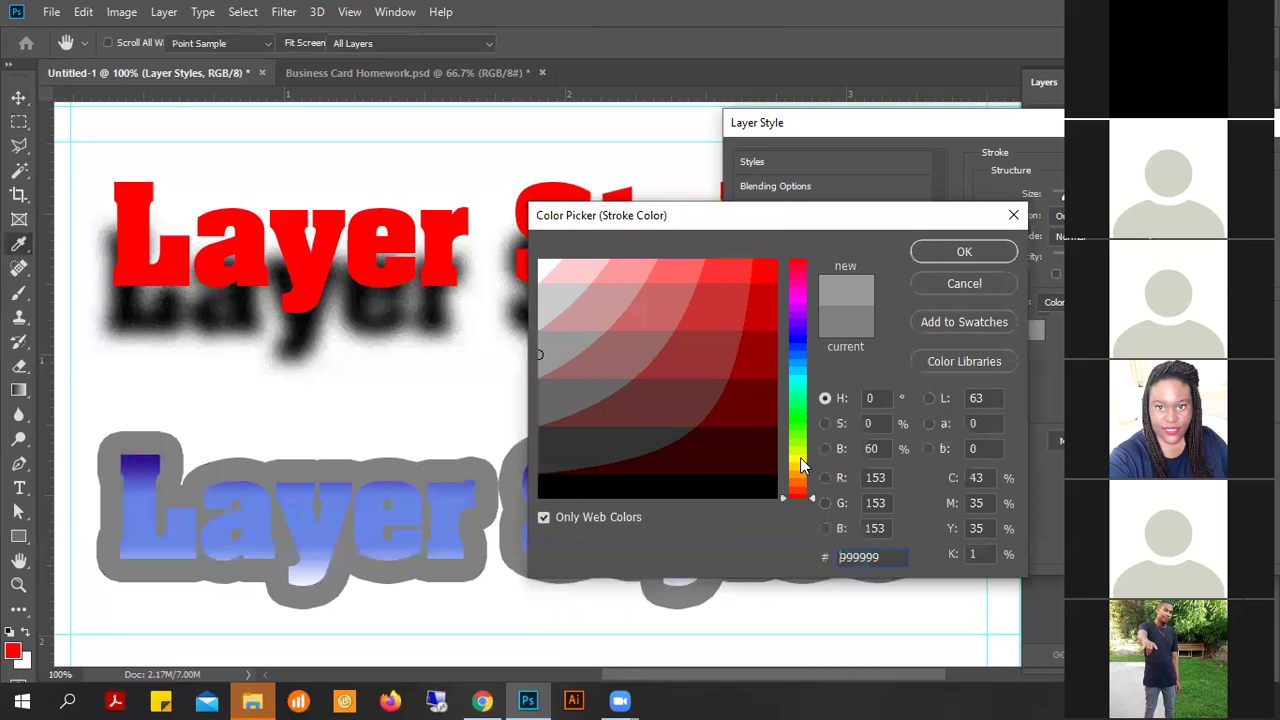
click(800, 457)
click(764, 268)
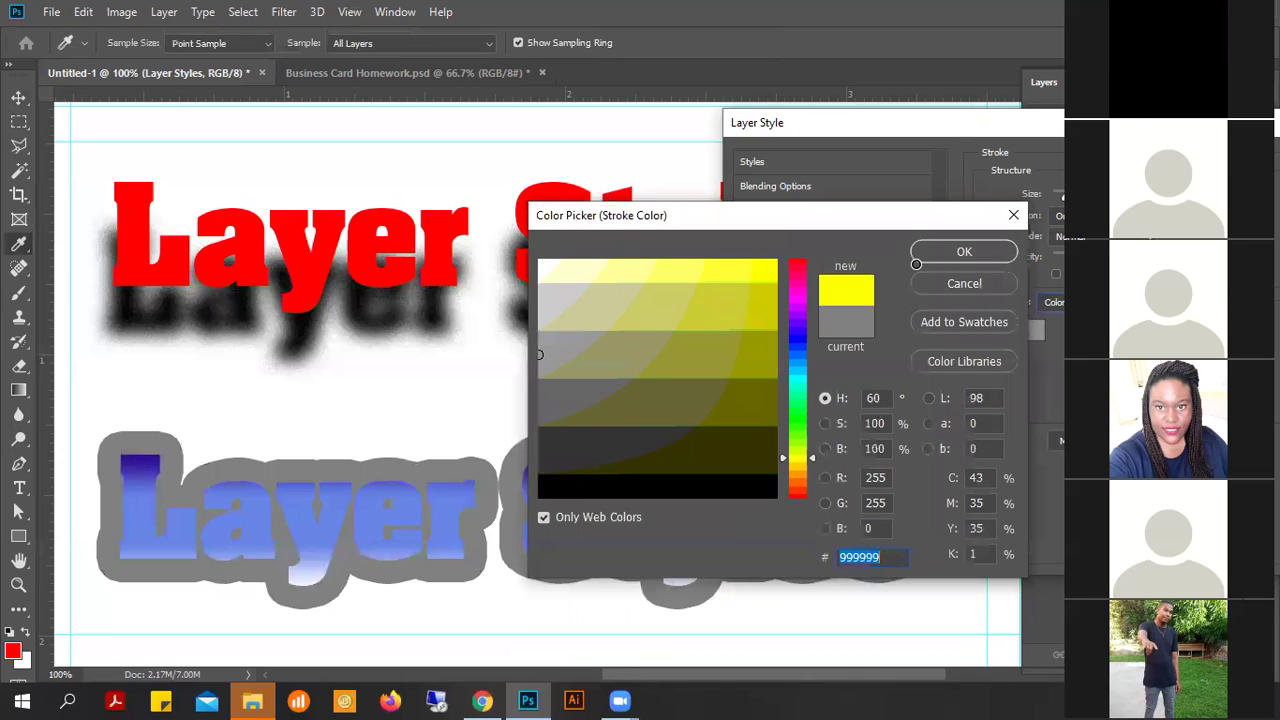
click(982, 253)
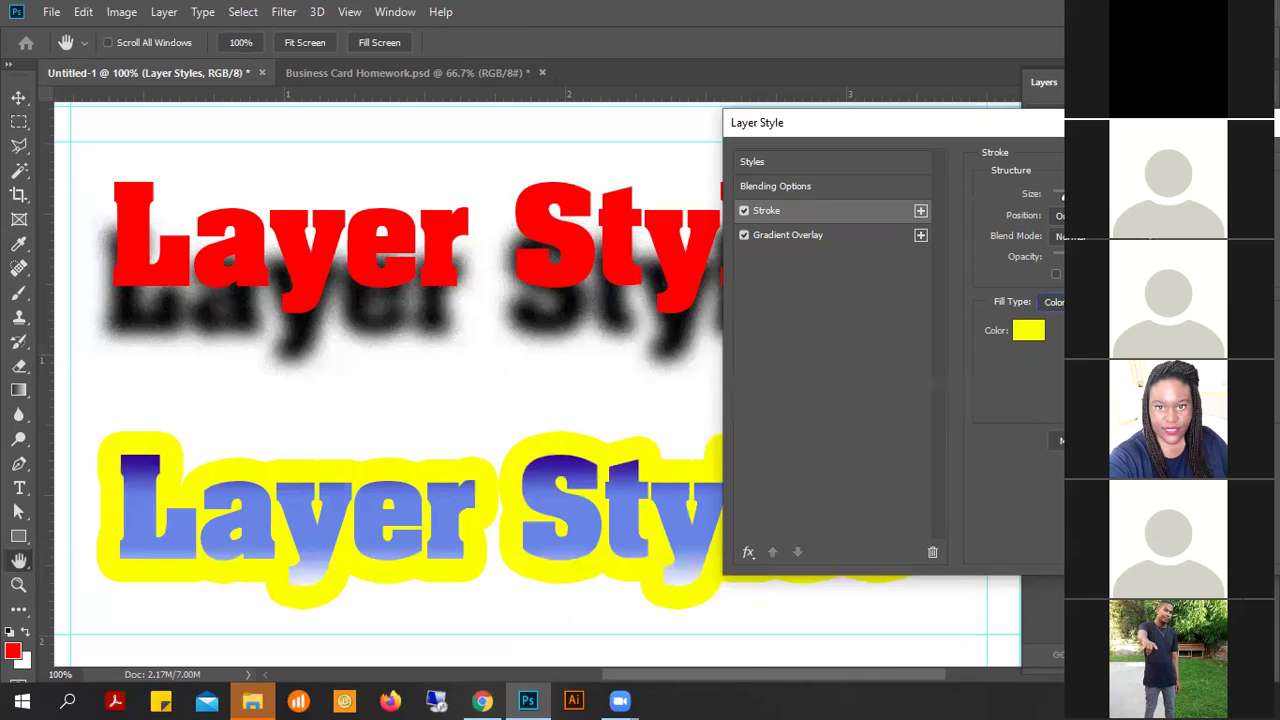
- Return the stroke's fill type to Gradient and inspect its black and pale yellow gradient in the Gradient Editor
click(1054, 301)
click(1055, 320)
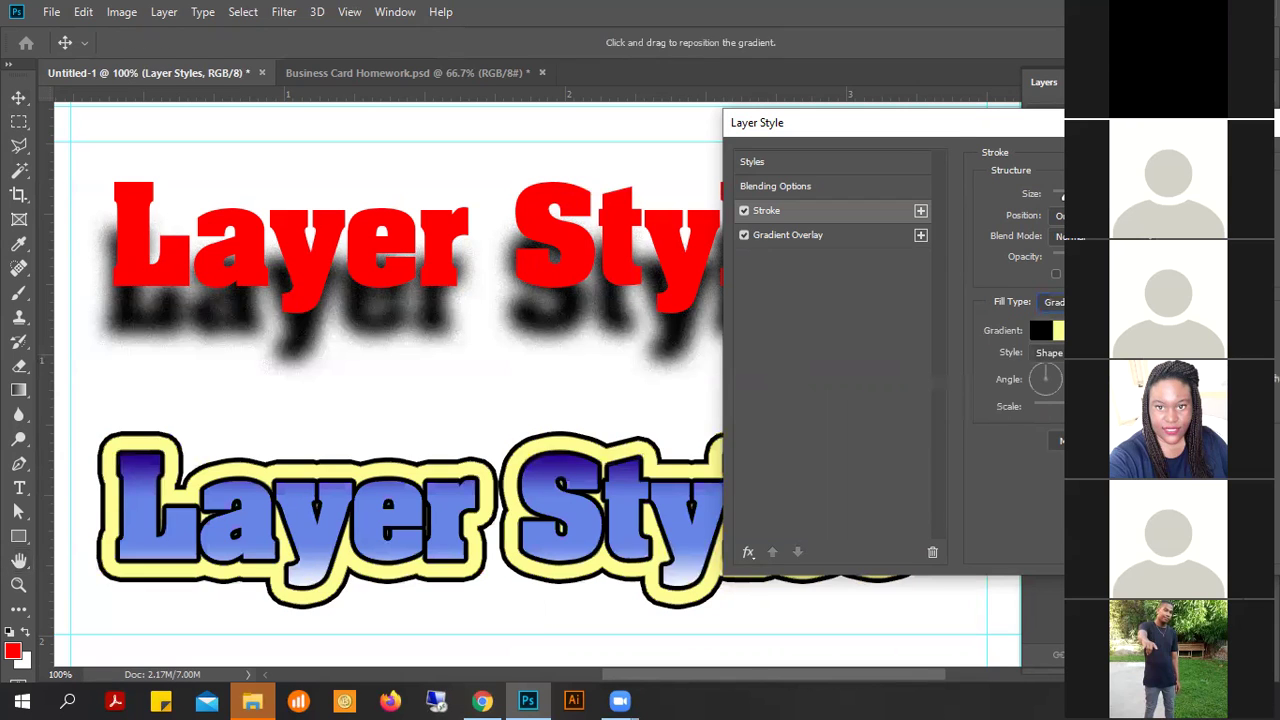
click(1052, 330)
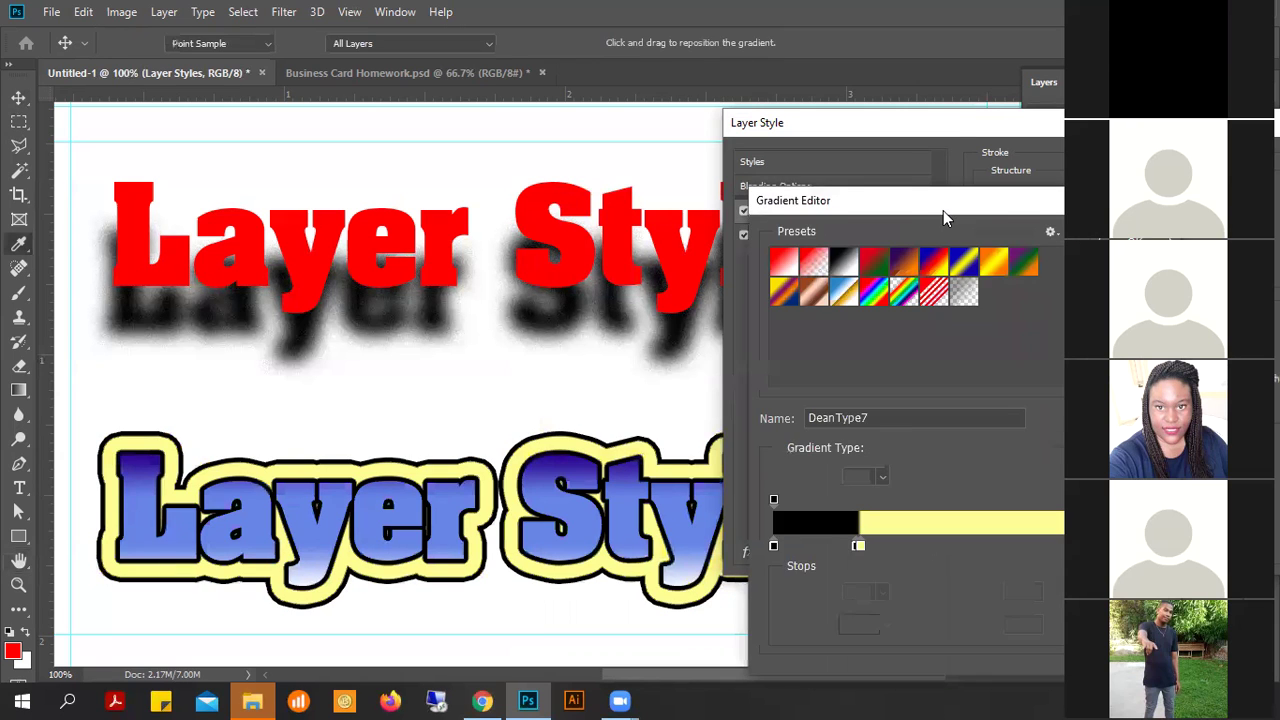
drag(943, 212, 935, 202)
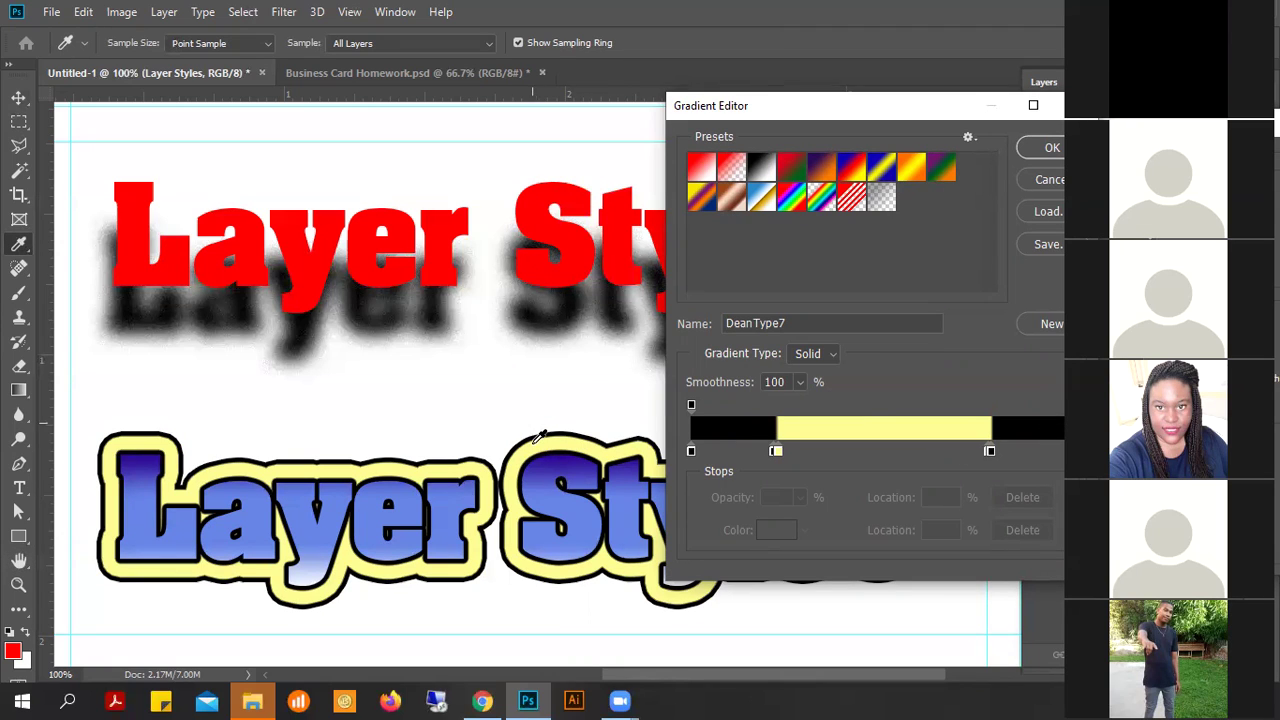
click(1051, 150)
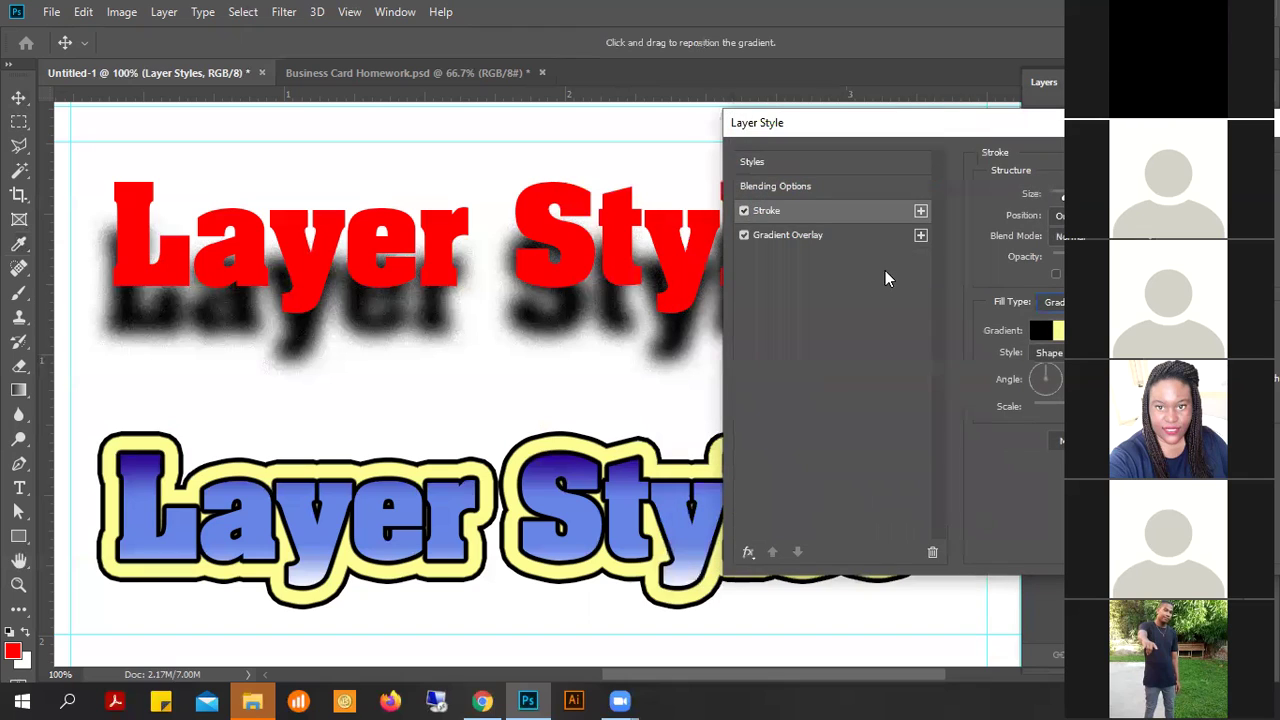
- Examine the text's Gradient Overlay settings and the color stops of its blue-to-white gradient
click(798, 237)
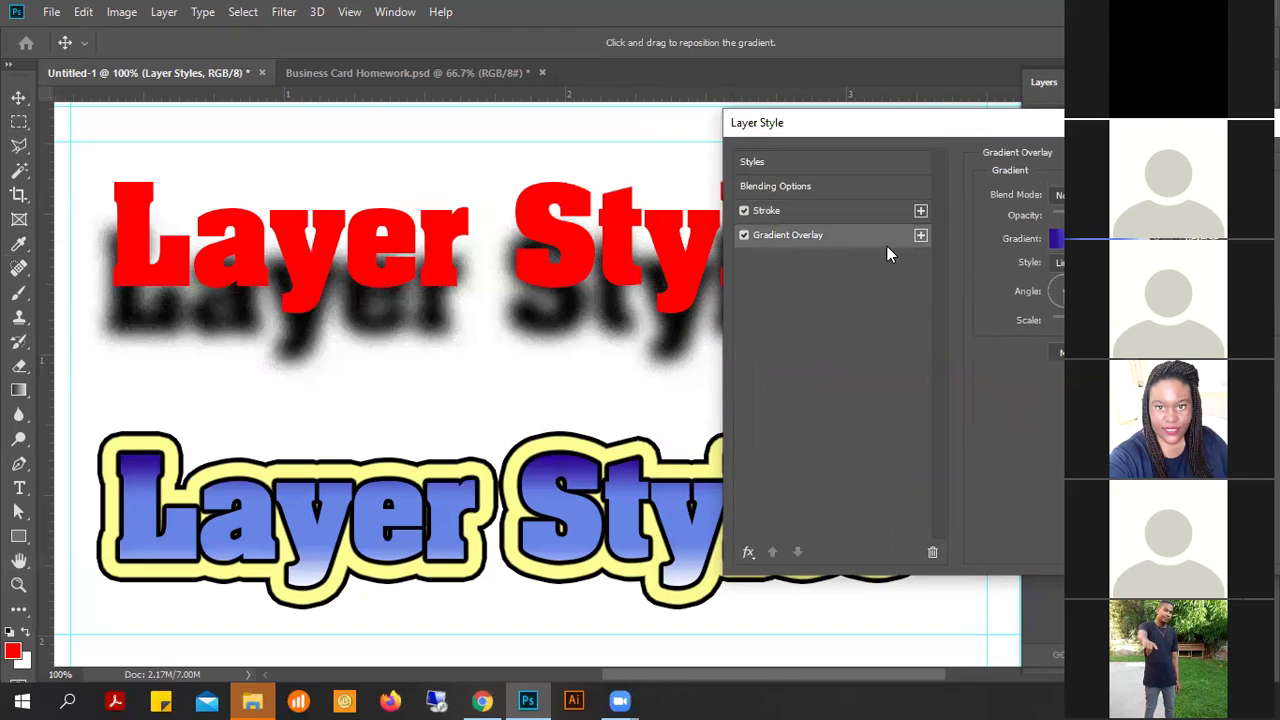
click(1056, 238)
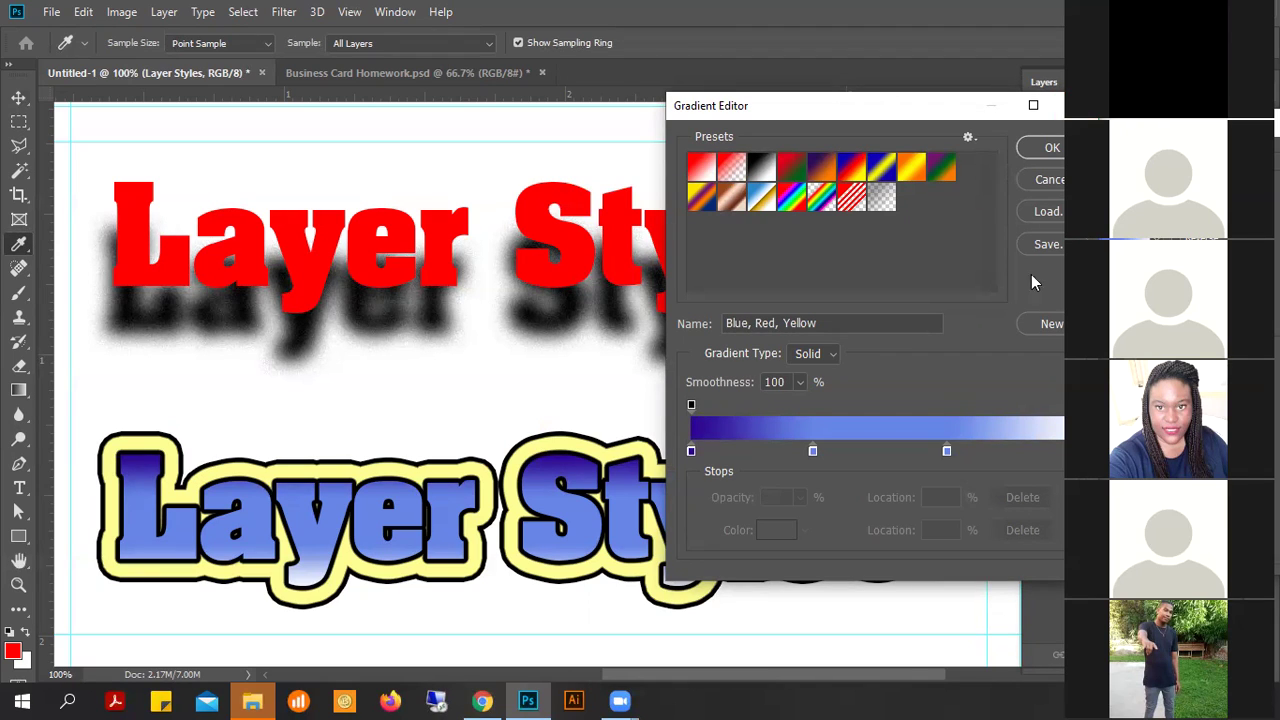
click(1050, 149)
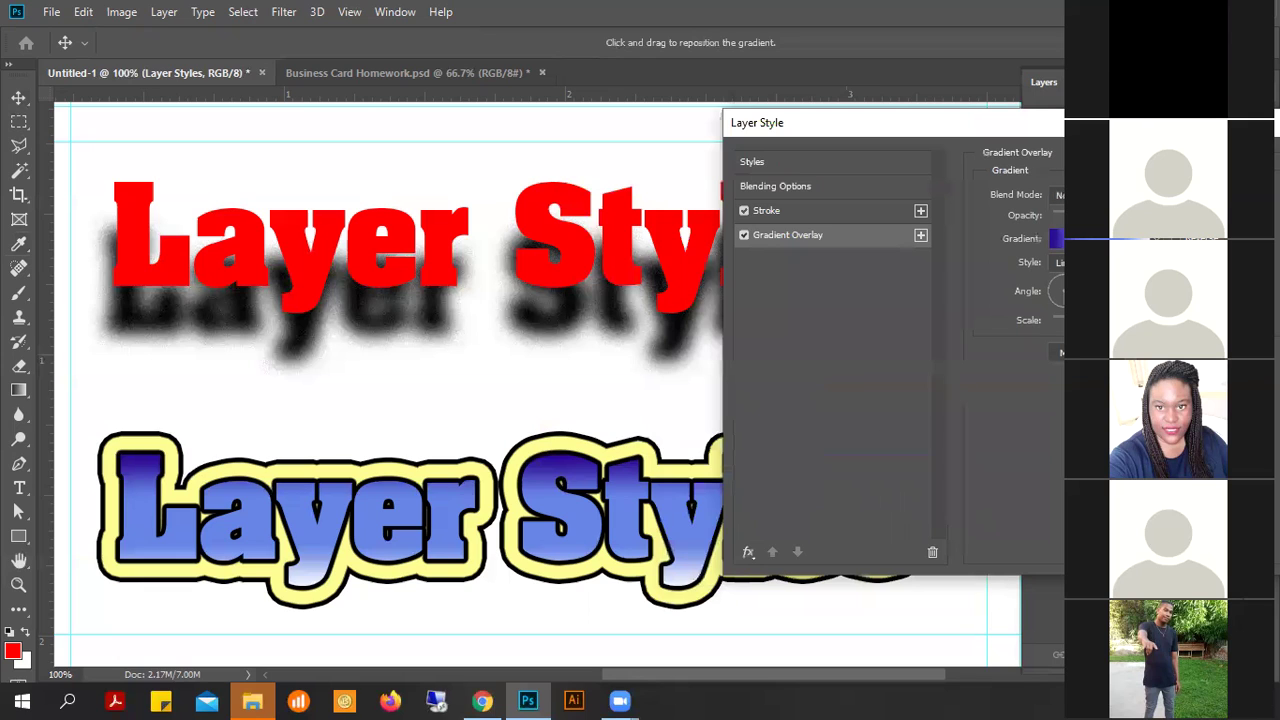
drag(1264, 122, 871, 277)
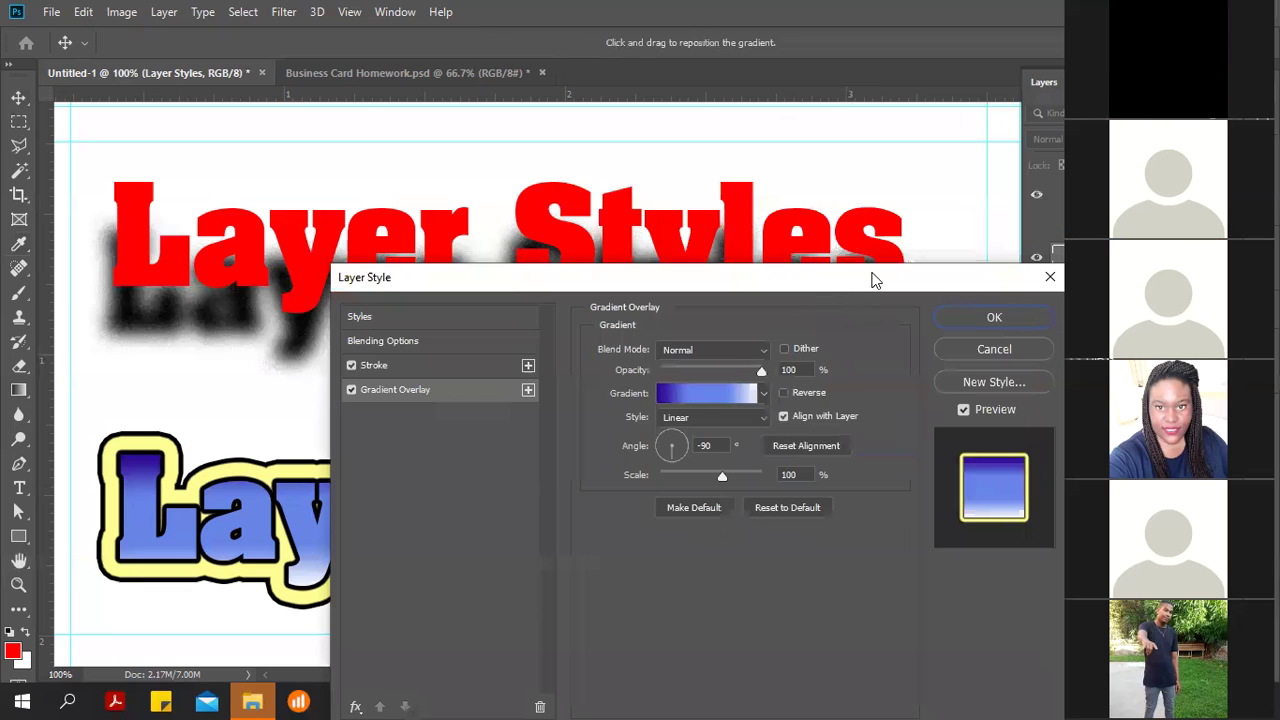
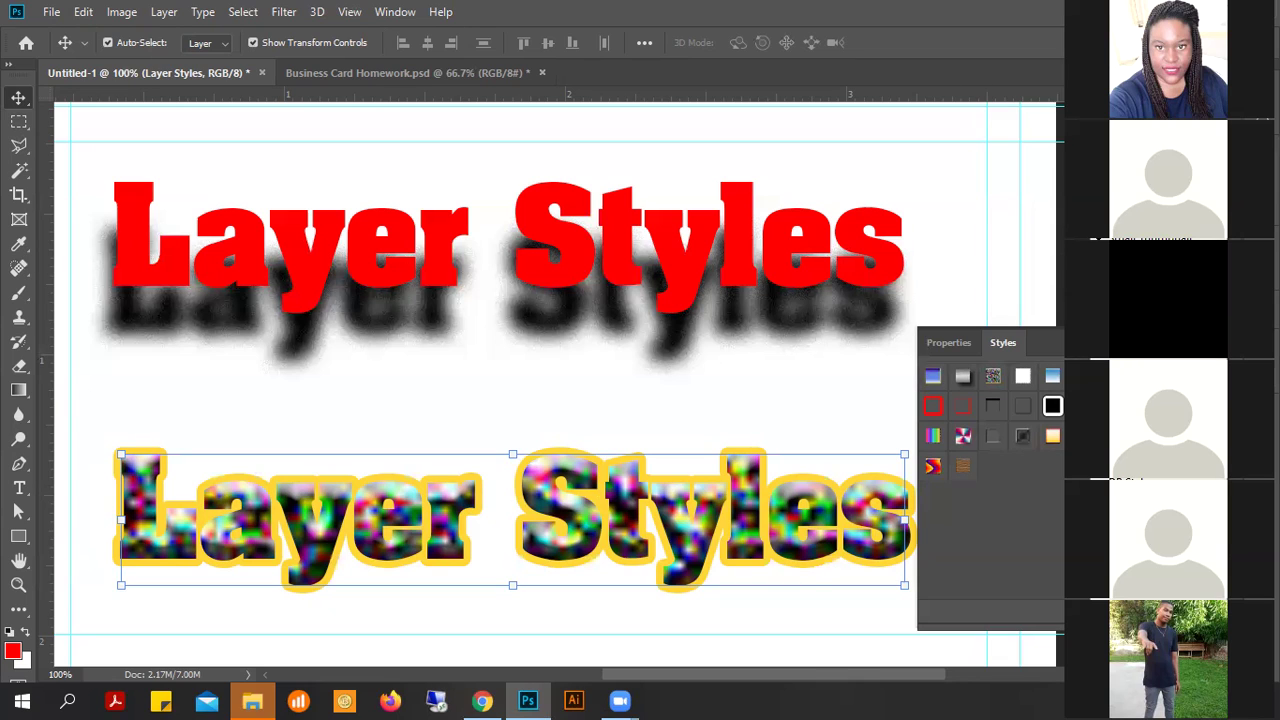
- Delete the red Layer Styles text with the drop shadow and move the multicolored text up into its place
click(870, 249)
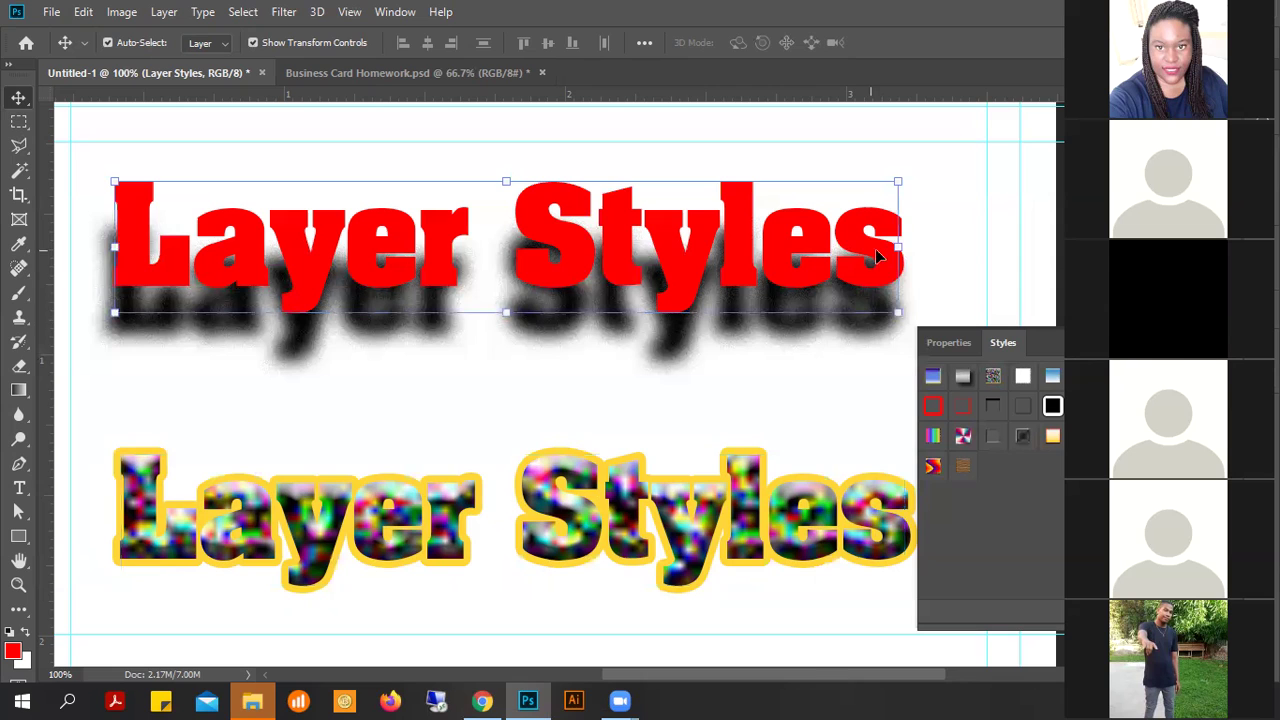
key(Delete)
drag(690, 535, 697, 245)
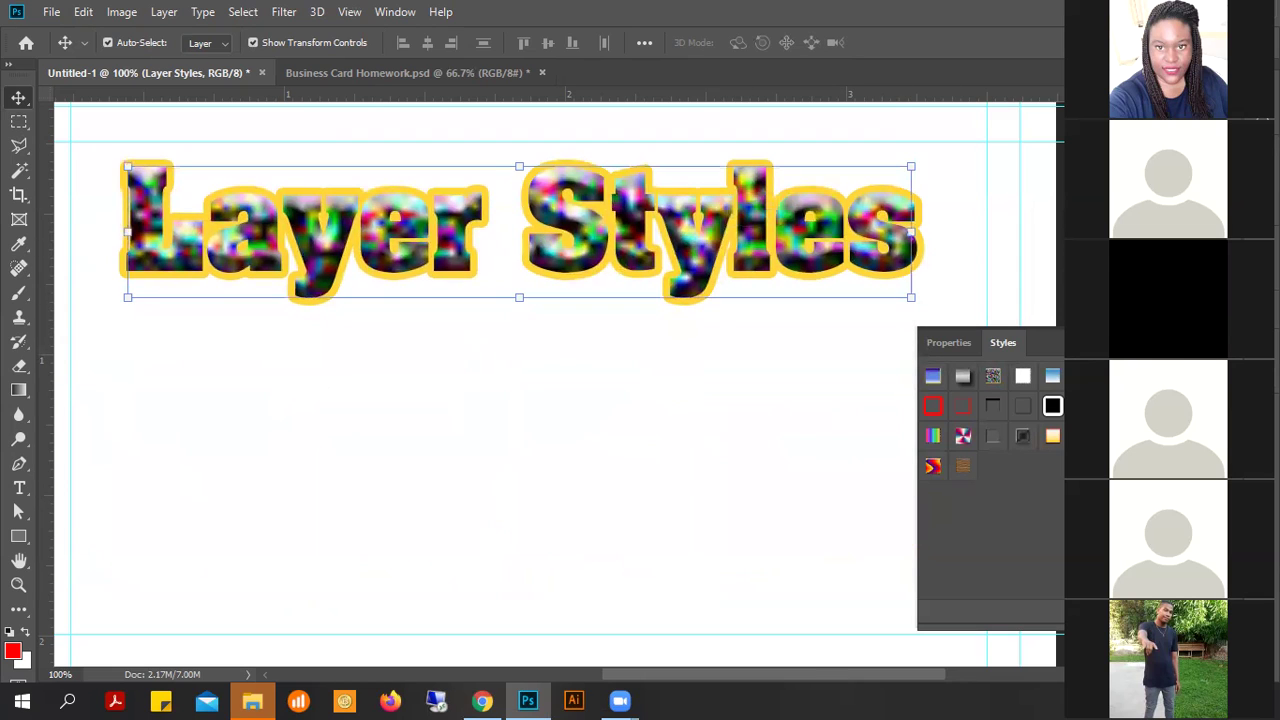
- Remove the layer style from the remaining Layer Styles text and set its text color to cc0000
key(F7)
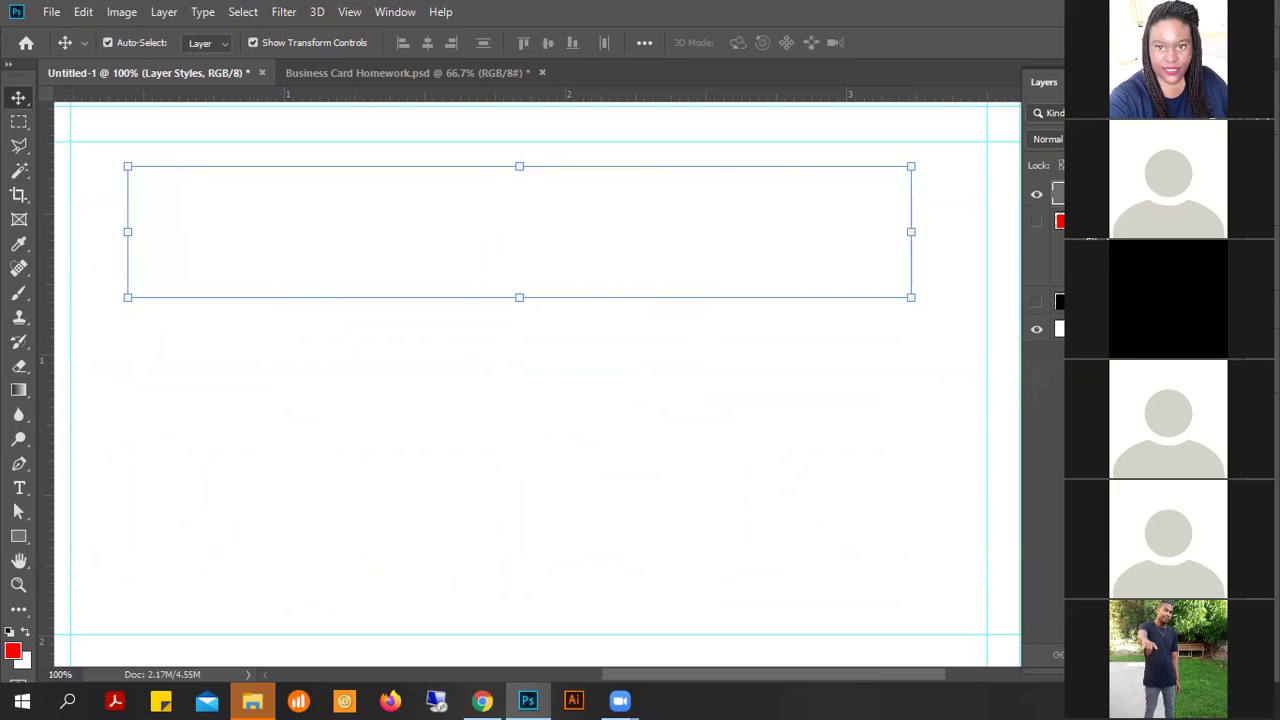
click(1258, 148)
click(1160, 262)
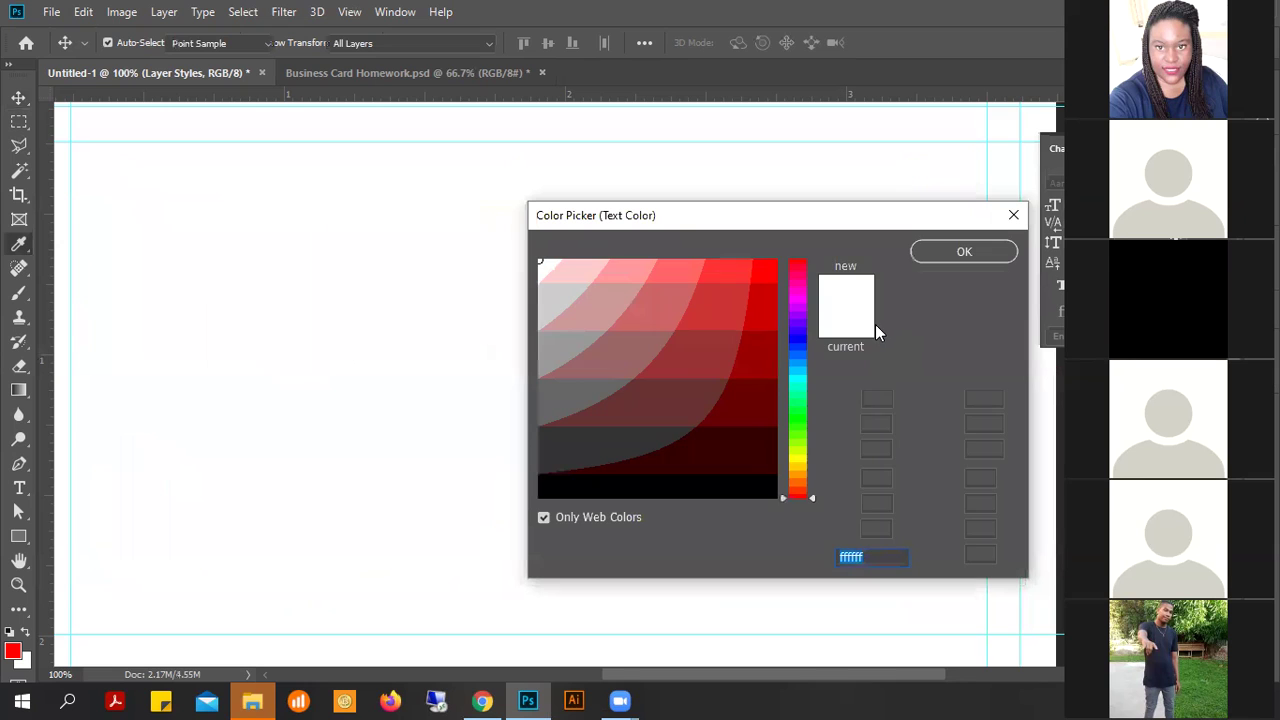
click(766, 298)
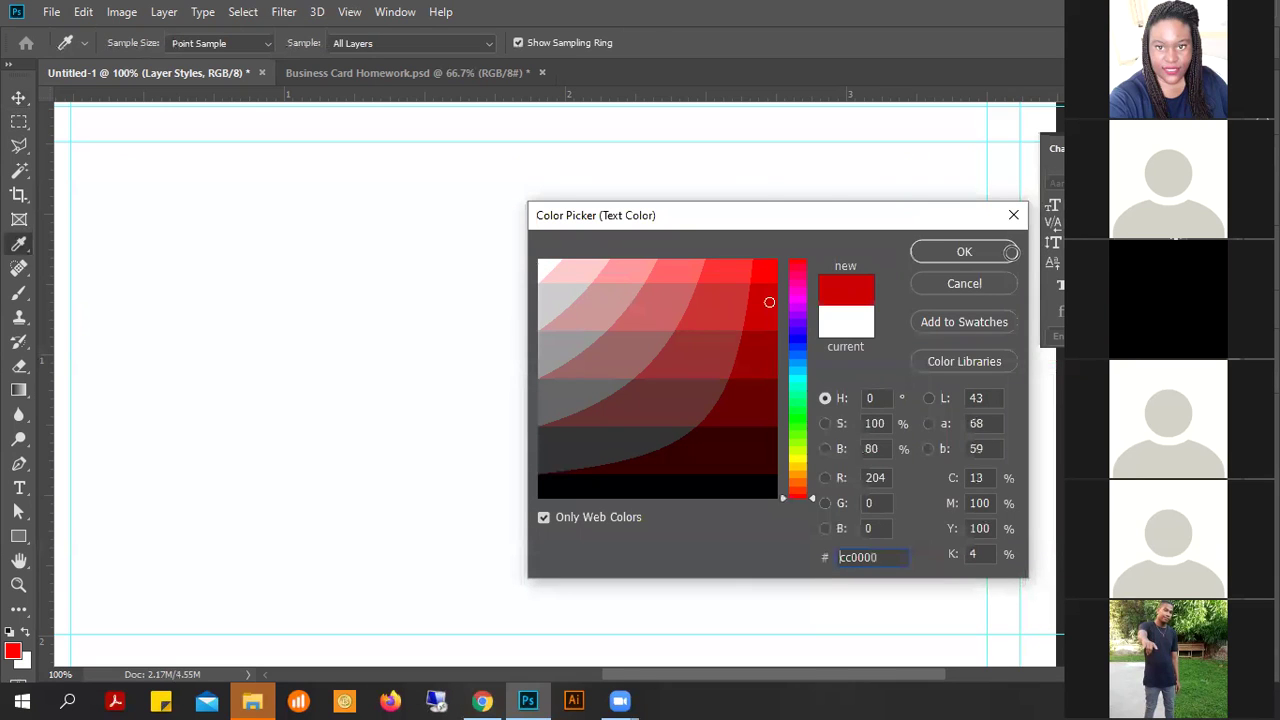
click(965, 253)
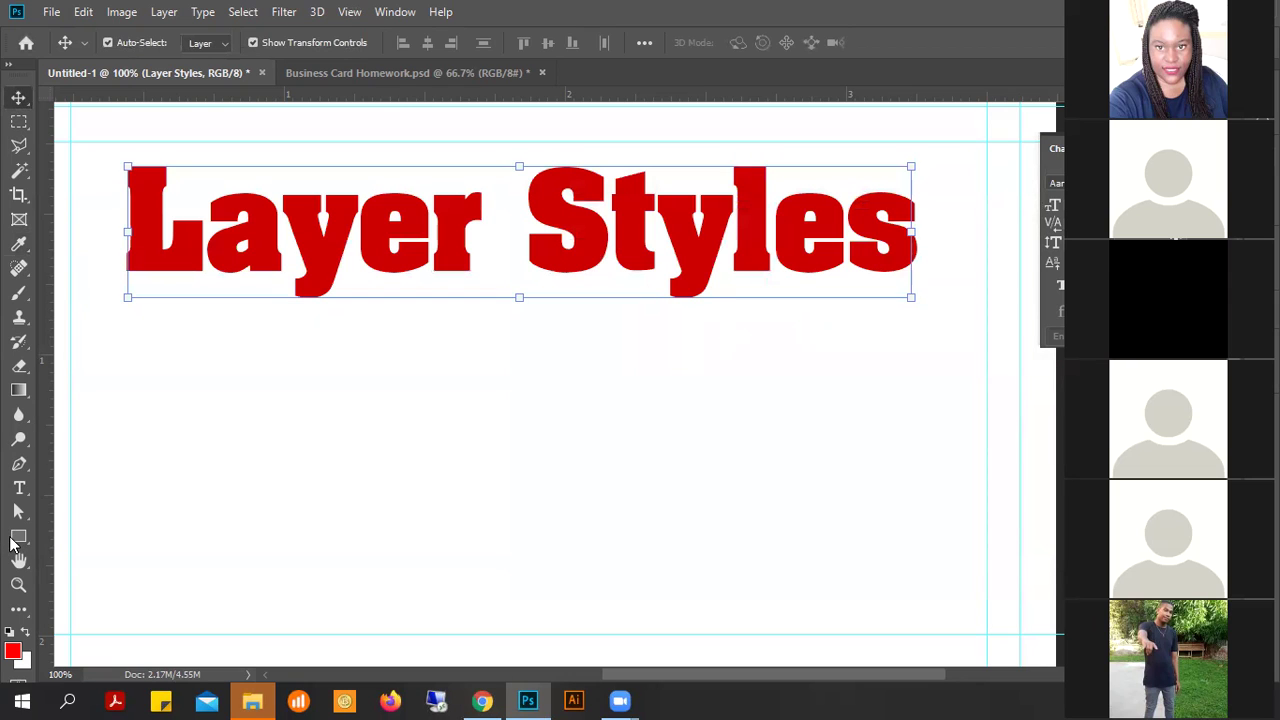
- Draw a red rectangle about 235 by 205 px below the left part of the text
click(18, 537)
mouse_move(125, 395)
mouse_down()
mouse_move(266, 537)
mouse_move(346, 586)
mouse_up()
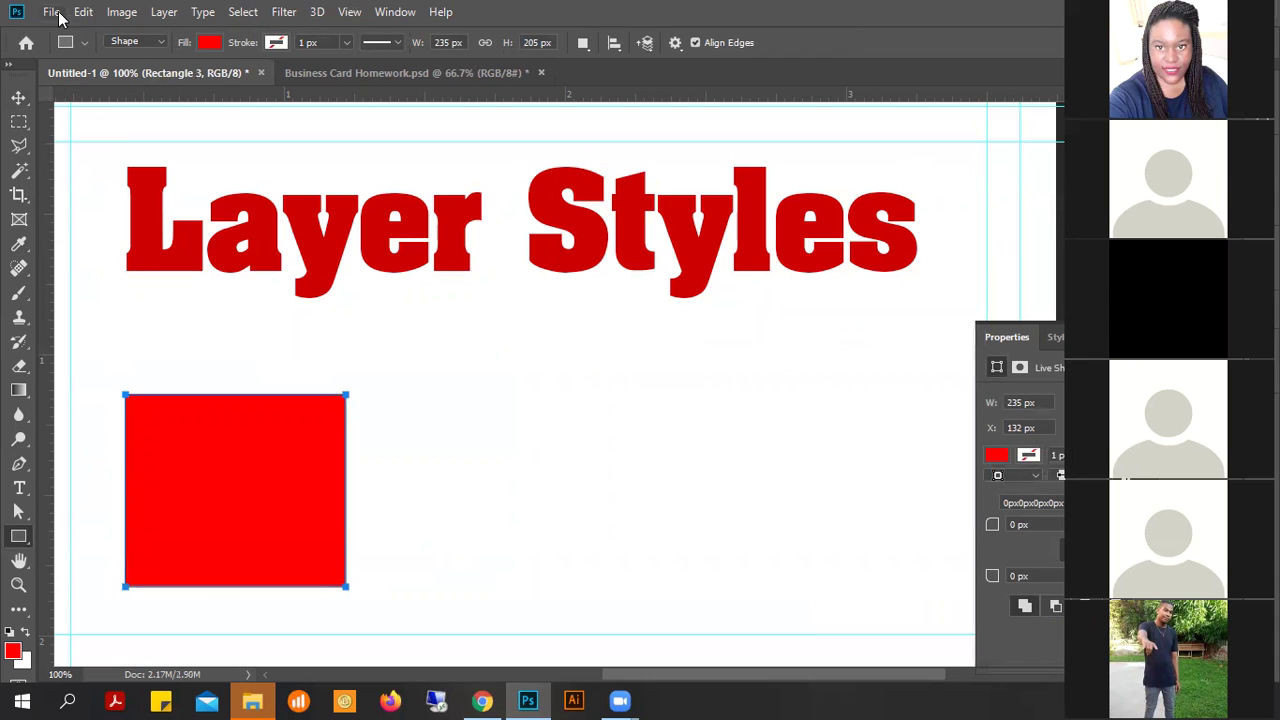
- Copy the circular portrait from Business Card Homework.psd into Untitled-1 and place it to the right of the red rectangle
click(351, 71)
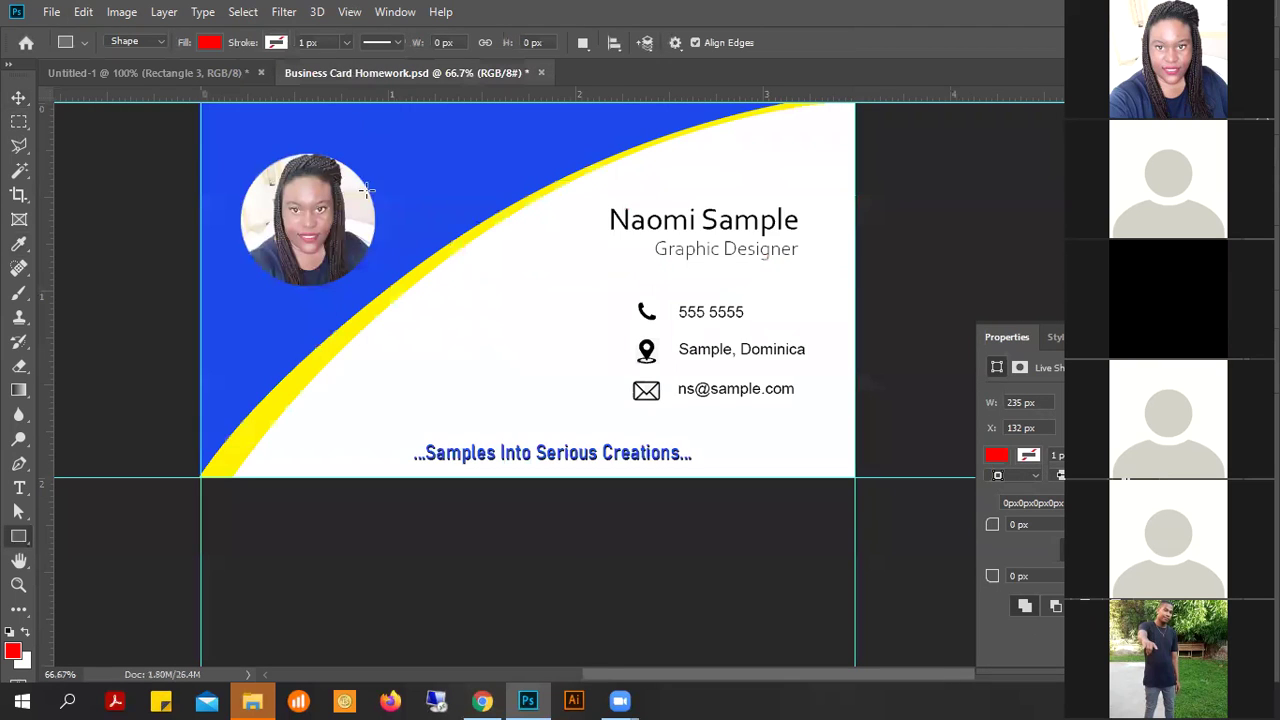
click(19, 97)
drag(283, 182, 628, 472)
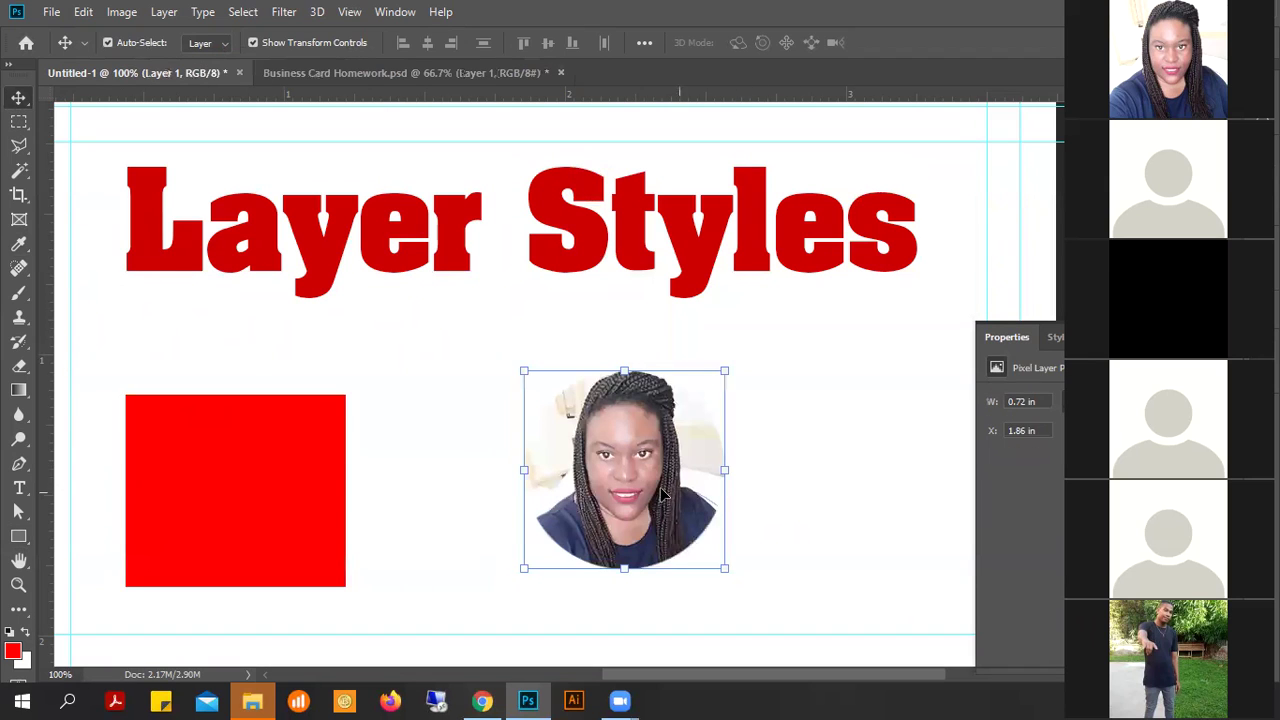
drag(680, 515, 716, 533)
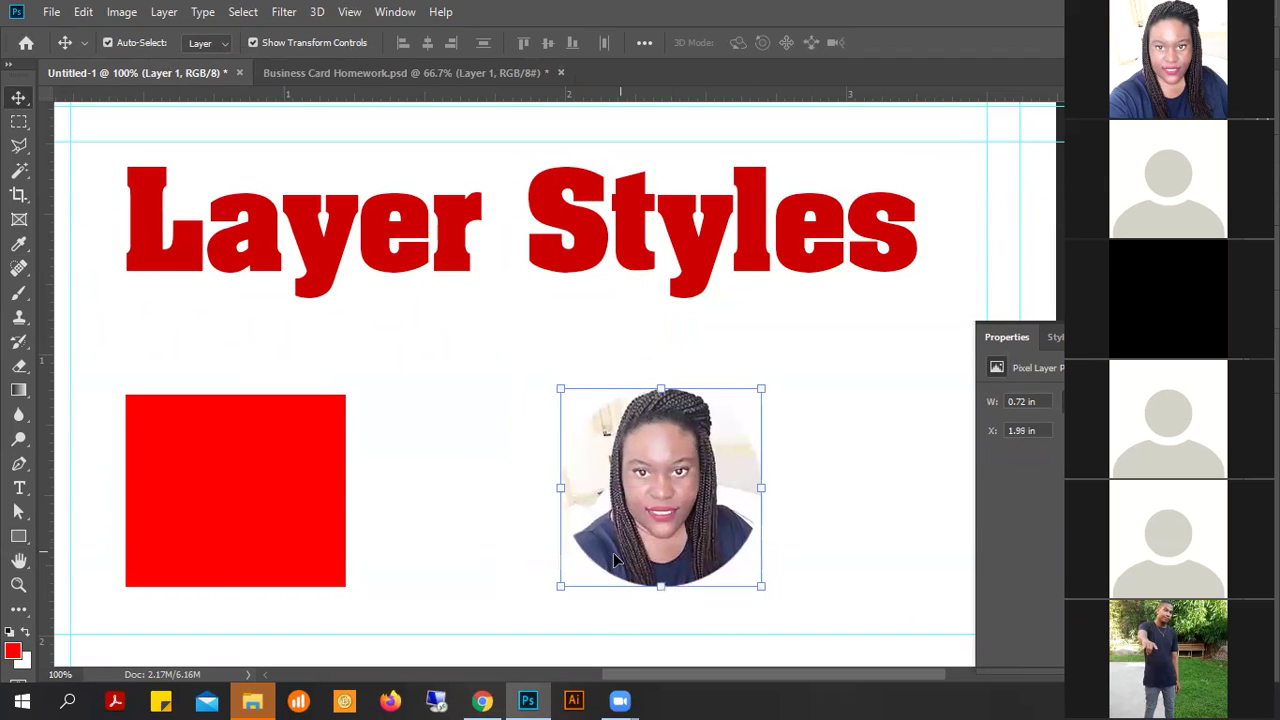
- Shift the Layer Styles text, the red rectangle and the portrait slightly downward to balance the layout
click(634, 281)
drag(634, 281, 631, 310)
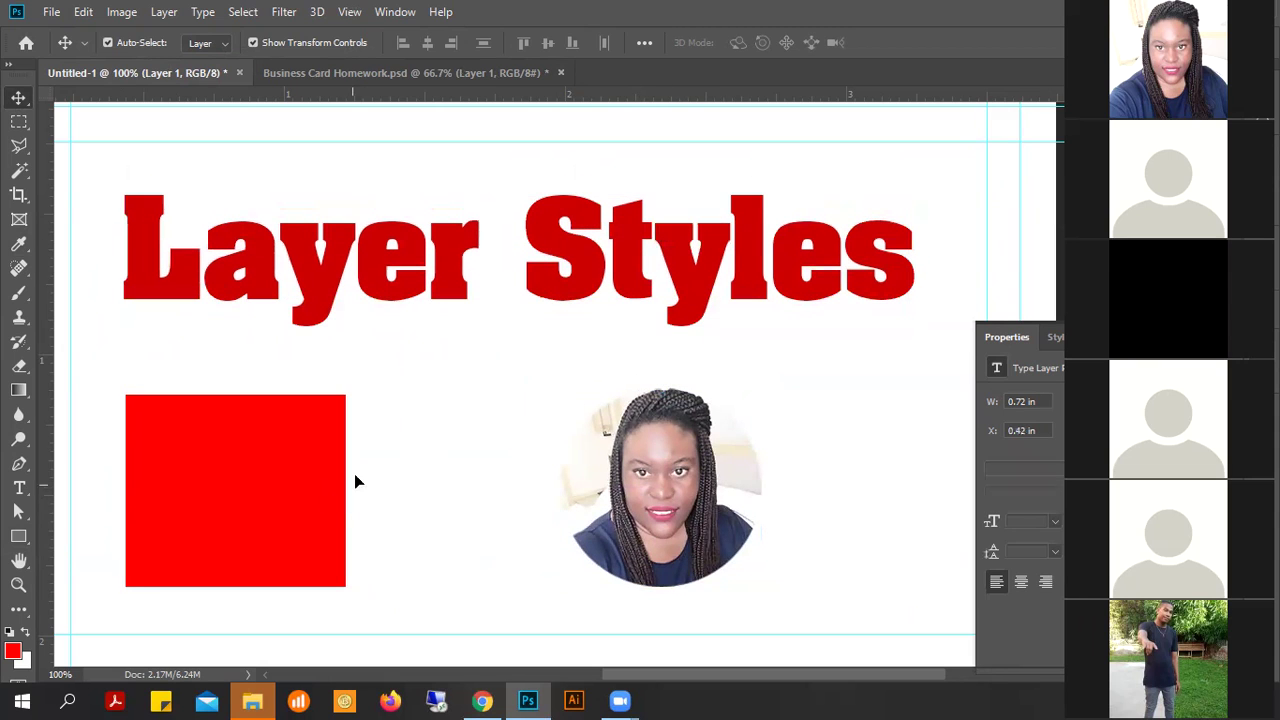
drag(303, 468, 315, 484)
mouse_move(679, 434)
mouse_down()
mouse_move(648, 493)
mouse_move(693, 453)
mouse_up()
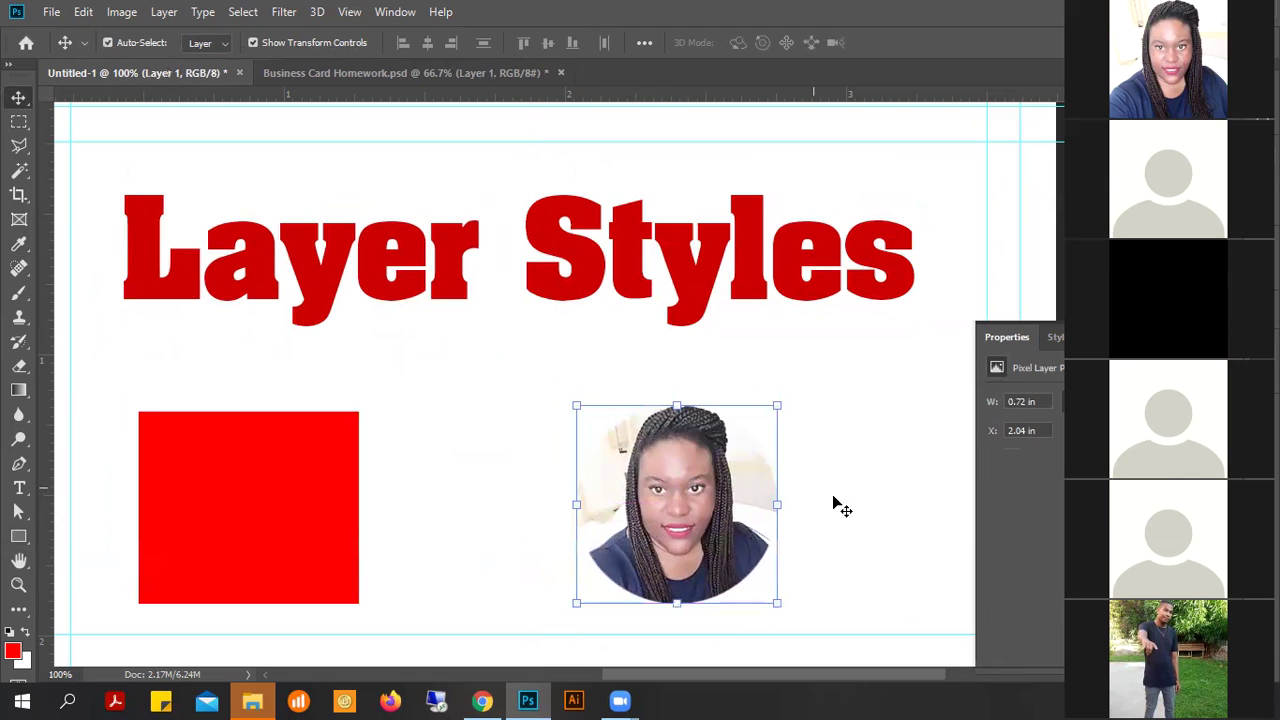
- Apply the blue gradient preset style with the yellow and black outline to the Layer Styles text and nudge it up
click(464, 256)
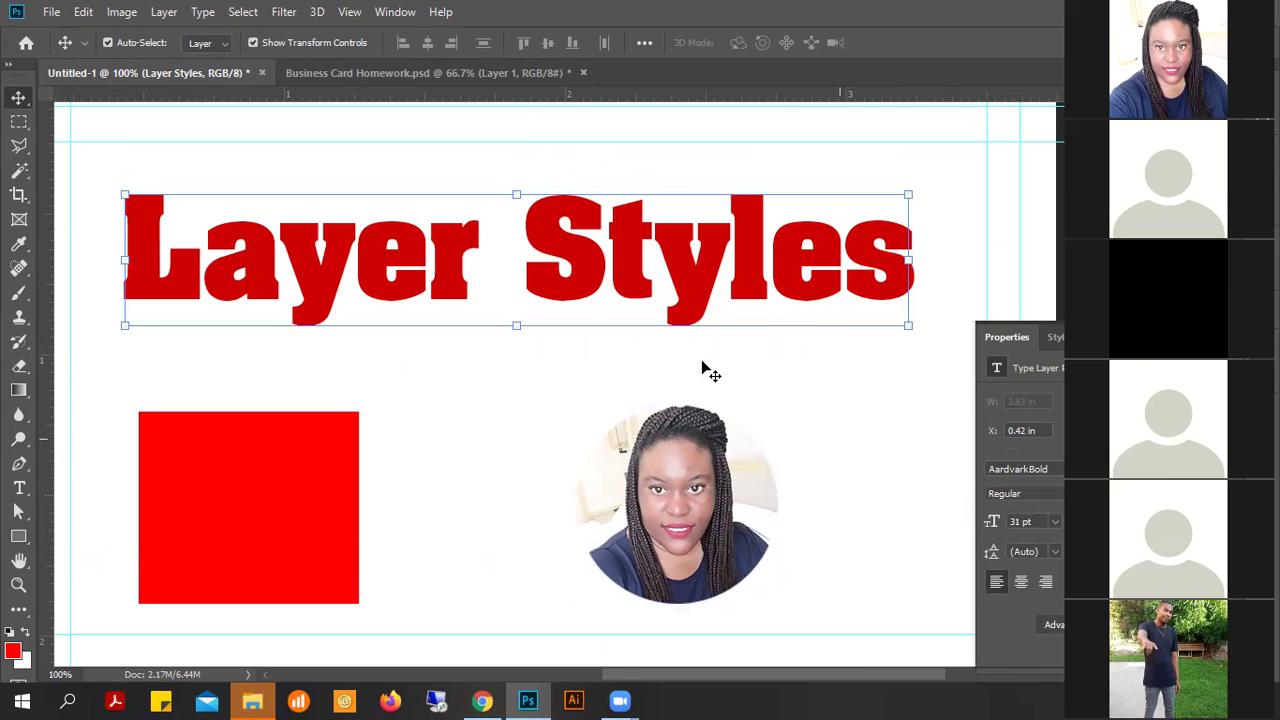
click(1056, 340)
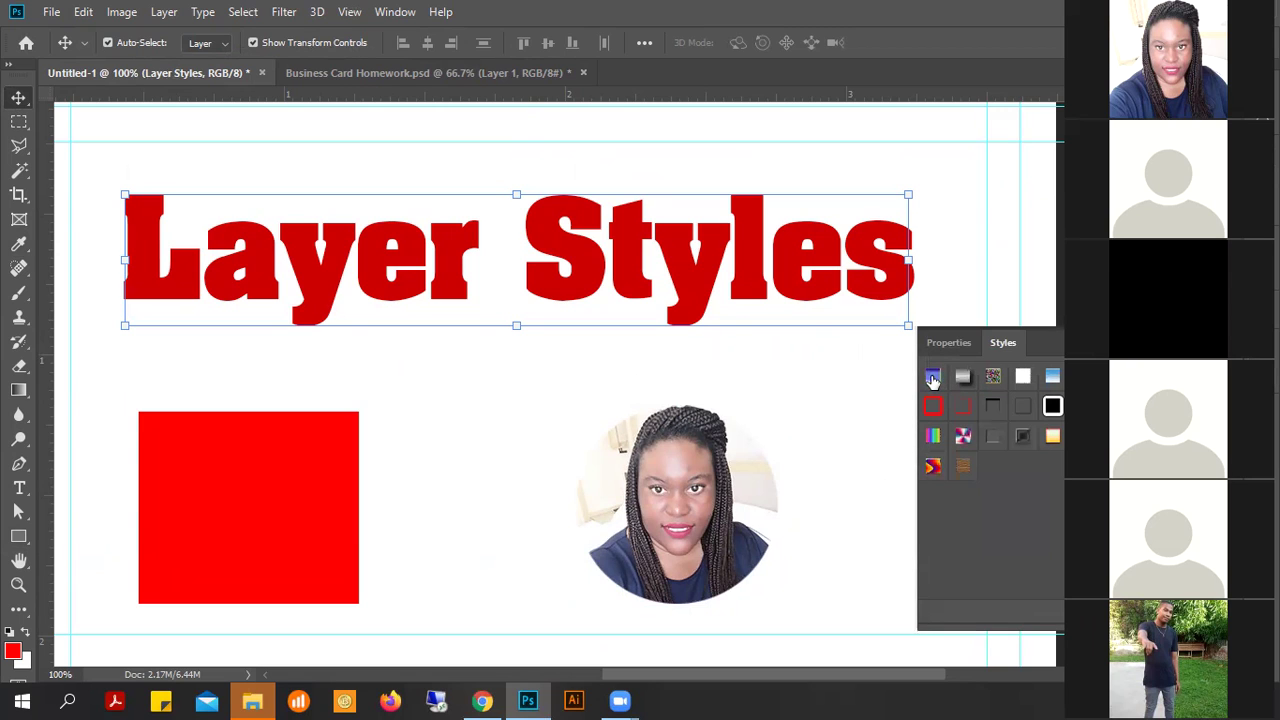
click(932, 379)
drag(697, 272, 704, 267)
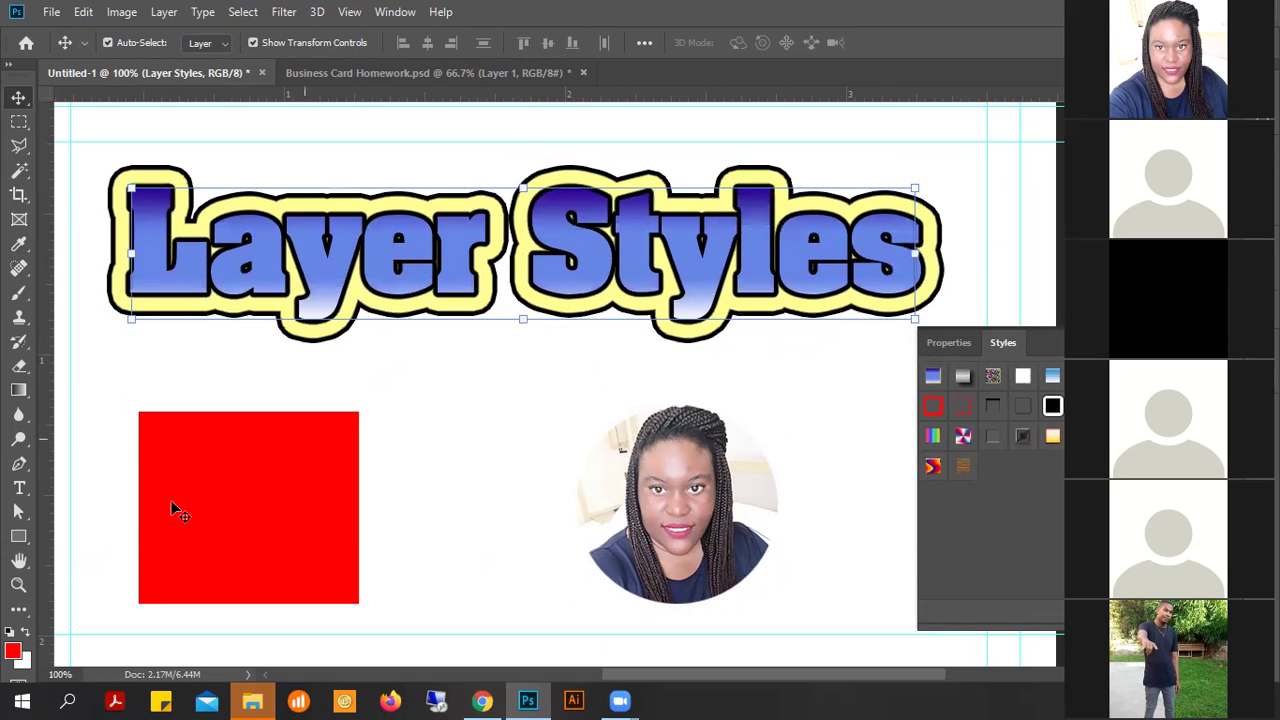
- Load the Glass Buttons styles in place of the current presets, try several colors on the red rectangle and apply the purple glass style
click(214, 509)
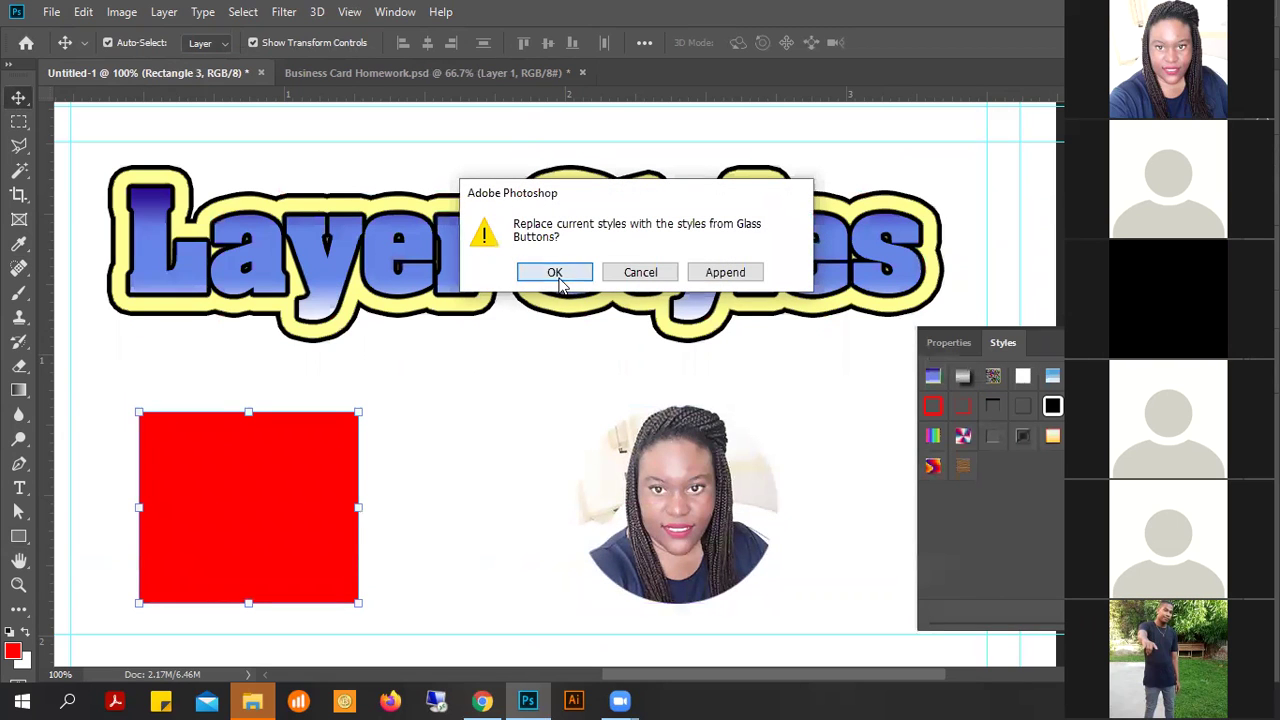
click(555, 276)
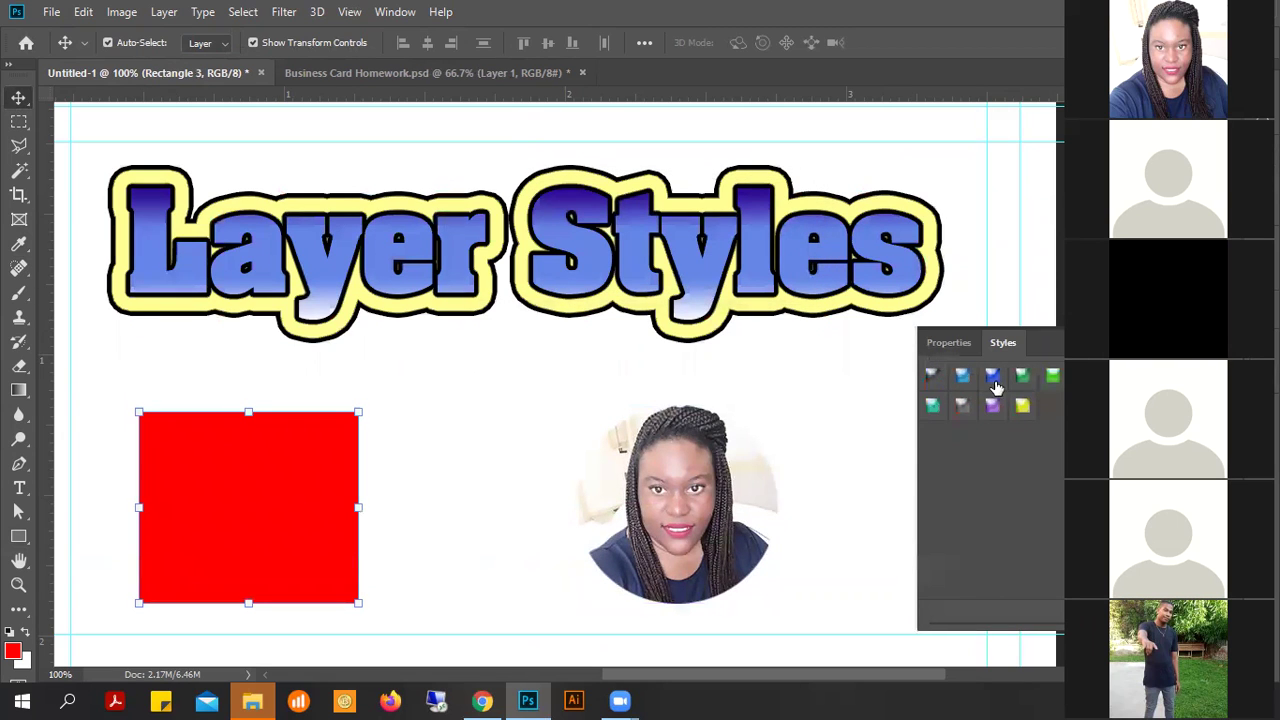
click(1055, 384)
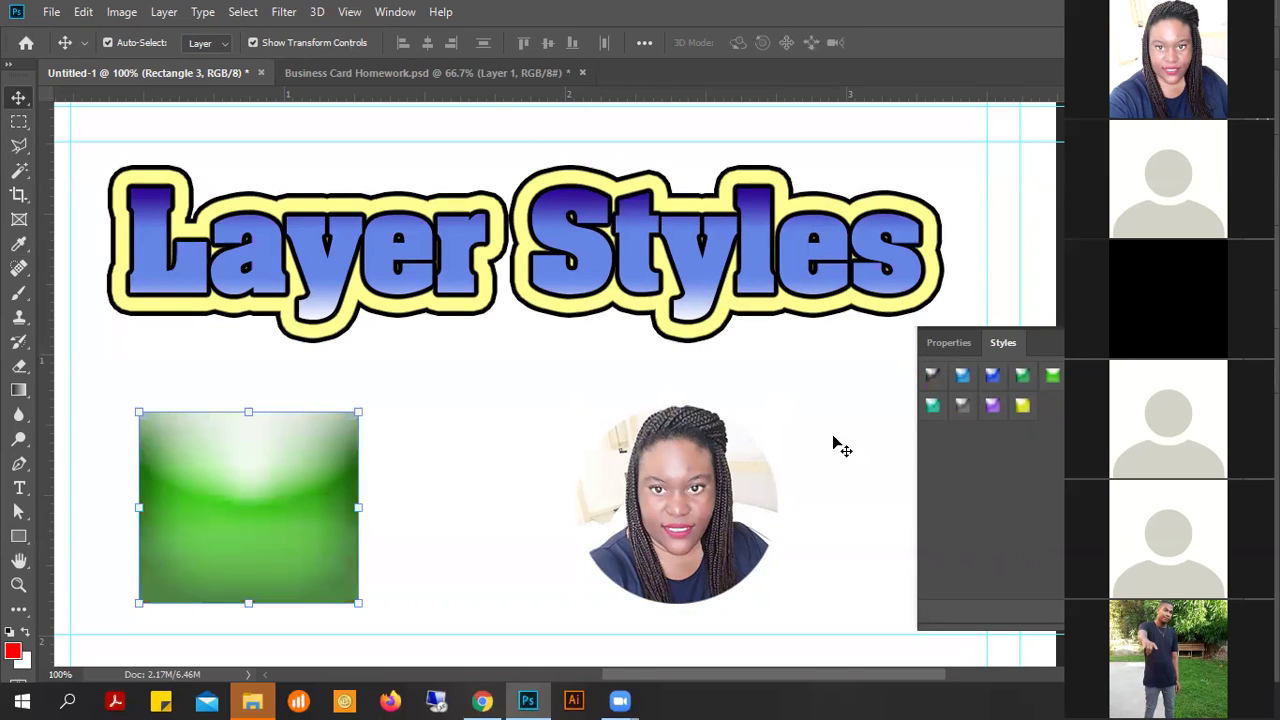
click(960, 375)
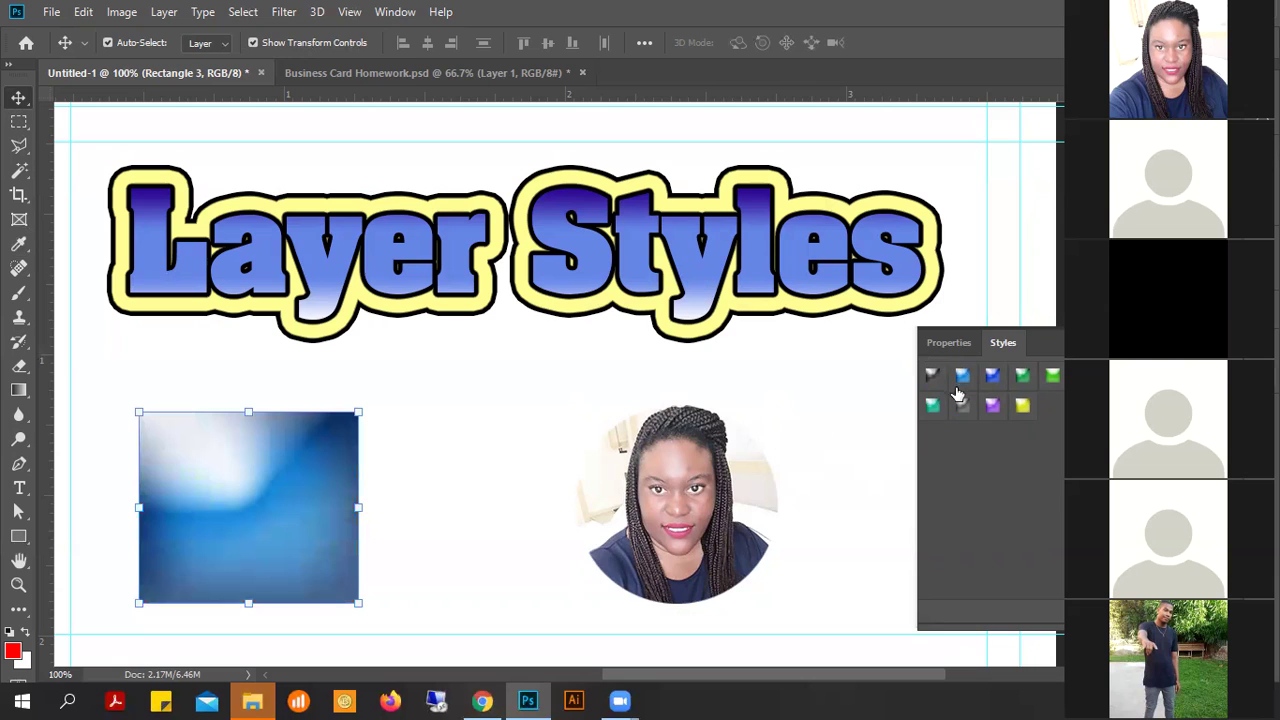
click(1083, 376)
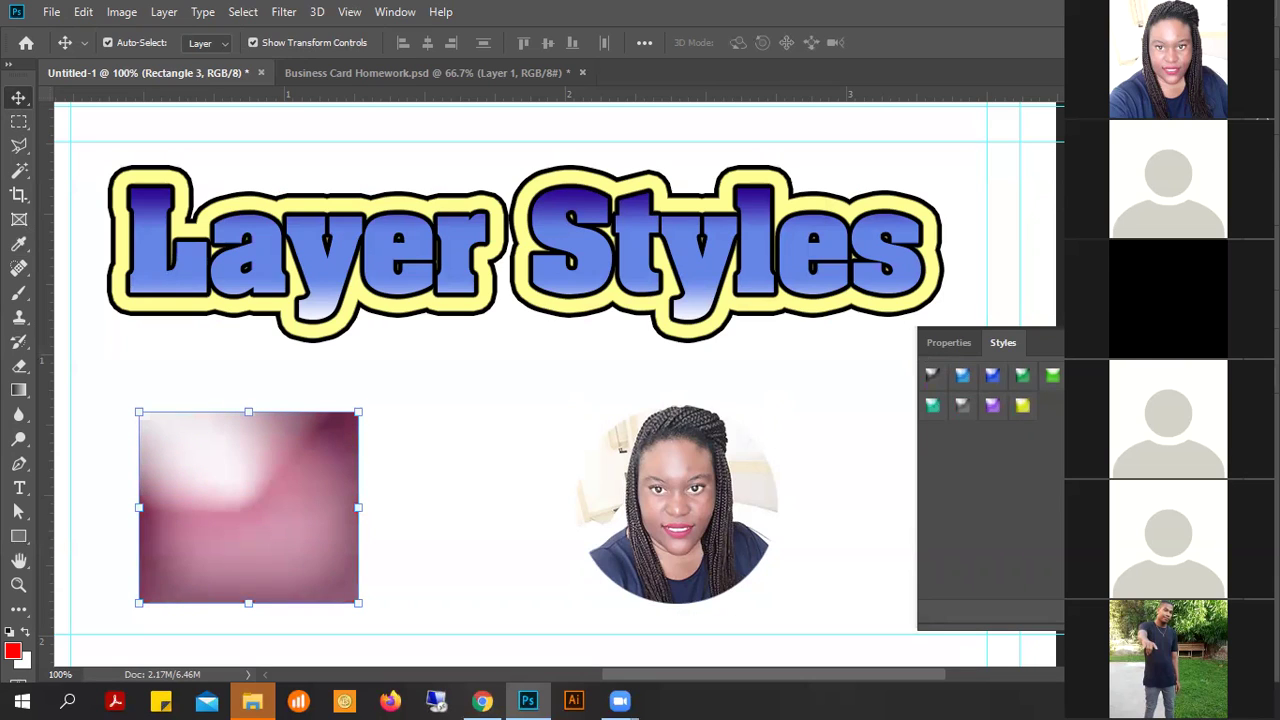
click(992, 403)
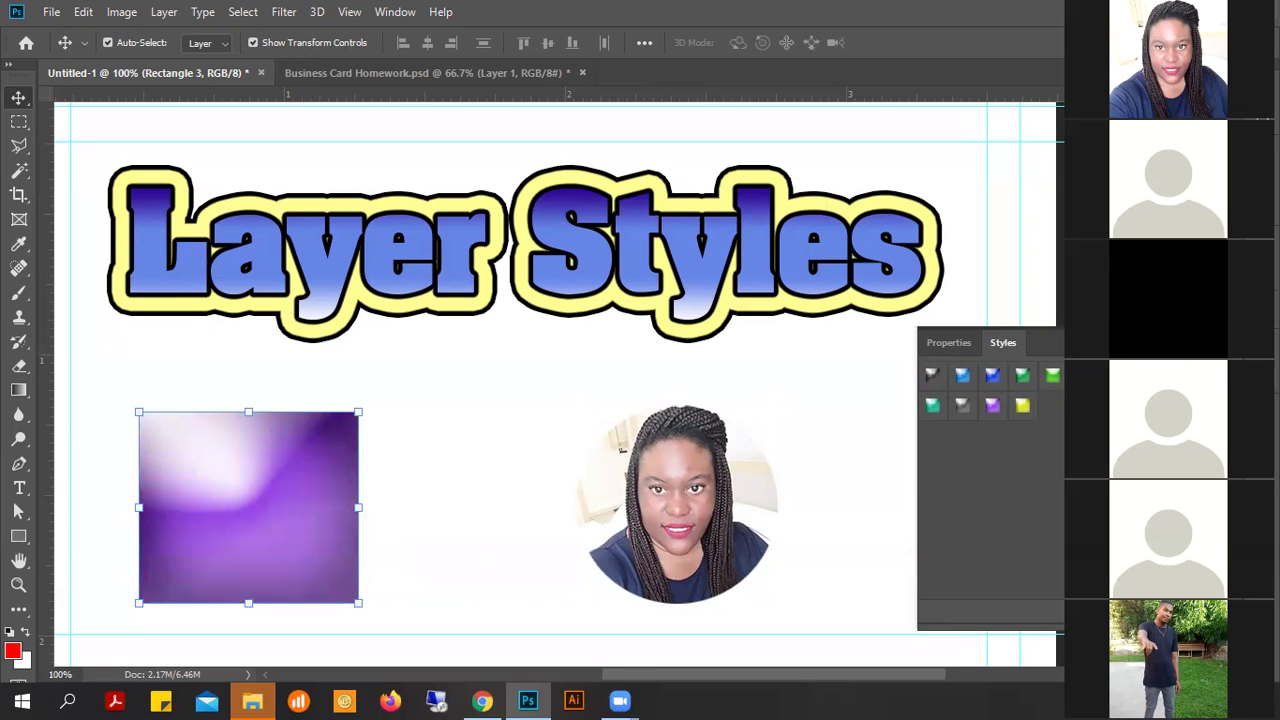
- Load the Photographic Effects styles and try the orange gradient with shadow and the golden yellow tint on the portrait
click(1125, 344)
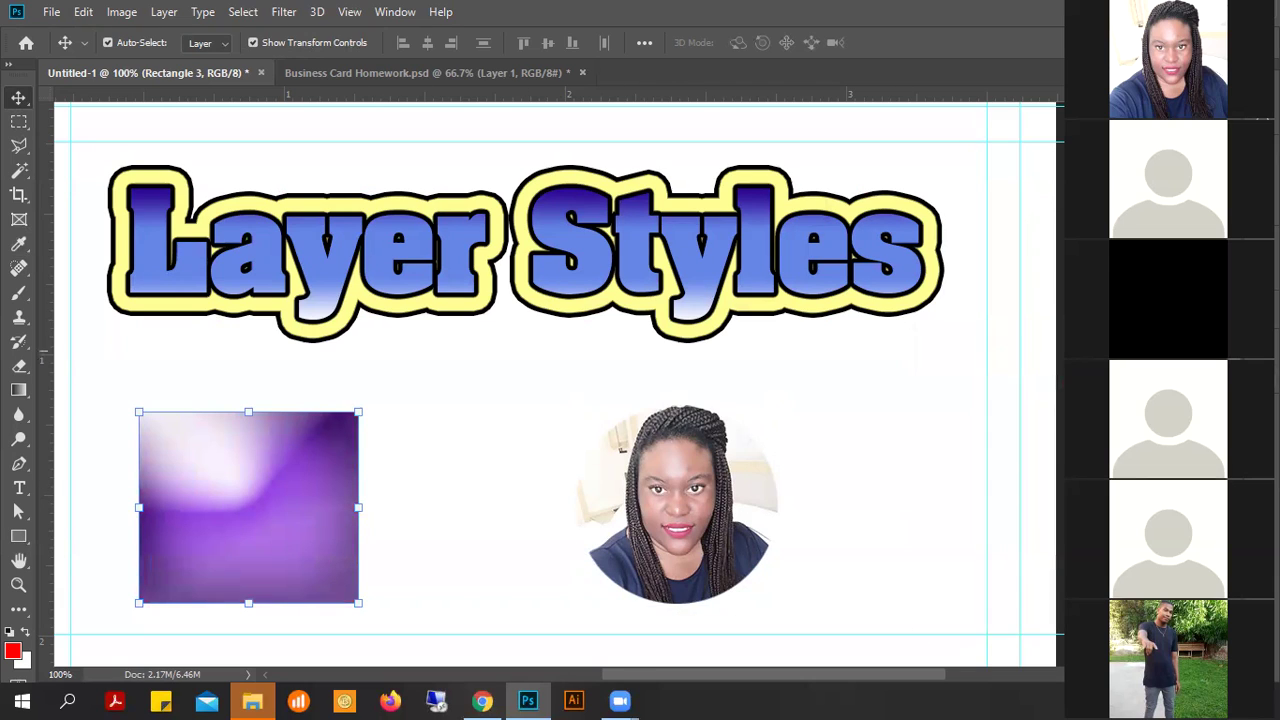
click(1125, 344)
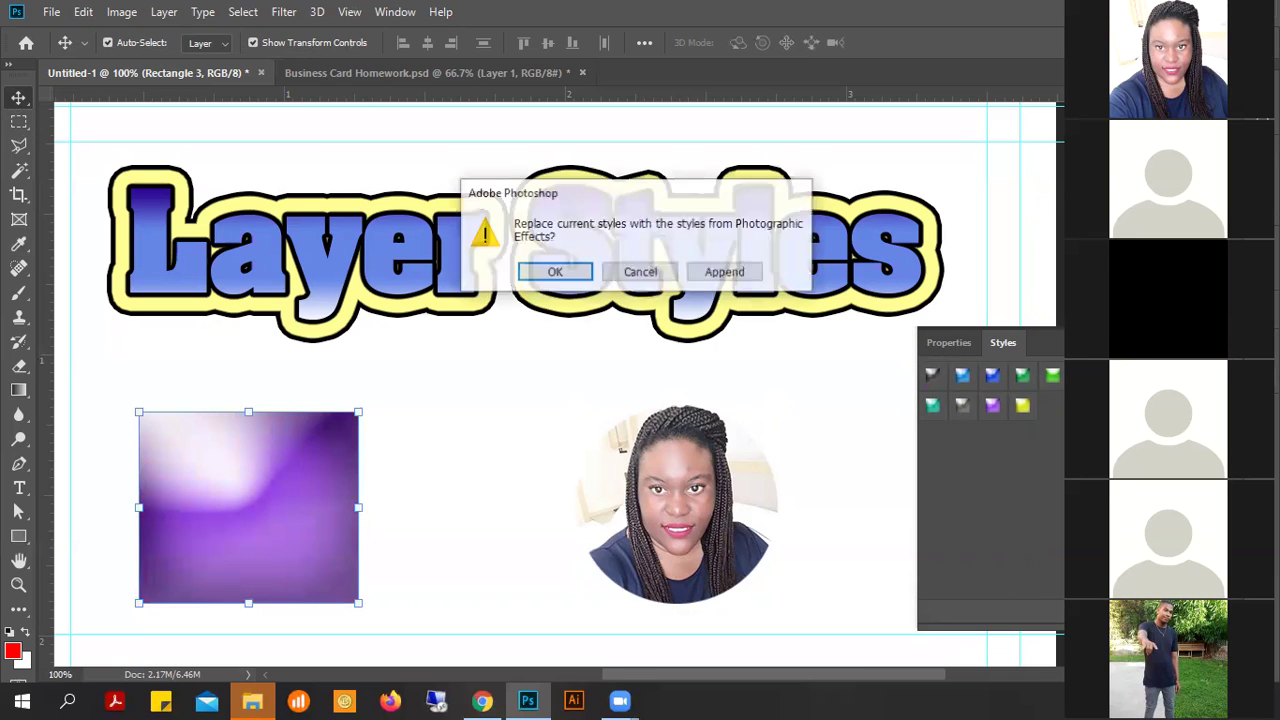
click(554, 273)
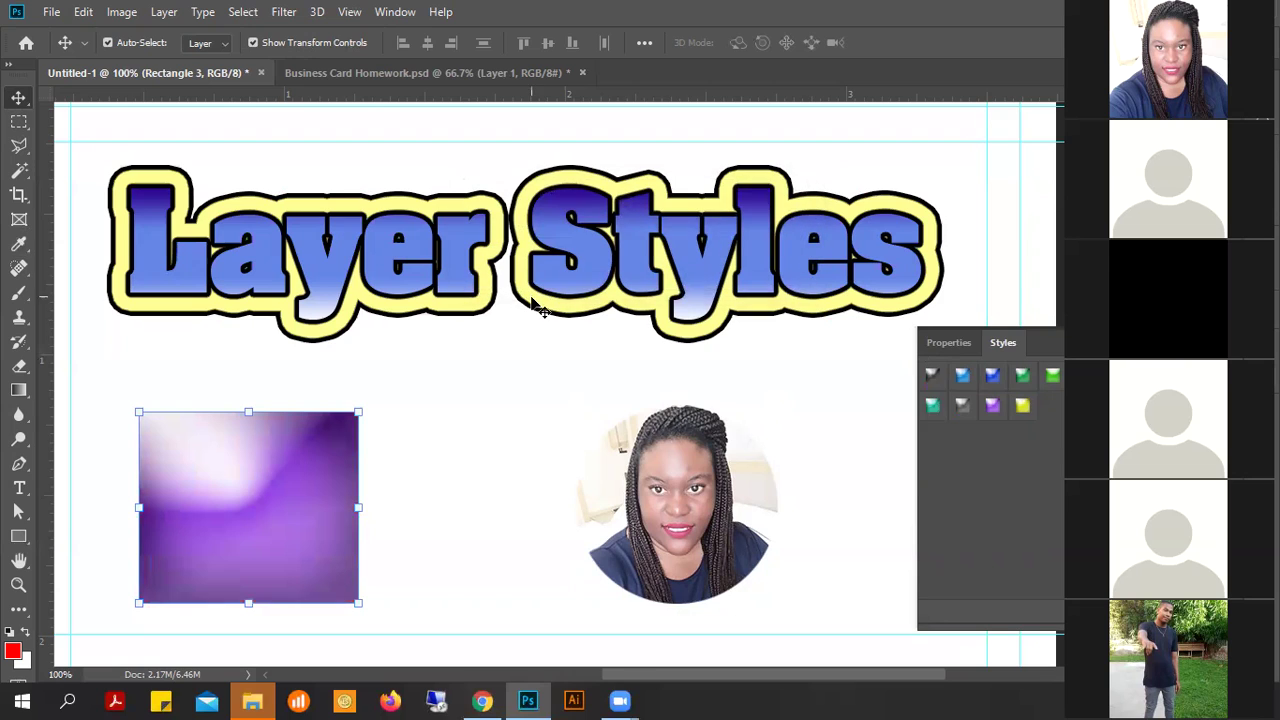
click(689, 460)
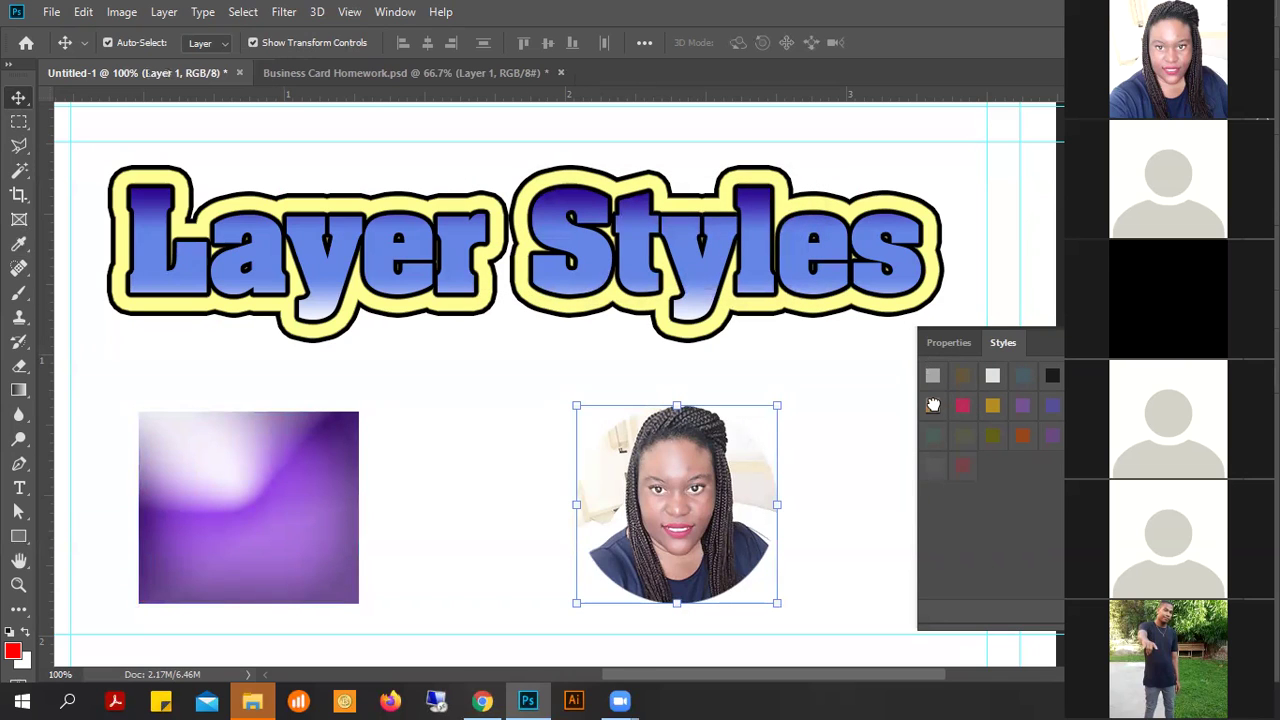
click(935, 412)
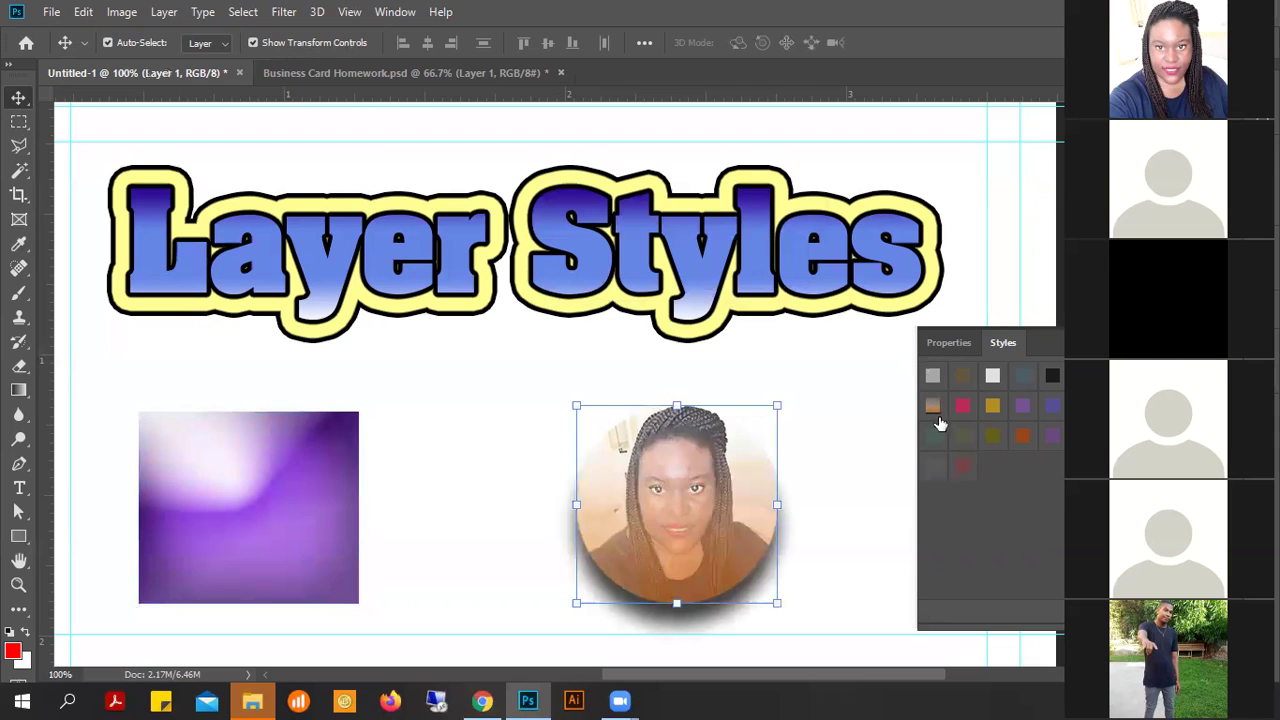
click(994, 408)
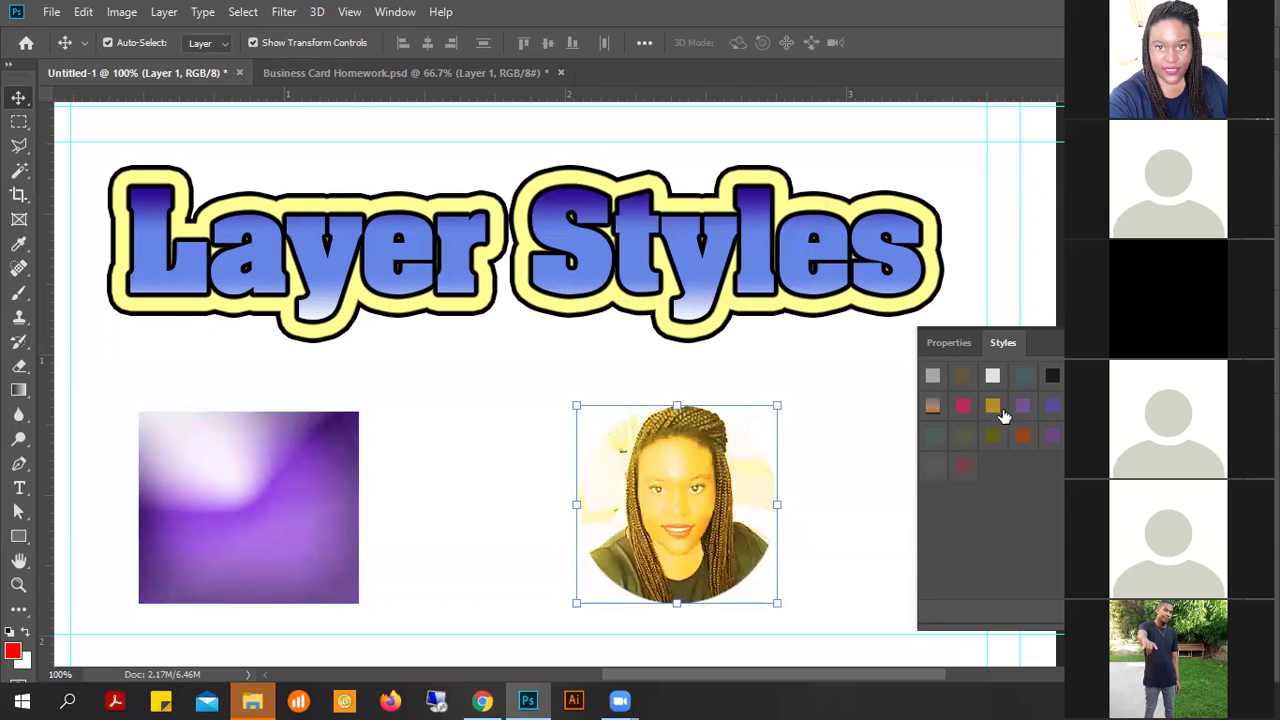
- Try further photographic styles on the portrait, including the vignette, purple tint, grayscale, faded drop shadow, green tint and orange gradient
click(1083, 406)
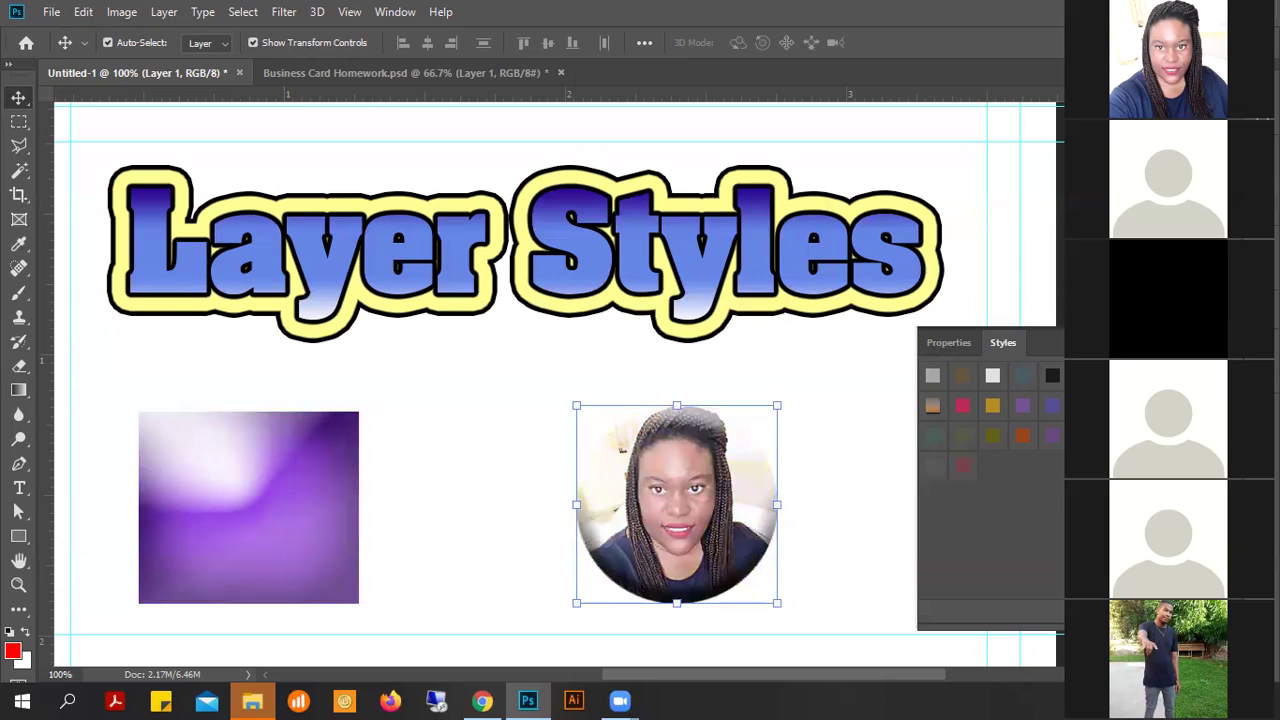
click(1084, 434)
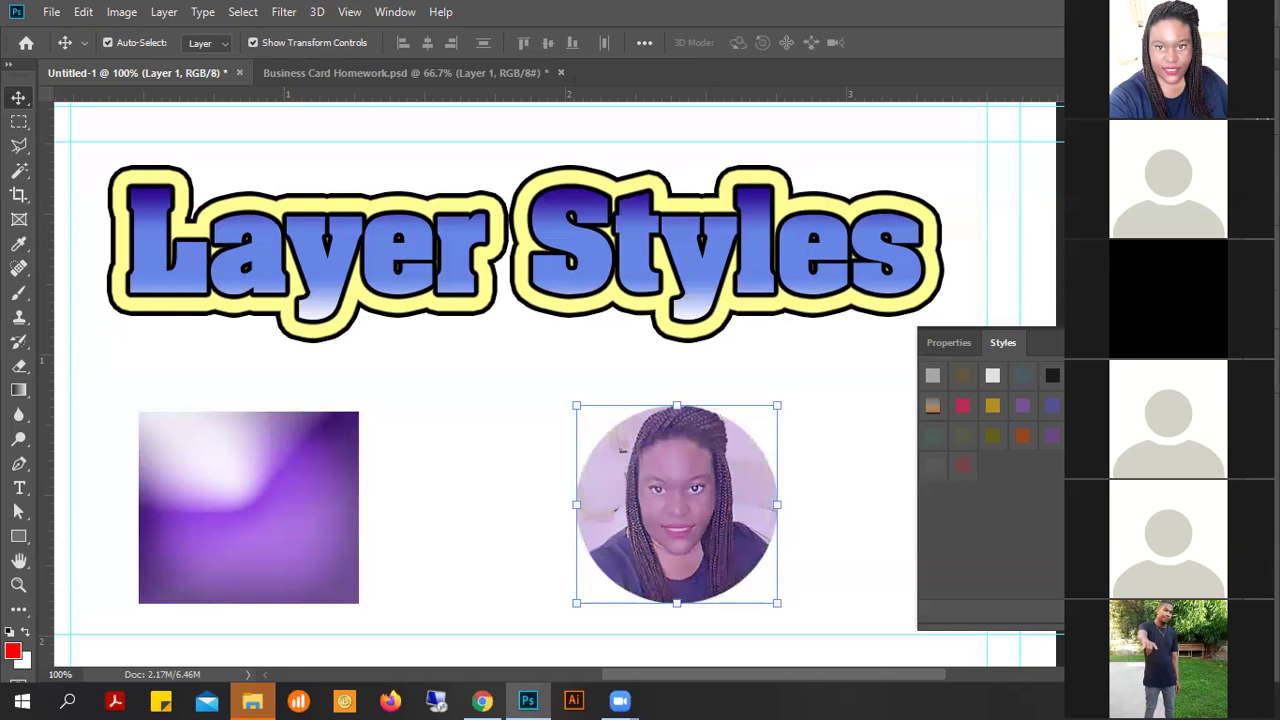
click(1110, 435)
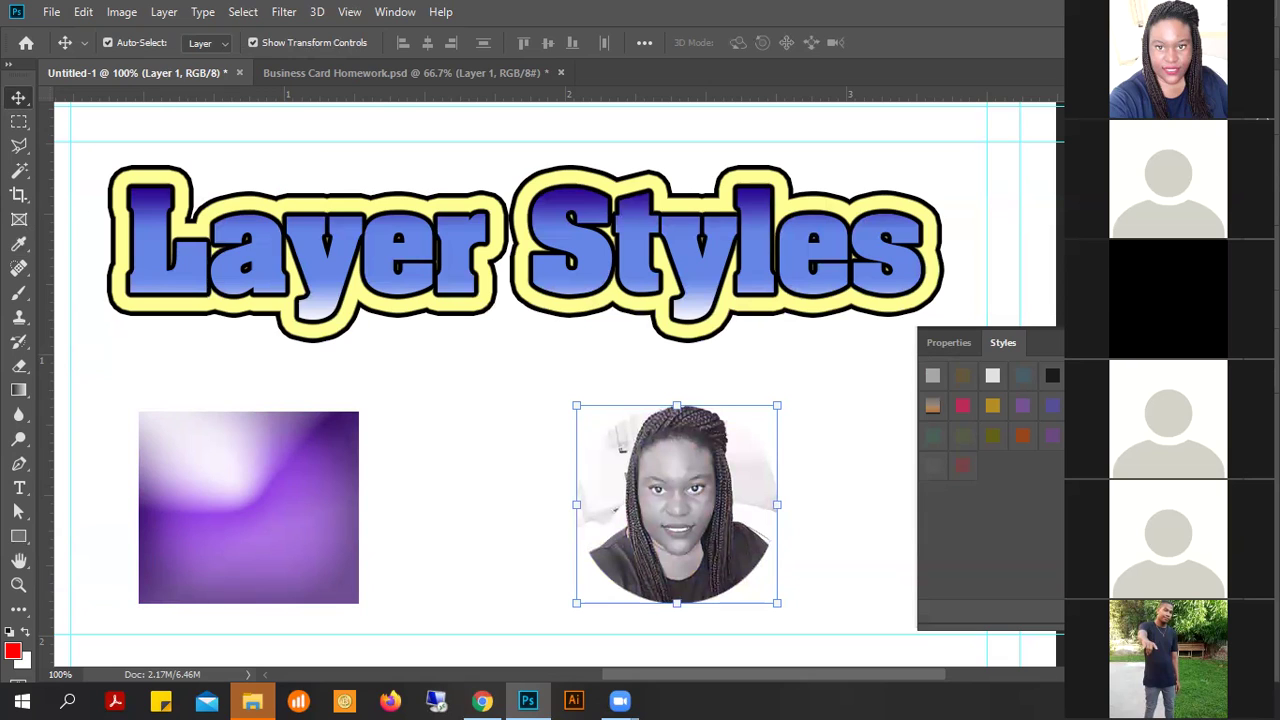
click(1113, 406)
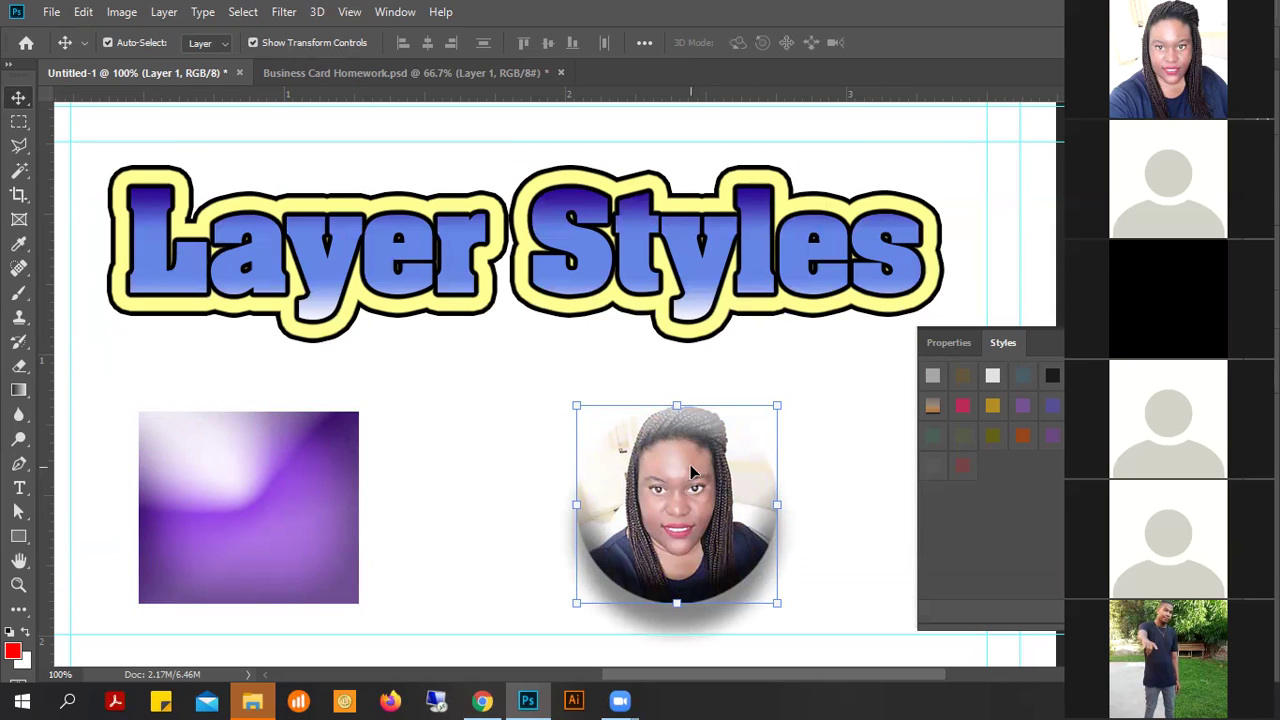
click(1050, 434)
click(965, 440)
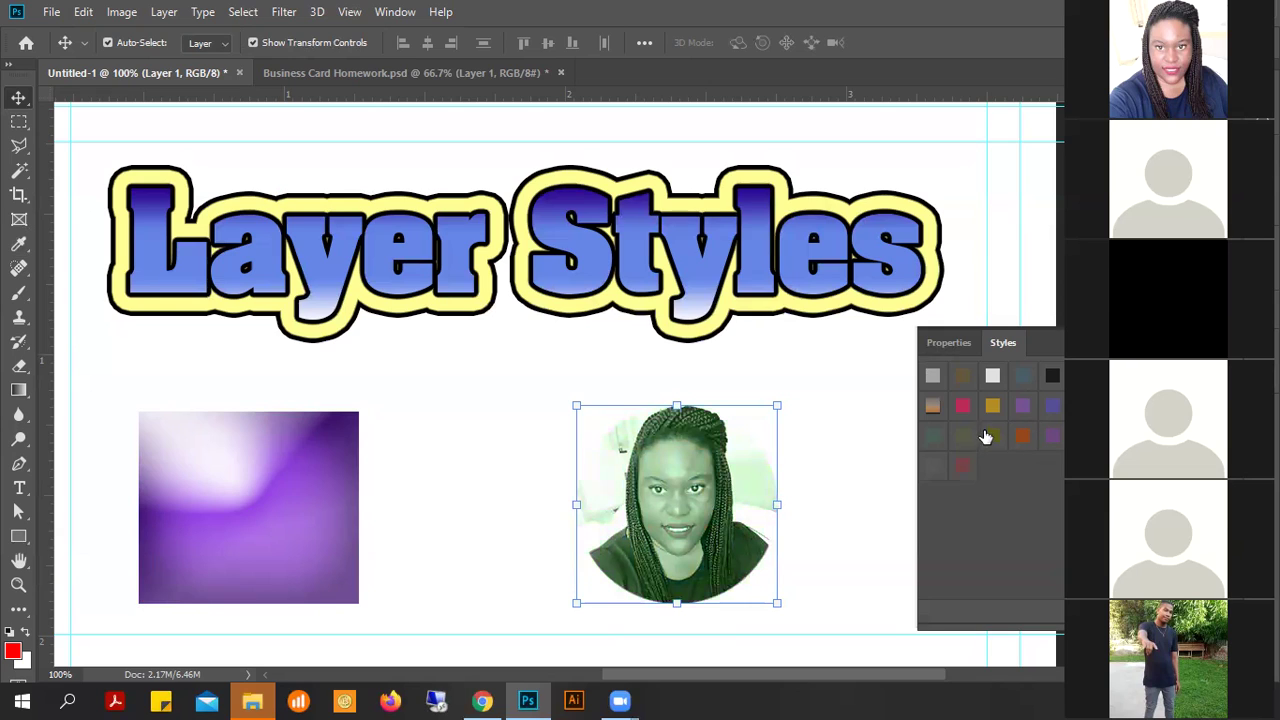
click(934, 440)
click(933, 405)
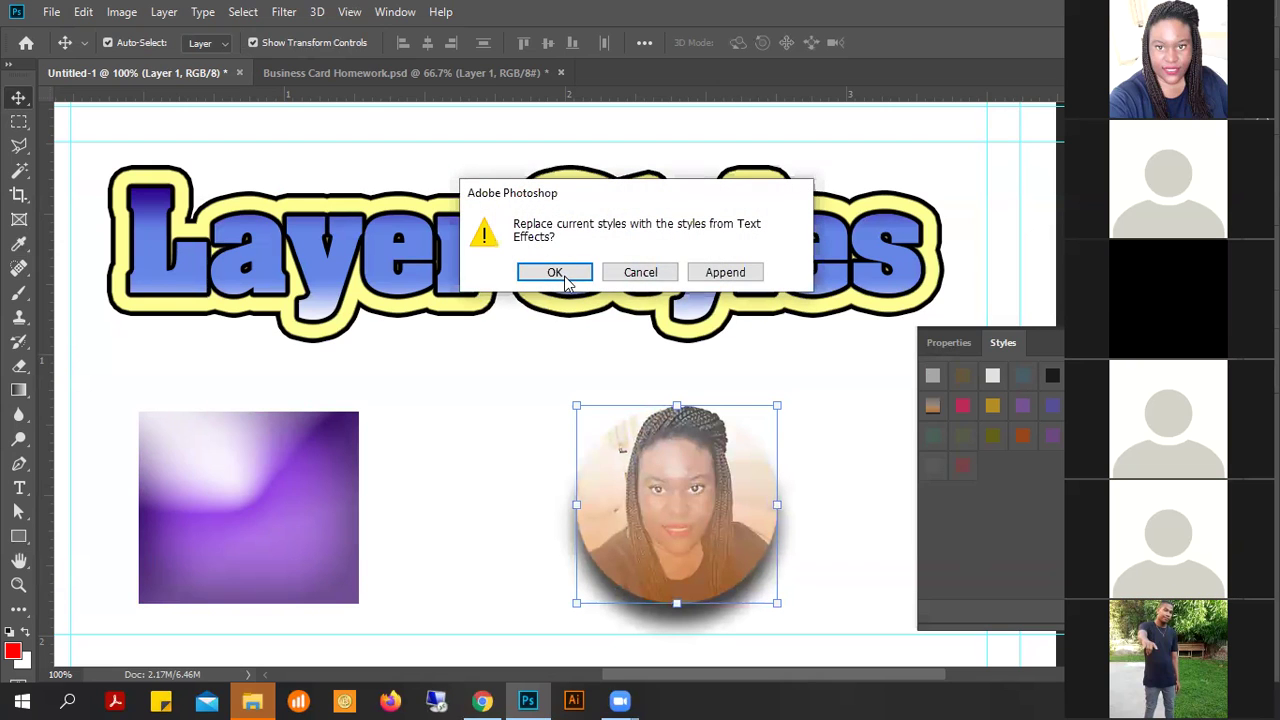
- Load the Text Effects styles and apply the blue gradient style with the yellow and black outline to the portrait
click(563, 278)
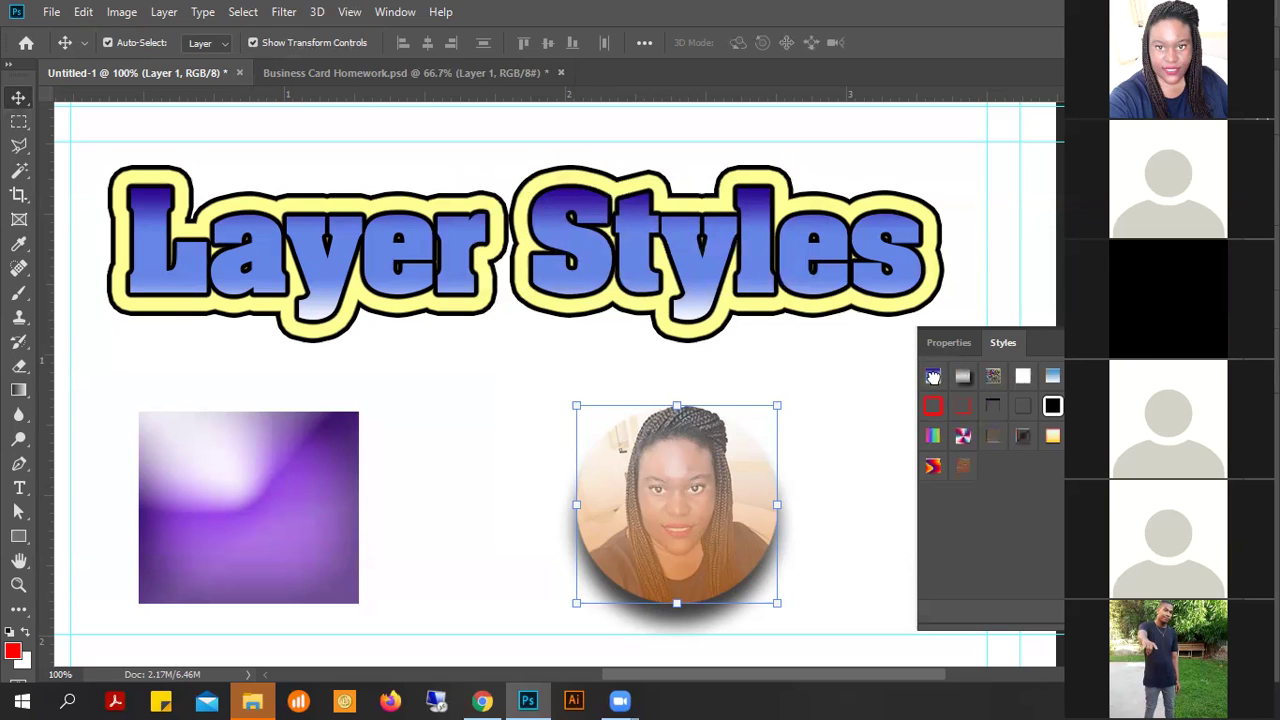
click(933, 378)
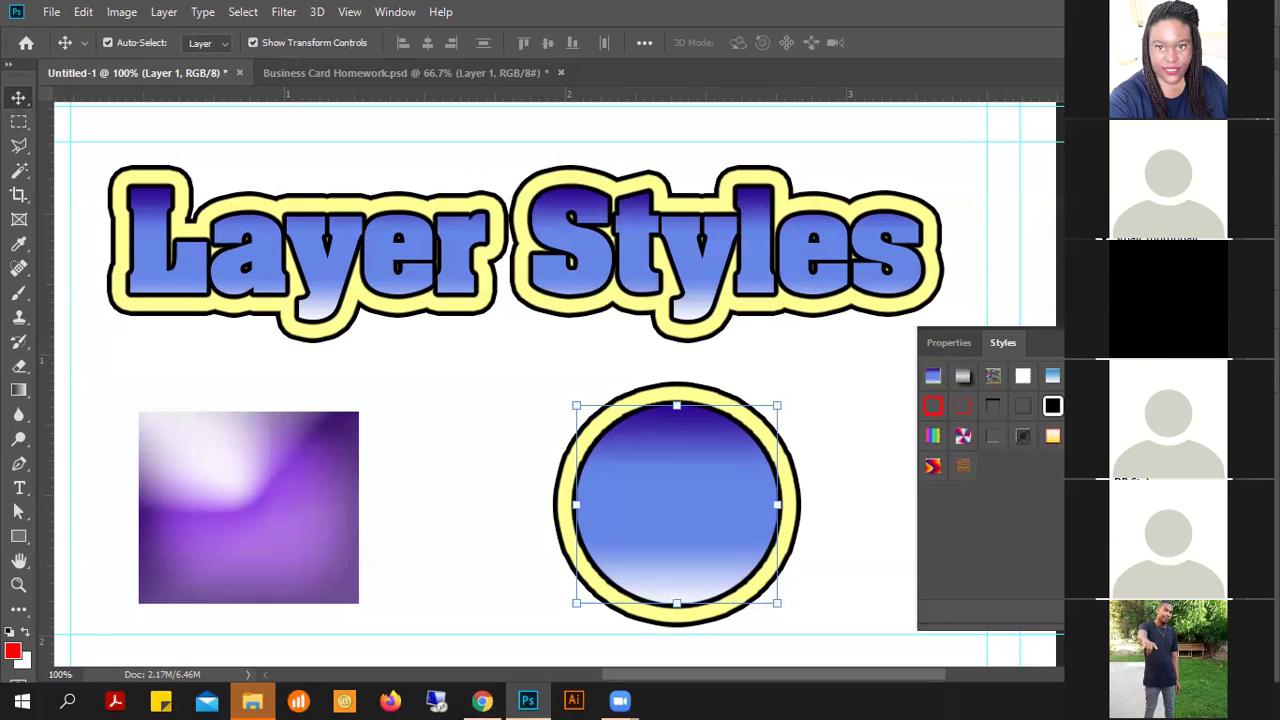
- Reload the Photographic Effects styles, try the vignette and white fade, and apply the color-inverting negative style to the portrait
click(808, 250)
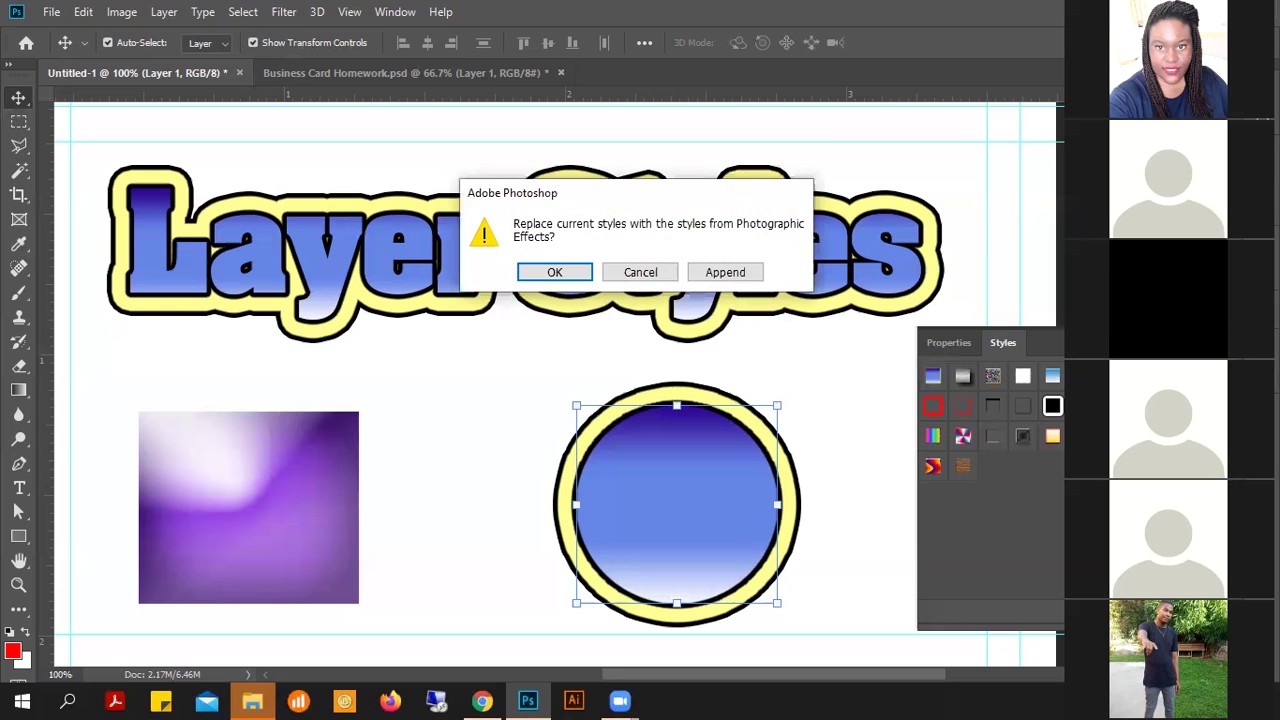
click(556, 272)
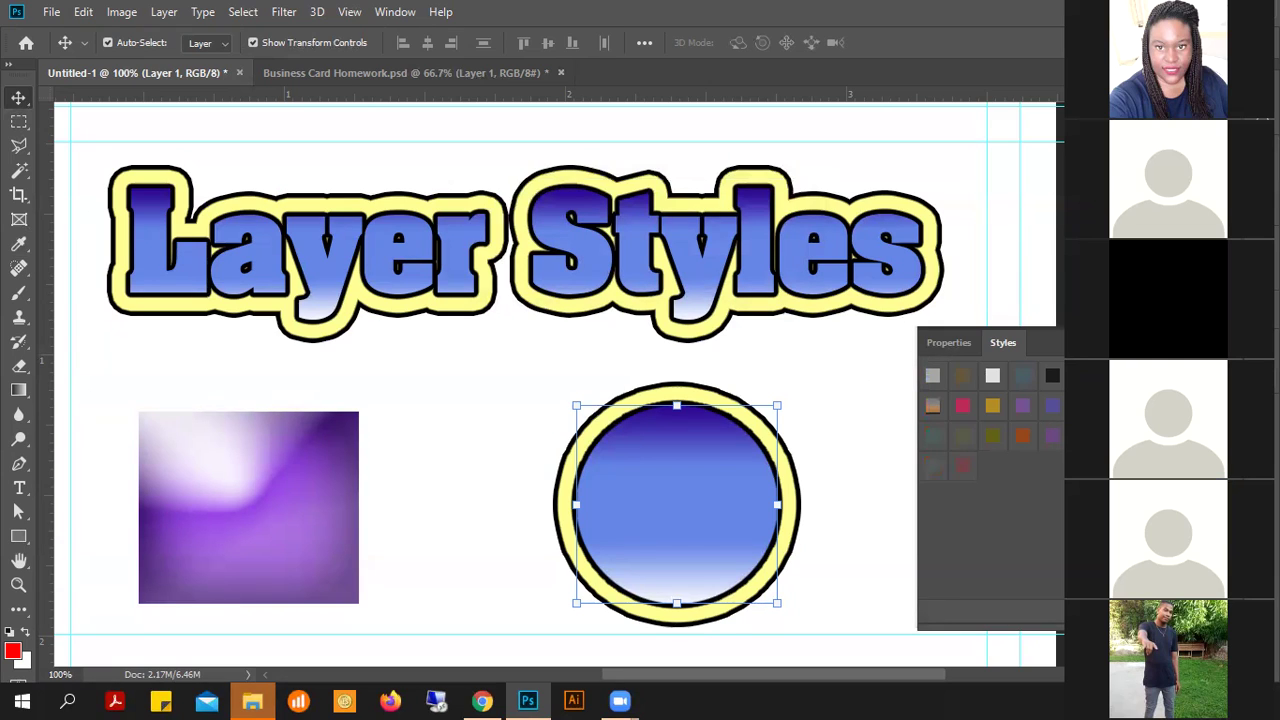
click(1083, 406)
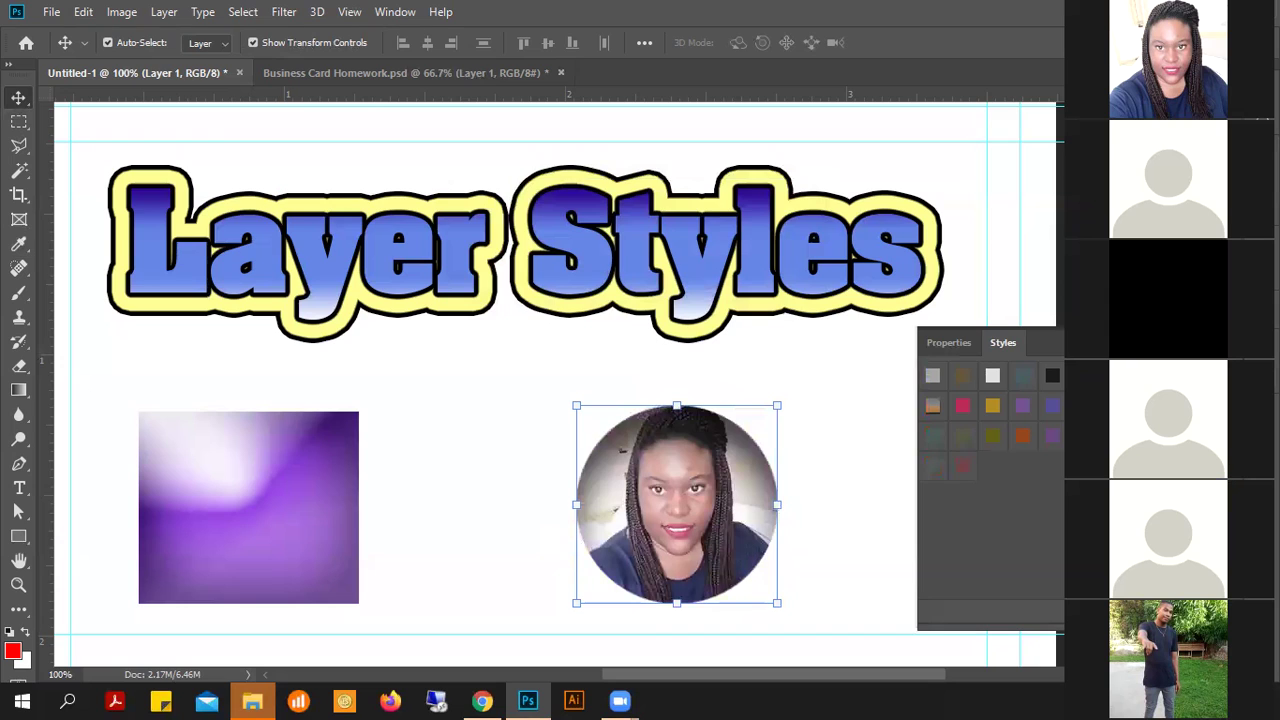
click(993, 380)
click(960, 384)
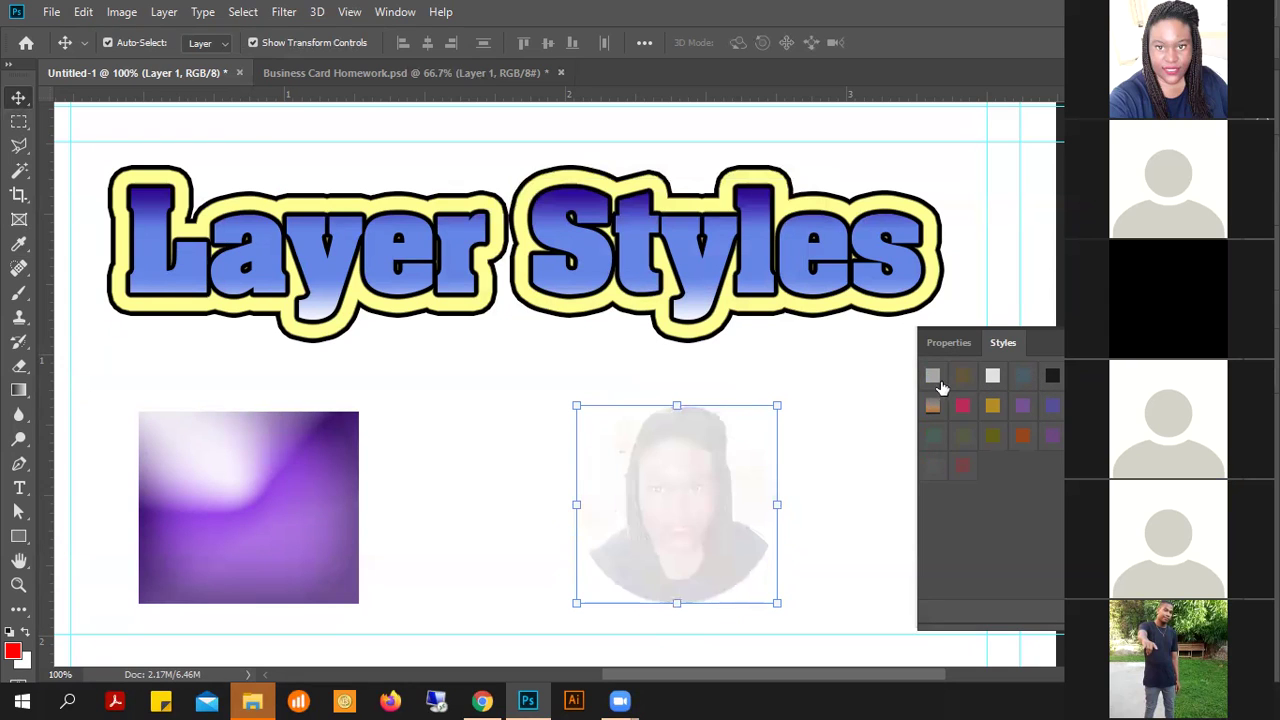
click(933, 378)
click(932, 406)
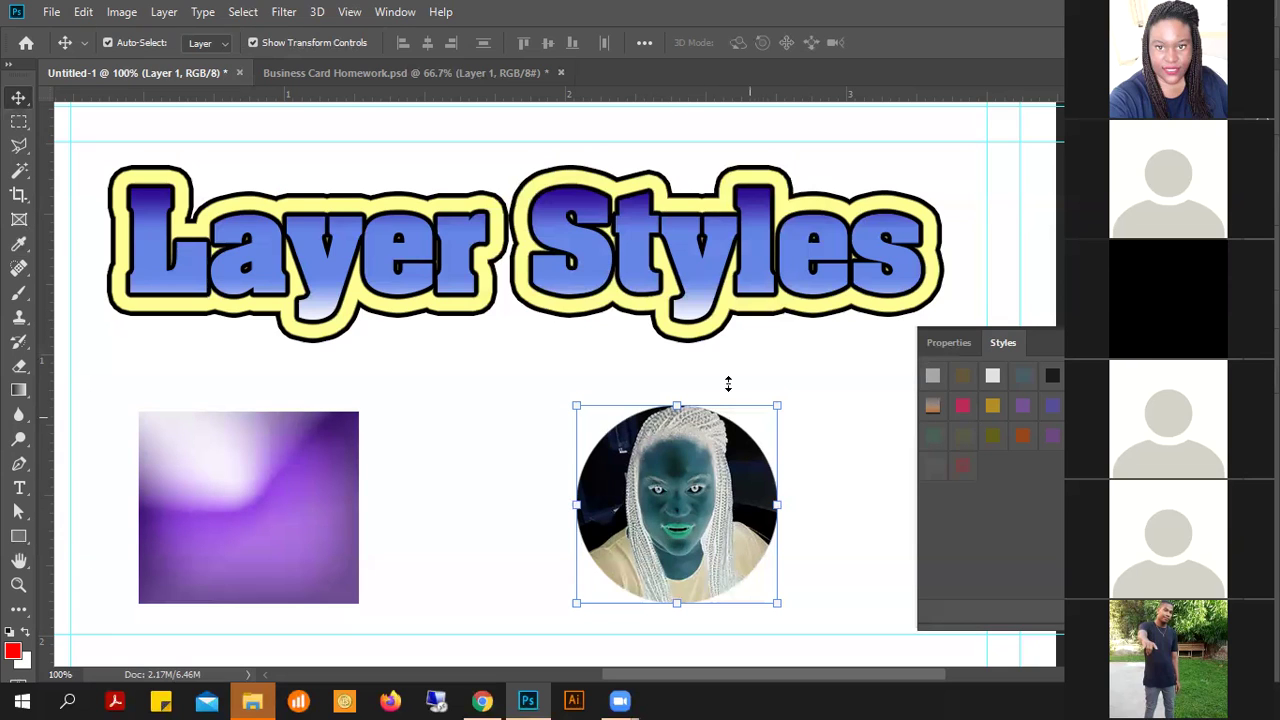
- Apply the color-inverting negative style to the Layer Styles text and undo the subsequent change to red
click(694, 264)
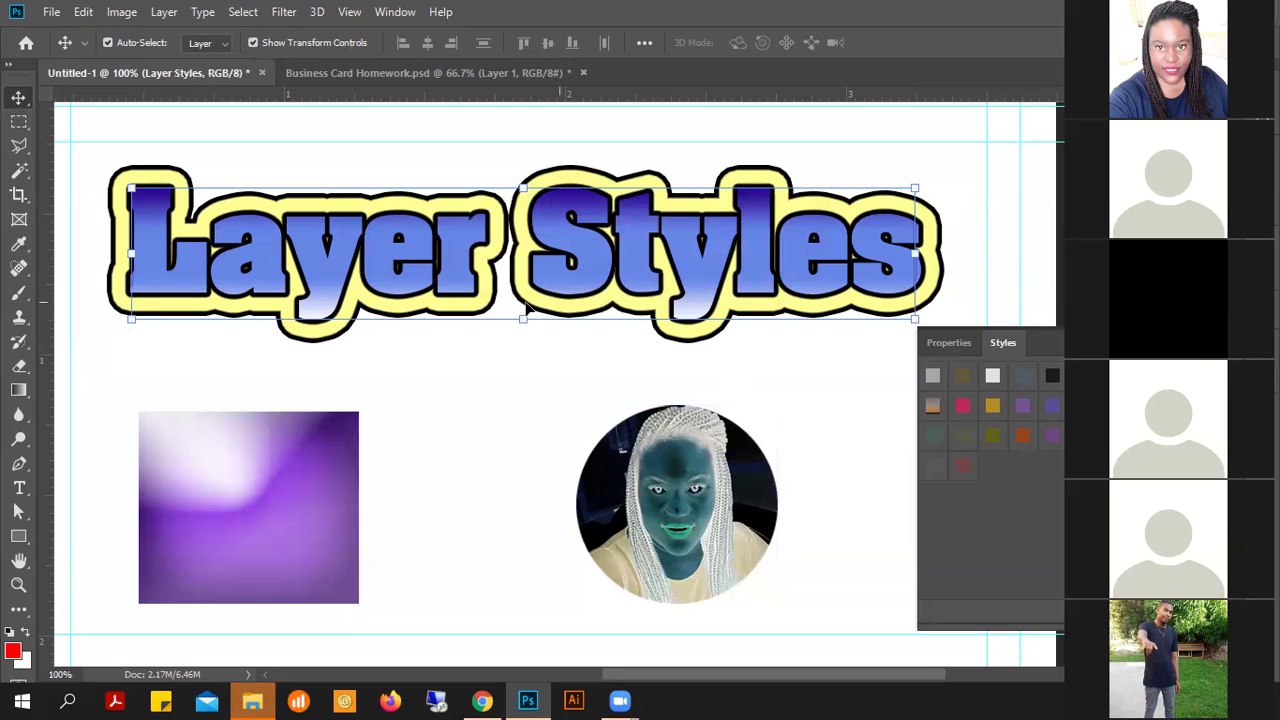
click(933, 376)
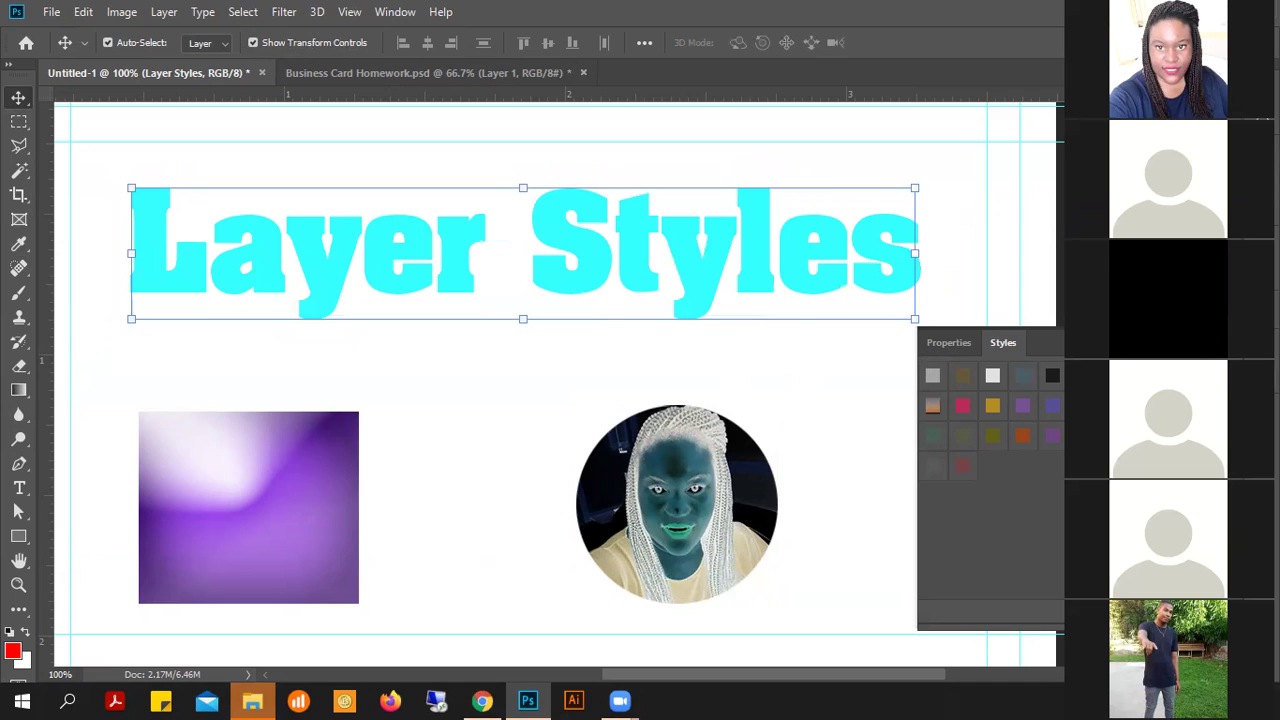
click(1256, 410)
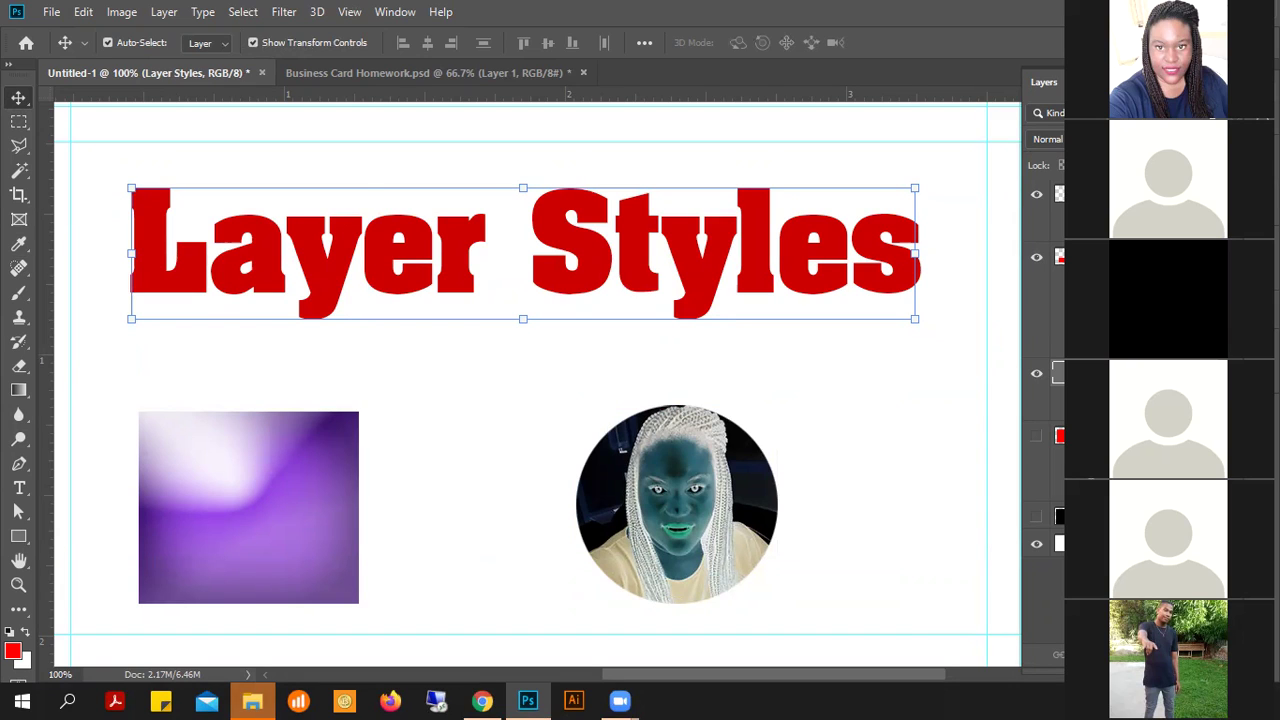
key(ctrl+z)
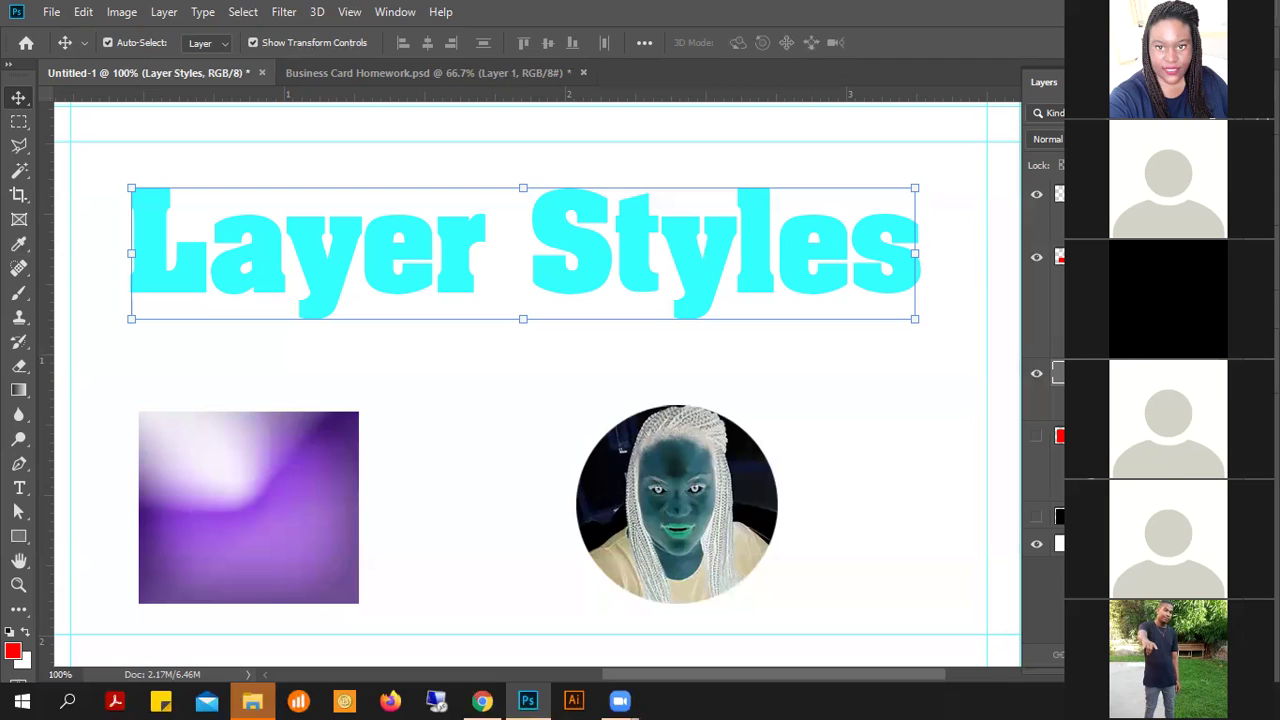
- Add a second white Color Overlay to the portrait layer with the Difference blend mode at 100% opacity
click(676, 504)
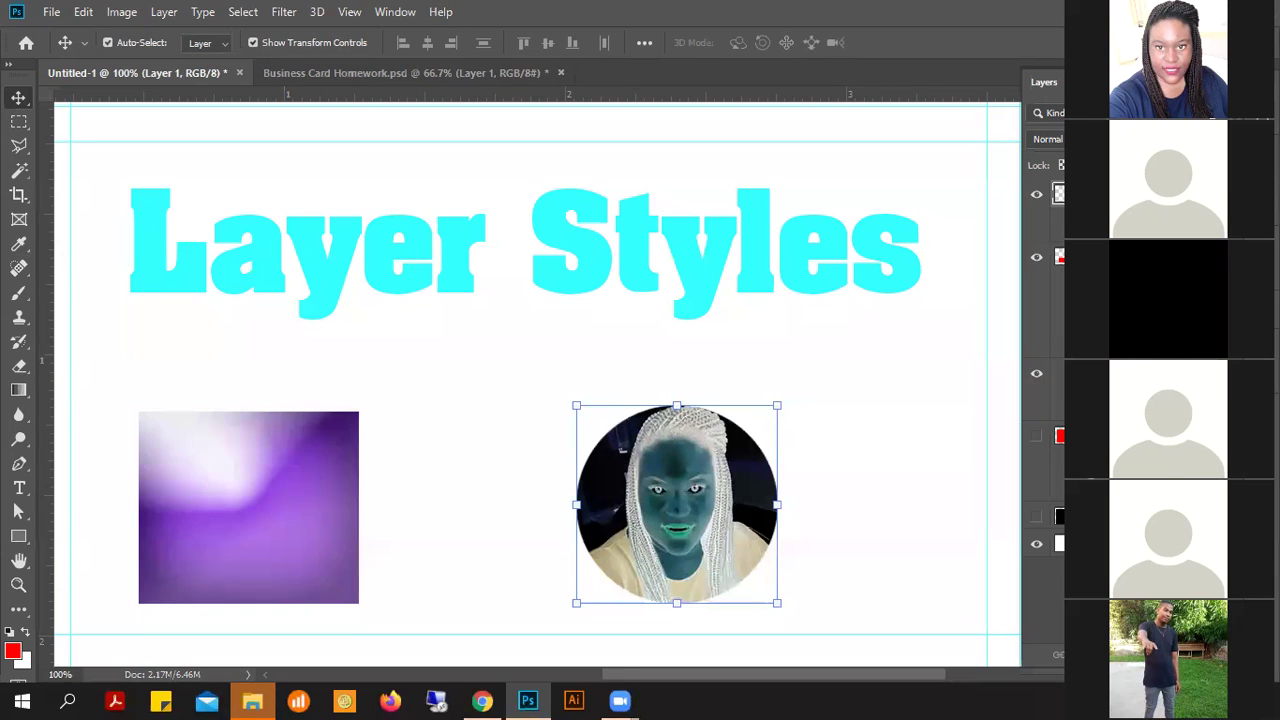
double_click(1160, 197)
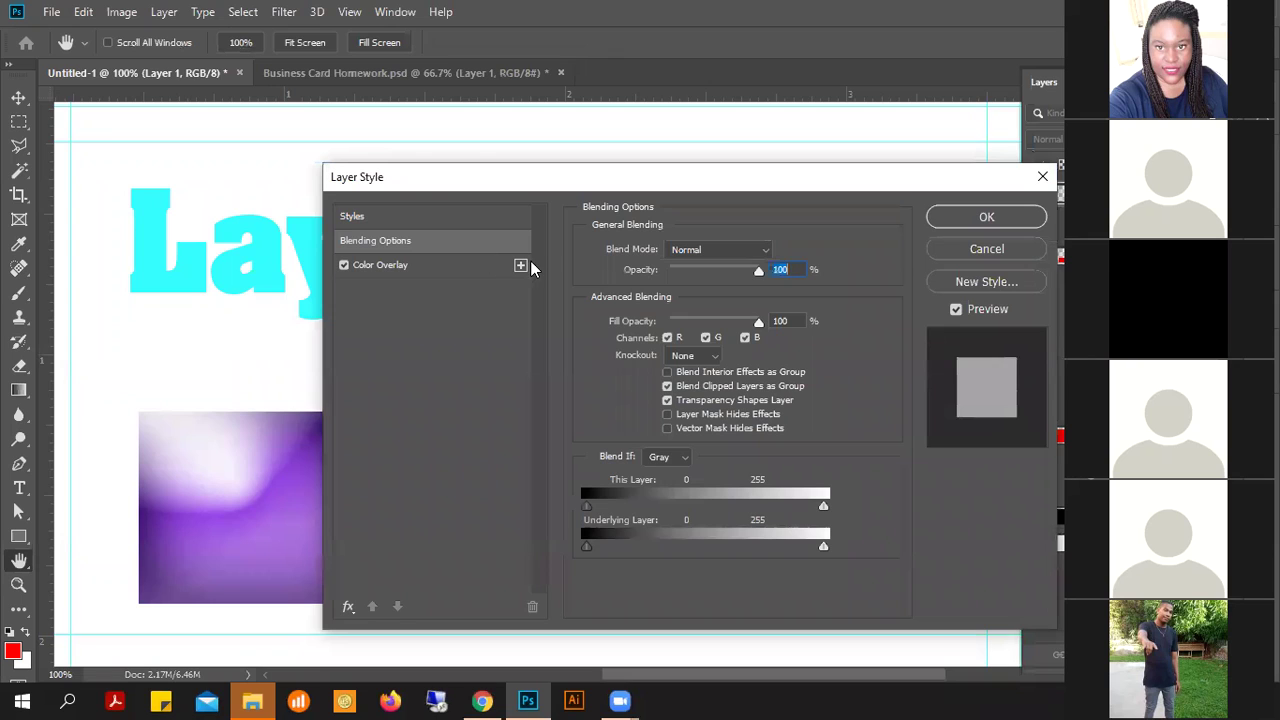
click(520, 266)
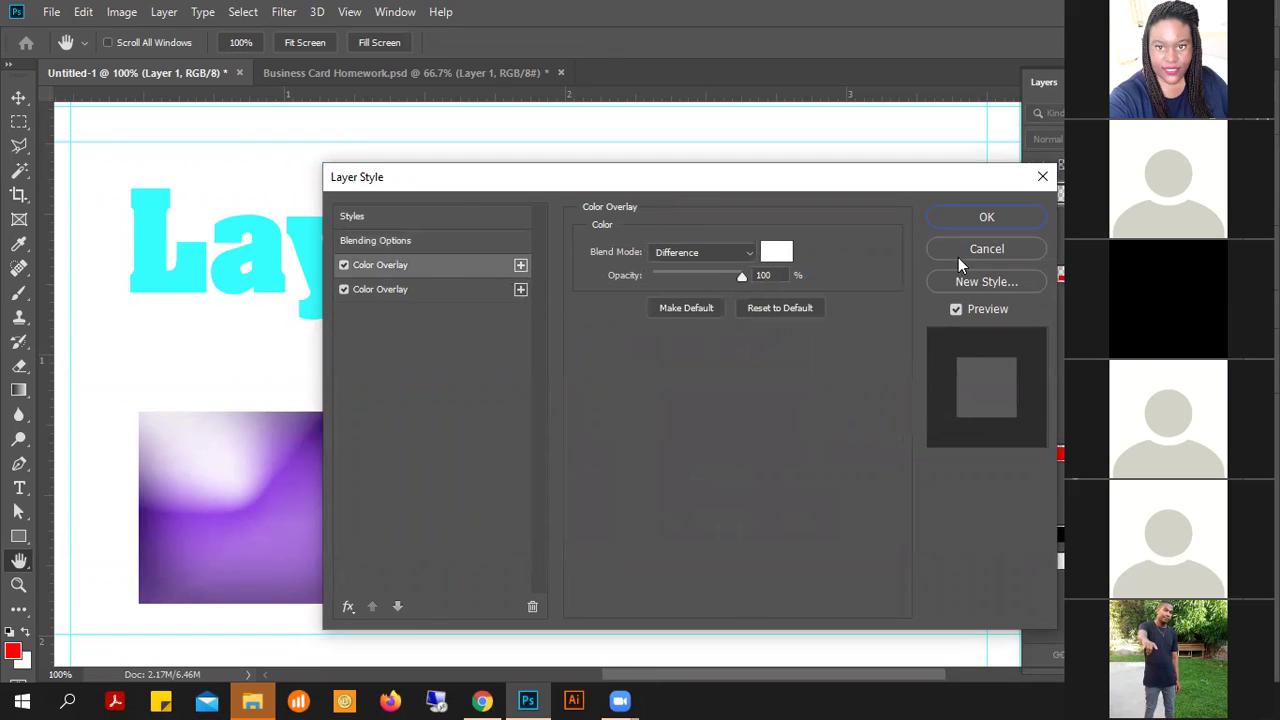
click(986, 250)
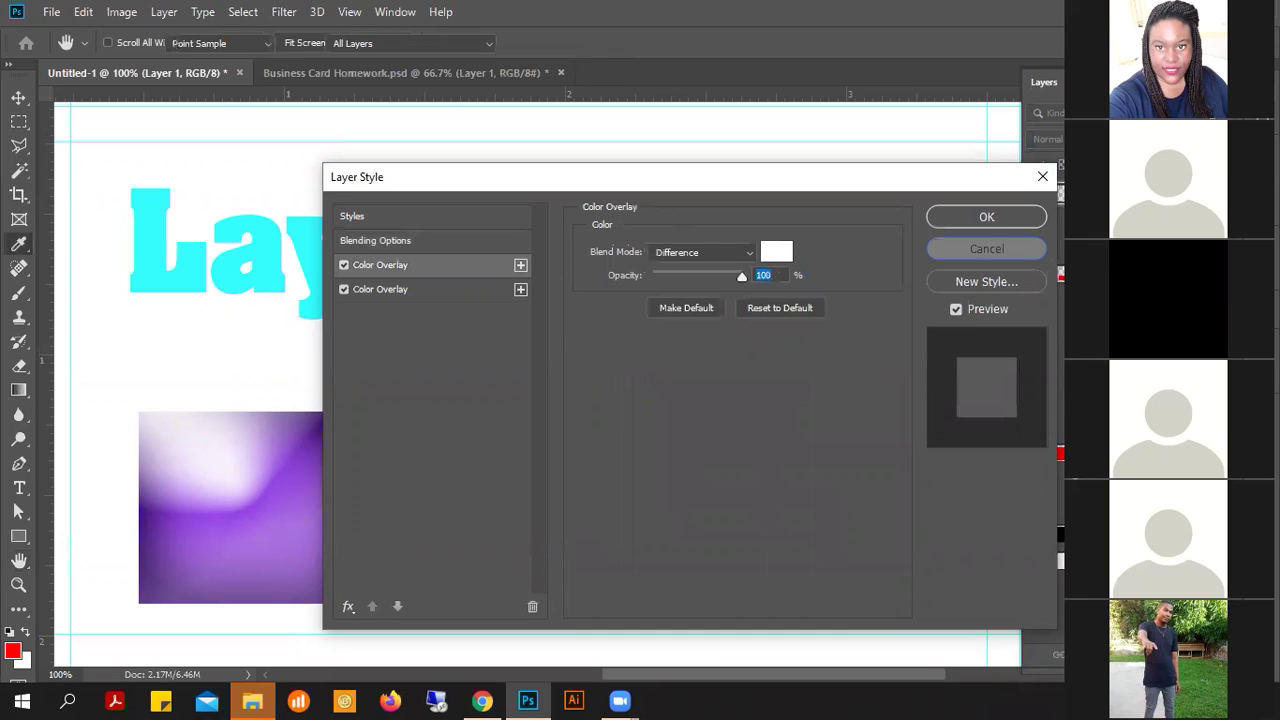
click(1035, 248)
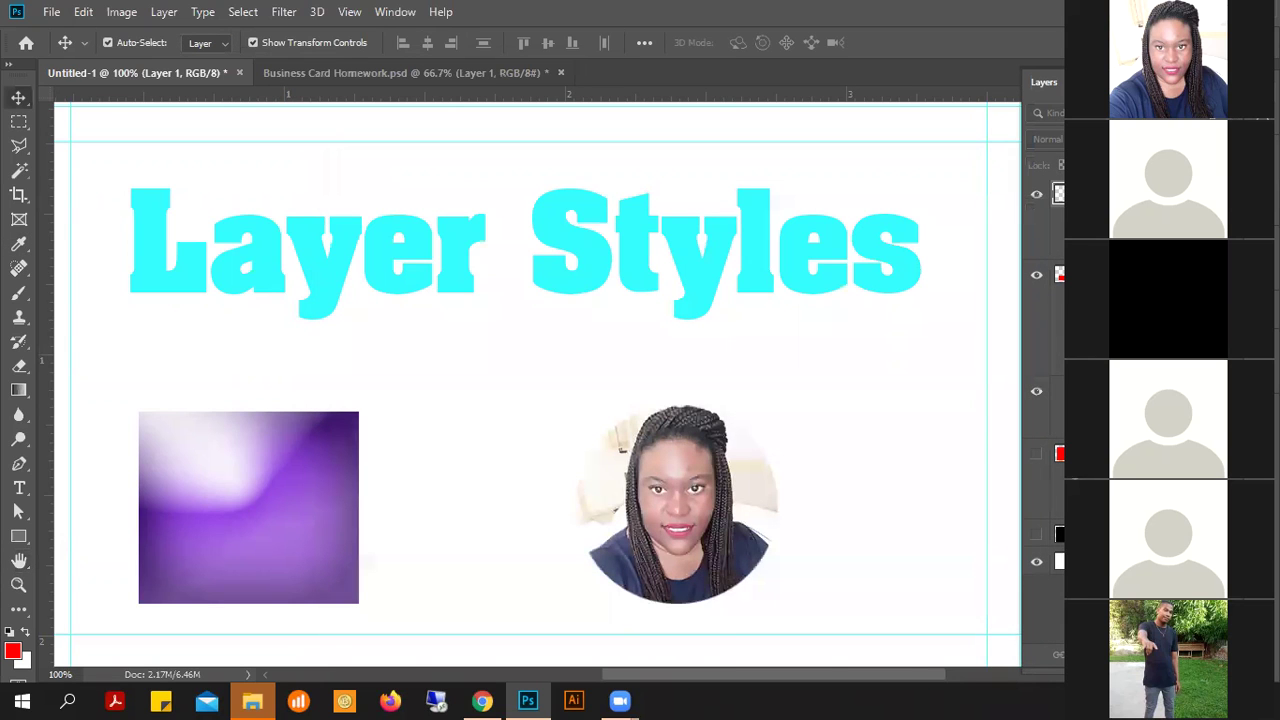
- Show the hidden black rectangle layer as a full backdrop behind the text, purple rectangle and portrait
click(1036, 456)
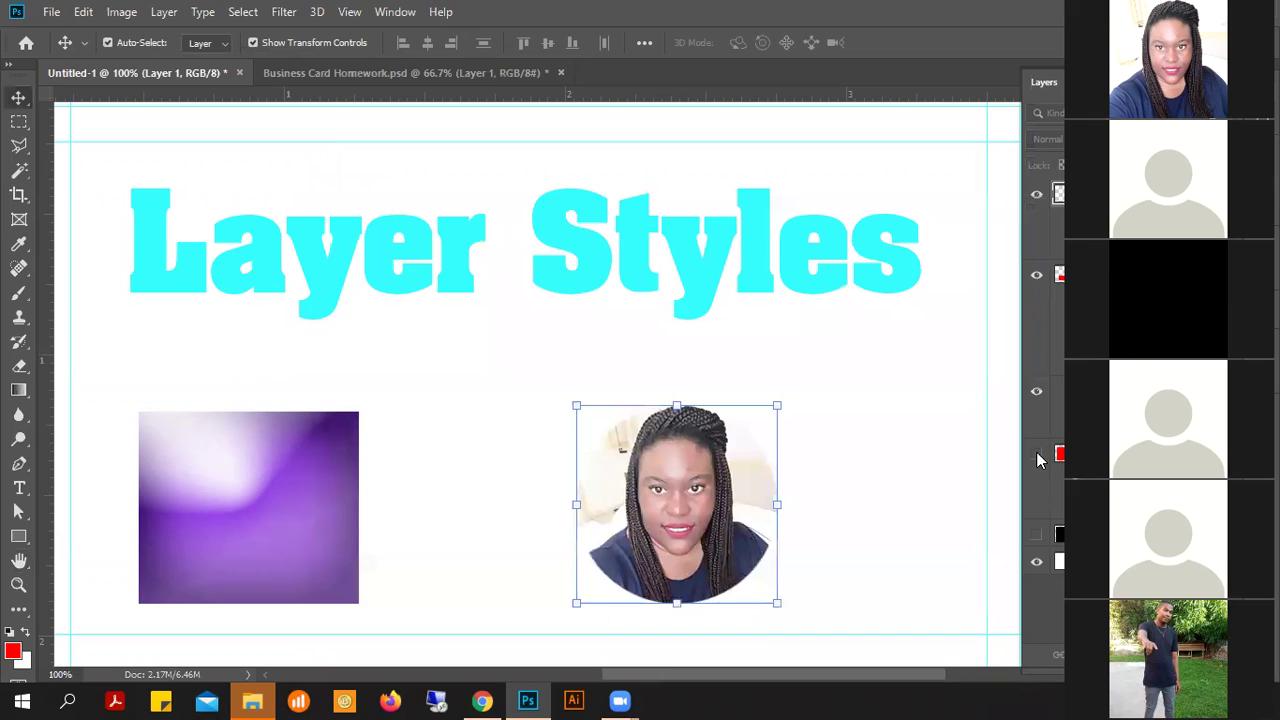
double_click(1036, 522)
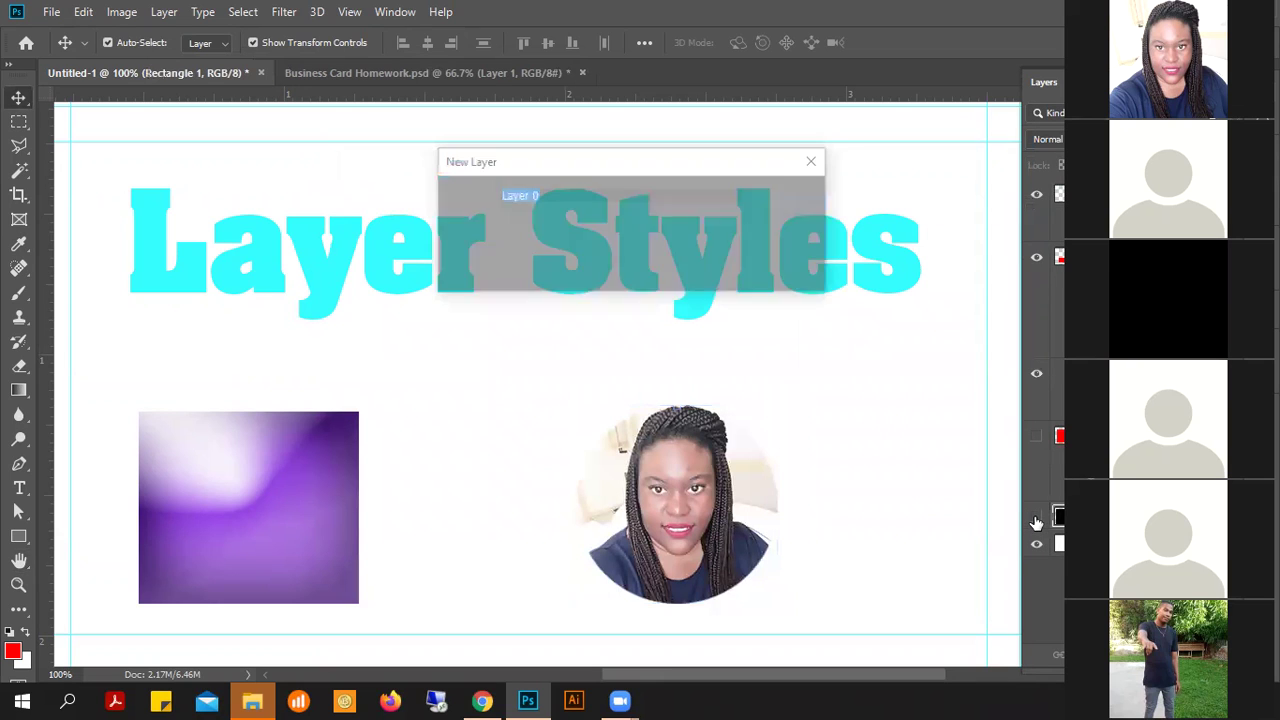
click(816, 161)
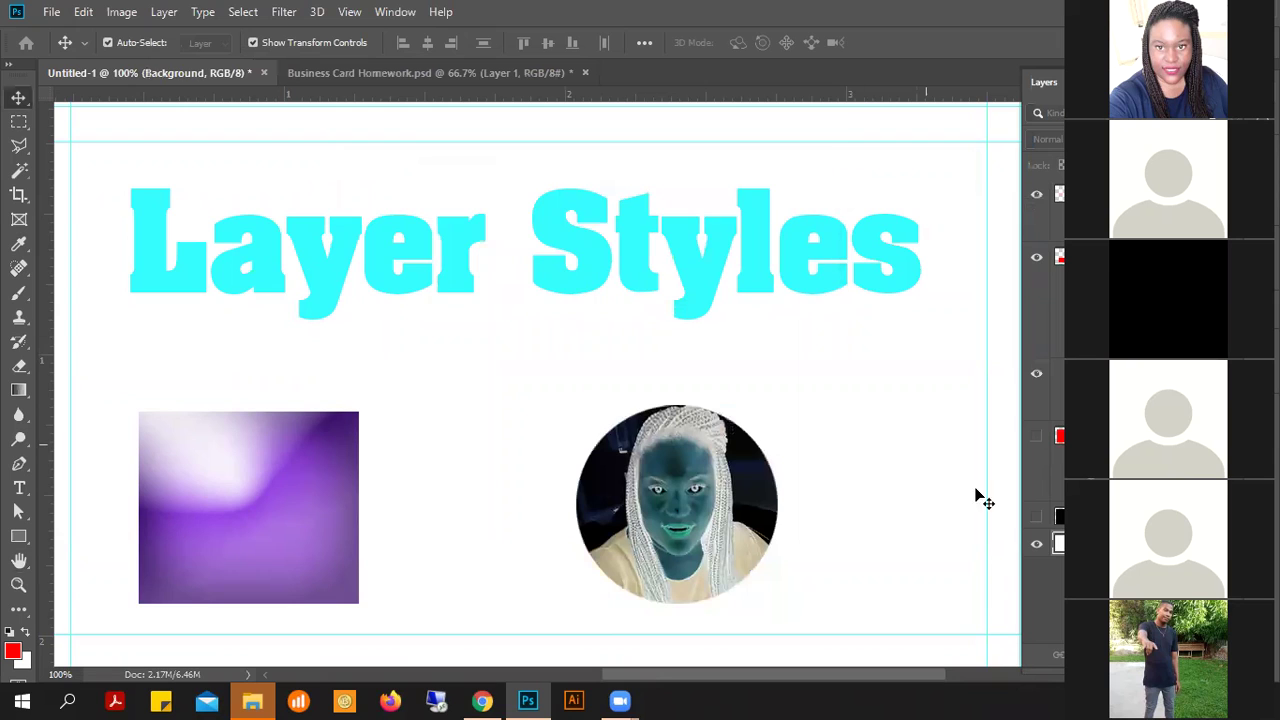
click(1036, 517)
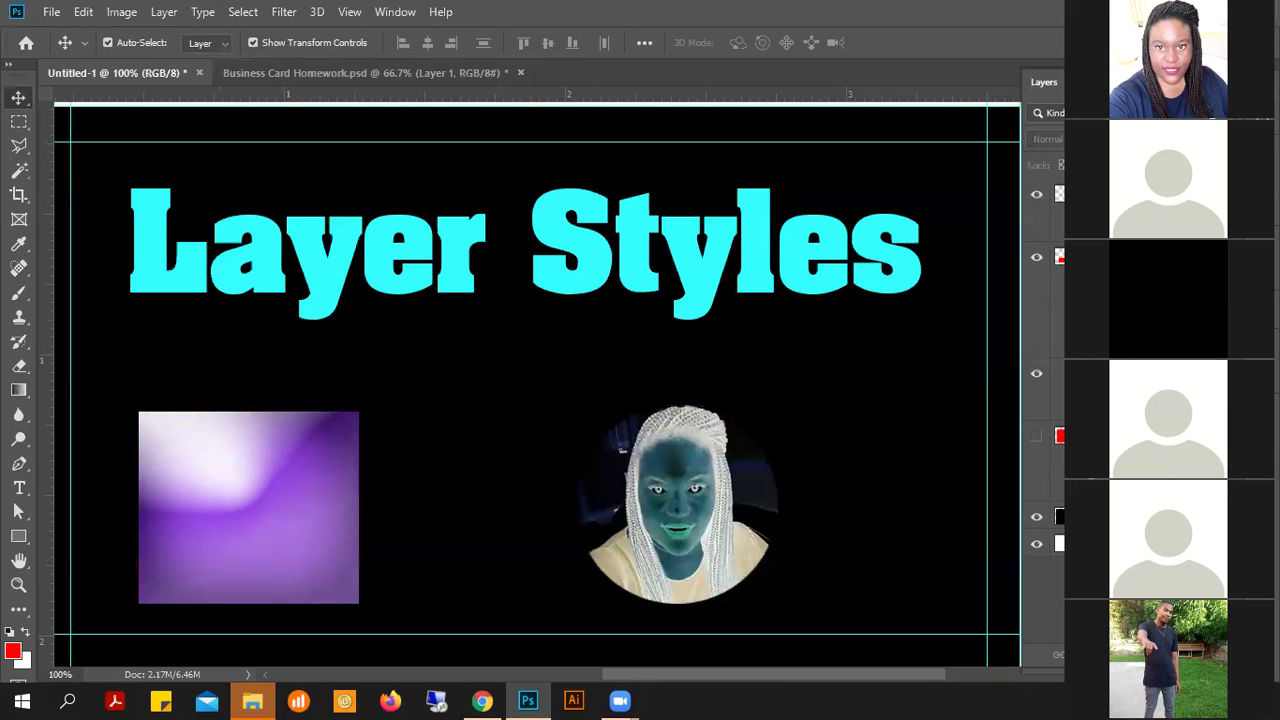
- Restore the full effects list for the black rectangle layer and apply a smooth Inner Bevel with 100% depth and 7 px size
click(1050, 517)
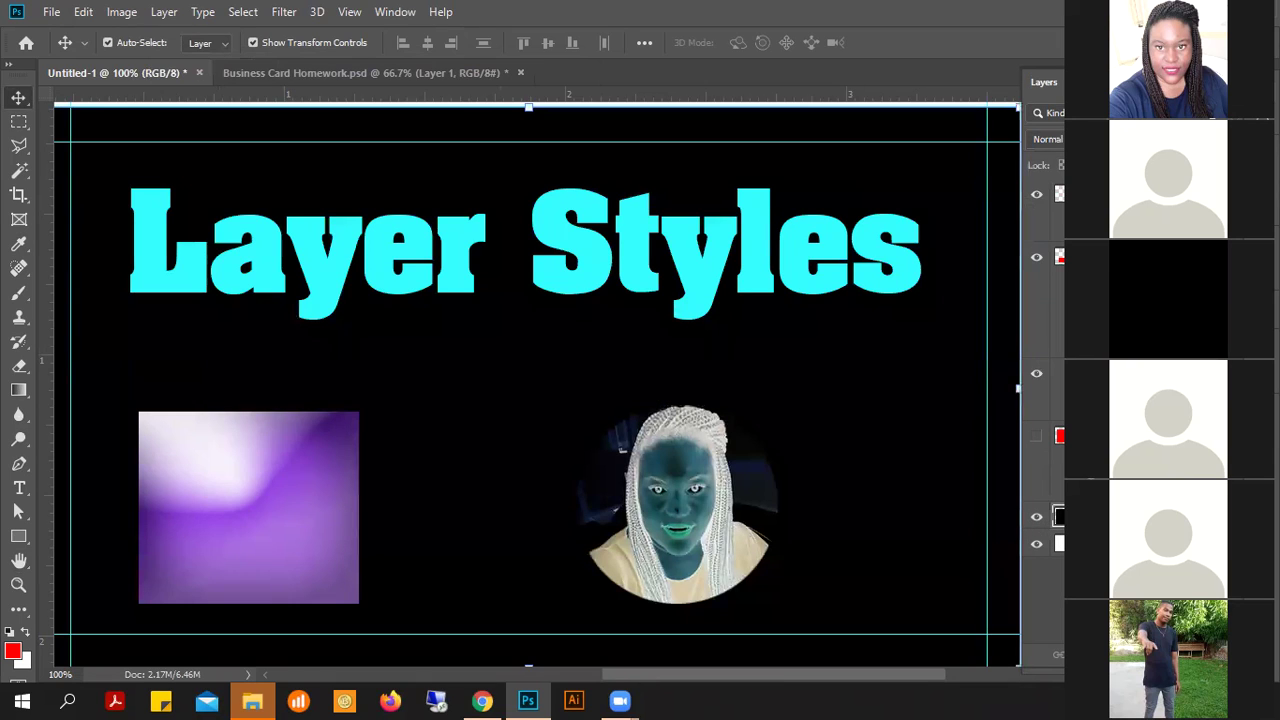
double_click(1150, 517)
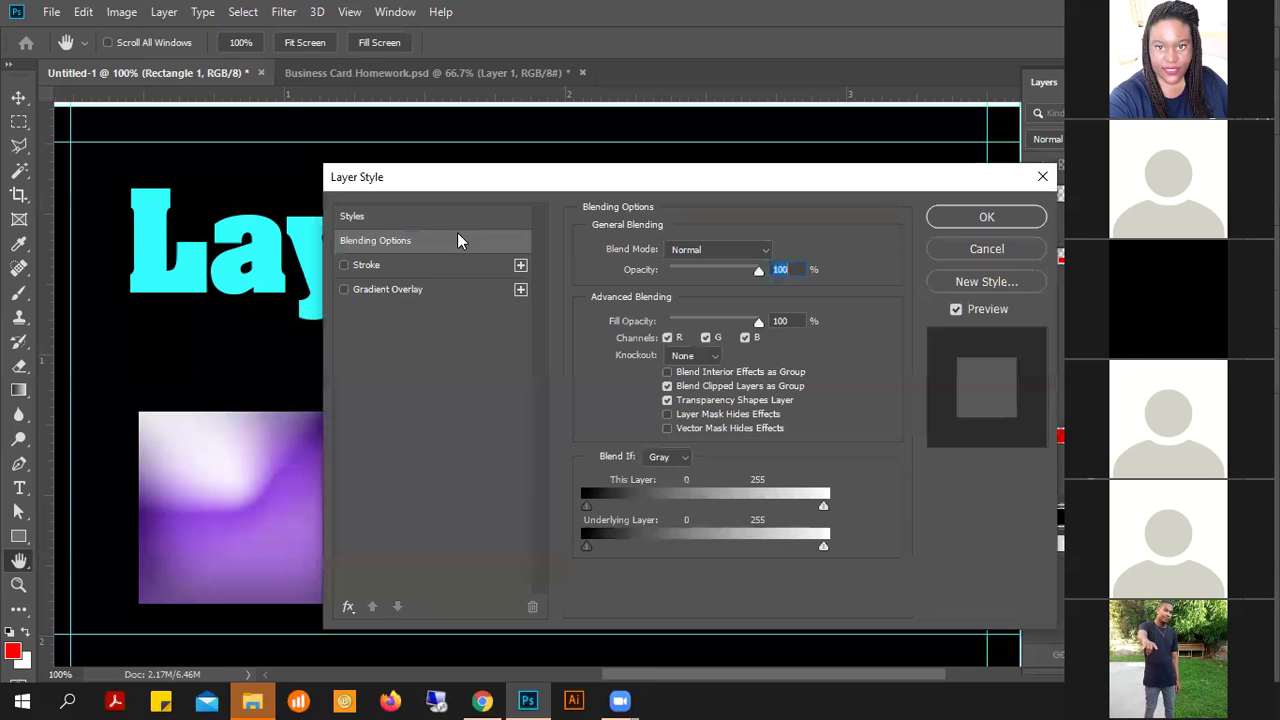
click(349, 607)
click(395, 375)
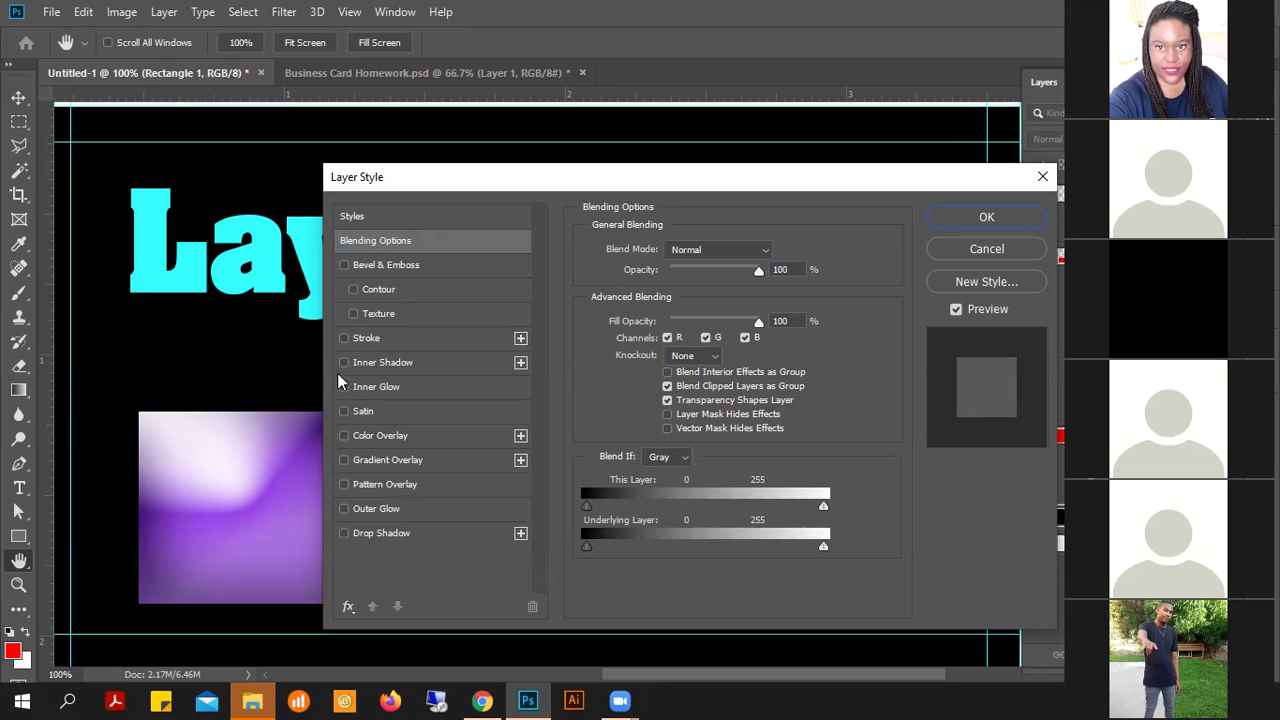
click(407, 266)
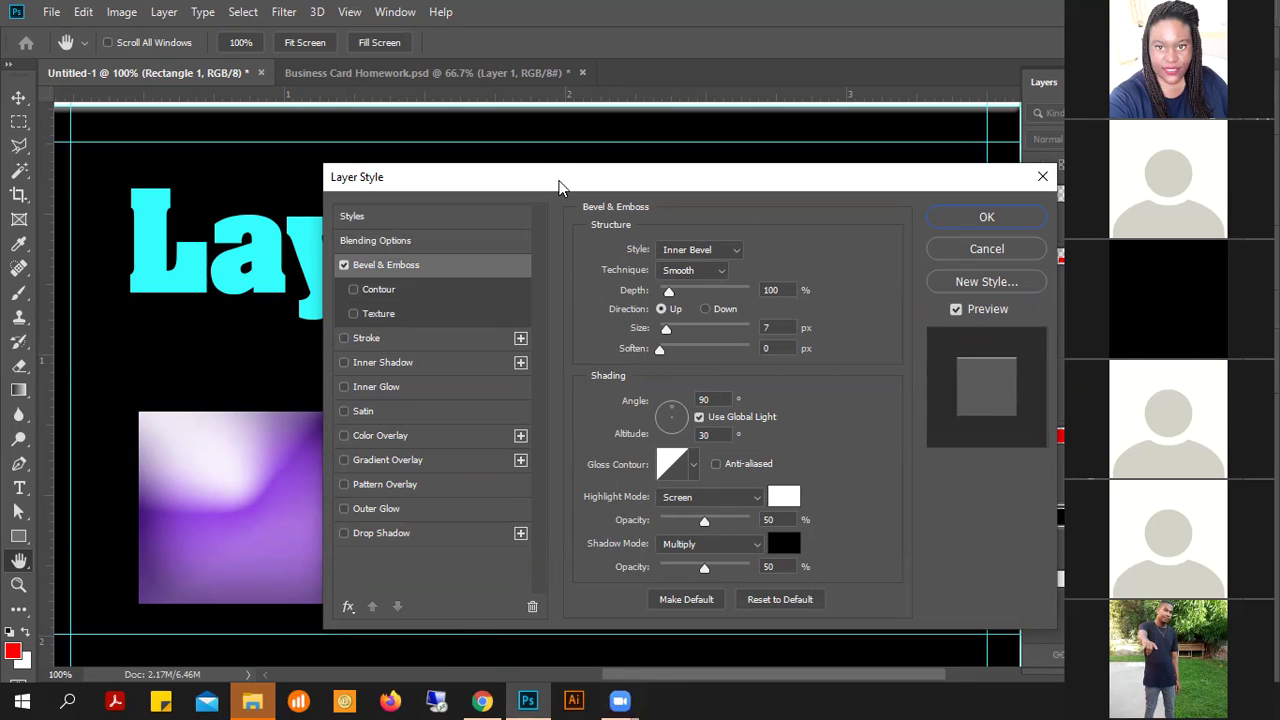
key(Return)
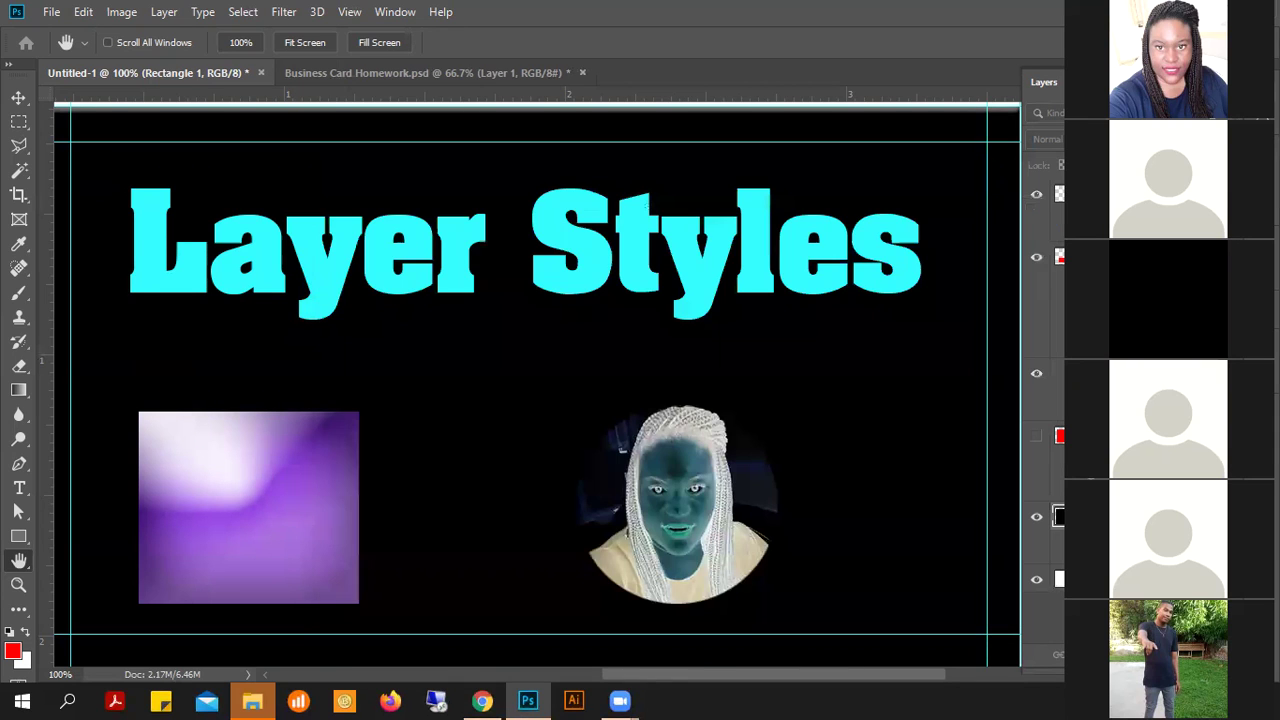